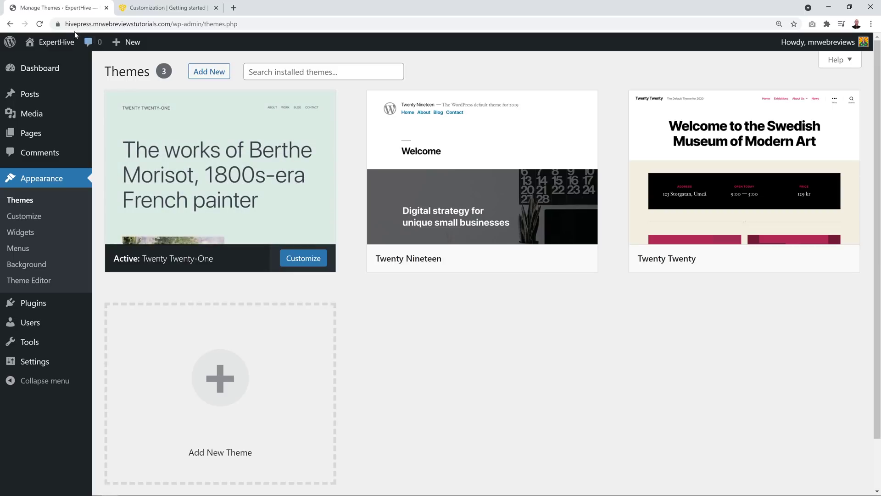
Open the ExpertHive site's front end in a new browser tab and view its current homepage.
{"action": "mouse_move", "coordinate": [48, 42]}
{"action": "right_click", "coordinate": [40, 65]}
{"action": "left_click", "coordinate": [43, 67]}
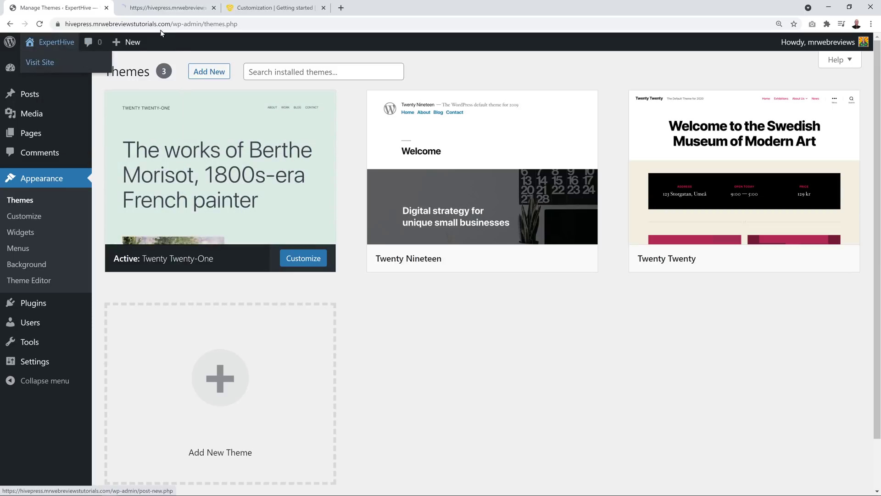
{"action": "left_click", "coordinate": [162, 8]}
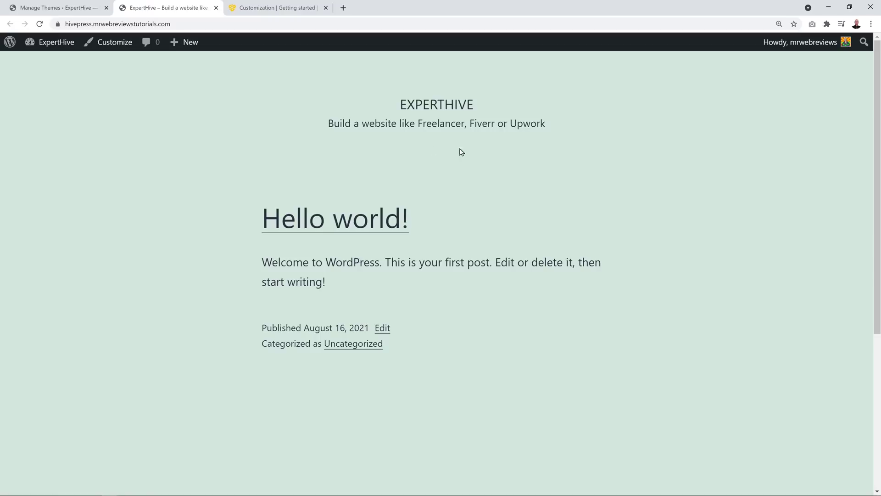
Switch to the HivePress website and look through its catalogue of WordPress themes.
{"action": "left_click", "coordinate": [266, 8]}
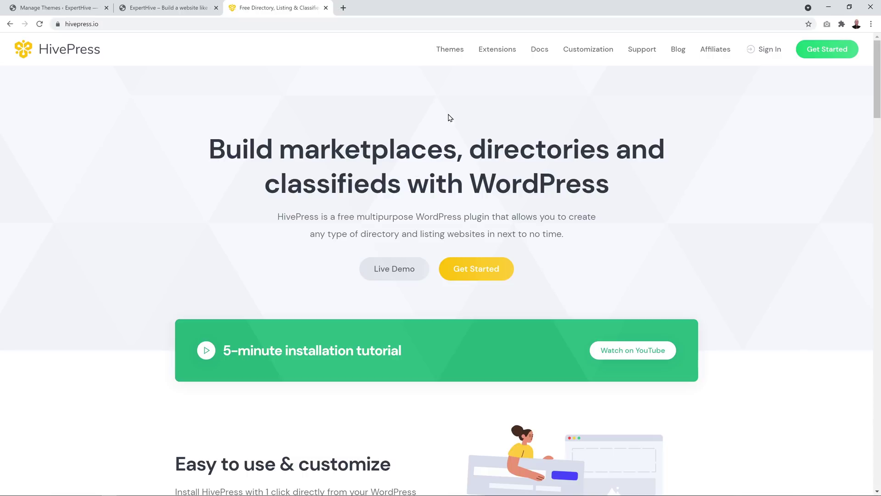
{"action": "left_click", "coordinate": [453, 55]}
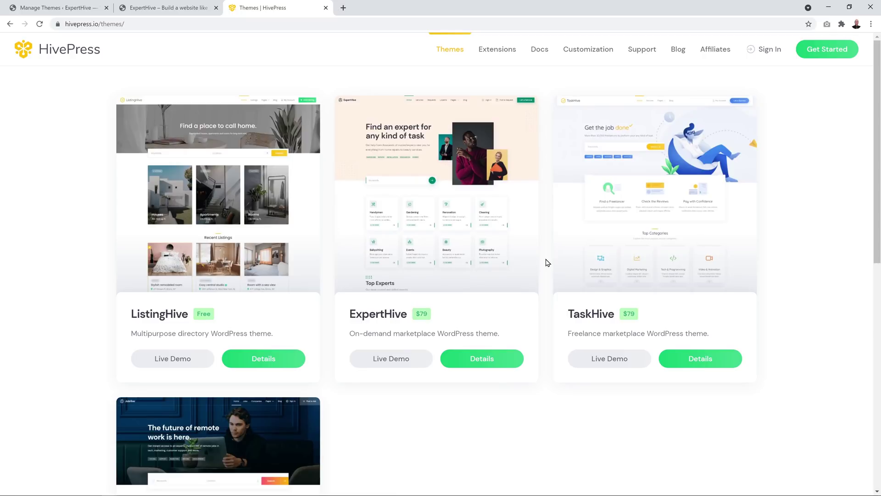
{"action": "scroll", "coordinate": [546, 262], "scroll_direction": "down", "scroll_amount": 5}
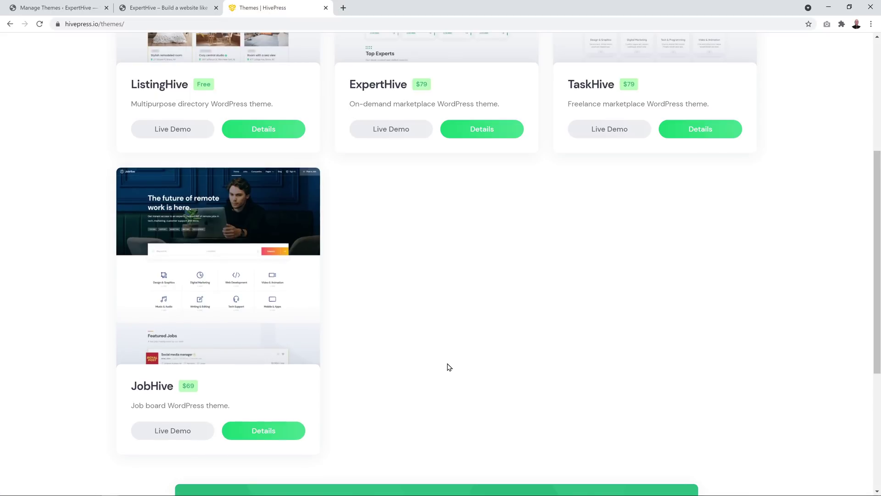
{"action": "scroll", "coordinate": [447, 366], "scroll_direction": "up", "scroll_amount": 5}
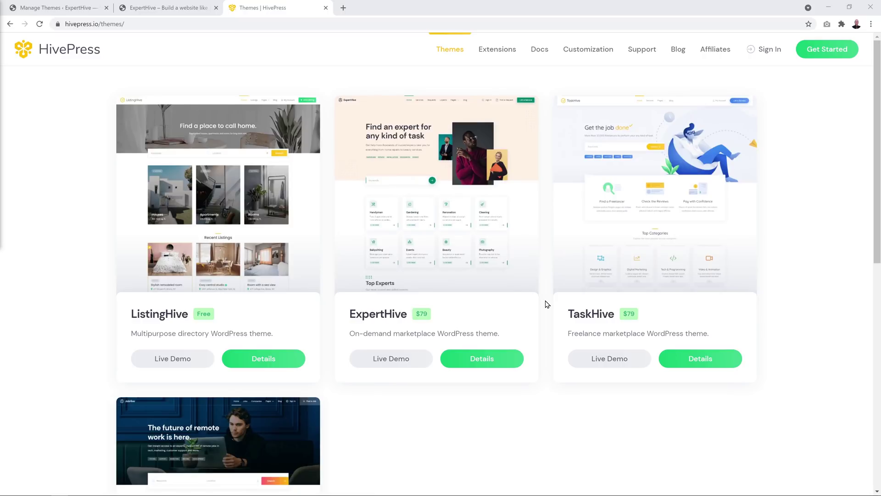
Open the live demos of the ExpertHive and TaskHive themes in separate new browser tabs.
{"action": "right_click", "coordinate": [399, 357]}
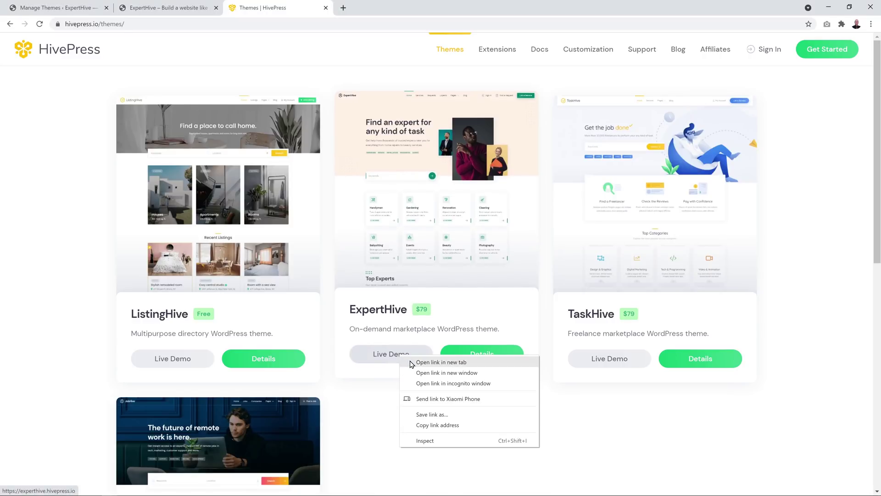
{"action": "left_click", "coordinate": [411, 364]}
{"action": "right_click", "coordinate": [605, 357]}
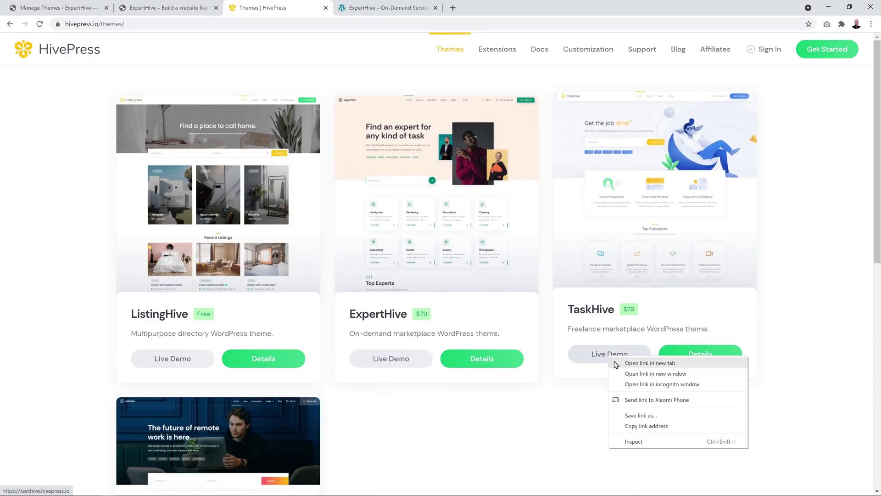
{"action": "left_click", "coordinate": [618, 361]}
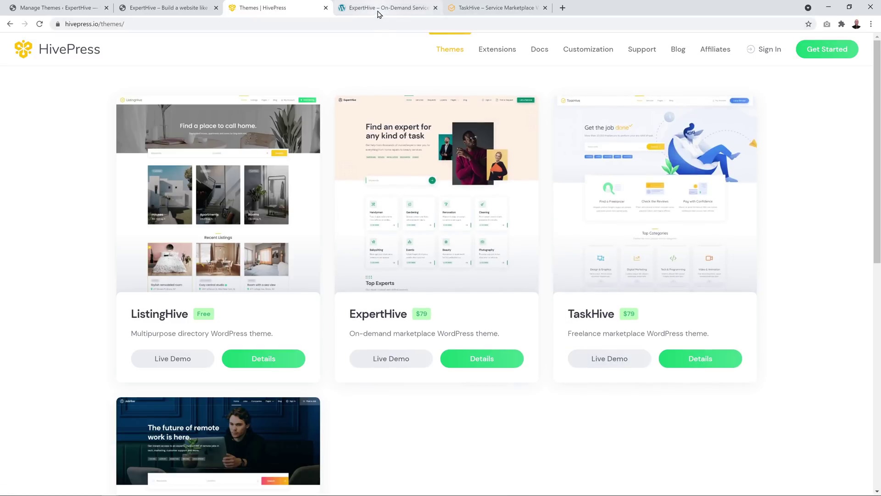
Examine the ExpertHive demo homepage from the search area through categories, experts and testimonials to the request and service sections.
{"action": "left_click", "coordinate": [380, 13]}
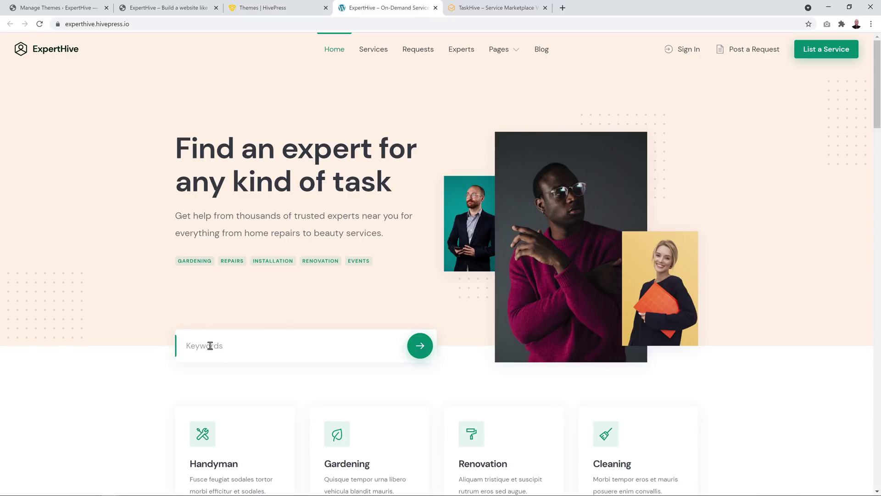
{"action": "scroll", "coordinate": [799, 196], "scroll_direction": "down", "scroll_amount": 6}
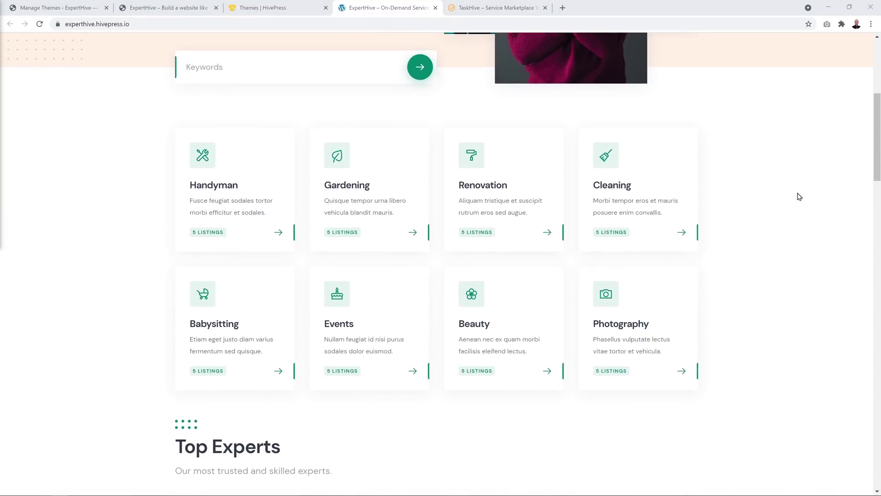
{"action": "scroll", "coordinate": [800, 197], "scroll_direction": "down", "scroll_amount": 8}
{"action": "scroll", "coordinate": [799, 201], "scroll_direction": "down", "scroll_amount": 6}
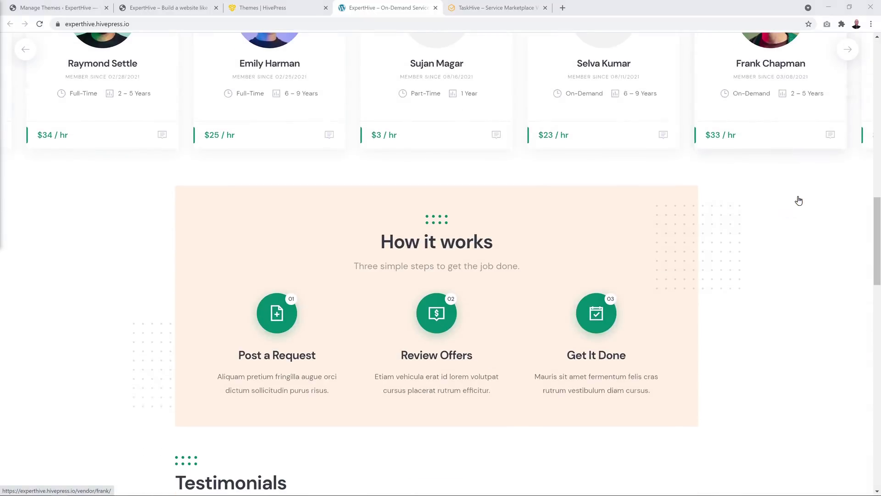
{"action": "scroll", "coordinate": [799, 200], "scroll_direction": "down", "scroll_amount": 11}
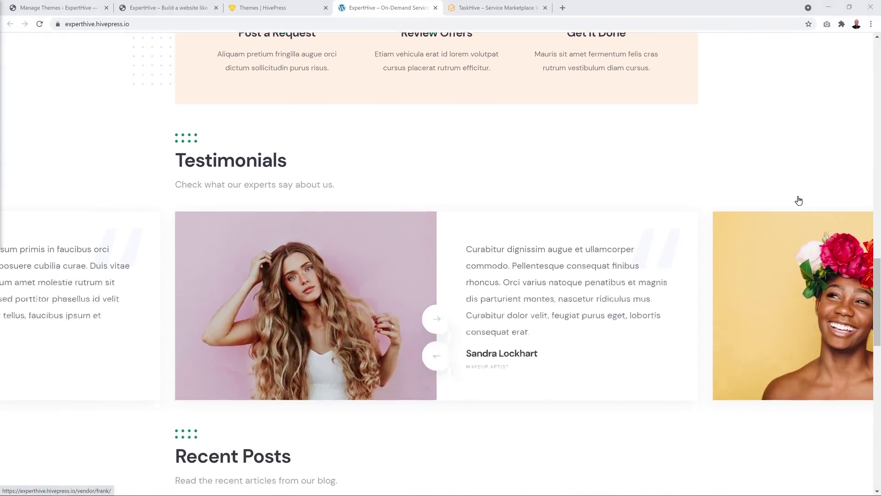
{"action": "scroll", "coordinate": [799, 201], "scroll_direction": "down", "scroll_amount": 9}
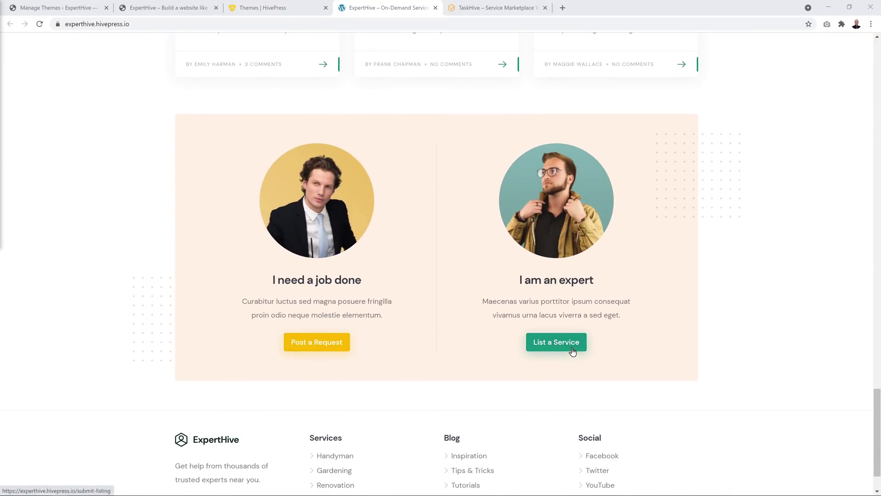
Examine the TaskHive demo homepage, including its categories, customer reviews, top freelancers and Get Started section.
{"action": "left_click", "coordinate": [509, 8]}
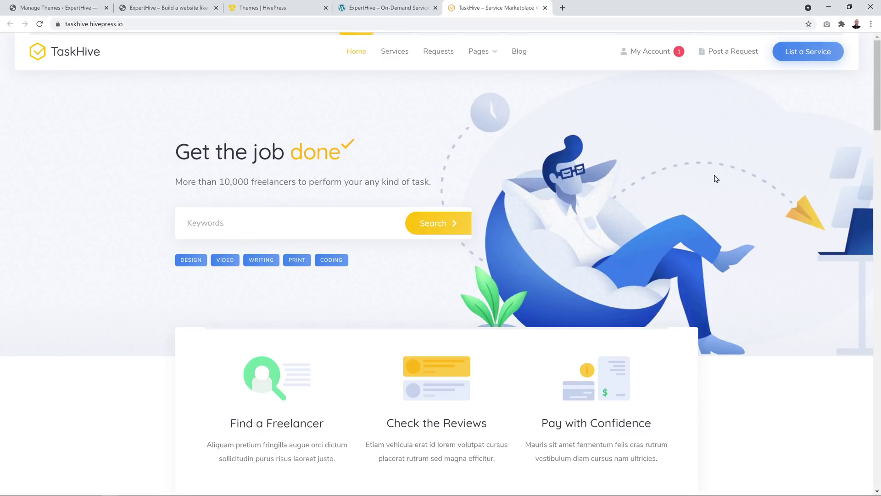
{"action": "scroll", "coordinate": [716, 178], "scroll_direction": "down", "scroll_amount": 10}
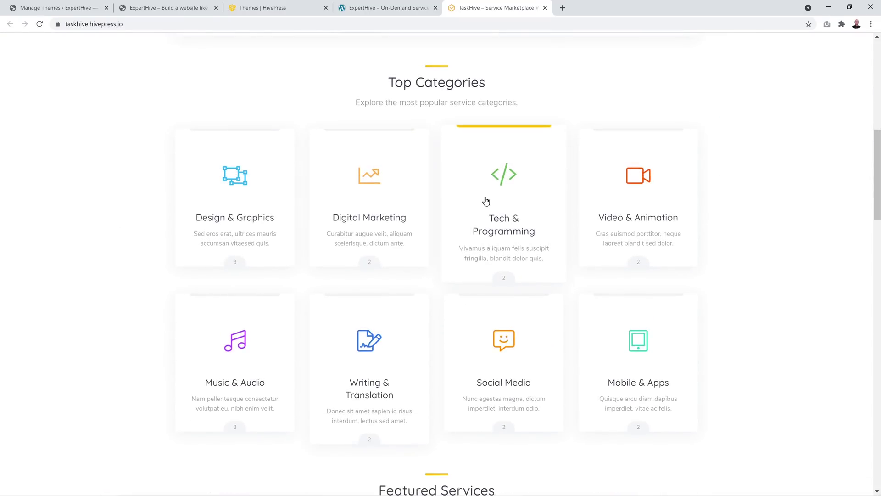
{"action": "scroll", "coordinate": [486, 199], "scroll_direction": "down", "scroll_amount": 7}
{"action": "scroll", "coordinate": [528, 280], "scroll_direction": "down", "scroll_amount": 7}
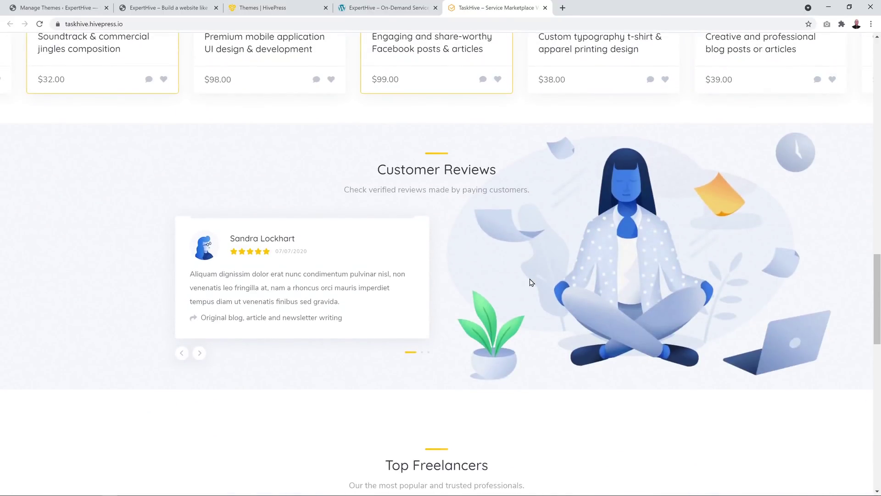
{"action": "scroll", "coordinate": [531, 282], "scroll_direction": "down", "scroll_amount": 10}
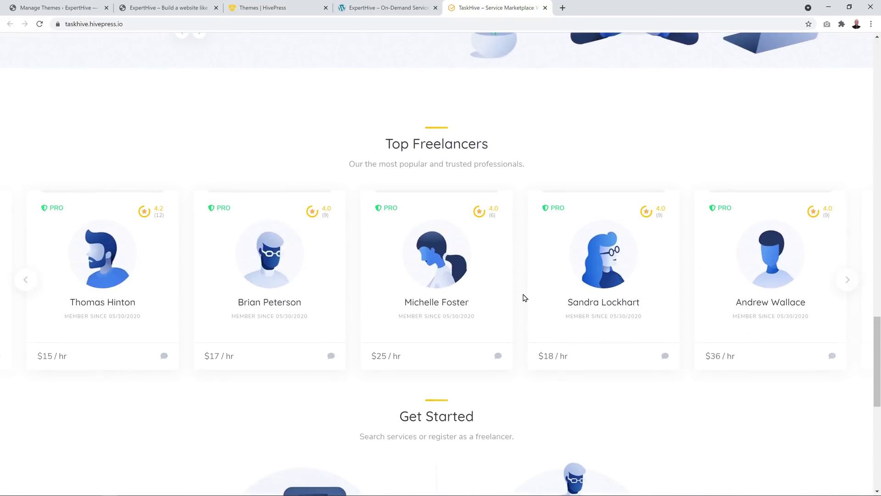
{"action": "scroll", "coordinate": [525, 297], "scroll_direction": "down", "scroll_amount": 4}
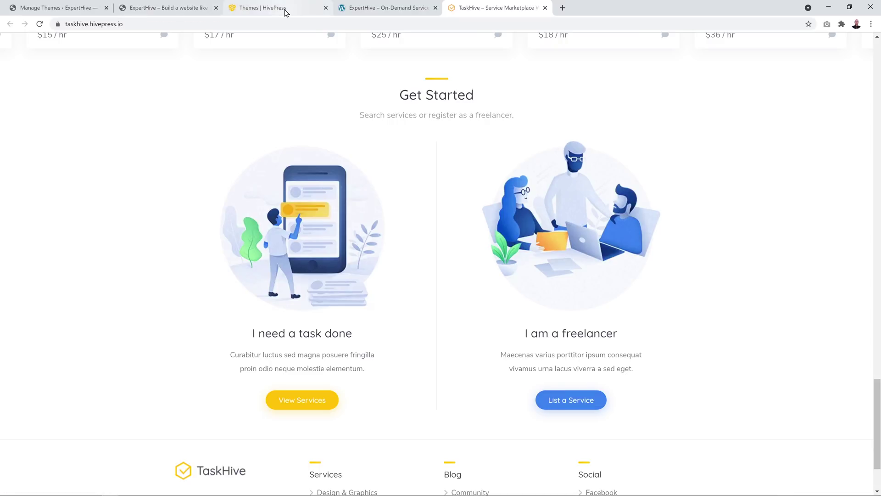
Return to the HivePress themes catalogue, open the ExpertHive theme's details and review its included premium extensions.
{"action": "left_click", "coordinate": [286, 9]}
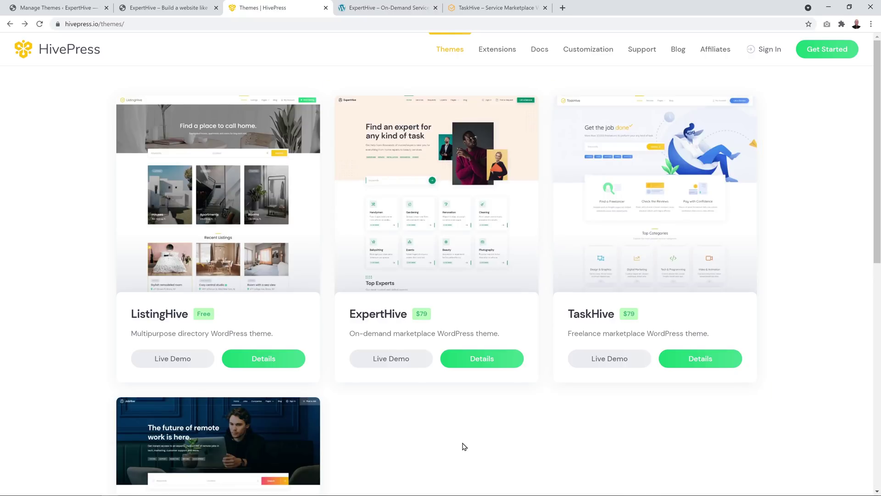
{"action": "left_click", "coordinate": [430, 253]}
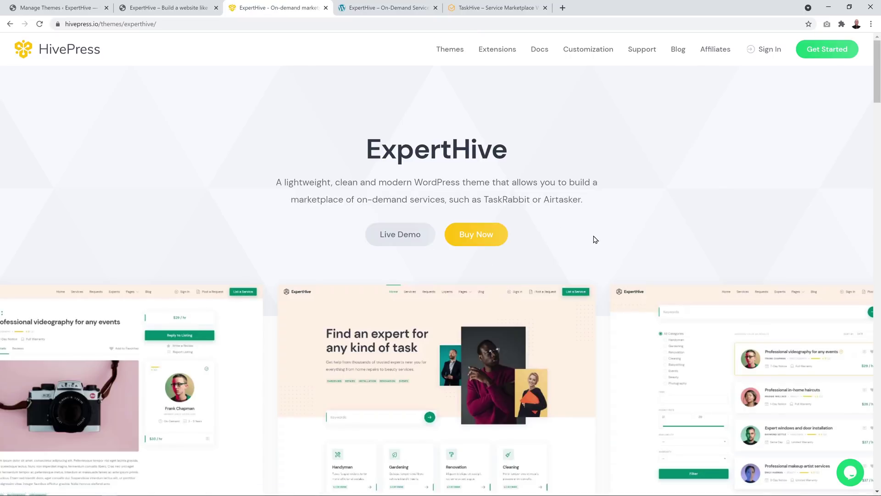
{"action": "scroll", "coordinate": [596, 239], "scroll_direction": "down", "scroll_amount": 1}
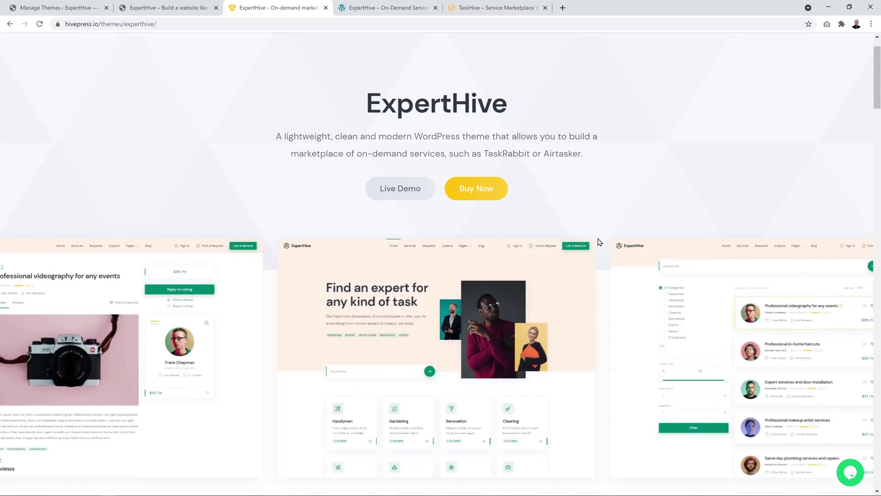
{"action": "scroll", "coordinate": [599, 242], "scroll_direction": "down", "scroll_amount": 14}
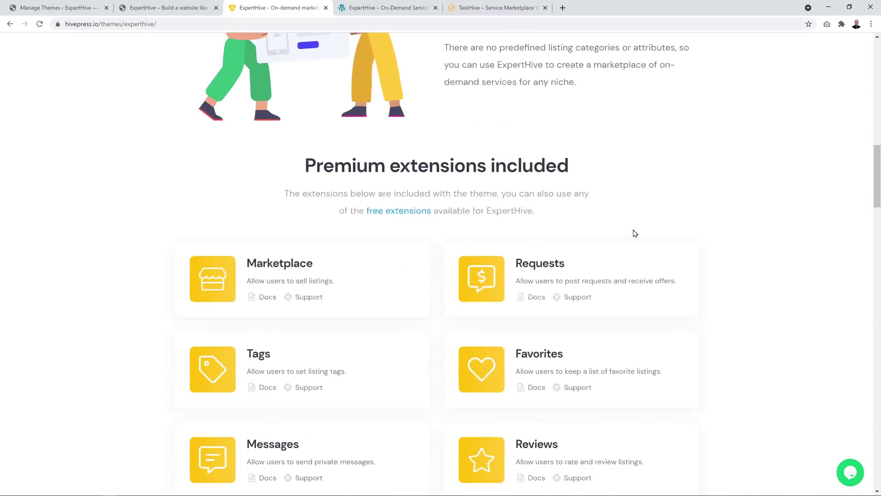
{"action": "scroll", "coordinate": [665, 224], "scroll_direction": "down", "scroll_amount": 2}
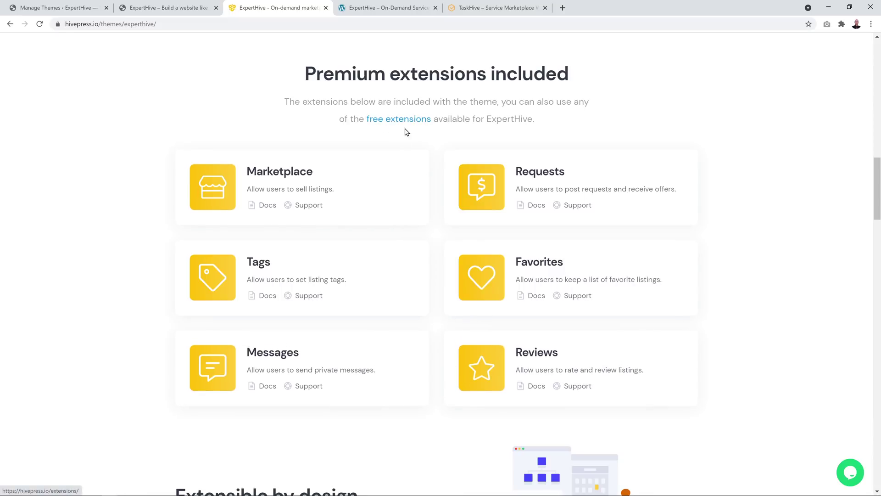
Follow the free extensions link and look through the paid and free HivePress extensions.
{"action": "left_click", "coordinate": [393, 120]}
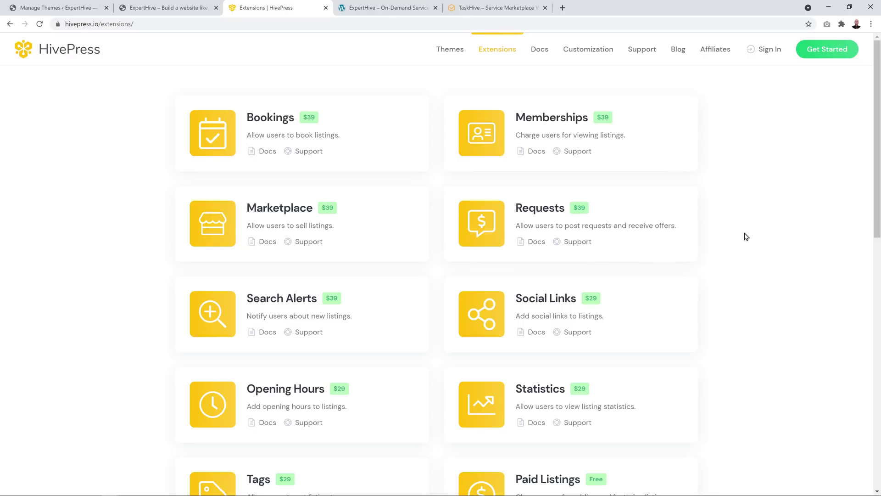
{"action": "scroll", "coordinate": [737, 237], "scroll_direction": "down", "scroll_amount": 4}
{"action": "scroll", "coordinate": [746, 237], "scroll_direction": "down", "scroll_amount": 4}
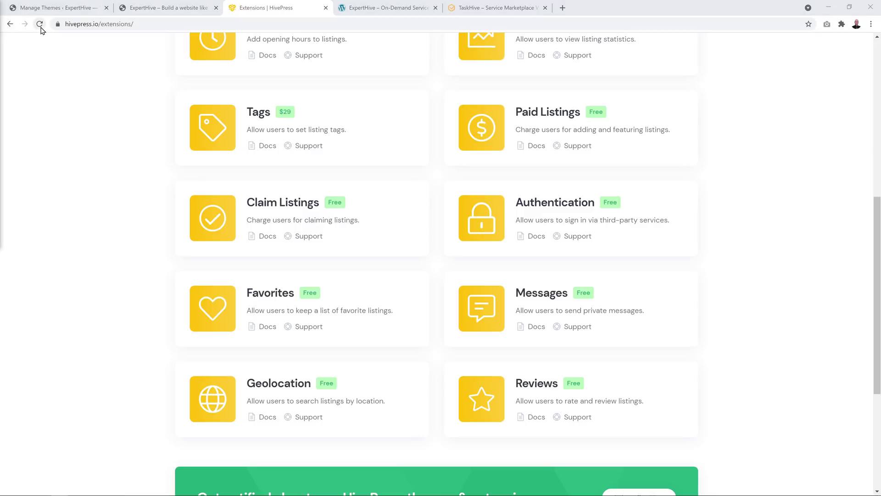
Go back to the ExpertHive theme page and start buying the theme.
{"action": "left_click", "coordinate": [10, 25]}
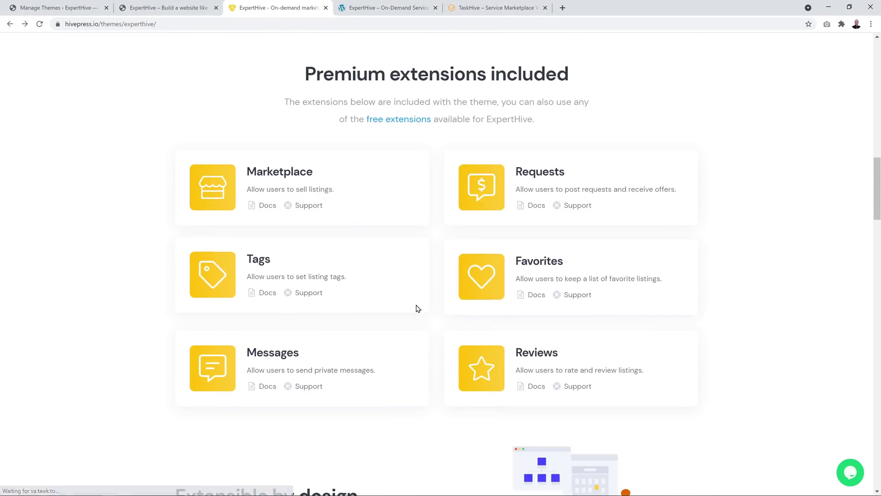
{"action": "scroll", "coordinate": [416, 308], "scroll_direction": "up", "scroll_amount": 15}
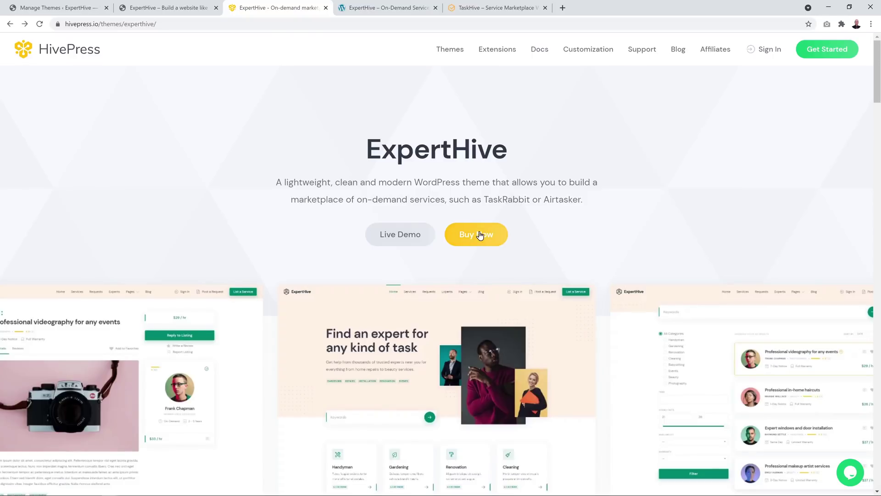
{"action": "left_click", "coordinate": [479, 242]}
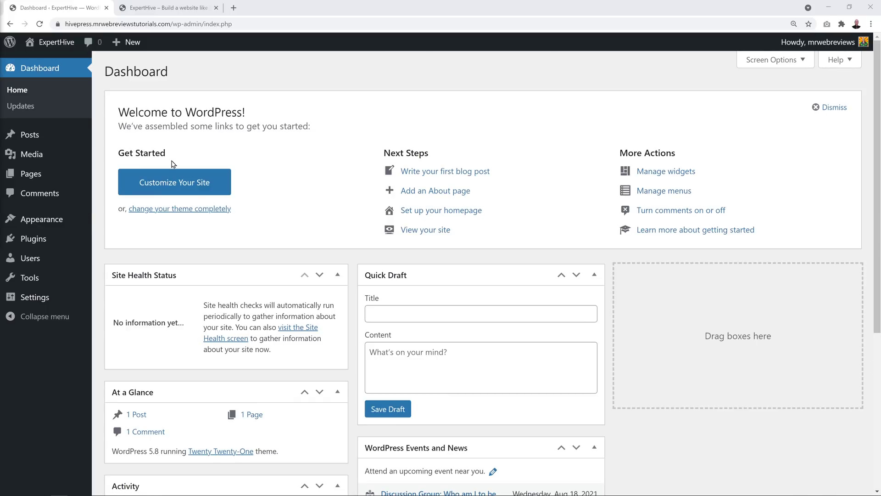
Upload the theme file experthive.zip, install it and activate it as the site's theme.
{"action": "mouse_move", "coordinate": [54, 223]}
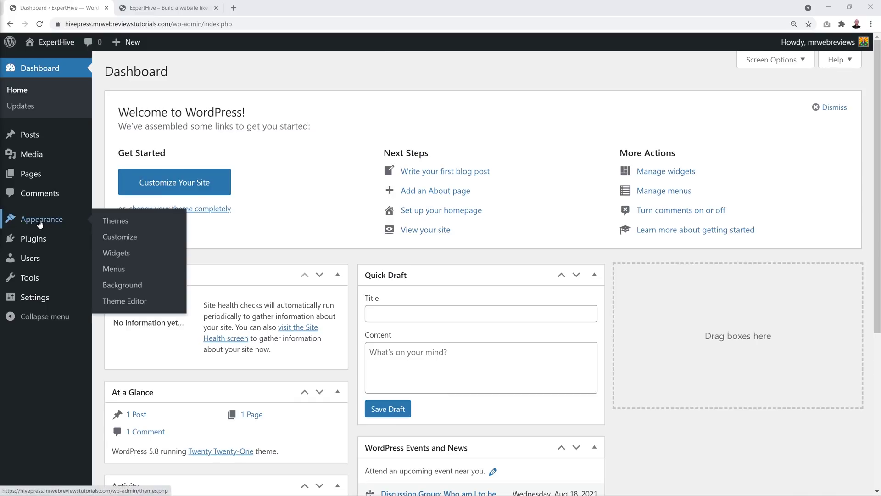
{"action": "left_click", "coordinate": [116, 222]}
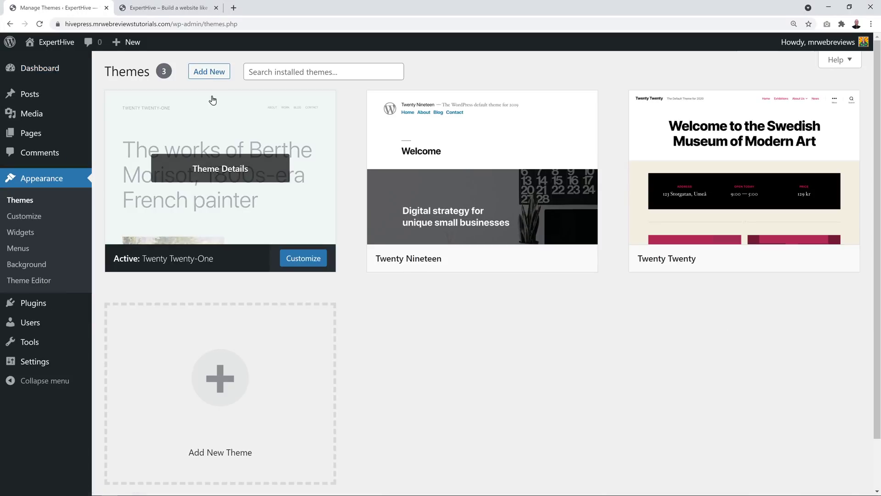
{"action": "left_click", "coordinate": [215, 79]}
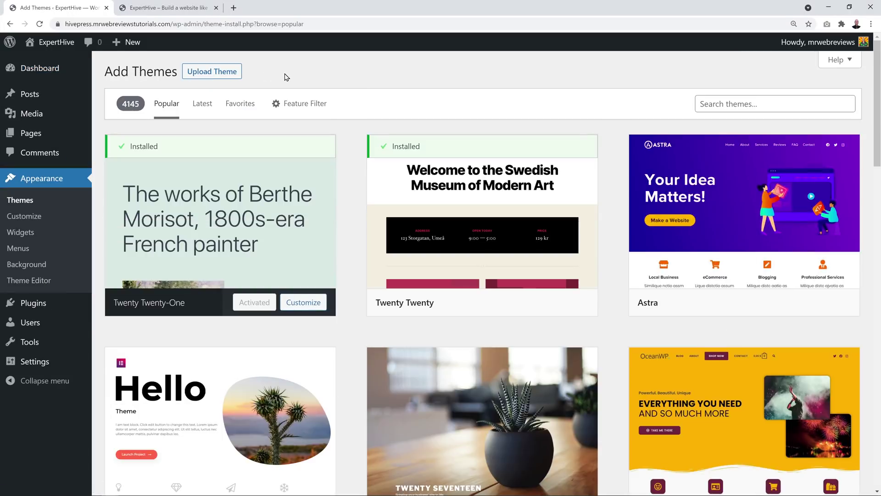
{"action": "left_click", "coordinate": [232, 73]}
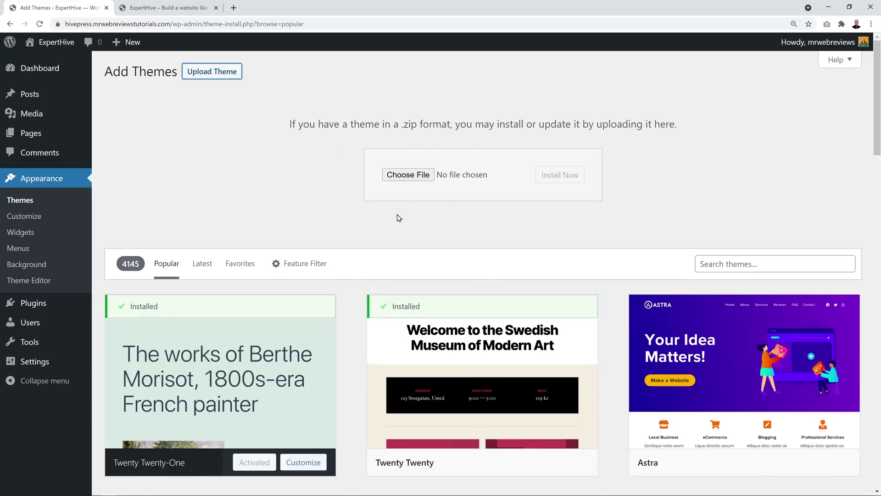
{"action": "left_click", "coordinate": [410, 176]}
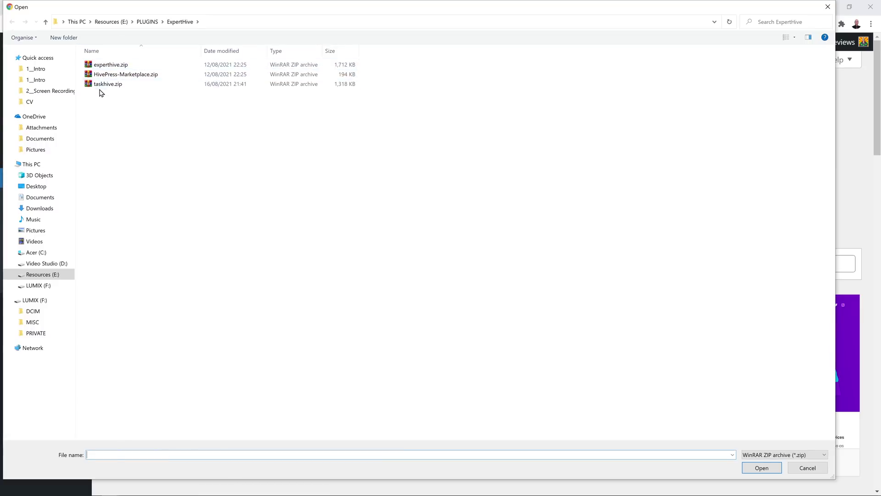
{"action": "left_click", "coordinate": [119, 69]}
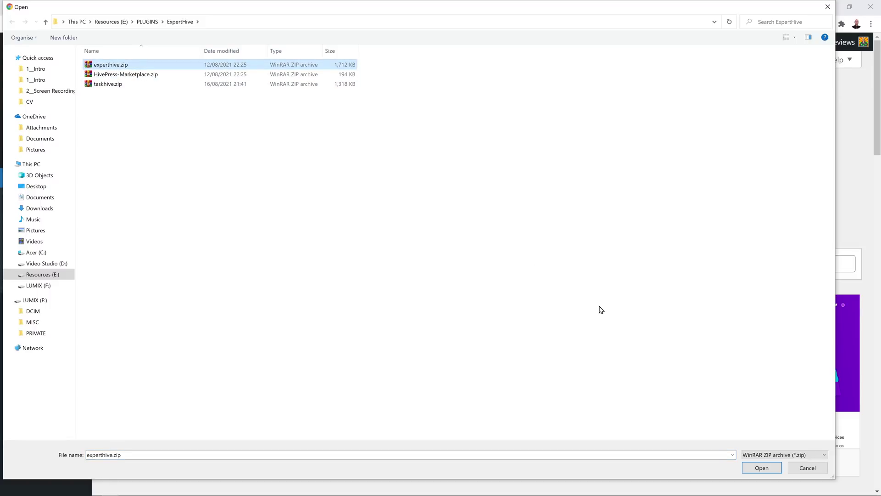
{"action": "key", "text": "Return"}
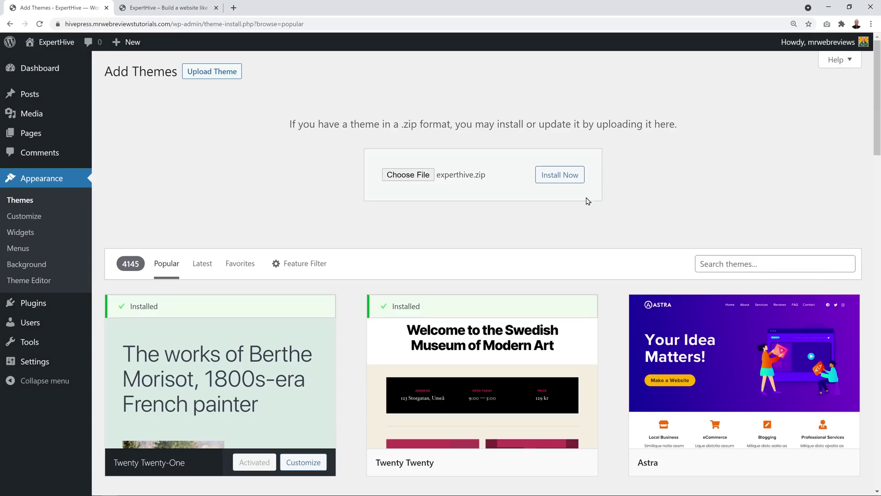
{"action": "left_click", "coordinate": [570, 180]}
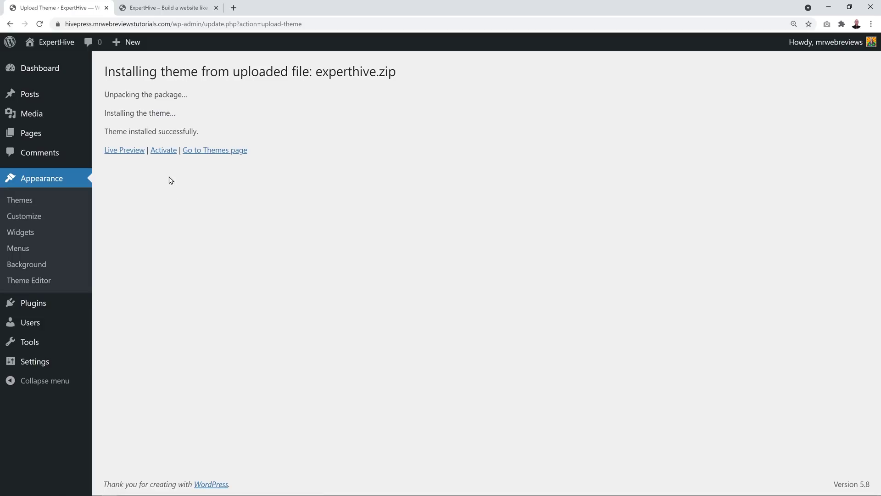
{"action": "left_click", "coordinate": [163, 150]}
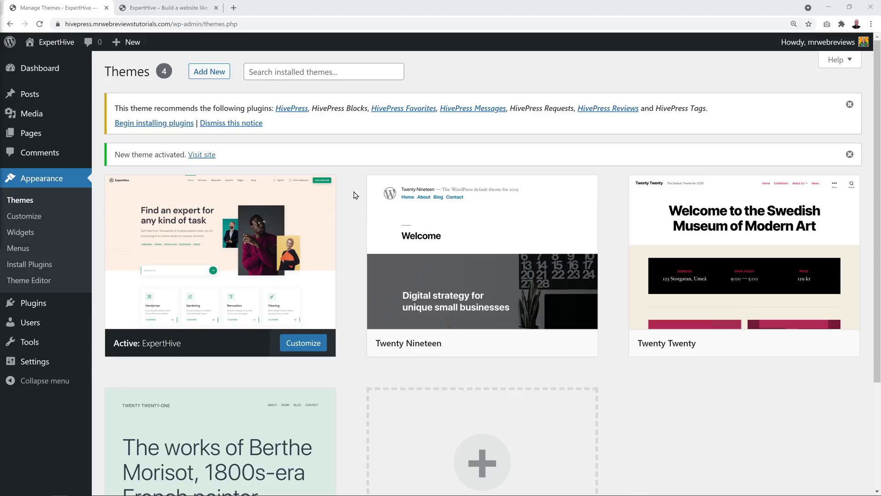
Install all the plugins recommended by the ExpertHive theme in one bulk operation.
{"action": "mouse_move", "coordinate": [236, 179]}
{"action": "left_click", "coordinate": [144, 123]}
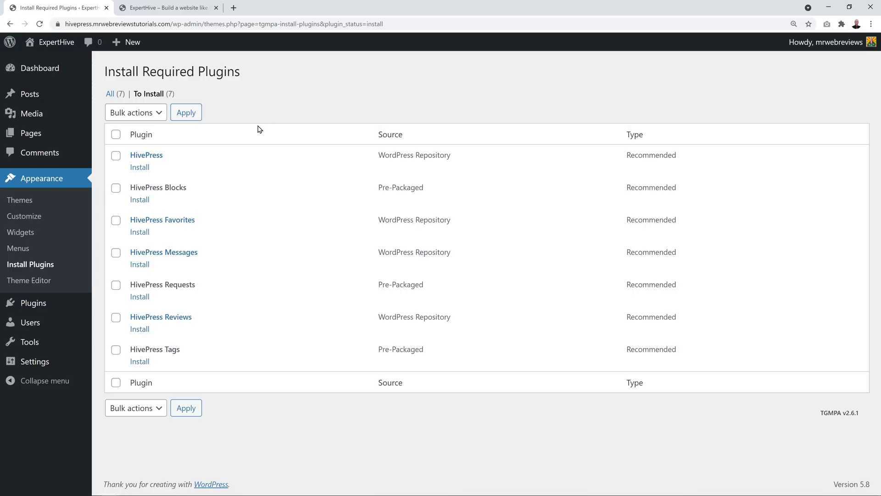
{"action": "left_click", "coordinate": [115, 135]}
{"action": "left_click", "coordinate": [159, 113]}
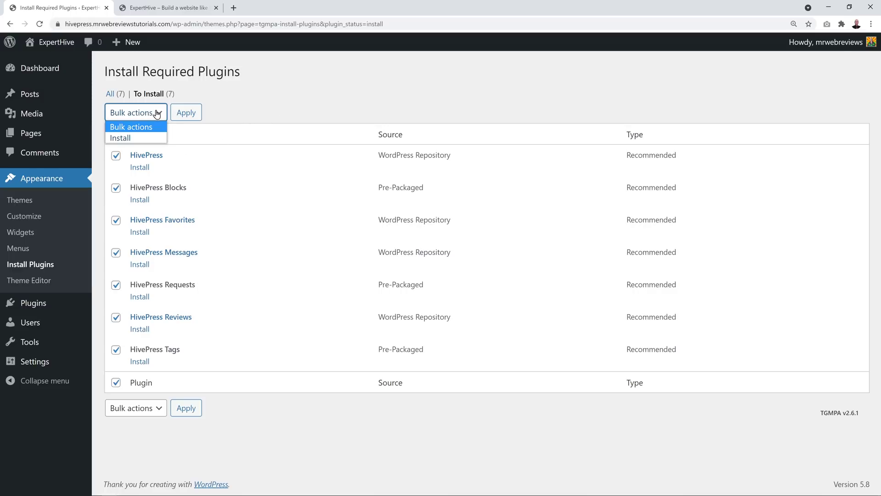
{"action": "left_click", "coordinate": [147, 138]}
{"action": "left_click", "coordinate": [191, 121]}
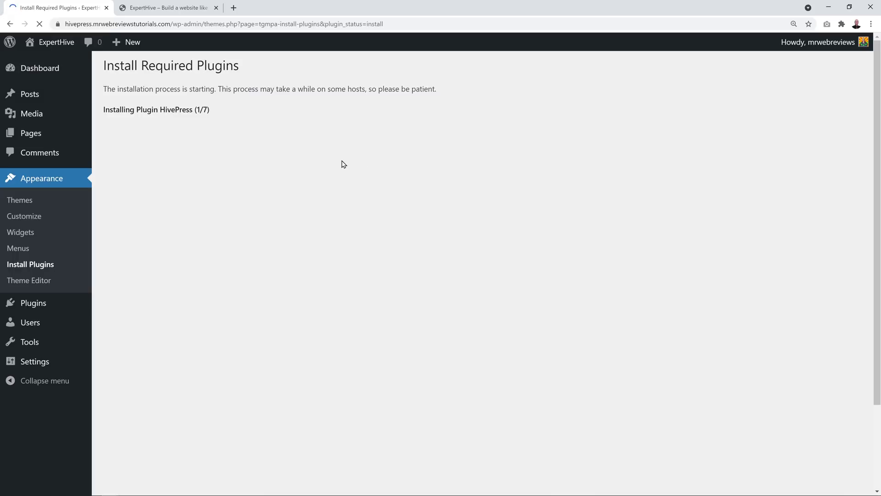
{"action": "scroll", "coordinate": [413, 196], "scroll_direction": "down", "scroll_amount": 3}
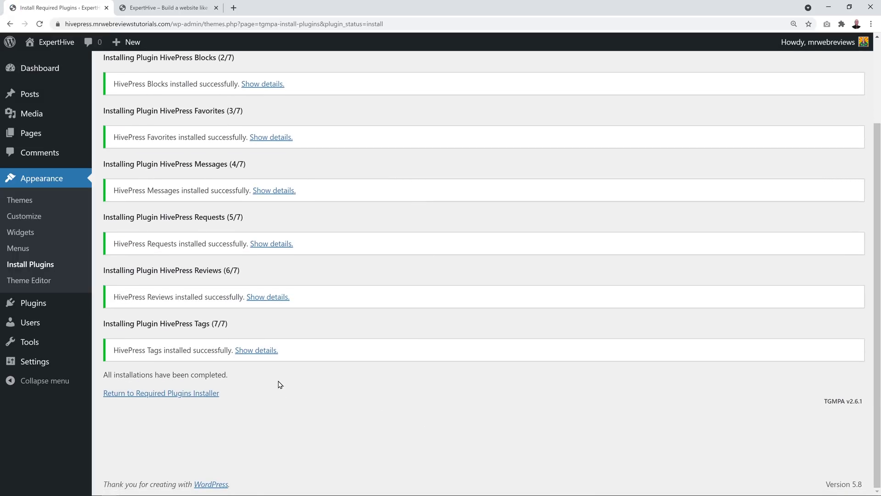
Return to the required plugins installer and bulk-activate all the installed HivePress plugins.
{"action": "left_click", "coordinate": [167, 397]}
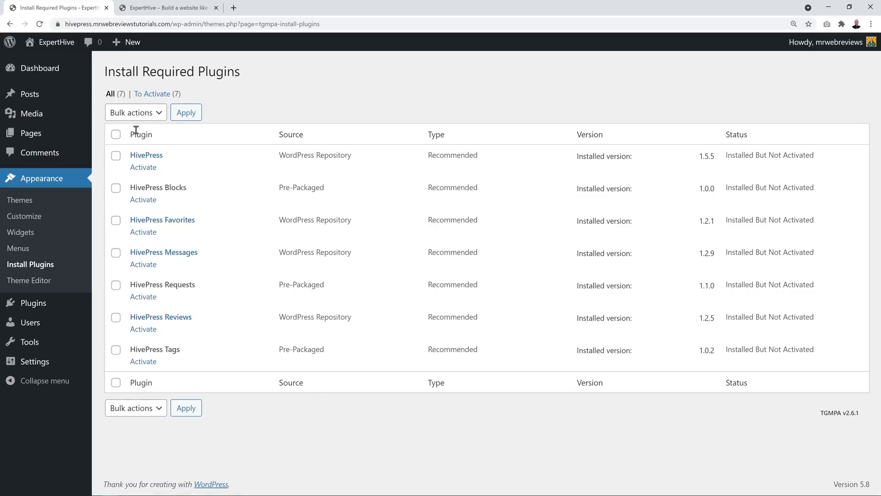
{"action": "left_click", "coordinate": [116, 135]}
{"action": "left_click", "coordinate": [158, 114]}
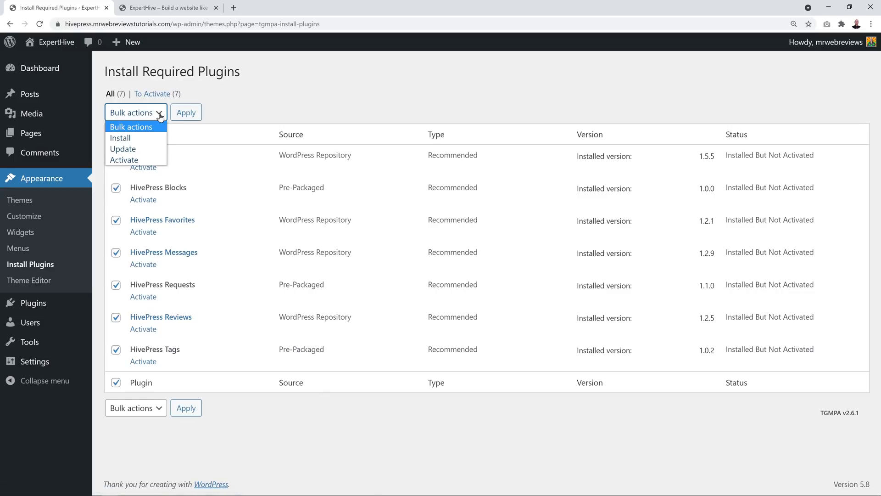
{"action": "left_click", "coordinate": [142, 159]}
{"action": "left_click", "coordinate": [187, 115]}
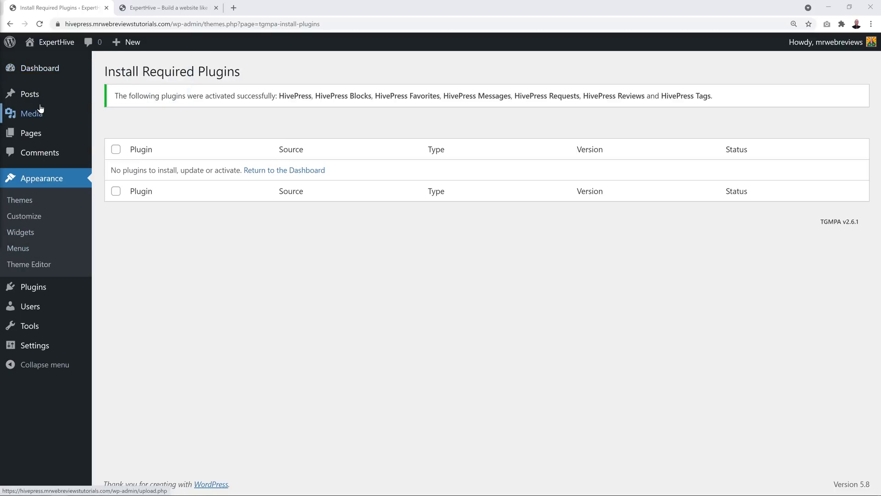
Go to the dashboard and look over the new HivePress, Listings, Vendors, Testimonials and Requests entries.
{"action": "left_click", "coordinate": [41, 73]}
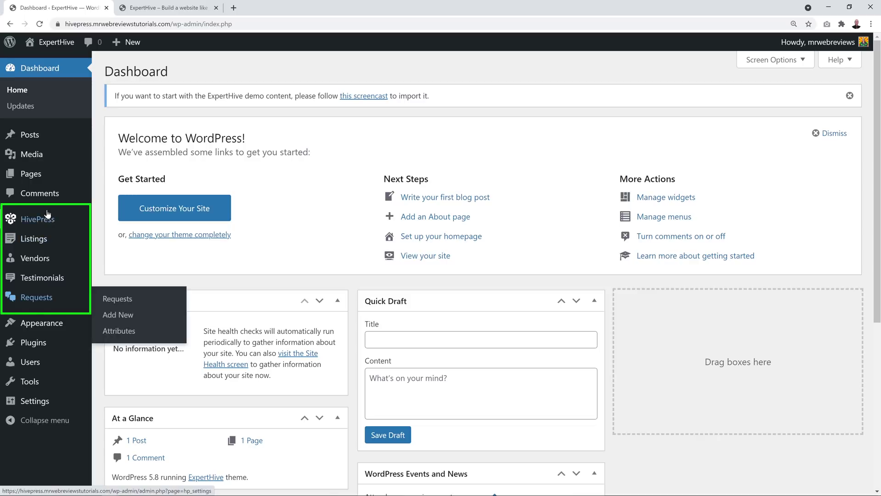
{"action": "mouse_move", "coordinate": [44, 224]}
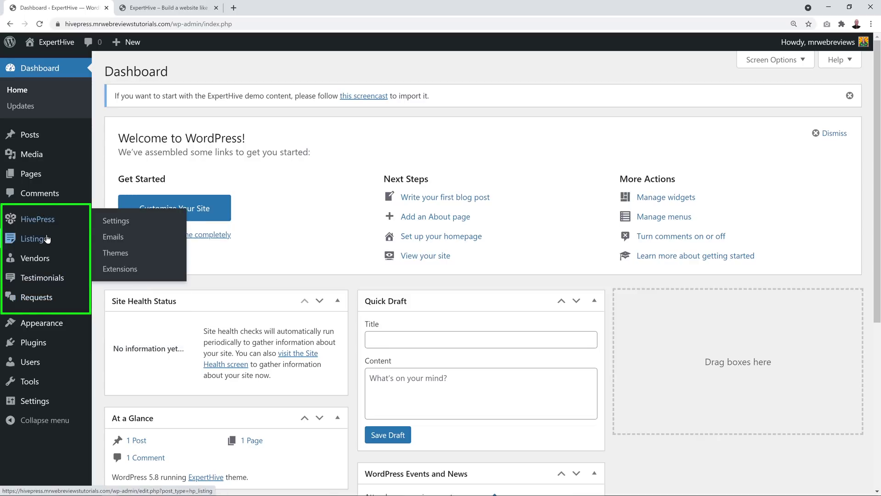
{"action": "mouse_move", "coordinate": [50, 261]}
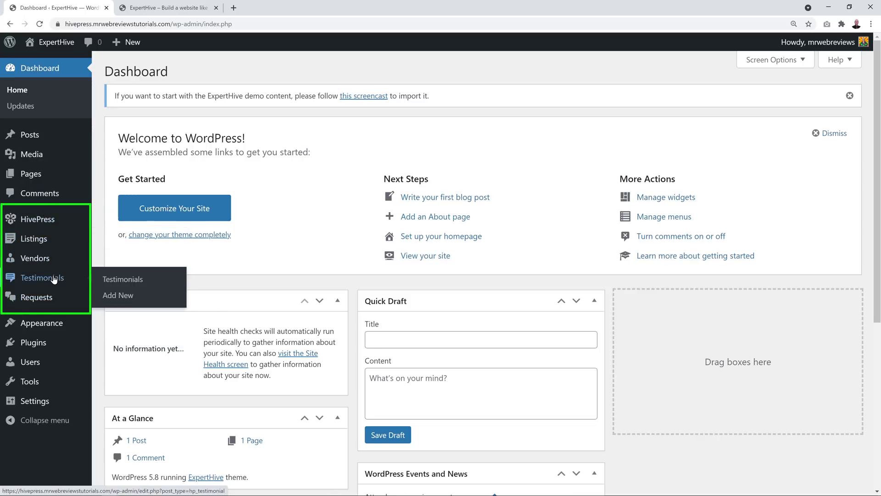
{"action": "mouse_move", "coordinate": [45, 298]}
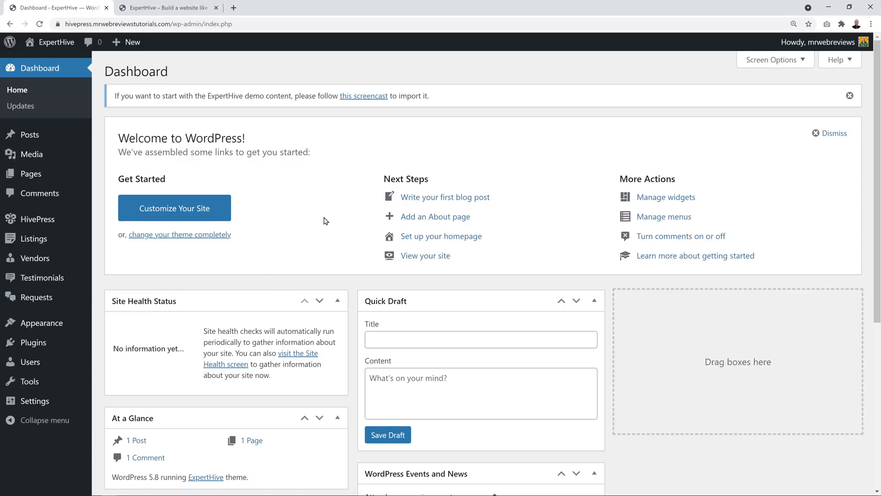
Reload the site's front page and examine how it looks with the ExpertHive theme.
{"action": "left_click", "coordinate": [180, 8]}
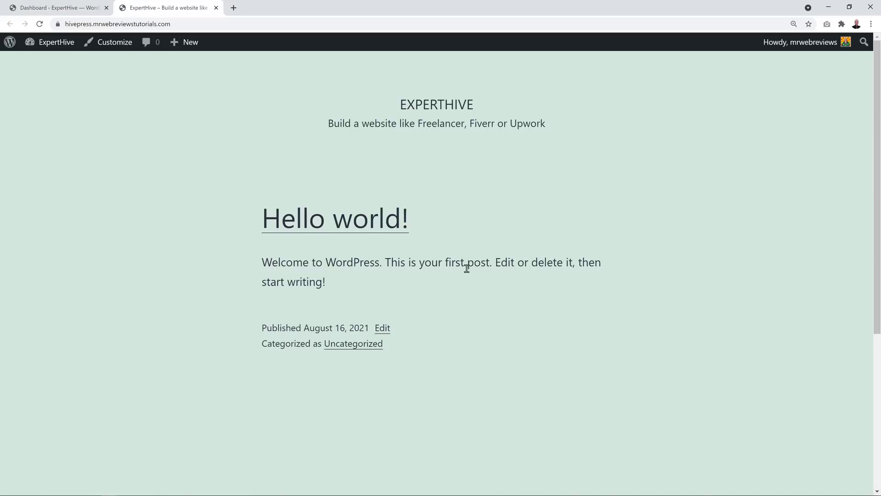
{"action": "left_click", "coordinate": [40, 24]}
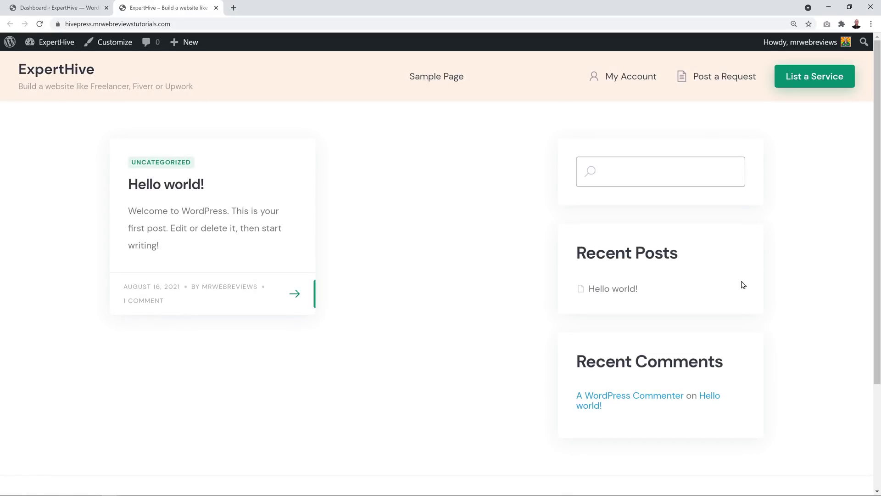
{"action": "scroll", "coordinate": [439, 243], "scroll_direction": "down", "scroll_amount": 3}
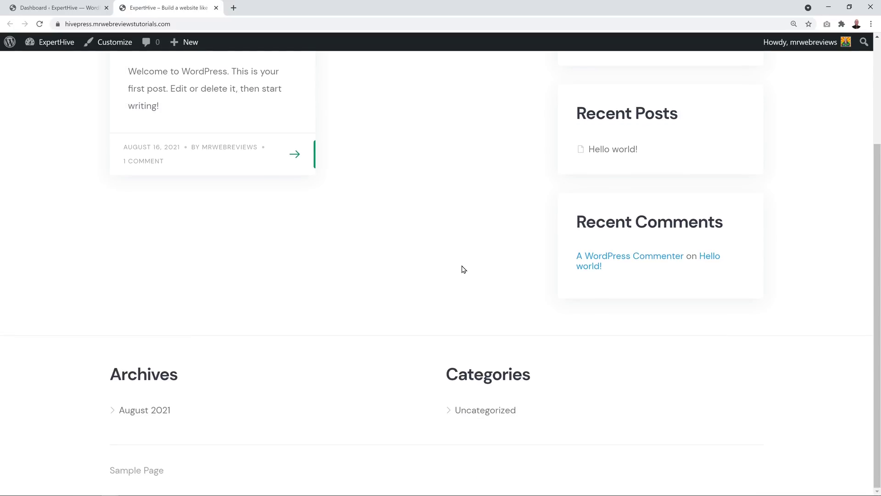
{"action": "scroll", "coordinate": [463, 269], "scroll_direction": "up", "scroll_amount": 3}
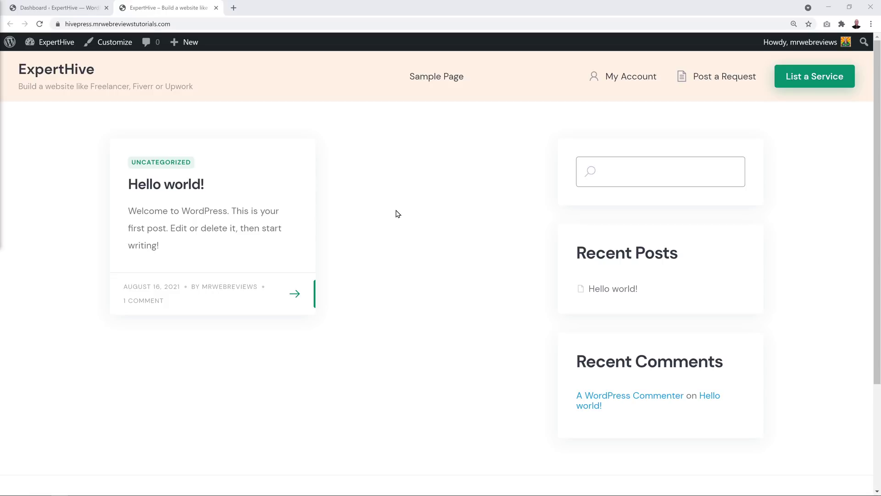
Find the One Click Demo Import plugin by searching for "one click demo import", then install and activate it.
{"action": "left_click", "coordinate": [55, 8]}
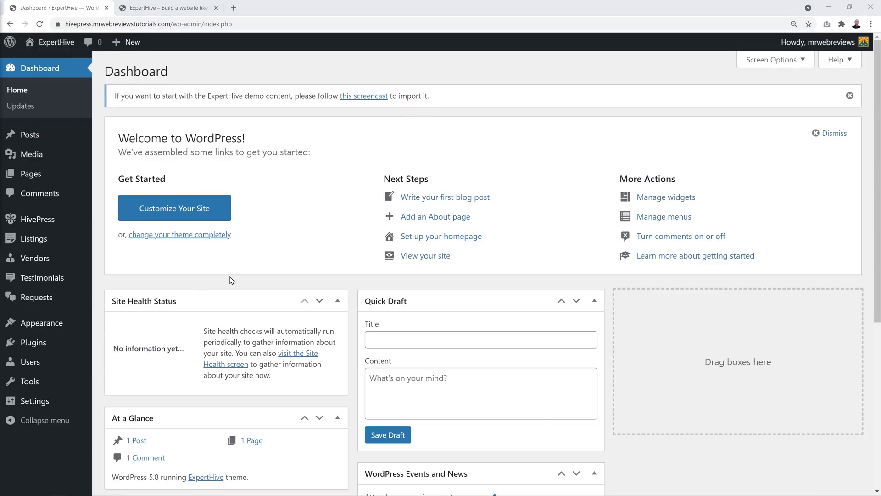
{"action": "mouse_move", "coordinate": [37, 343]}
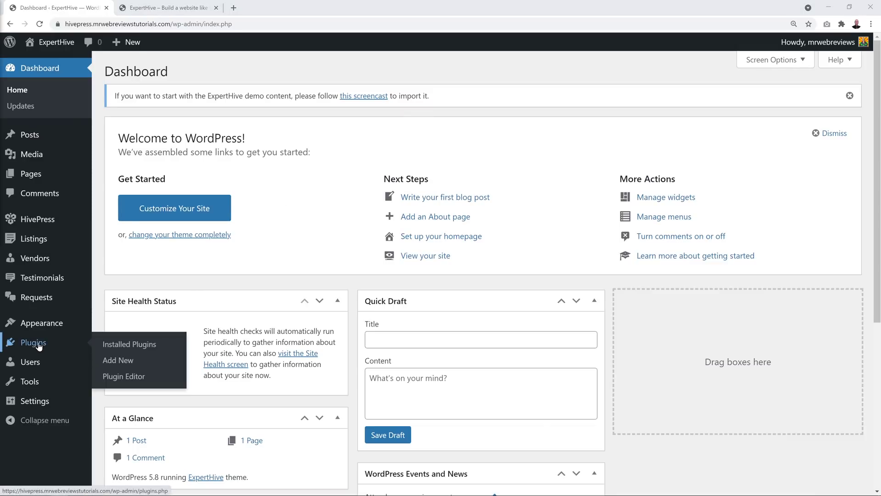
{"action": "left_click", "coordinate": [123, 360]}
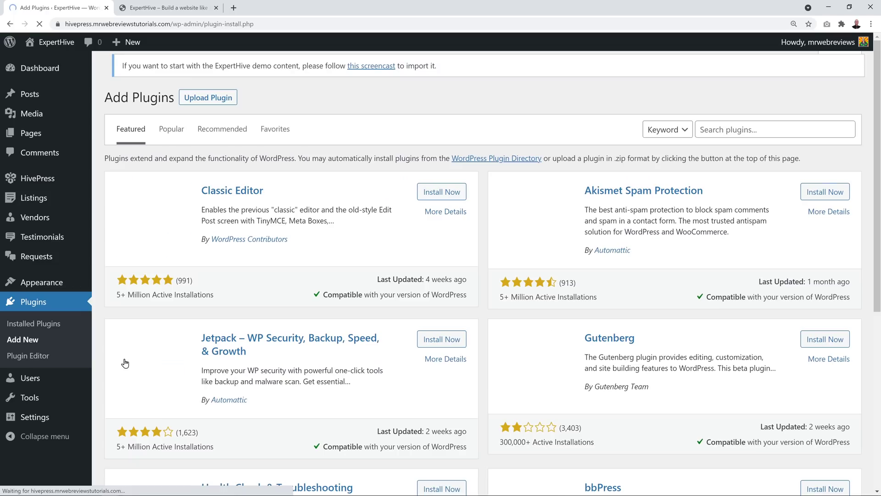
{"action": "left_click", "coordinate": [760, 130]}
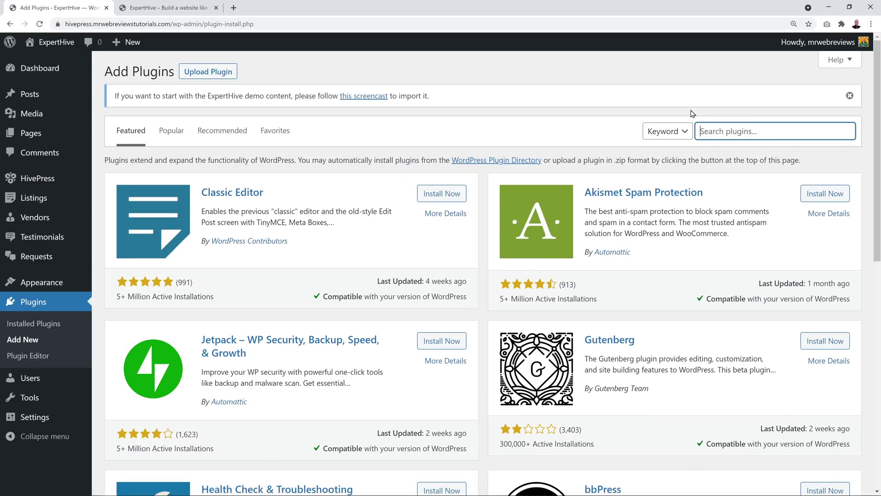
{"action": "type", "text": "one click demo import"}
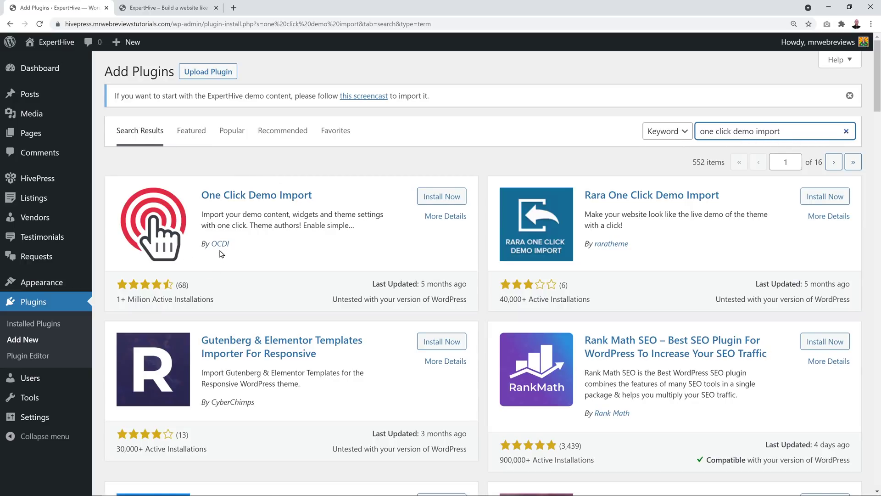
{"action": "left_click", "coordinate": [442, 202]}
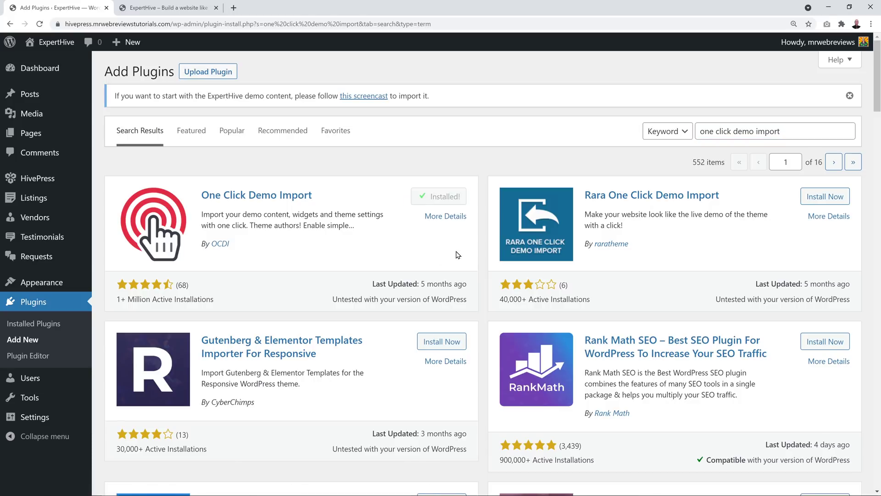
{"action": "left_click", "coordinate": [453, 201]}
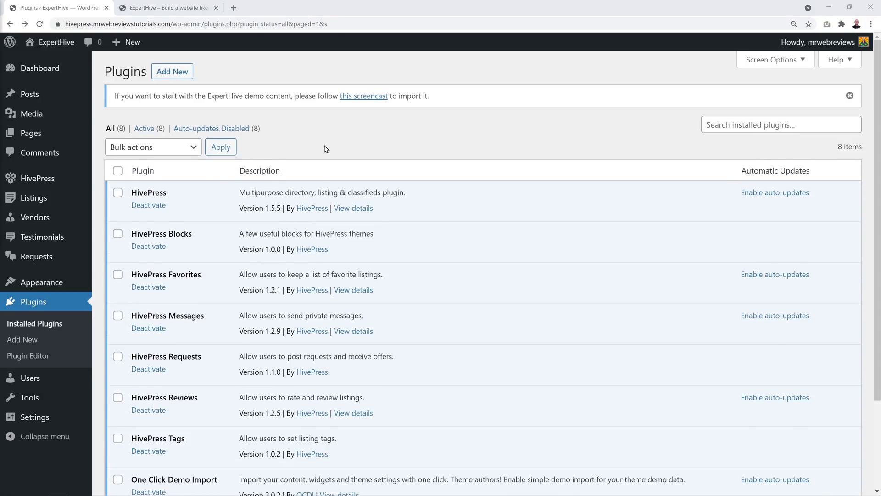
Import the ExpertHive demo data with One Click Demo Import, leaving the recommended WPForms, All in One SEO and MonsterInsights plugins unselected.
{"action": "mouse_move", "coordinate": [50, 284]}
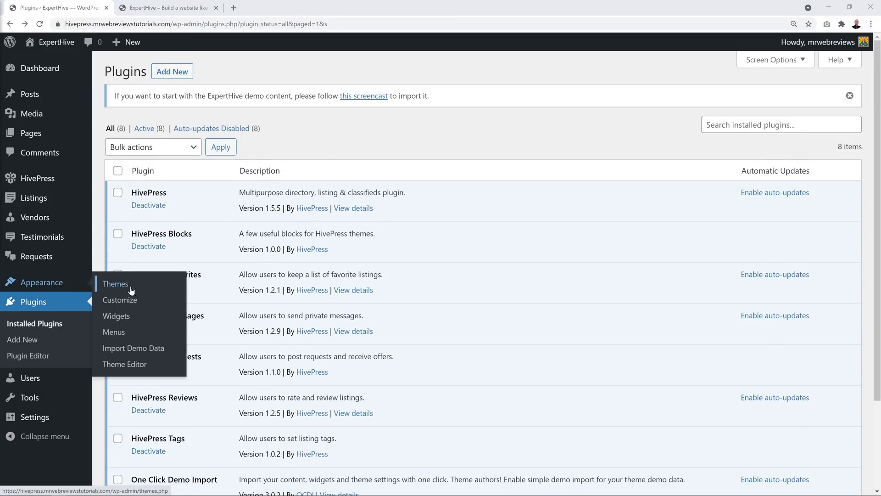
{"action": "left_click", "coordinate": [156, 351]}
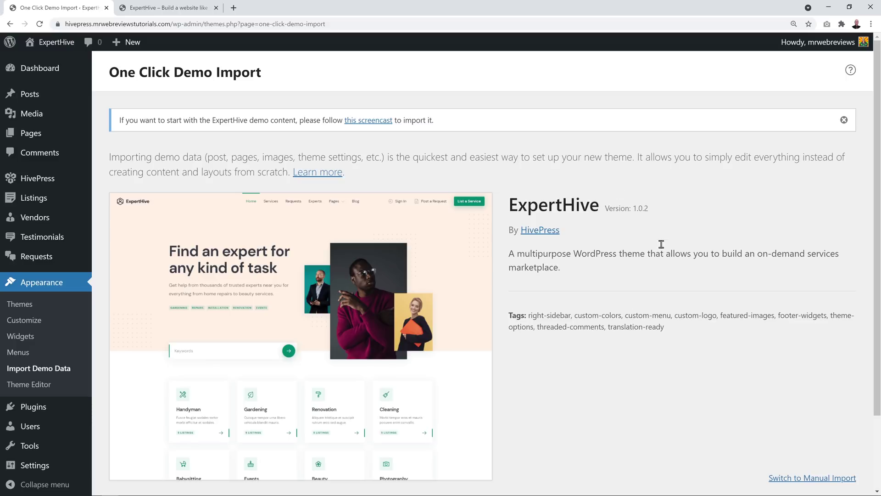
{"action": "scroll", "coordinate": [586, 300], "scroll_direction": "down", "scroll_amount": 2}
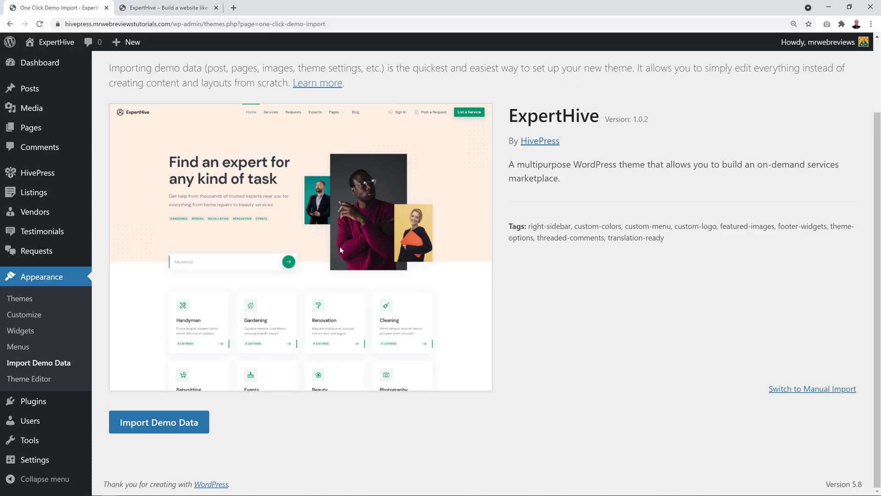
{"action": "left_click", "coordinate": [157, 429]}
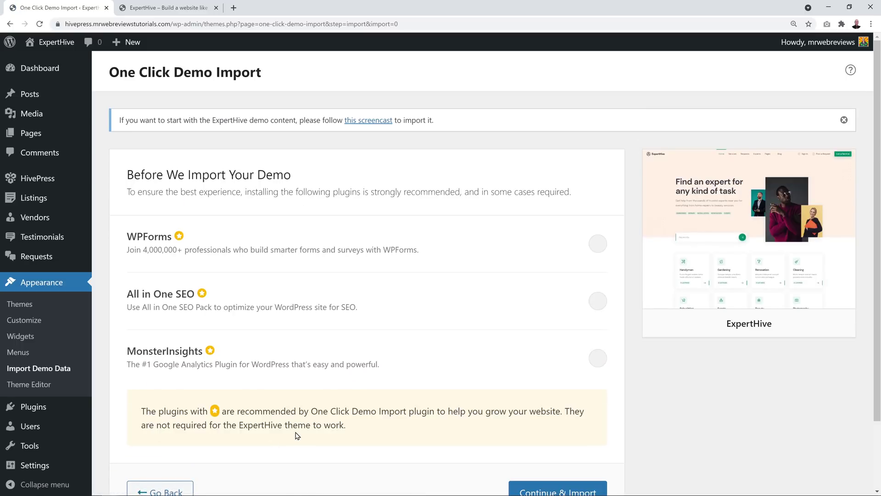
{"action": "scroll", "coordinate": [473, 307], "scroll_direction": "down", "scroll_amount": 1}
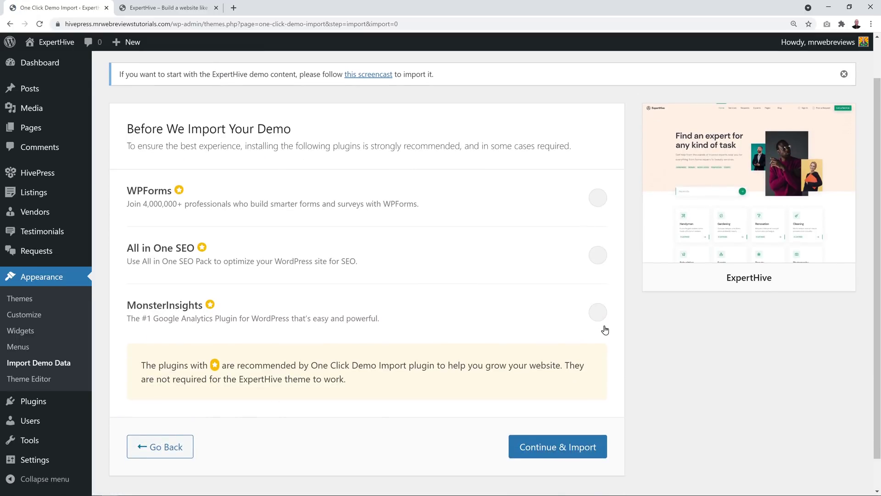
{"action": "scroll", "coordinate": [668, 405], "scroll_direction": "down", "scroll_amount": 1}
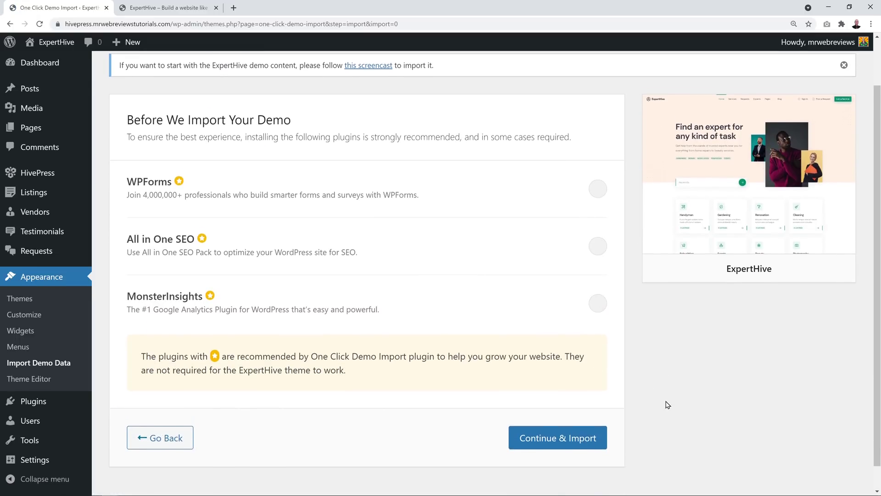
{"action": "left_click", "coordinate": [553, 416]}
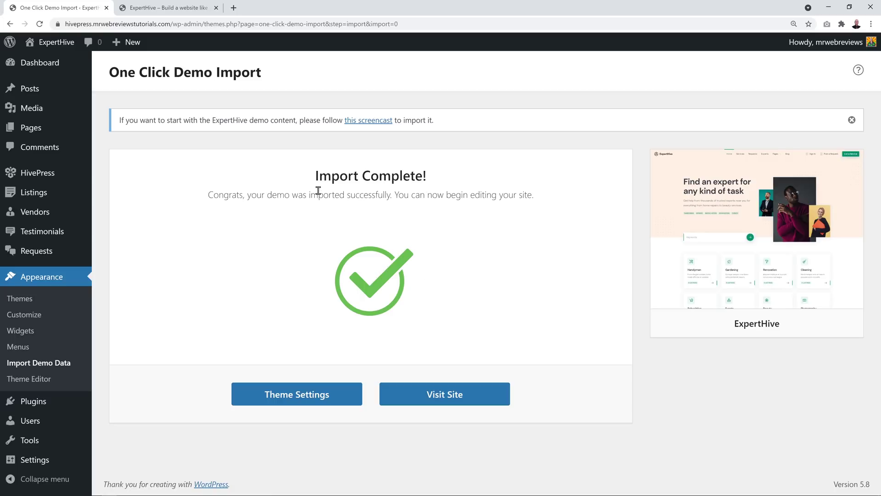
Reload the site's front page and look through the imported demo homepage, down to the service categories and Top Experts section.
{"action": "left_click", "coordinate": [174, 8]}
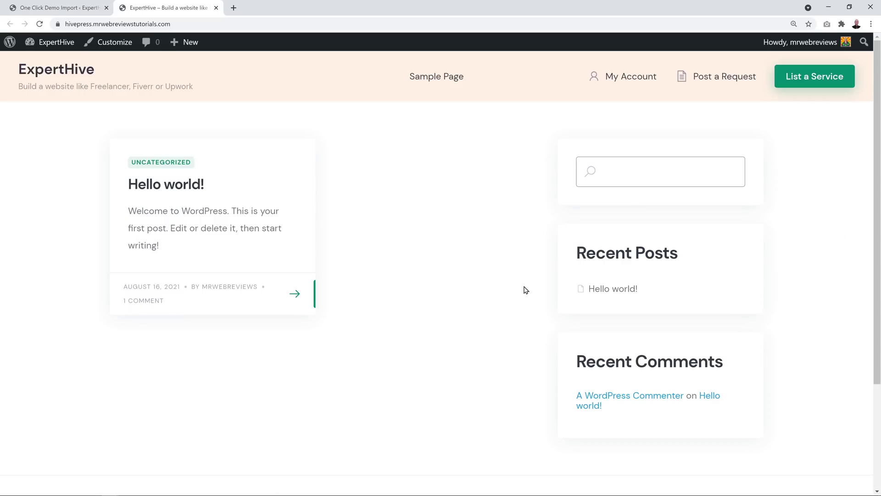
{"action": "left_click", "coordinate": [39, 23]}
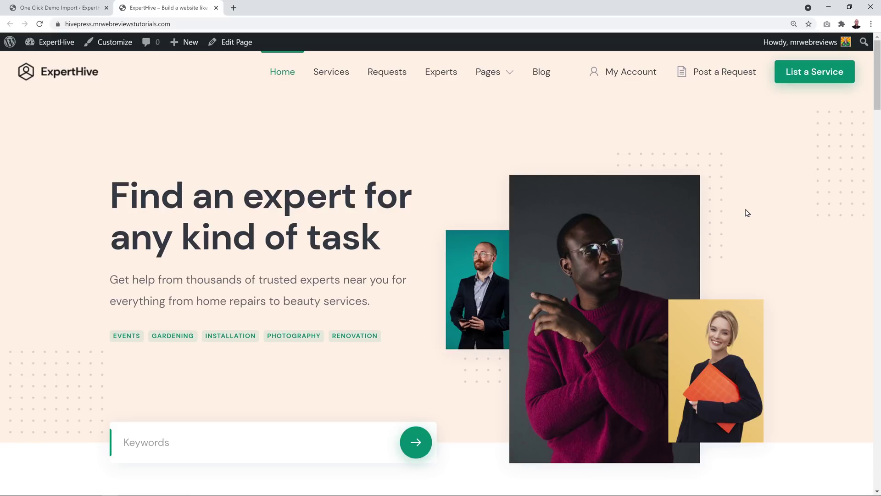
{"action": "scroll", "coordinate": [758, 219], "scroll_direction": "down", "scroll_amount": 8}
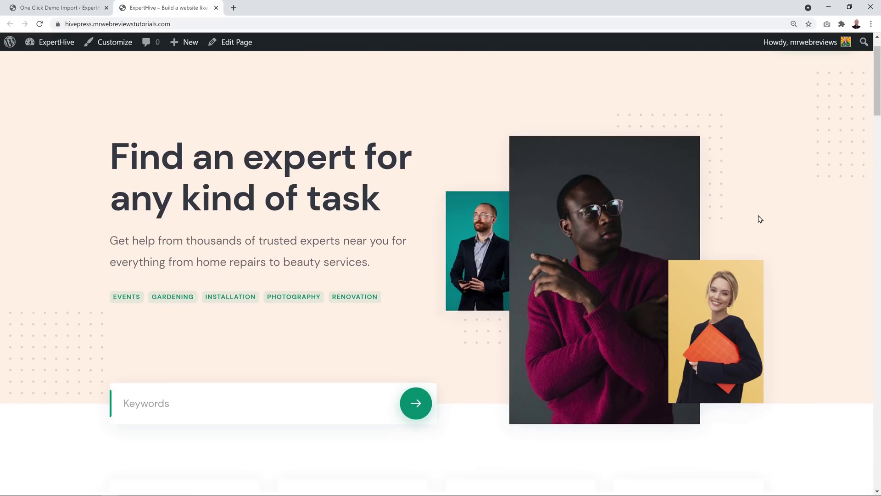
{"action": "scroll", "coordinate": [817, 255], "scroll_direction": "down", "scroll_amount": 7}
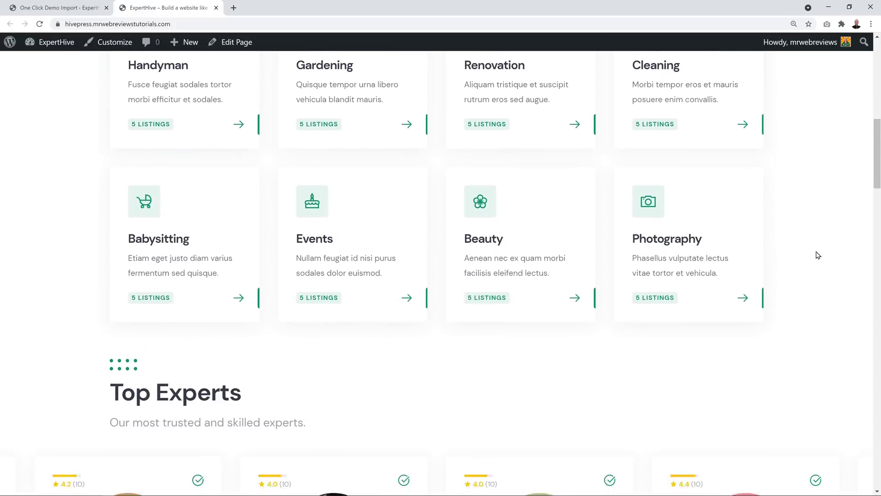
{"action": "scroll", "coordinate": [830, 304], "scroll_direction": "up", "scroll_amount": 14}
{"action": "scroll", "coordinate": [833, 306], "scroll_direction": "up", "scroll_amount": 1}
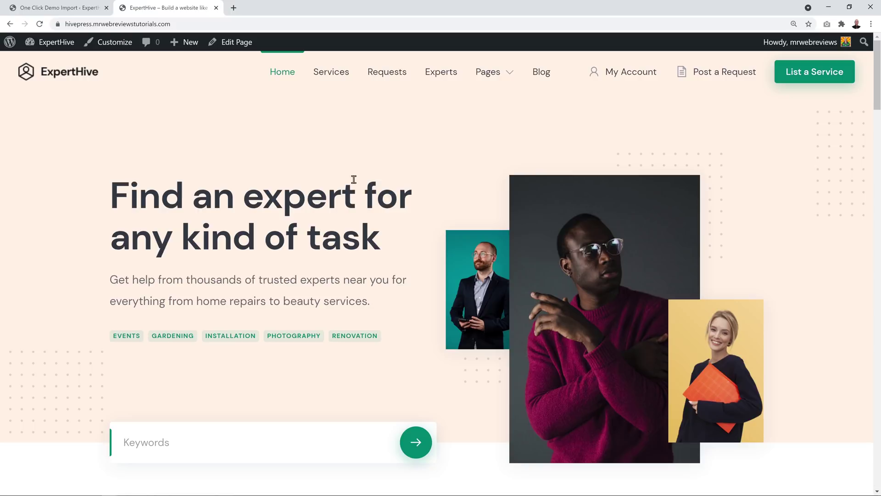
Return to the dashboard, look over the HivePress, Vendors, Testimonials and Requests entries, and view the HivePress listing settings.
{"action": "left_click", "coordinate": [71, 9]}
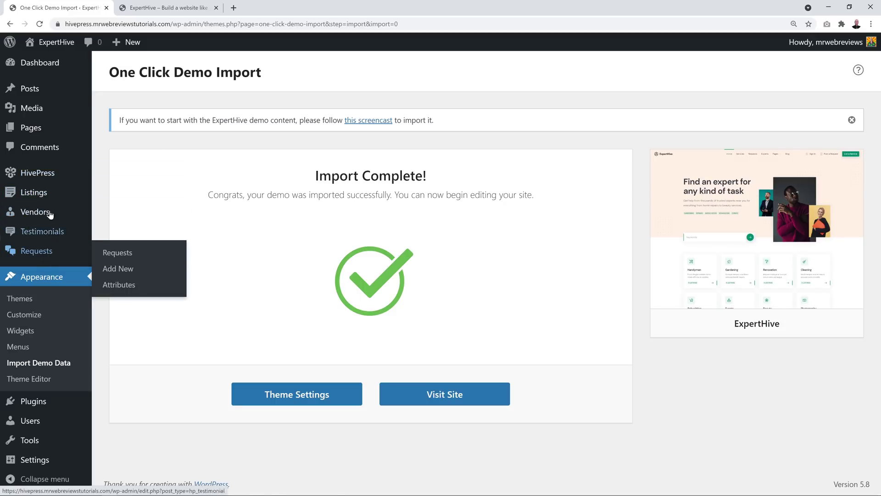
{"action": "mouse_move", "coordinate": [53, 179]}
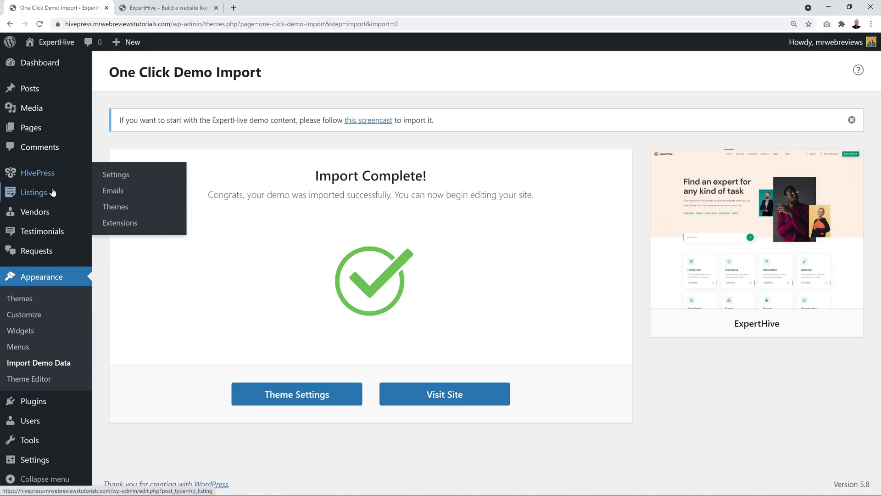
{"action": "mouse_move", "coordinate": [52, 211]}
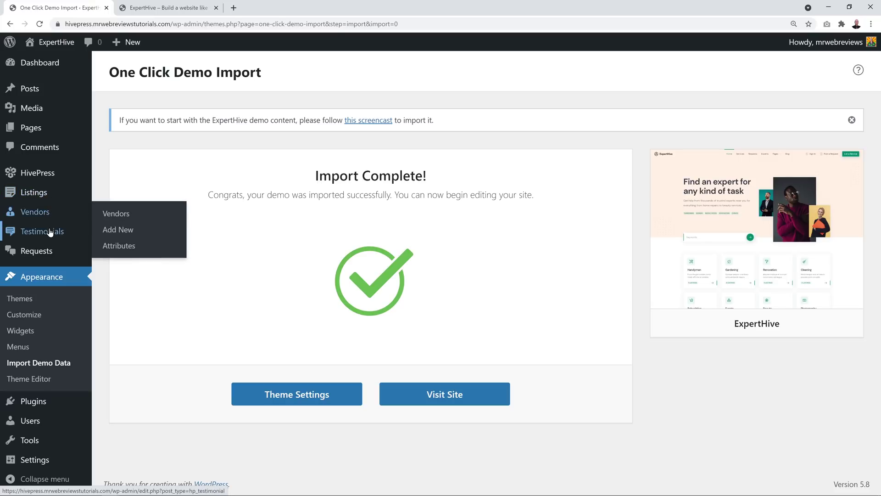
{"action": "mouse_move", "coordinate": [49, 252]}
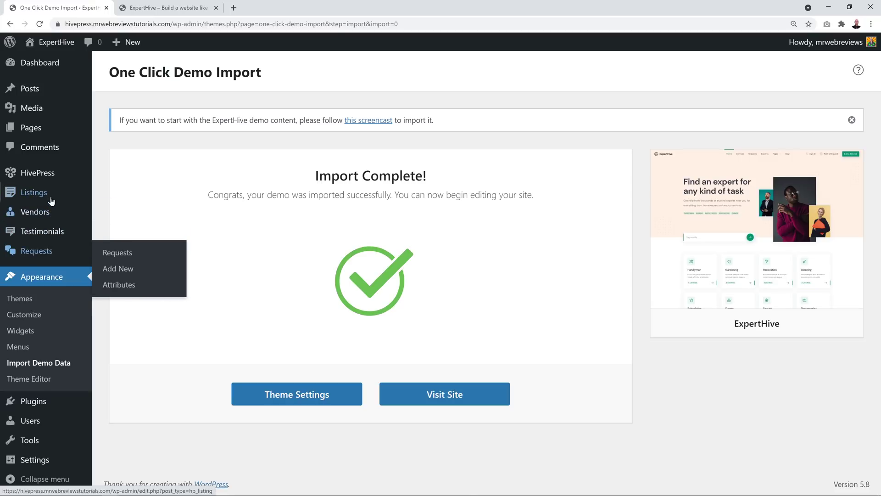
{"action": "left_click", "coordinate": [38, 178]}
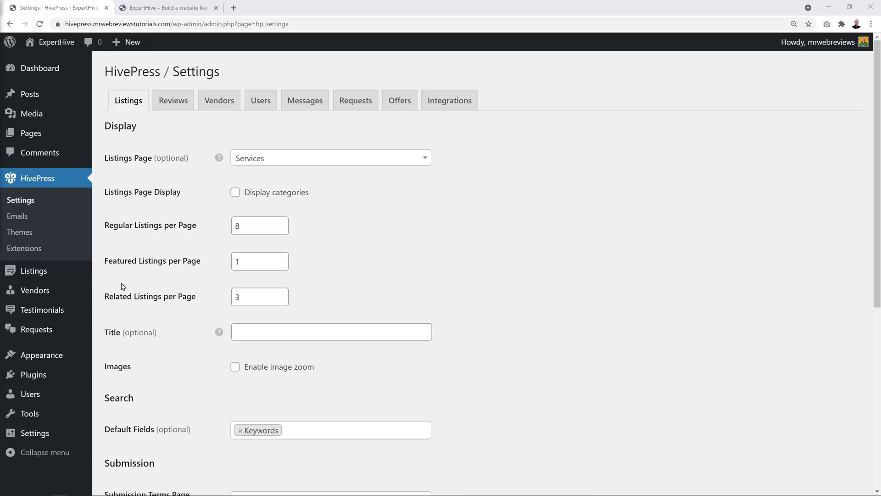
{"action": "mouse_move", "coordinate": [59, 311]}
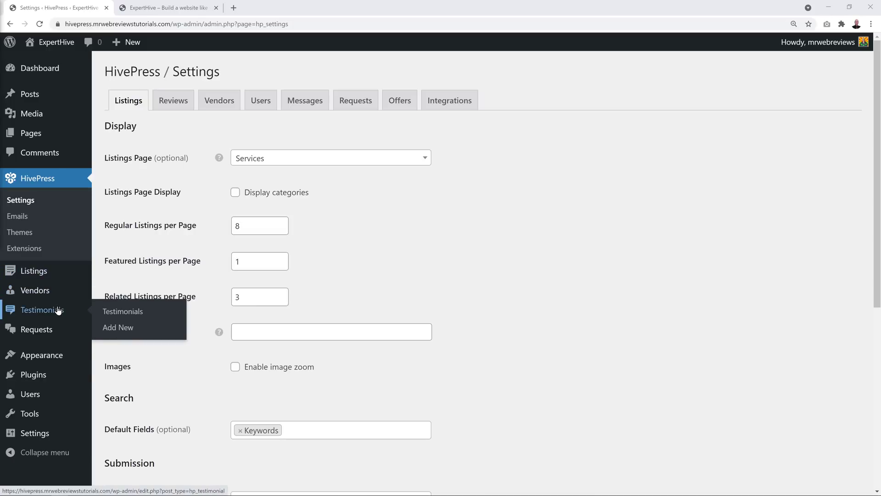
View the list of demo listings in the dashboard and compare it with the site's Services page.
{"action": "left_click", "coordinate": [36, 273]}
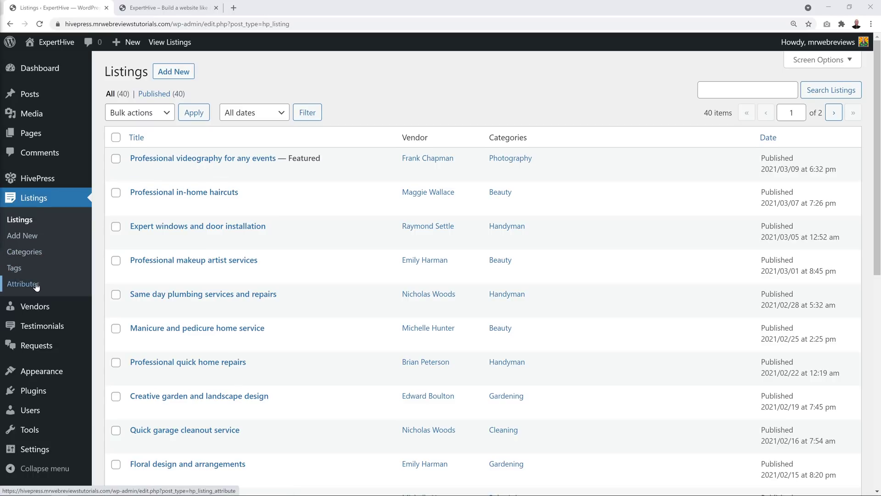
{"action": "left_click", "coordinate": [168, 8]}
{"action": "left_click", "coordinate": [335, 77]}
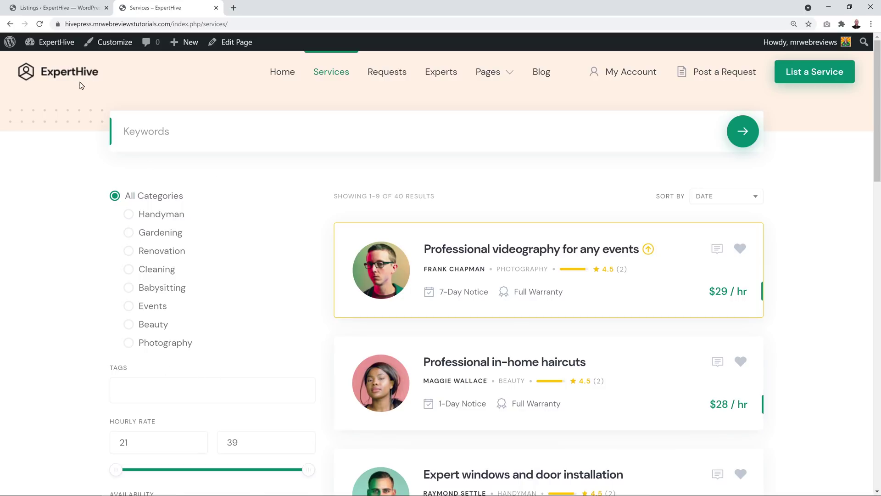
Open the listing categories in the dashboard and compare them with the category filter on the Services page.
{"action": "left_click", "coordinate": [77, 8]}
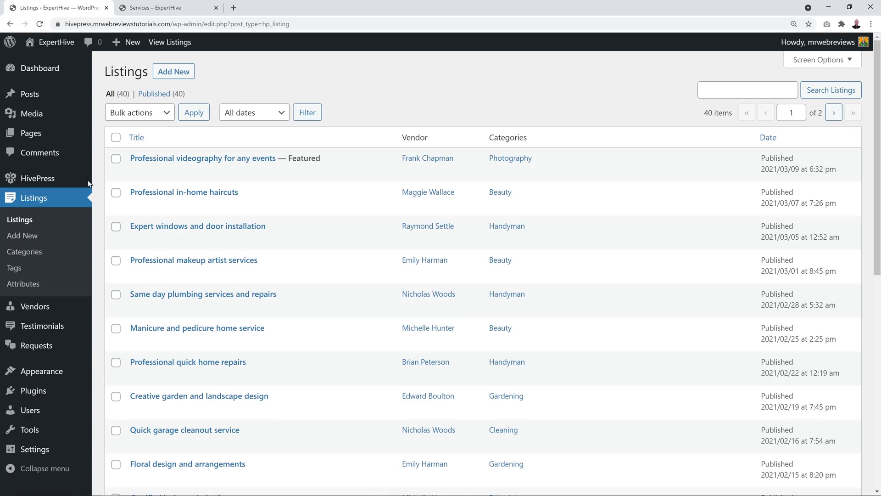
{"action": "left_click", "coordinate": [32, 254]}
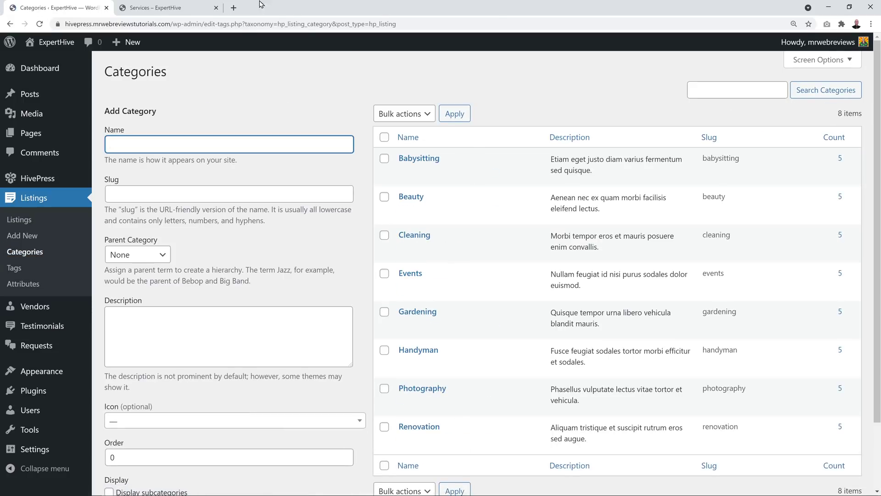
{"action": "left_click", "coordinate": [161, 8]}
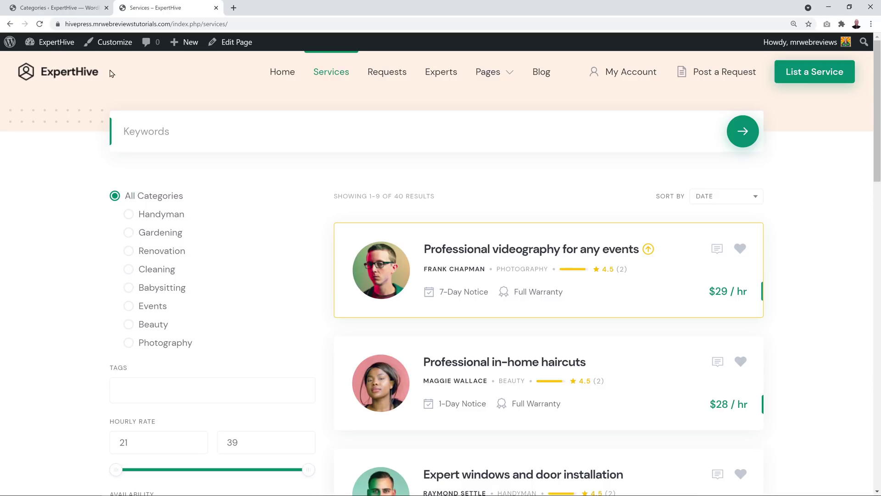
Open the listing attributes in the dashboard and compare them with the hourly rate, availability and warranty filters on the Services page.
{"action": "left_click", "coordinate": [90, 7]}
{"action": "left_click", "coordinate": [13, 269]}
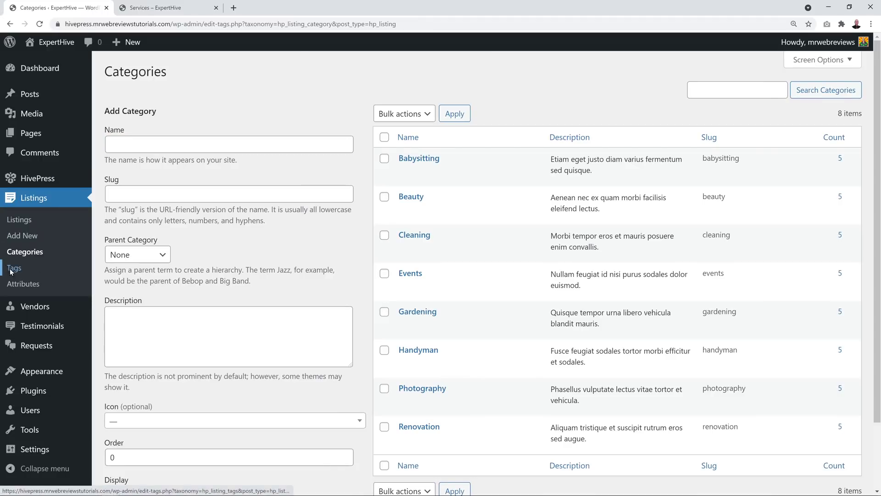
{"action": "left_click", "coordinate": [40, 288]}
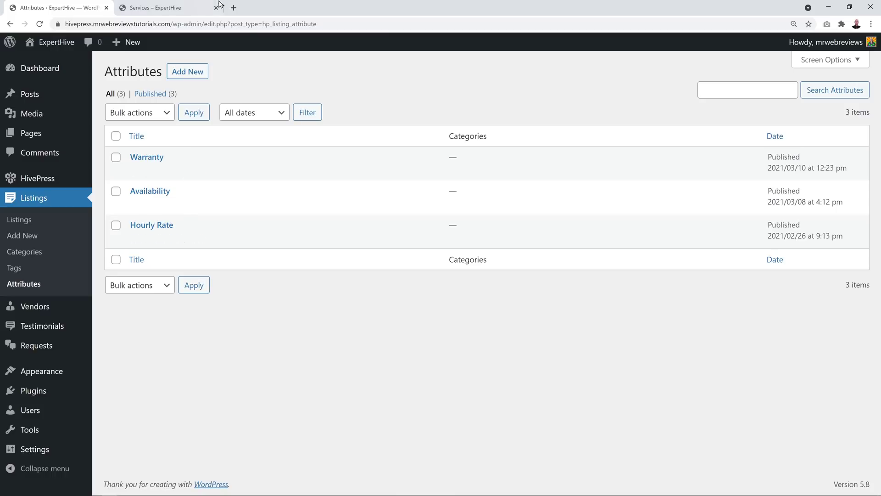
{"action": "left_click", "coordinate": [193, 8]}
{"action": "scroll", "coordinate": [316, 211], "scroll_direction": "down", "scroll_amount": 5}
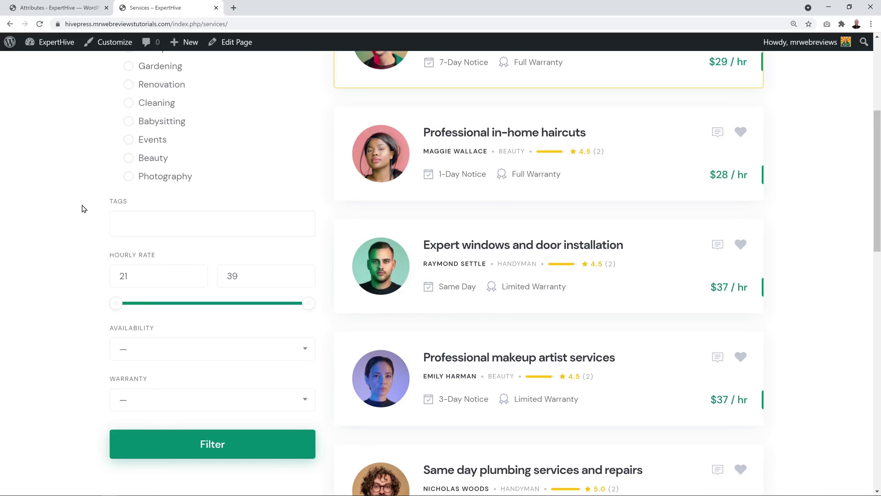
{"action": "left_click", "coordinate": [60, 8]}
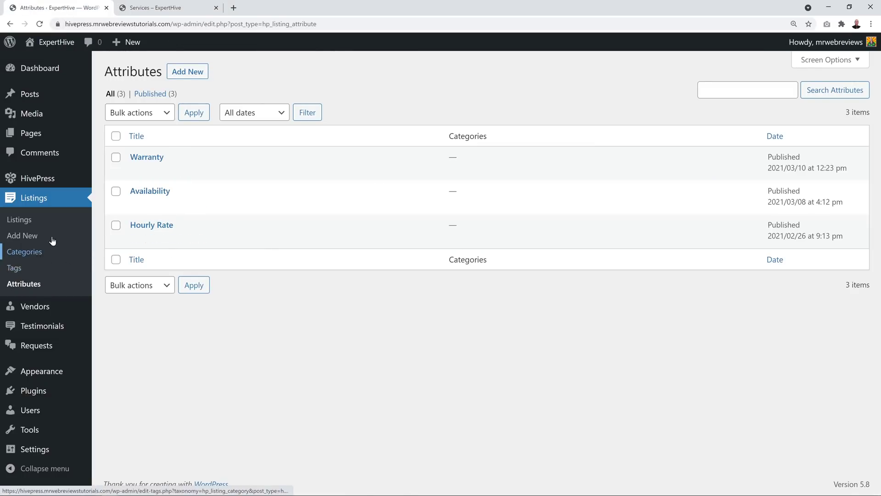
{"action": "left_click", "coordinate": [154, 5]}
{"action": "scroll", "coordinate": [222, 256], "scroll_direction": "up", "scroll_amount": 2}
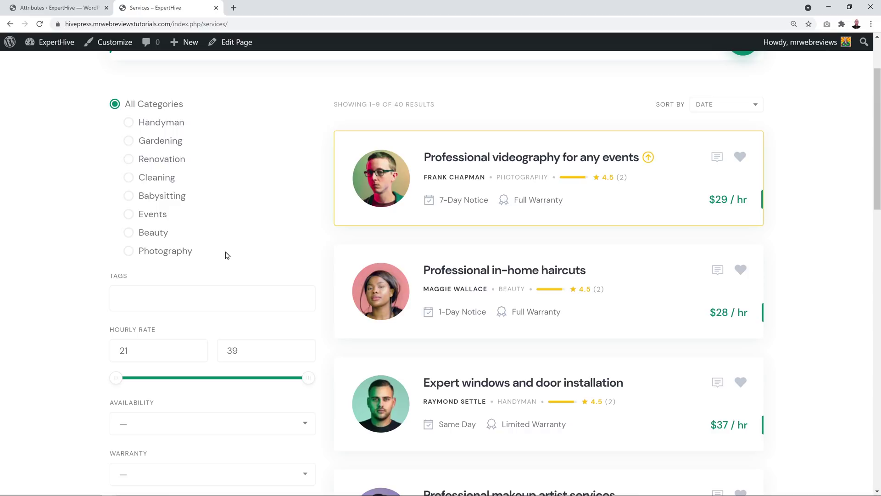
{"action": "scroll", "coordinate": [226, 253], "scroll_direction": "down", "scroll_amount": 2}
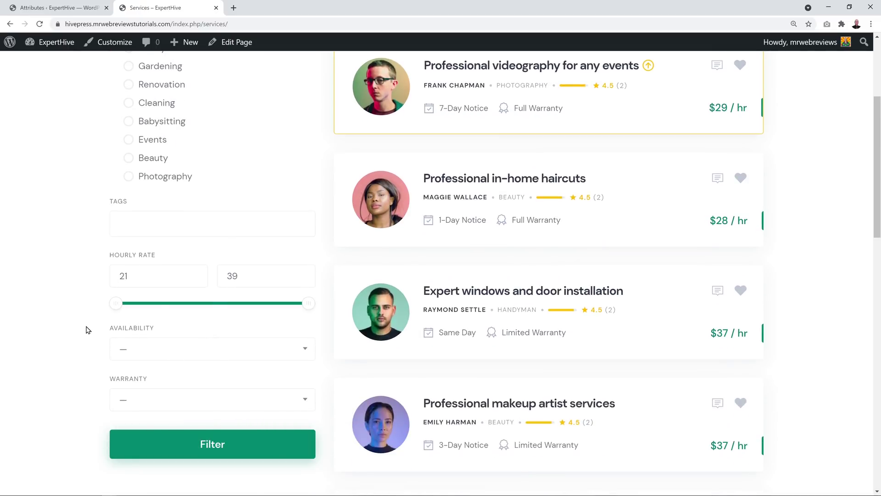
{"action": "scroll", "coordinate": [65, 258], "scroll_direction": "up", "scroll_amount": 4}
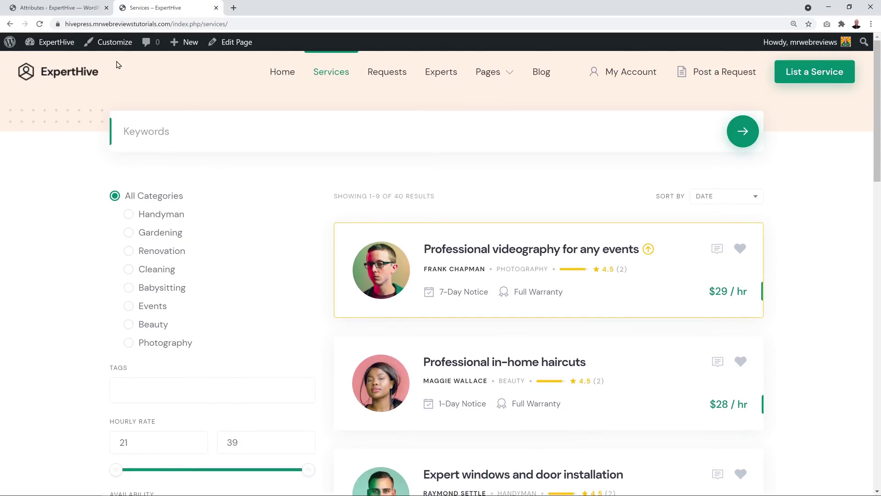
View the vendors and their attributes in the dashboard, then open the site's Experts page to compare its filters.
{"action": "left_click", "coordinate": [71, 10]}
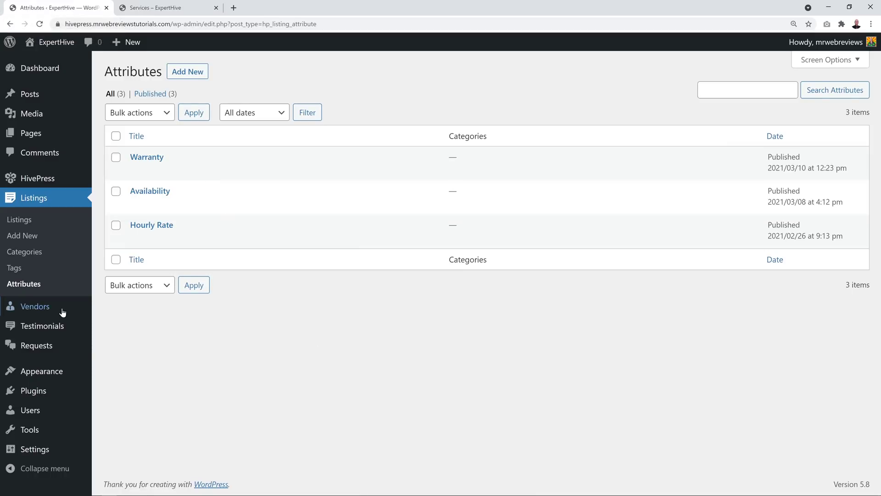
{"action": "mouse_move", "coordinate": [31, 311]}
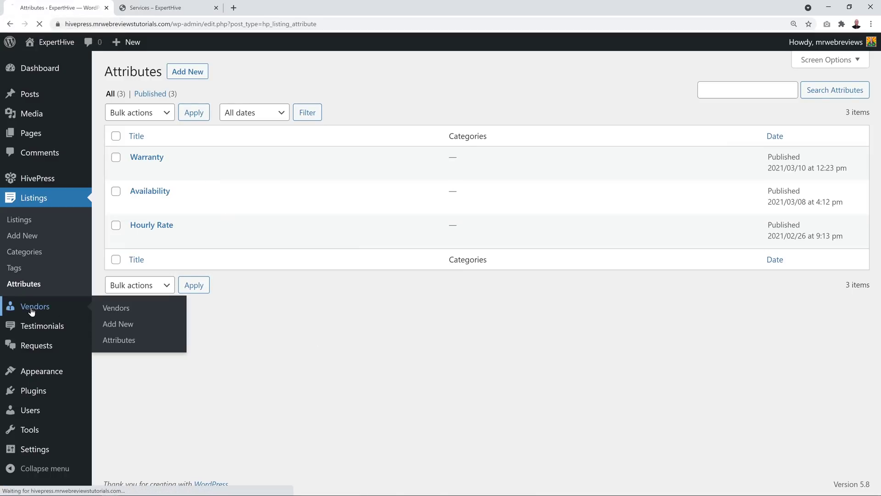
{"action": "left_click", "coordinate": [31, 311]}
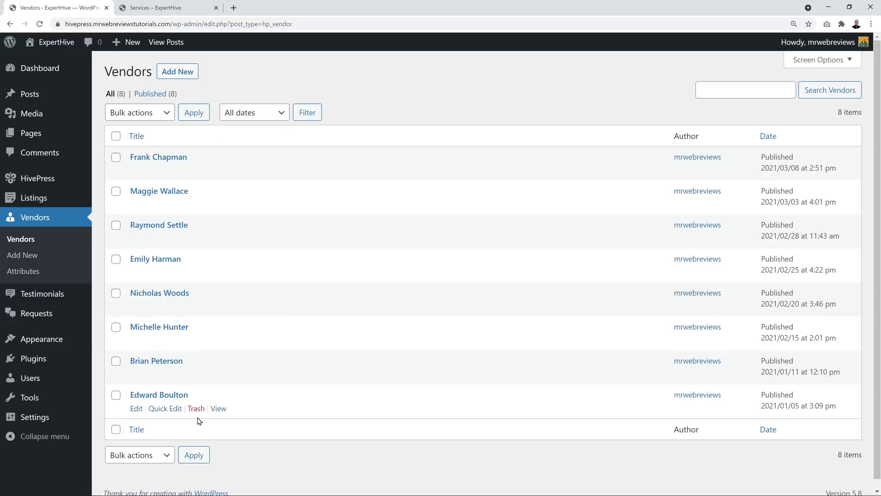
{"action": "left_click", "coordinate": [33, 278]}
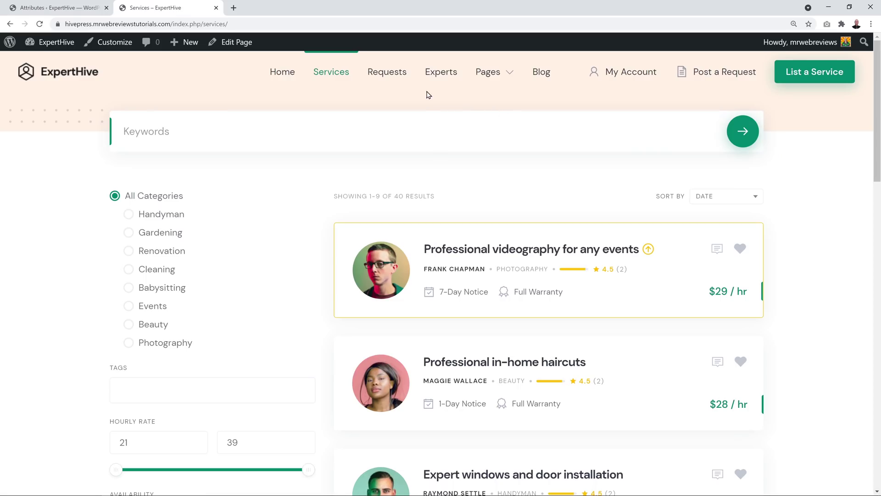
{"action": "left_click", "coordinate": [439, 73]}
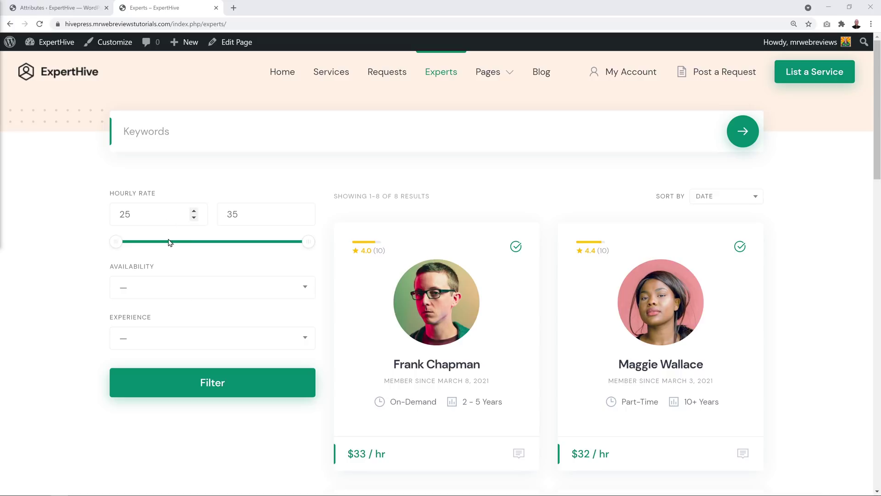
Compare the vendor attributes in the dashboard with the hourly rate, availability and experience filters on the Experts page.
{"action": "left_click", "coordinate": [60, 7]}
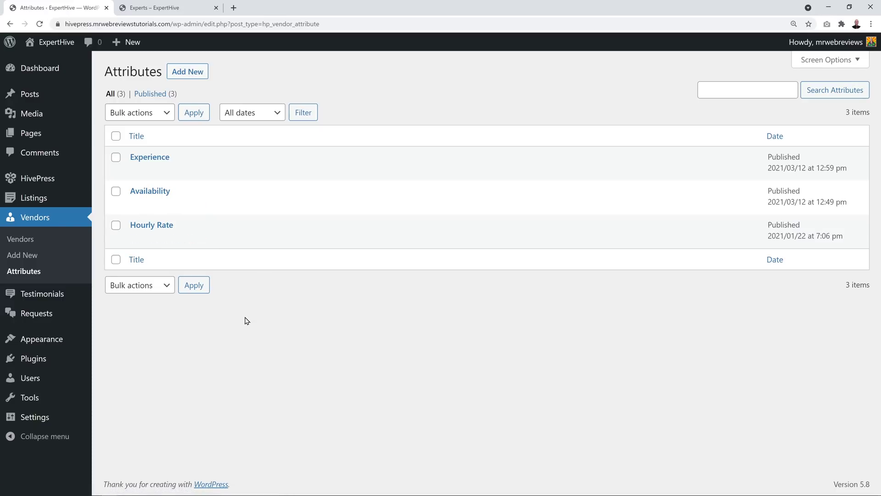
{"action": "left_click", "coordinate": [183, 10]}
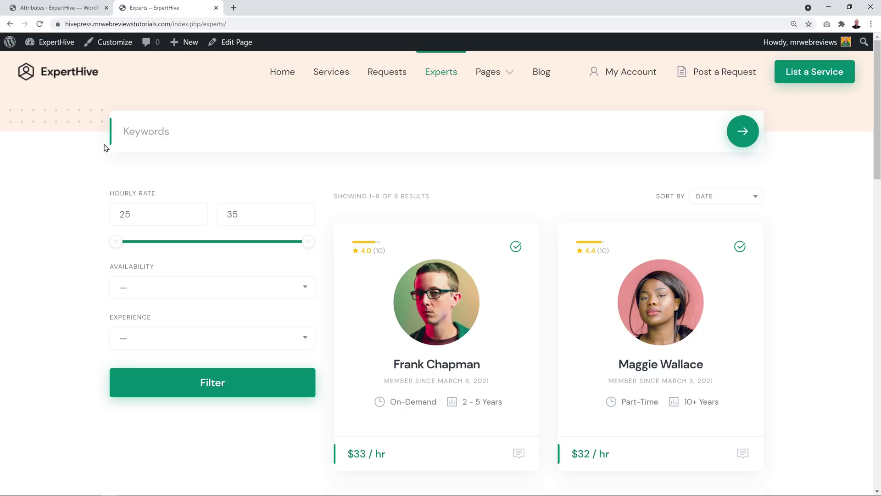
{"action": "left_click", "coordinate": [82, 13]}
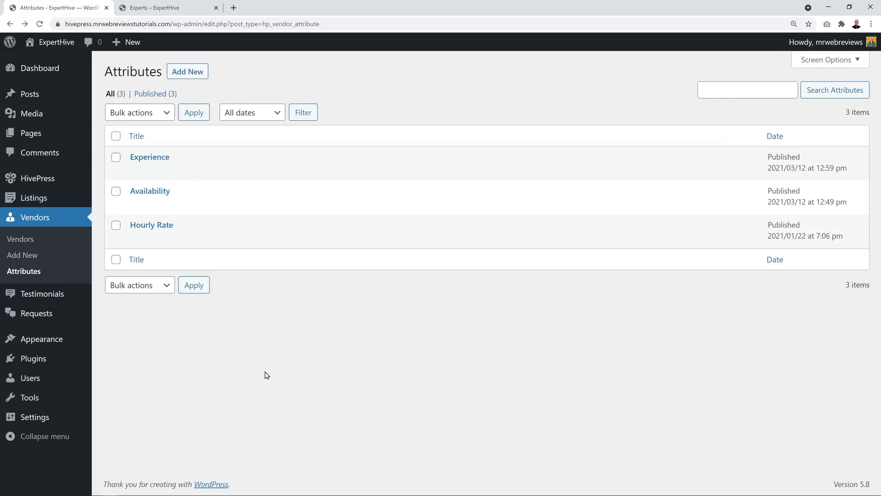
Open the request attributes in the dashboard and compare them with the budget, due date and time range filters on the Requests page.
{"action": "mouse_move", "coordinate": [45, 318]}
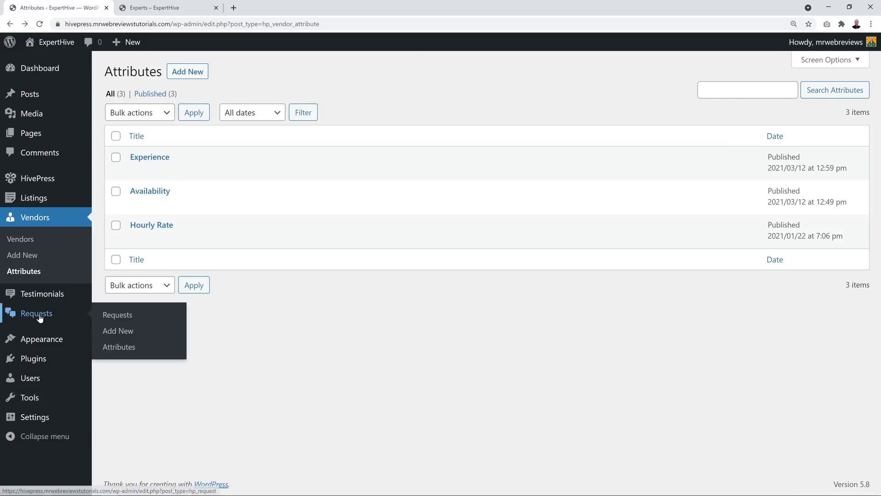
{"action": "left_click", "coordinate": [126, 349]}
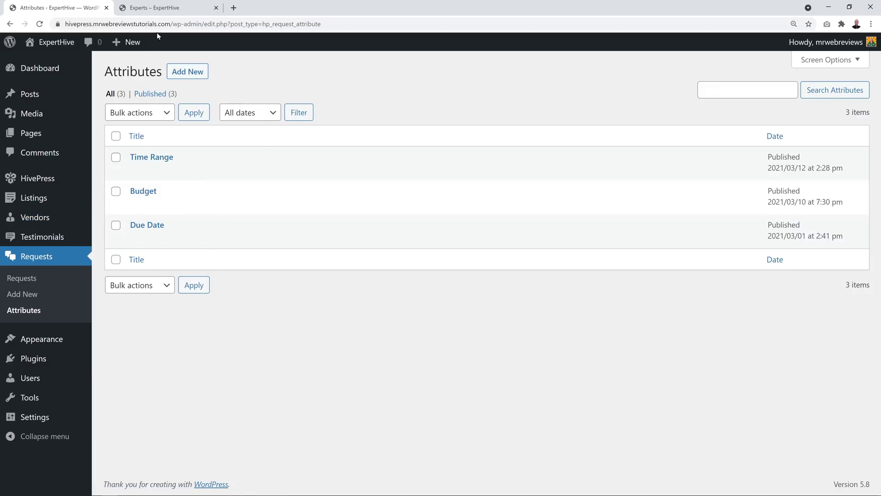
{"action": "left_click", "coordinate": [156, 10]}
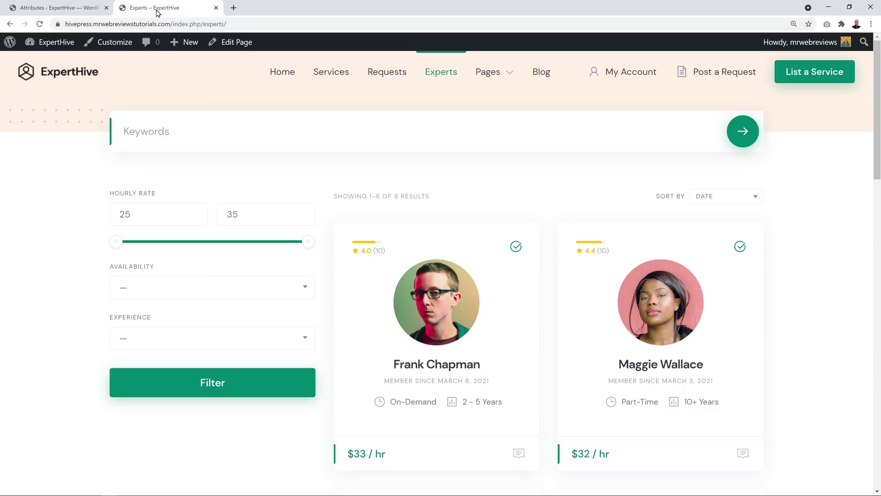
{"action": "left_click", "coordinate": [386, 74]}
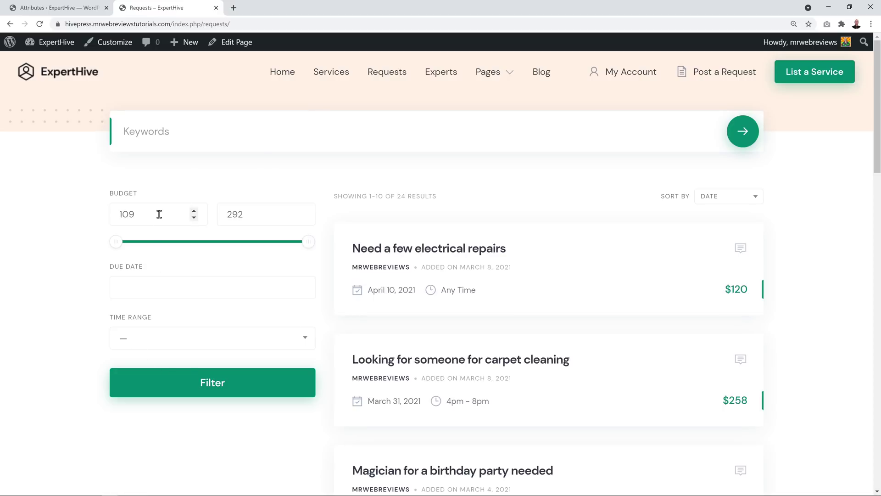
{"action": "left_click", "coordinate": [88, 8]}
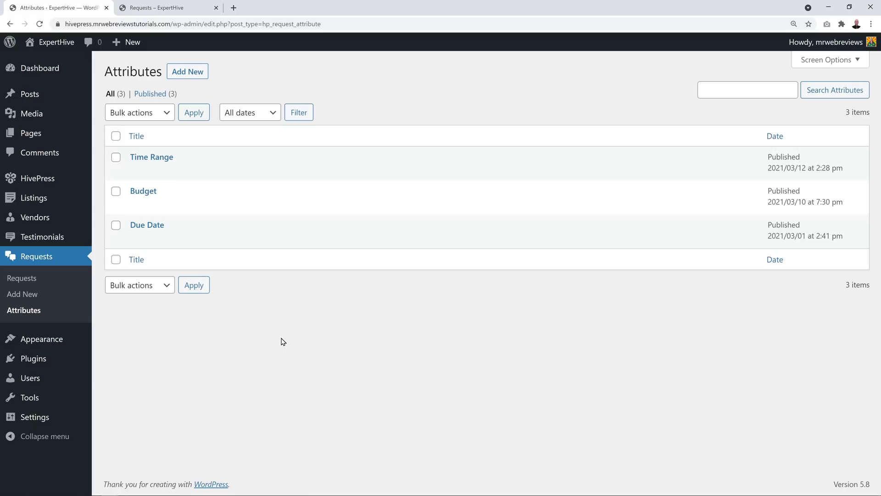
View the category tiles on the site's homepage and compare them with the listing categories in the dashboard.
{"action": "left_click", "coordinate": [179, 7]}
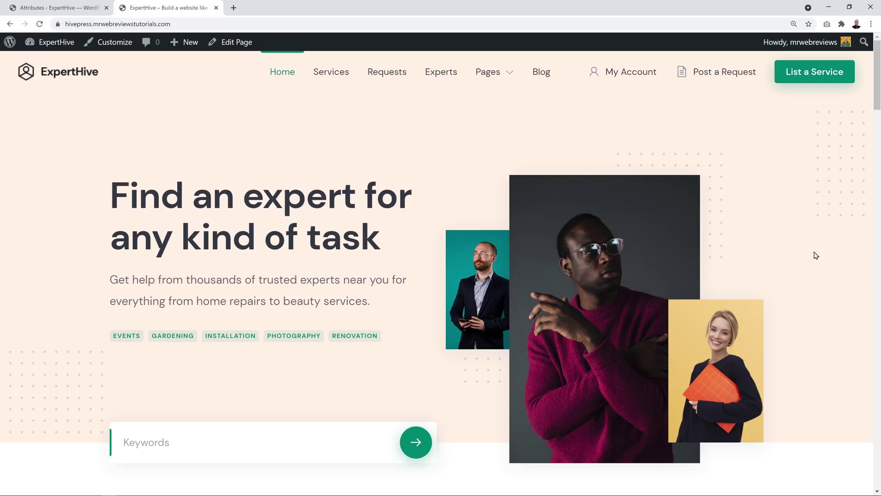
{"action": "scroll", "coordinate": [817, 255], "scroll_direction": "down", "scroll_amount": 8}
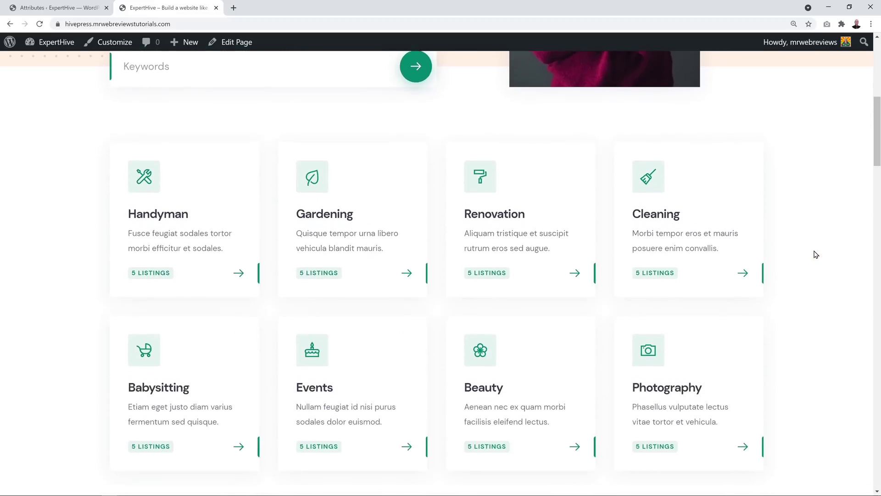
{"action": "scroll", "coordinate": [817, 254], "scroll_direction": "down", "scroll_amount": 1}
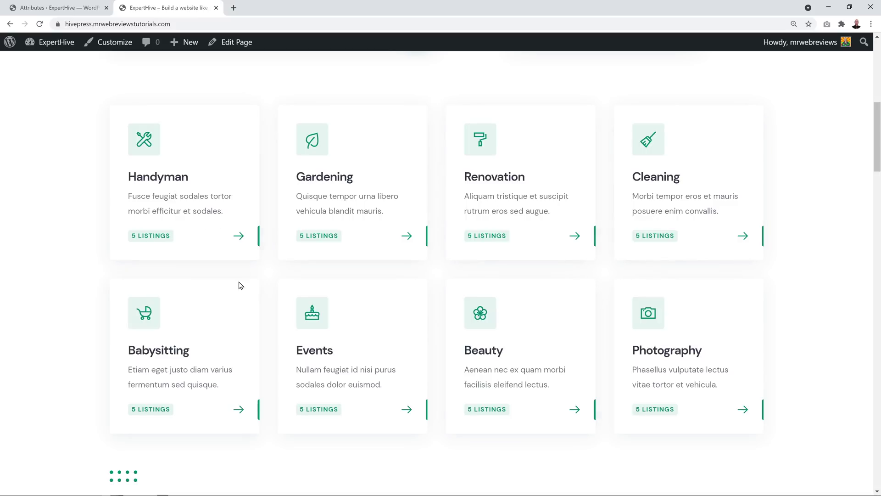
{"action": "left_click", "coordinate": [55, 8]}
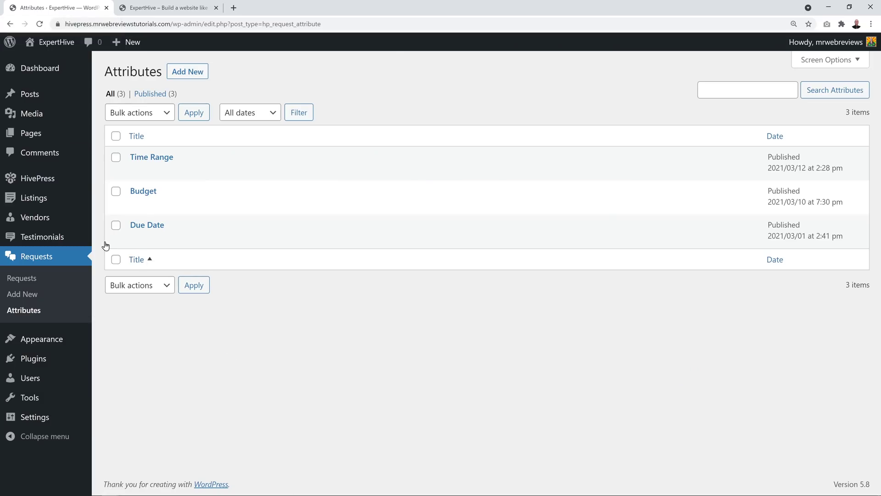
{"action": "mouse_move", "coordinate": [32, 202]}
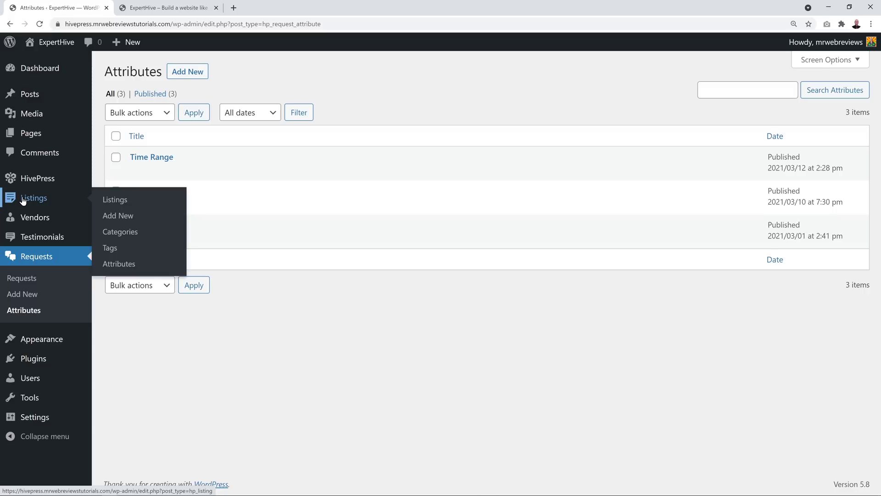
{"action": "left_click", "coordinate": [118, 237]}
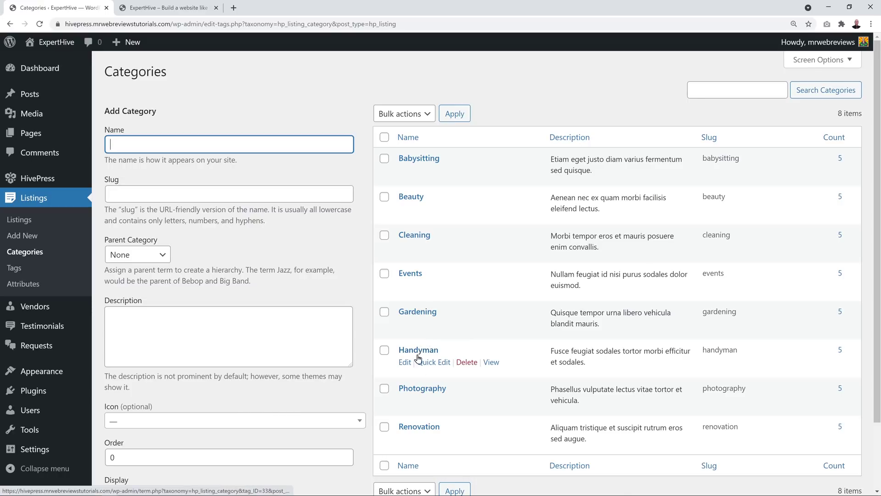
{"action": "left_click", "coordinate": [185, 9]}
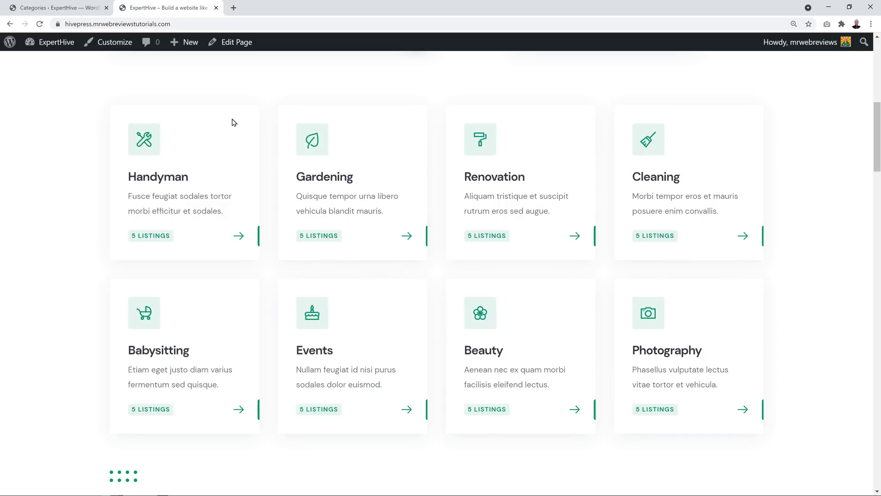
Open the Babysitting listing category for editing and change its name to Web Design.
{"action": "left_click", "coordinate": [72, 4]}
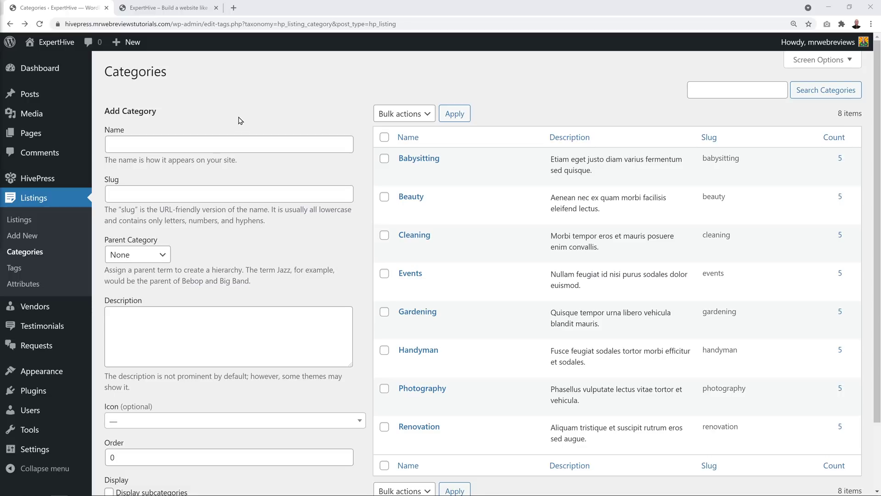
{"action": "left_click", "coordinate": [416, 158]}
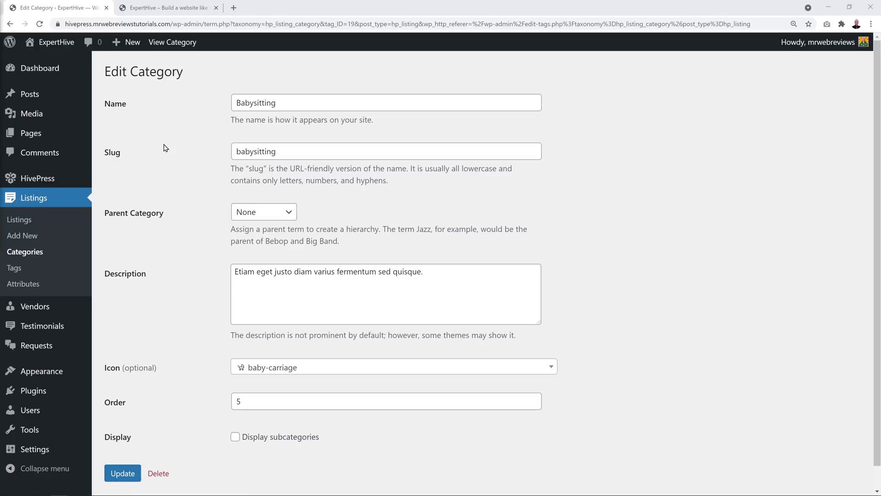
{"action": "left_click_drag", "start_coordinate": [293, 104], "coordinate": [193, 115]}
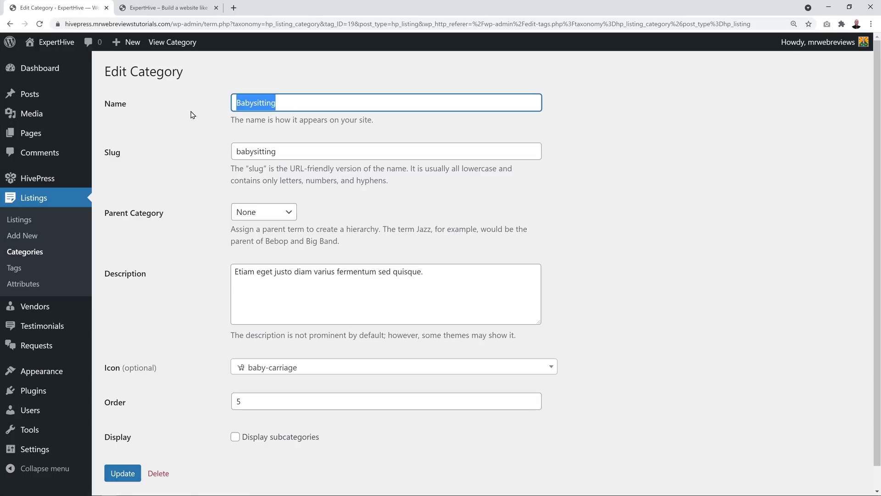
{"action": "type", "text": "Web Design"}
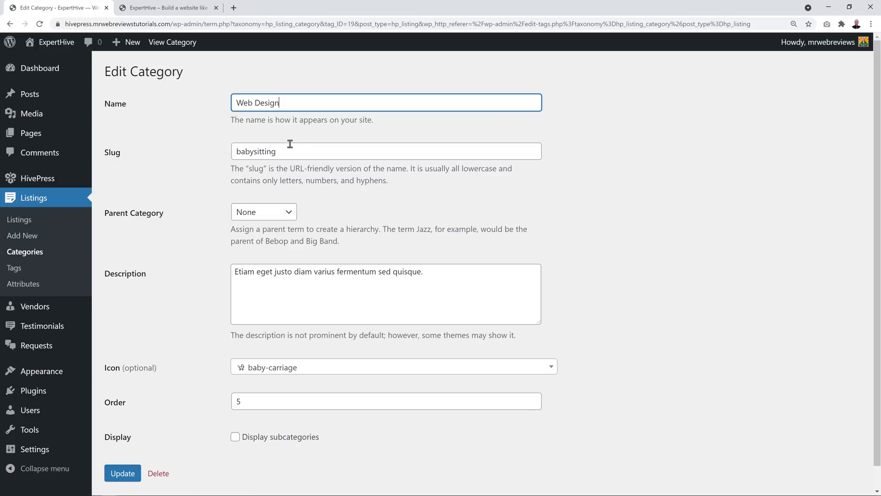
Compare the category's slug field with the slug in the web address of the Babysitting page opened from the homepage.
{"action": "left_click_drag", "start_coordinate": [297, 148], "coordinate": [183, 146]}
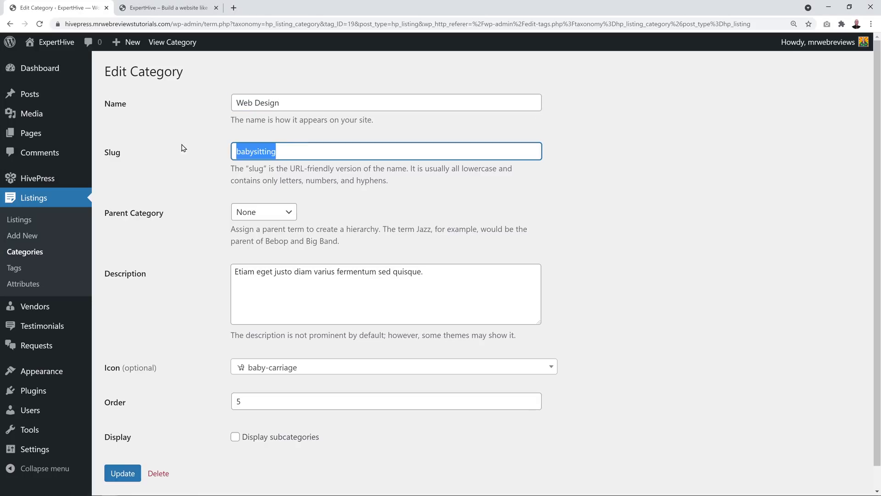
{"action": "left_click", "coordinate": [212, 178]}
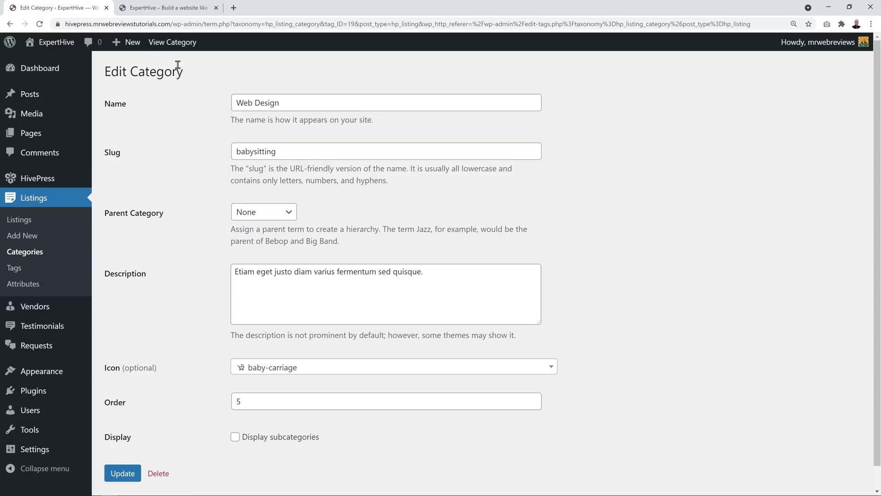
{"action": "left_click", "coordinate": [174, 11]}
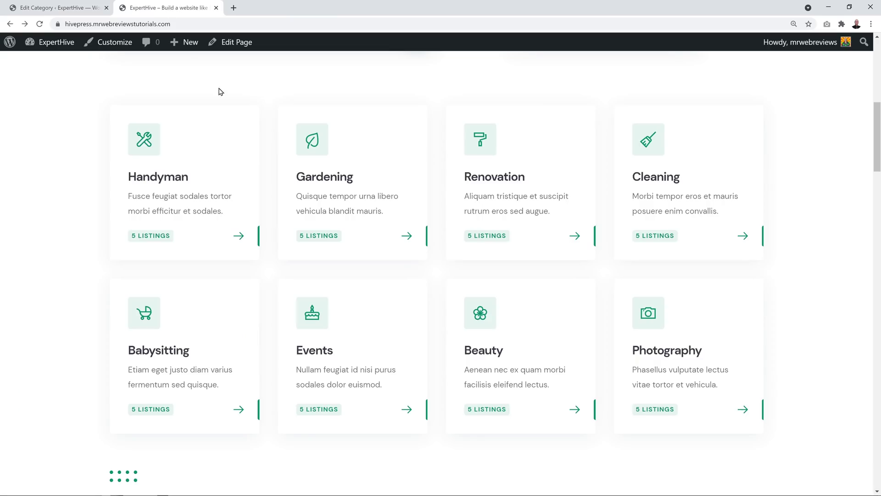
{"action": "left_click", "coordinate": [240, 410]}
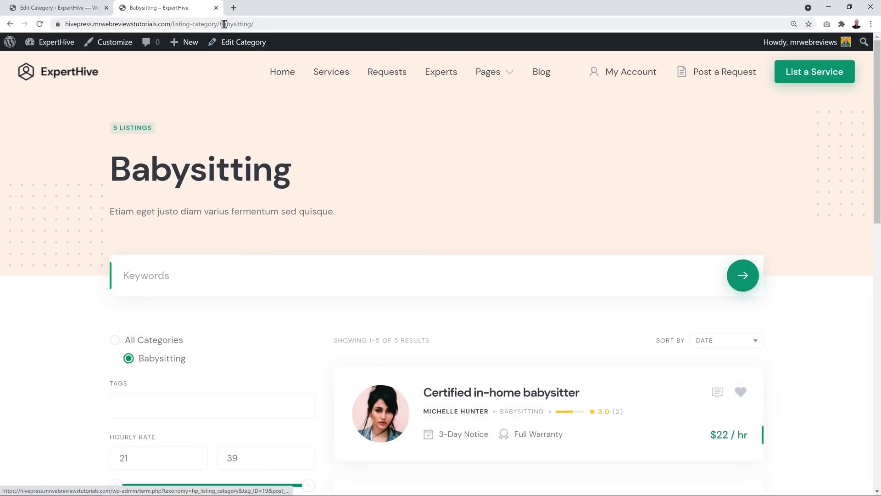
{"action": "left_click", "coordinate": [223, 24]}
{"action": "left_click_drag", "start_coordinate": [224, 24], "coordinate": [253, 26]}
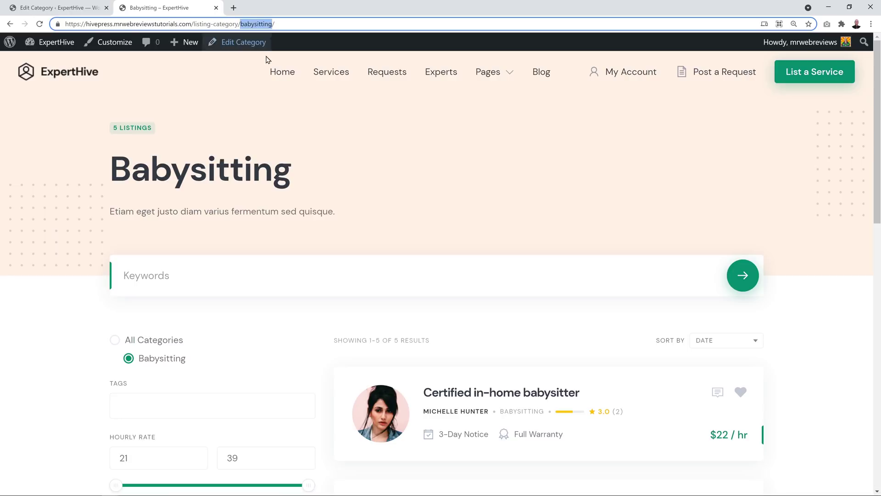
{"action": "left_click", "coordinate": [60, 7]}
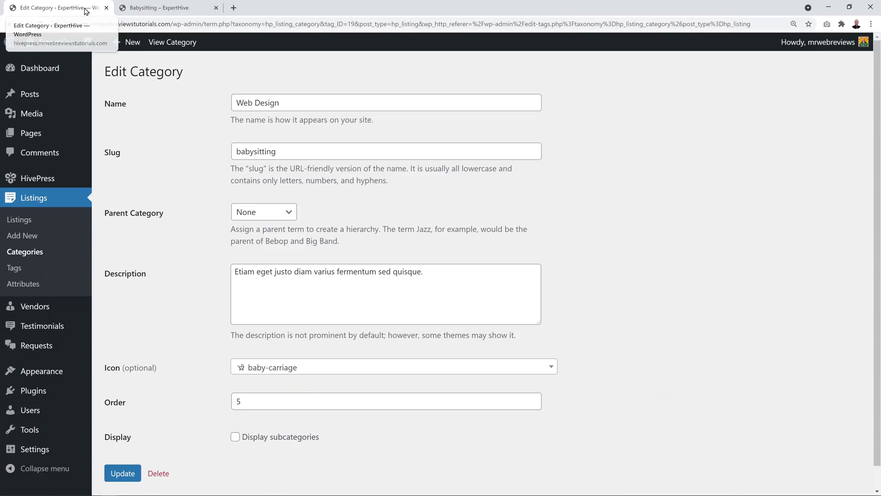
Set the category's slug to web-design and its description to "Web design and web development projects including coding and programming jobs.".
{"action": "left_click_drag", "start_coordinate": [299, 153], "coordinate": [227, 151]}
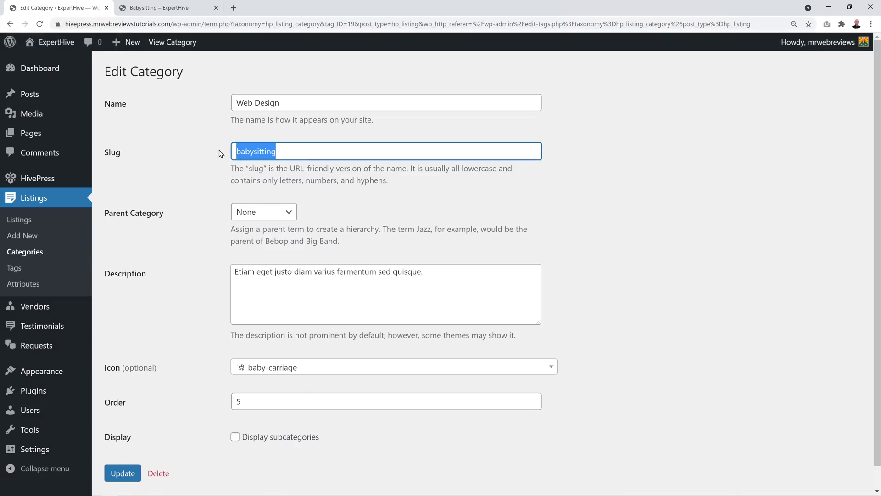
{"action": "type", "text": "web"}
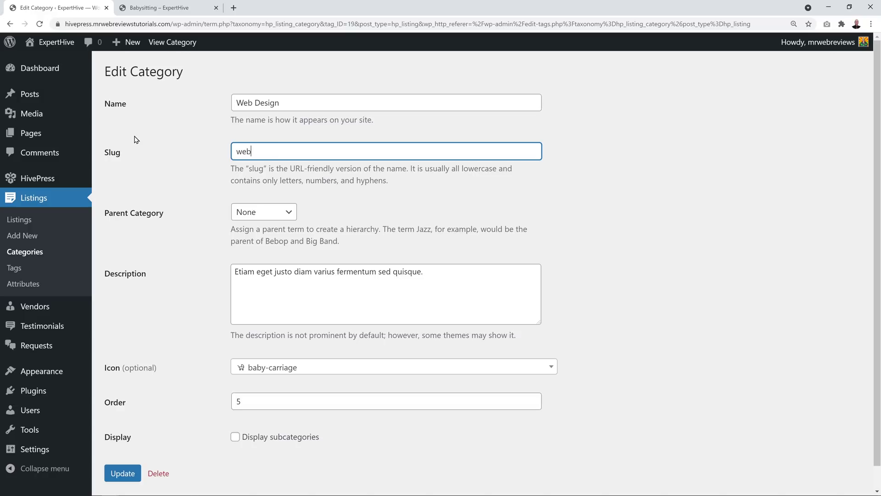
{"action": "type", "text": "-design"}
{"action": "triple_click", "coordinate": [331, 304]}
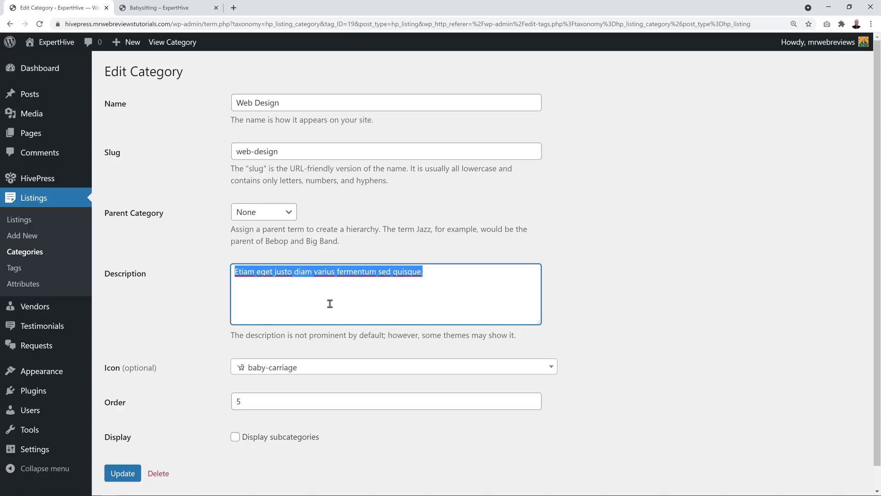
{"action": "left_click_drag", "start_coordinate": [441, 272], "coordinate": [225, 271]}
{"action": "type", "text": "Web design and web development projects including coding and programming jobs."}
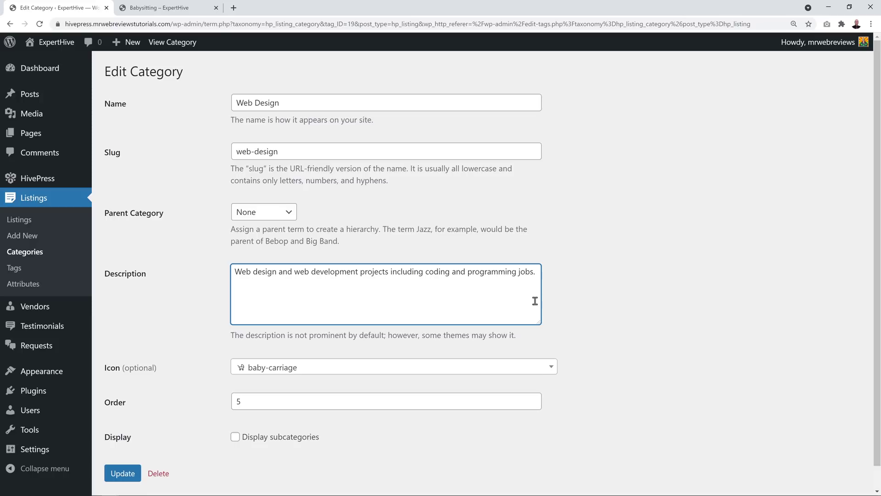
Assign the code icon to the Web Design category, save the changes and return to the categories list.
{"action": "scroll", "coordinate": [590, 304], "scroll_direction": "down", "scroll_amount": 1}
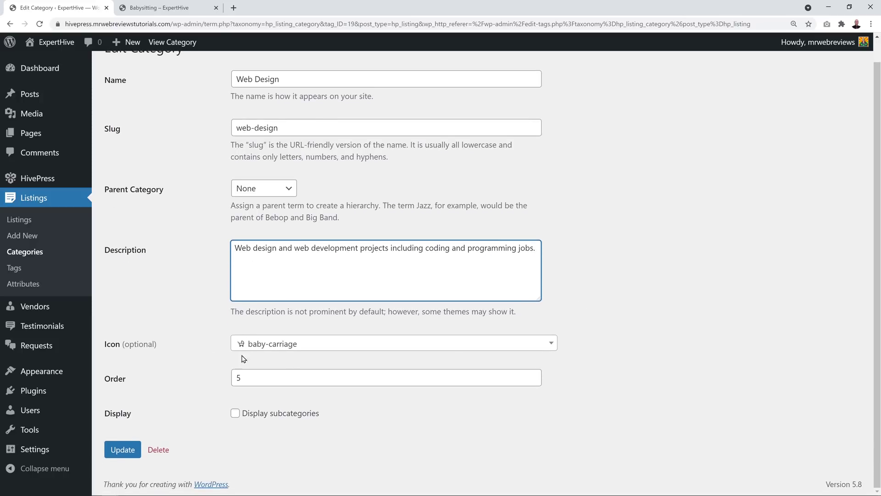
{"action": "left_click", "coordinate": [548, 348]}
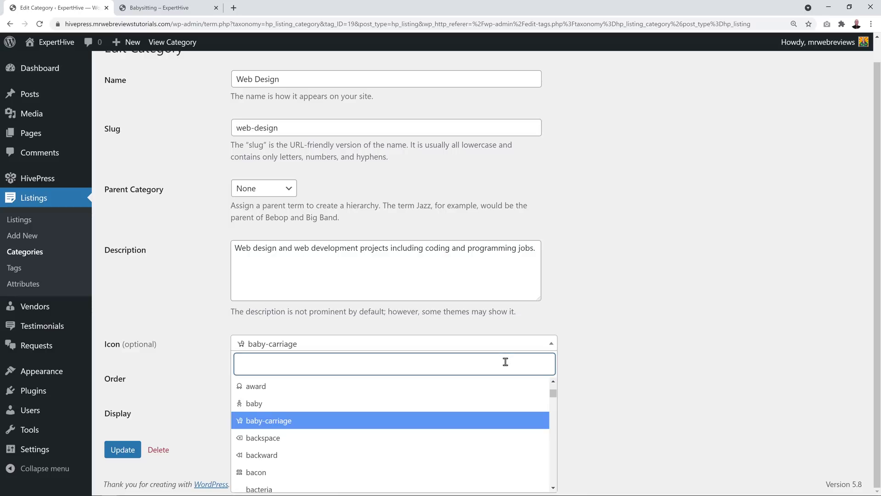
{"action": "type", "text": "code"}
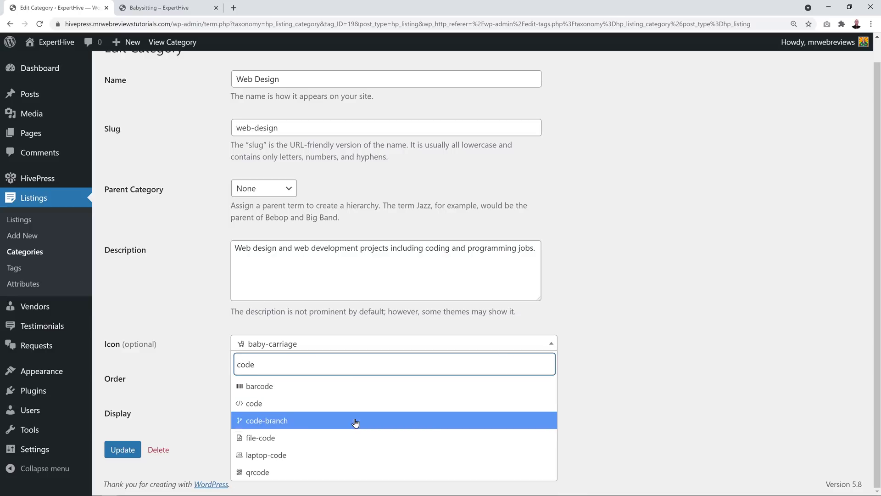
{"action": "left_click", "coordinate": [268, 404]}
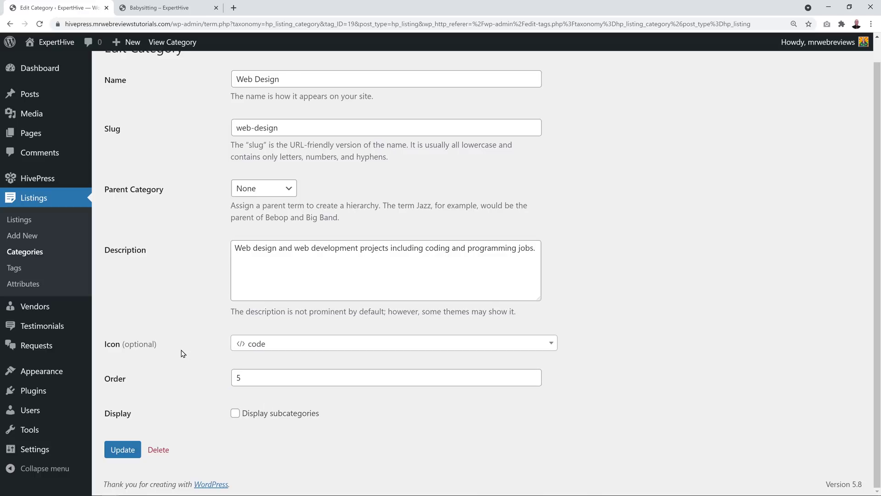
{"action": "left_click", "coordinate": [123, 450]}
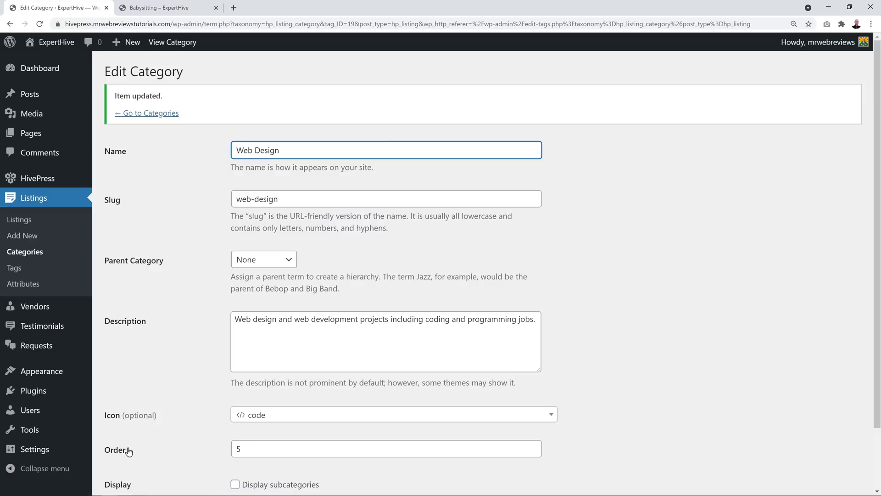
{"action": "left_click", "coordinate": [151, 113]}
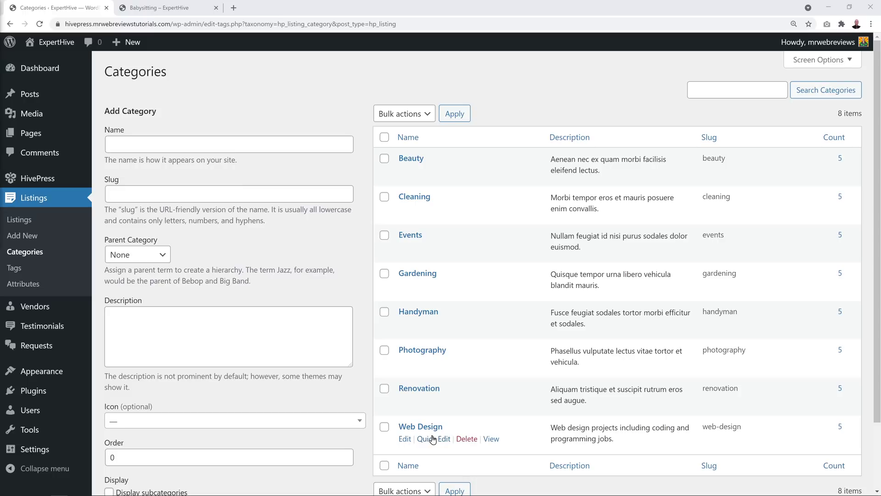
Check the Web Design card in the category grid on the site's homepage and return to the listing categories.
{"action": "left_click", "coordinate": [183, 10]}
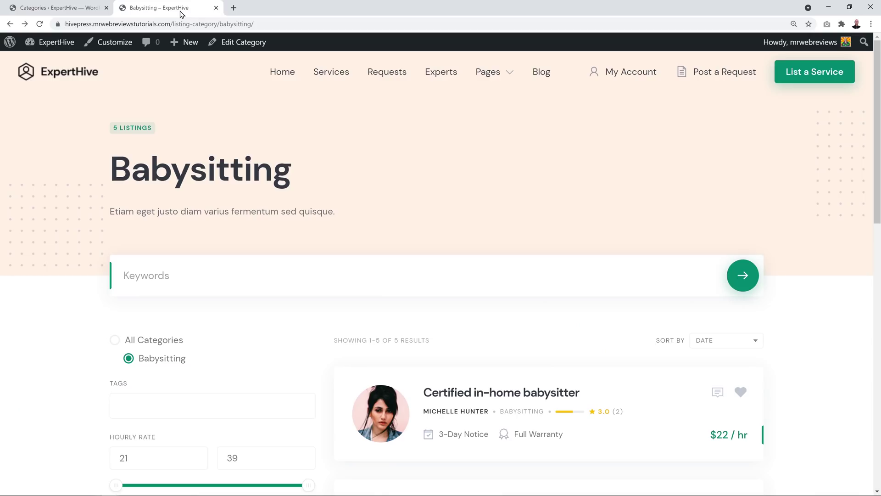
{"action": "left_click", "coordinate": [282, 78]}
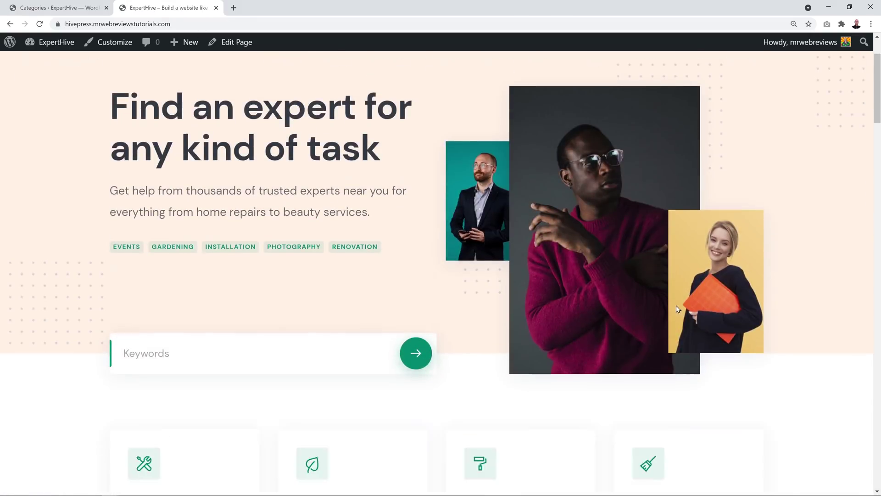
{"action": "scroll", "coordinate": [676, 305], "scroll_direction": "down", "scroll_amount": 7}
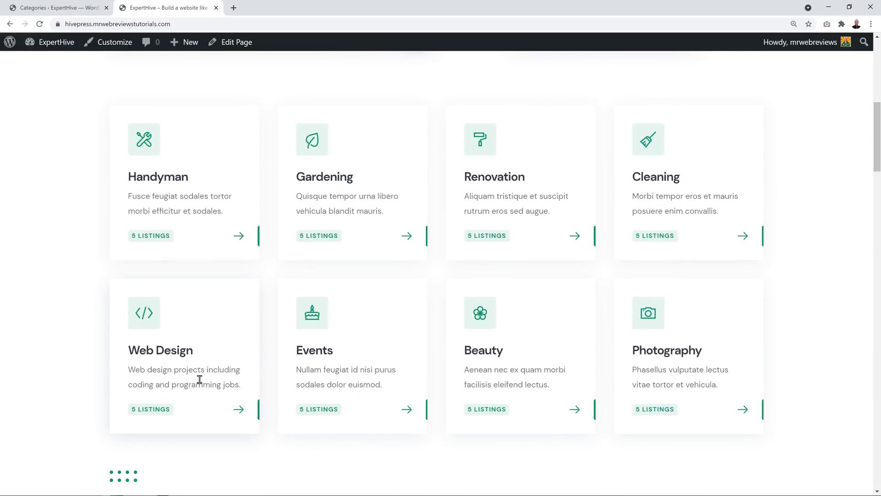
{"action": "left_click", "coordinate": [50, 8]}
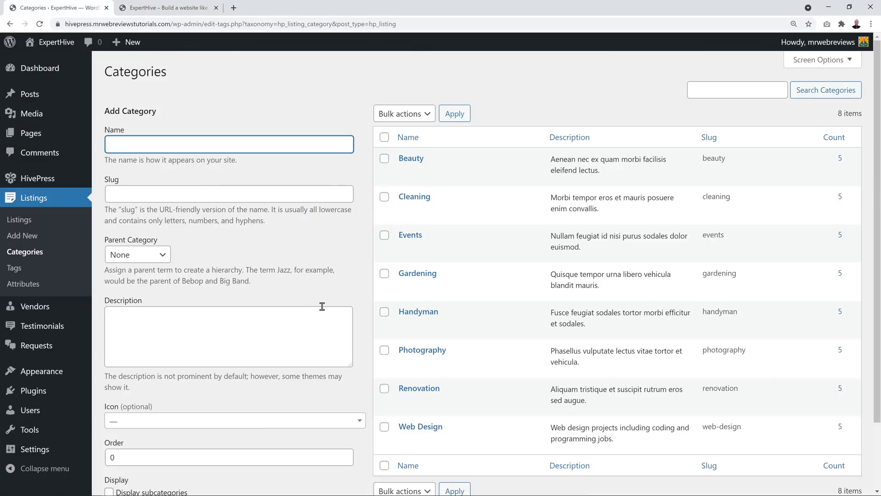
Fill in a new listing category named Video Editing with the description "Premiere Pro editing services and project completion".
{"action": "scroll", "coordinate": [326, 305], "scroll_direction": "down", "scroll_amount": 1}
{"action": "scroll", "coordinate": [324, 305], "scroll_direction": "up", "scroll_amount": 1}
{"action": "scroll", "coordinate": [367, 349], "scroll_direction": "down", "scroll_amount": 1}
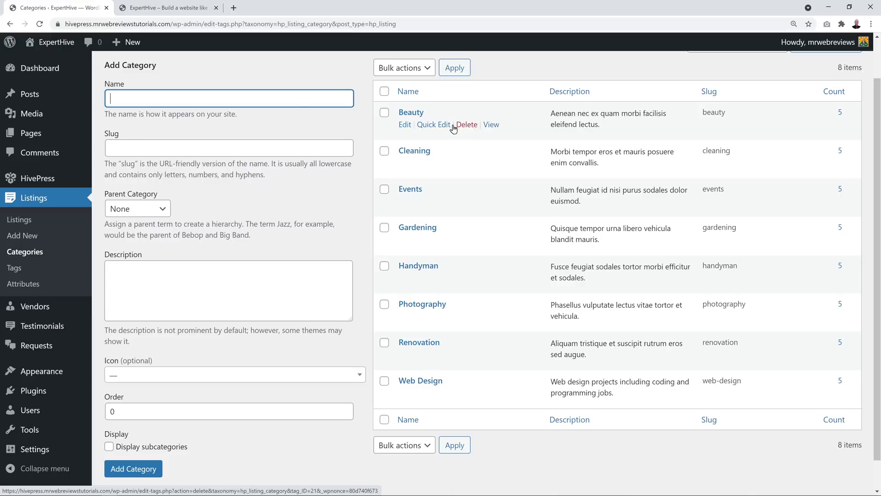
{"action": "scroll", "coordinate": [280, 161], "scroll_direction": "up", "scroll_amount": 1}
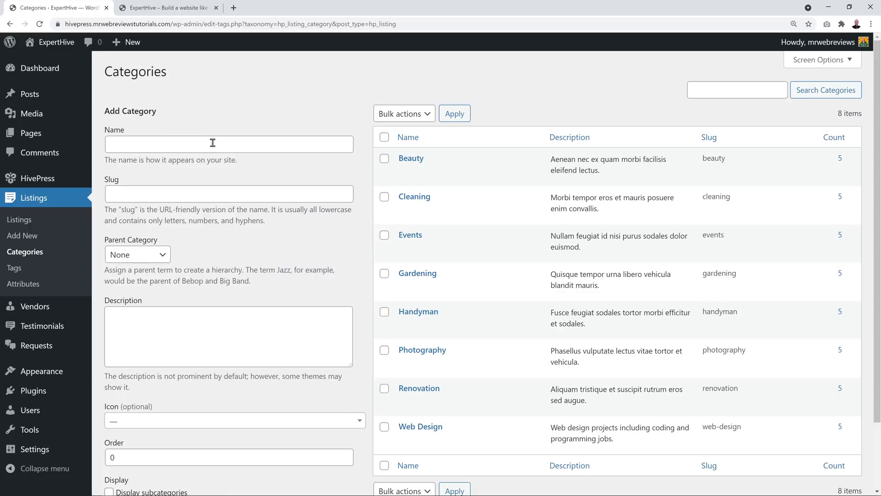
{"action": "type", "text": "Video Editing"}
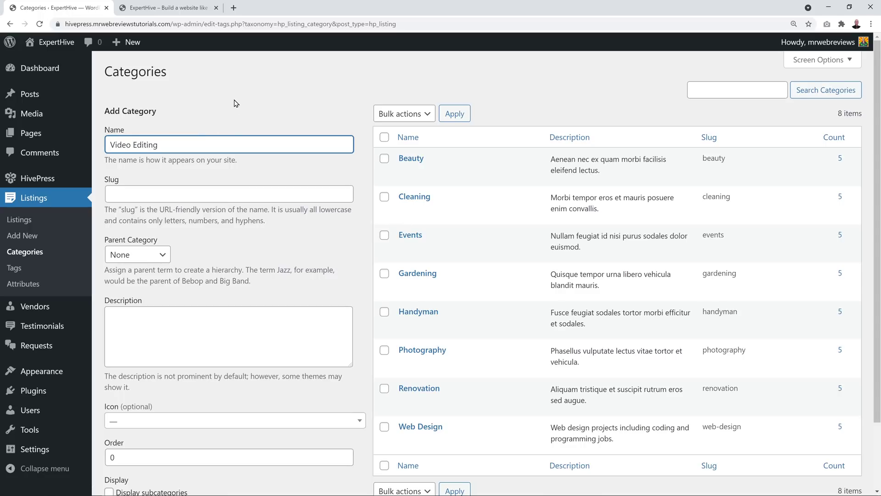
{"action": "left_click", "coordinate": [168, 199]}
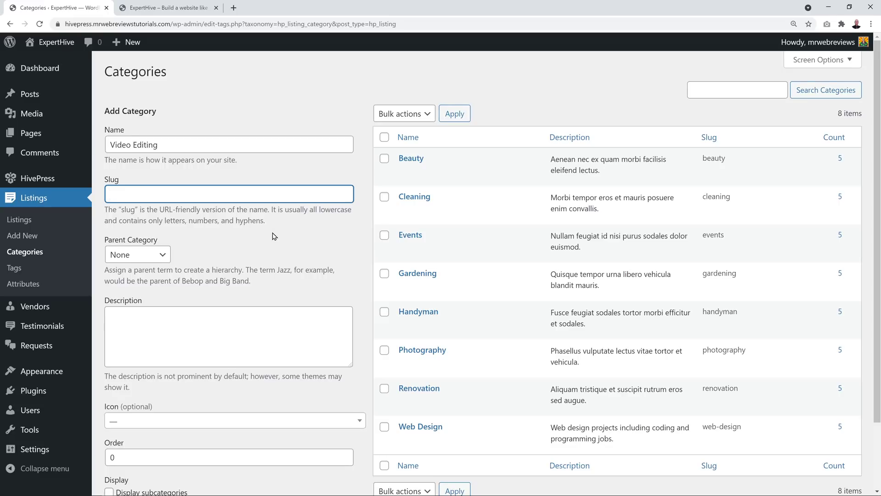
{"action": "scroll", "coordinate": [274, 236], "scroll_direction": "down", "scroll_amount": 1}
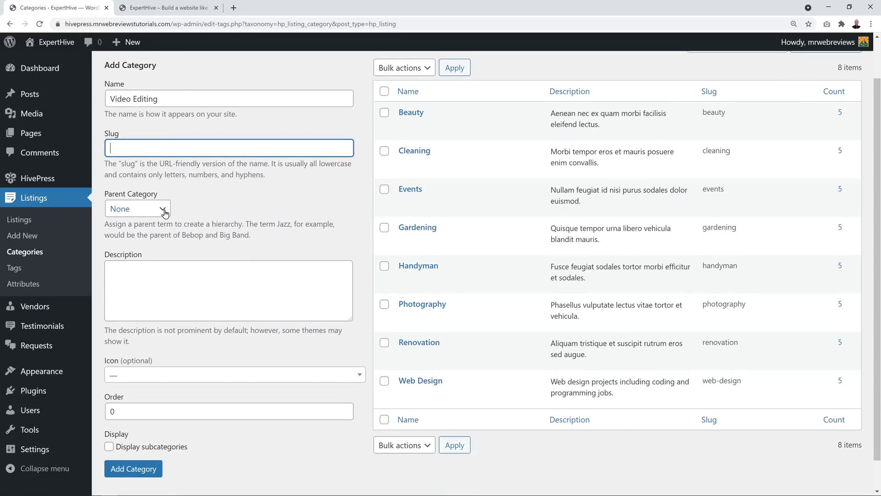
{"action": "scroll", "coordinate": [404, 138], "scroll_direction": "up", "scroll_amount": 1}
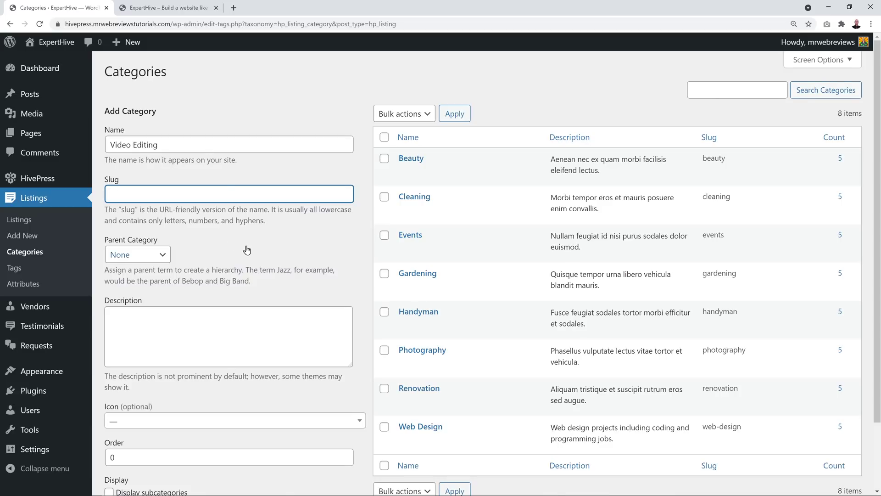
{"action": "scroll", "coordinate": [246, 250], "scroll_direction": "down", "scroll_amount": 1}
{"action": "left_click", "coordinate": [242, 288]}
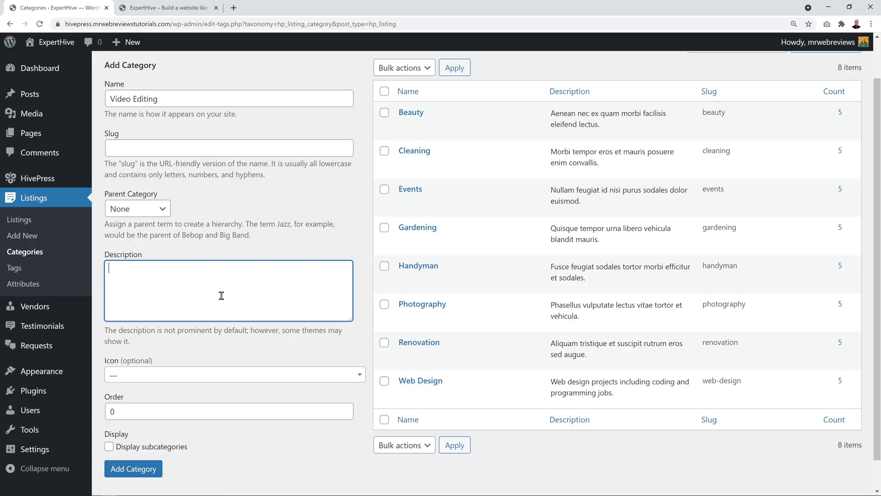
{"action": "type", "text": "Premiere Pro editing services and project completion"}
Assign the video icon to the new Video Editing category and add it to the listing categories.
{"action": "scroll", "coordinate": [321, 283], "scroll_direction": "down", "scroll_amount": 1}
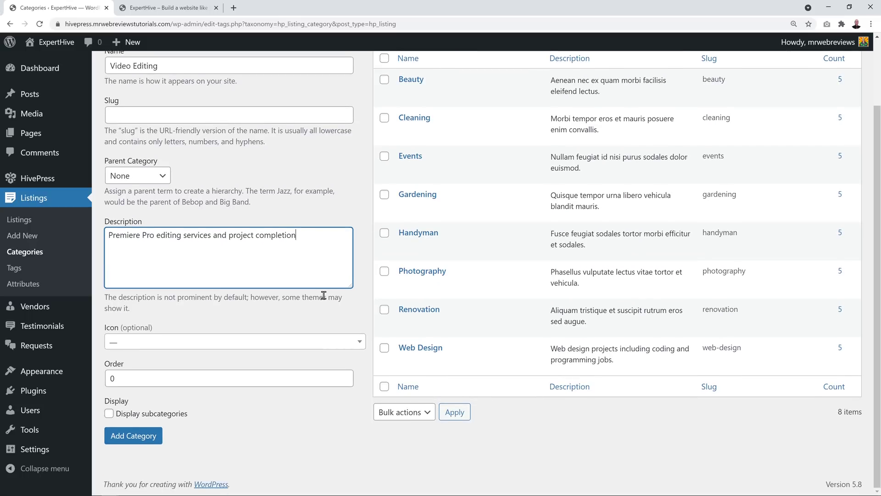
{"action": "left_click", "coordinate": [353, 345]}
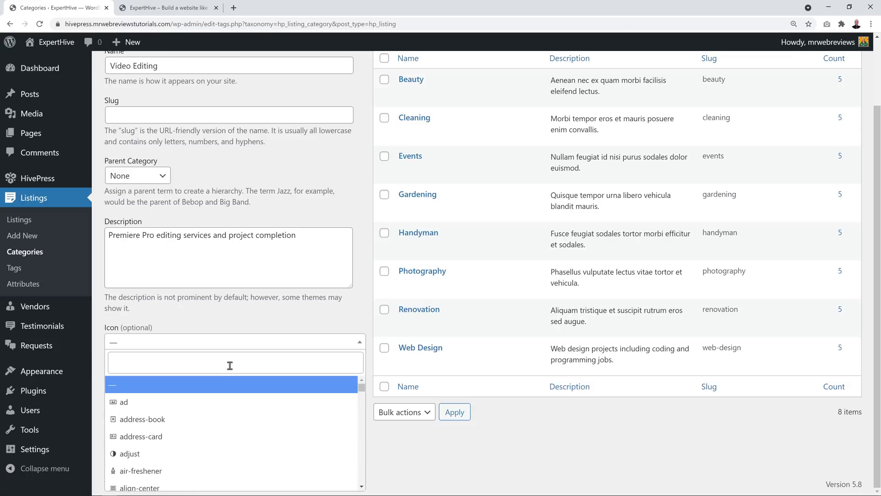
{"action": "type", "text": "video"}
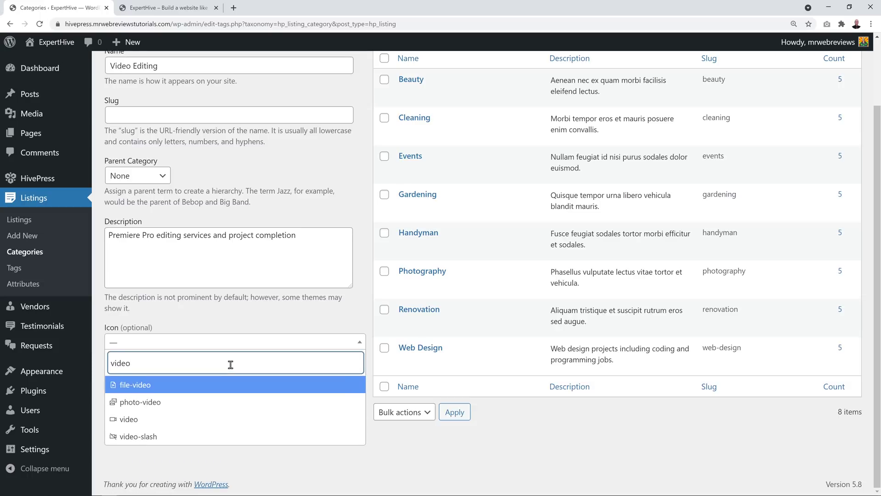
{"action": "left_click", "coordinate": [140, 424]}
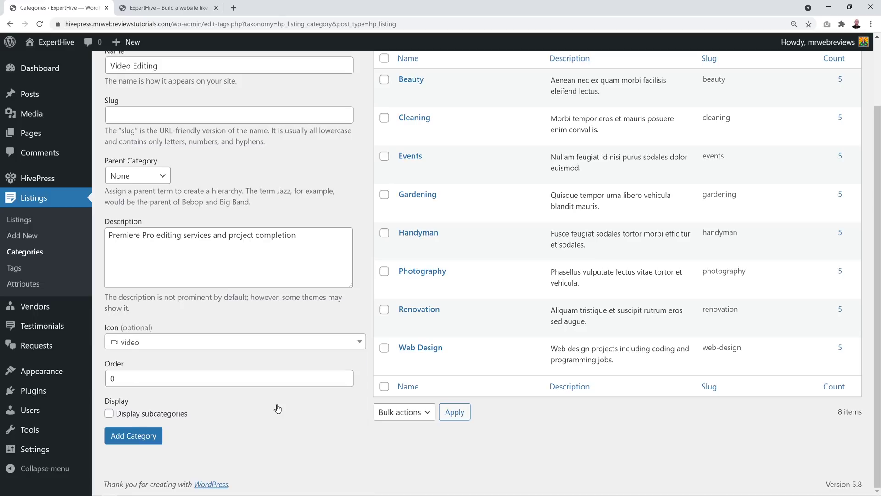
{"action": "left_click", "coordinate": [150, 437]}
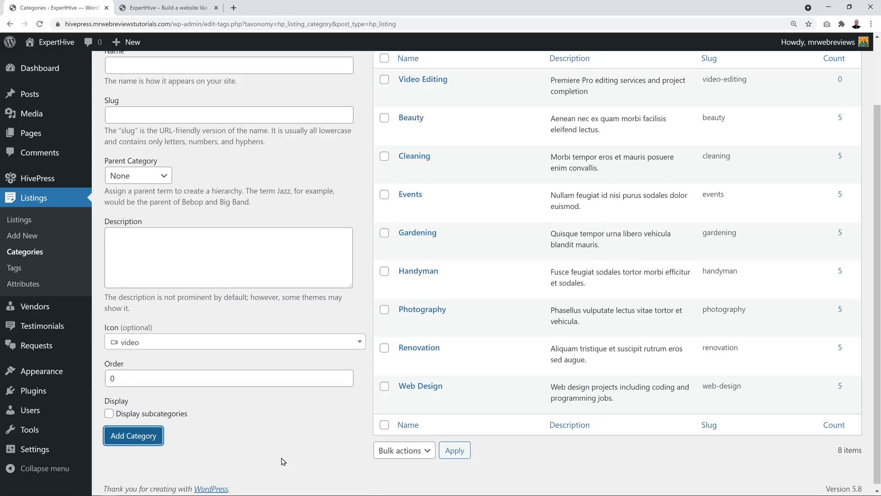
{"action": "scroll", "coordinate": [281, 460], "scroll_direction": "up", "scroll_amount": 1}
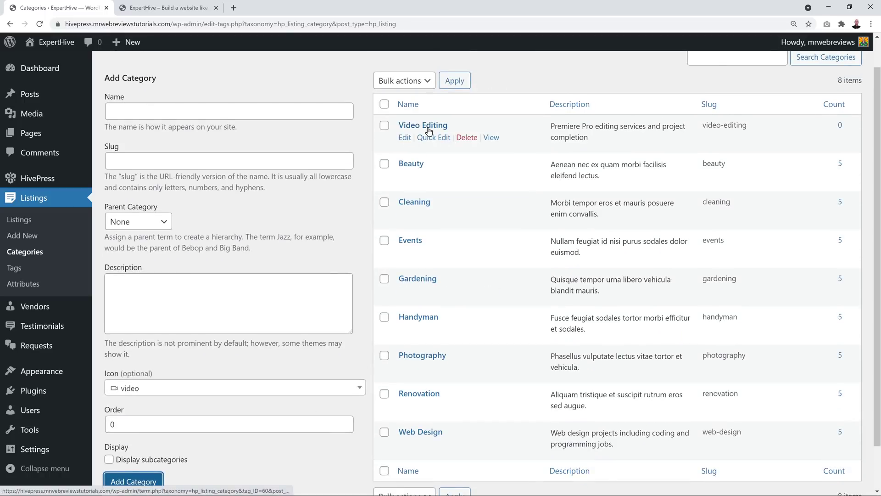
Reload the homepage to check the Video Editing card in the category grid and return to the listing categories.
{"action": "left_click", "coordinate": [175, 16]}
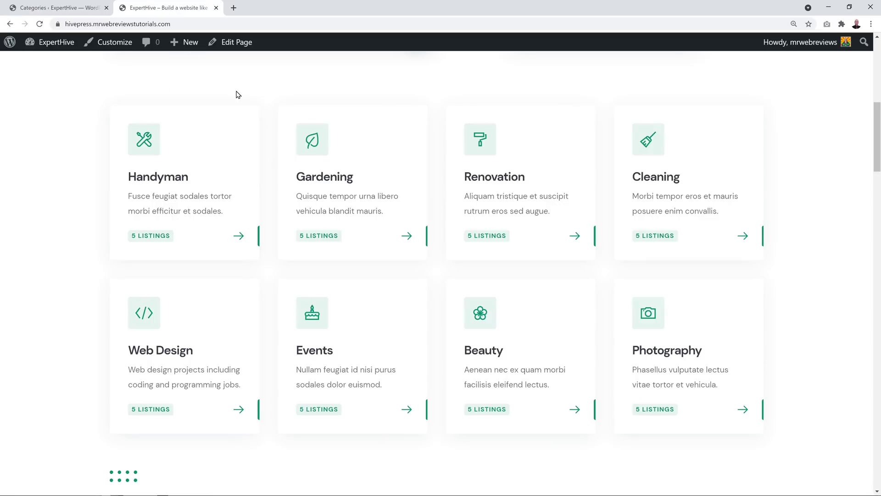
{"action": "left_click", "coordinate": [39, 24]}
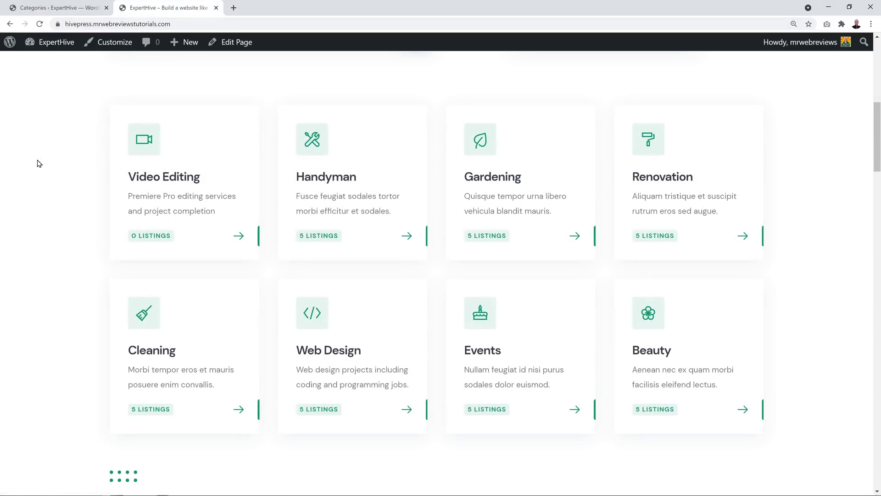
{"action": "key", "text": "ctrl+shift+Tab"}
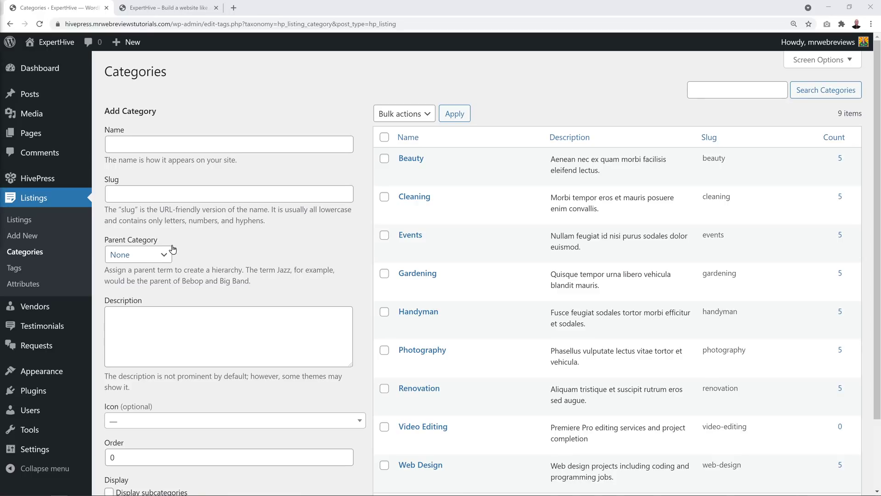
Open the listing tags and look through the existing tags and the form for adding one.
{"action": "left_click", "coordinate": [19, 269]}
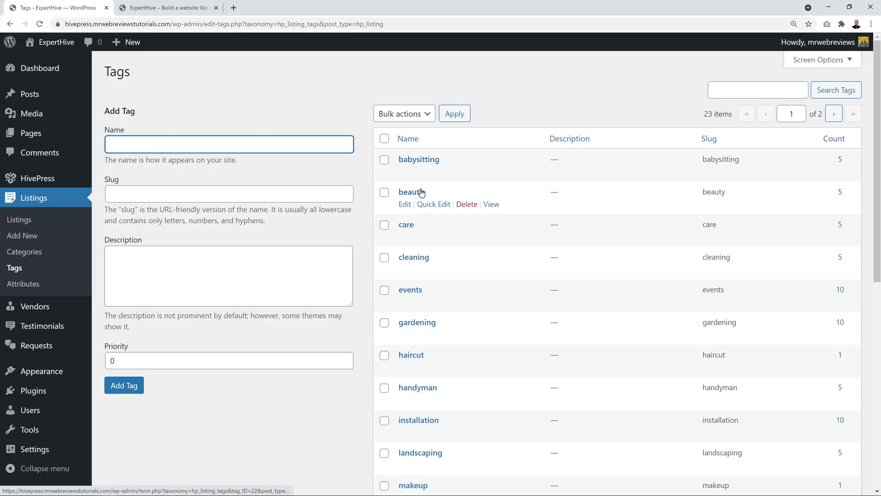
{"action": "scroll", "coordinate": [550, 355], "scroll_direction": "down", "scroll_amount": 6}
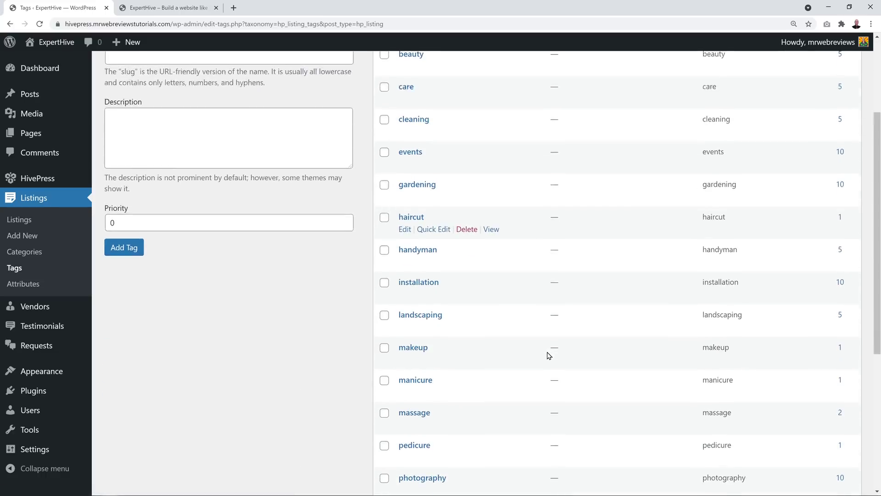
{"action": "scroll", "coordinate": [549, 355], "scroll_direction": "down", "scroll_amount": 3}
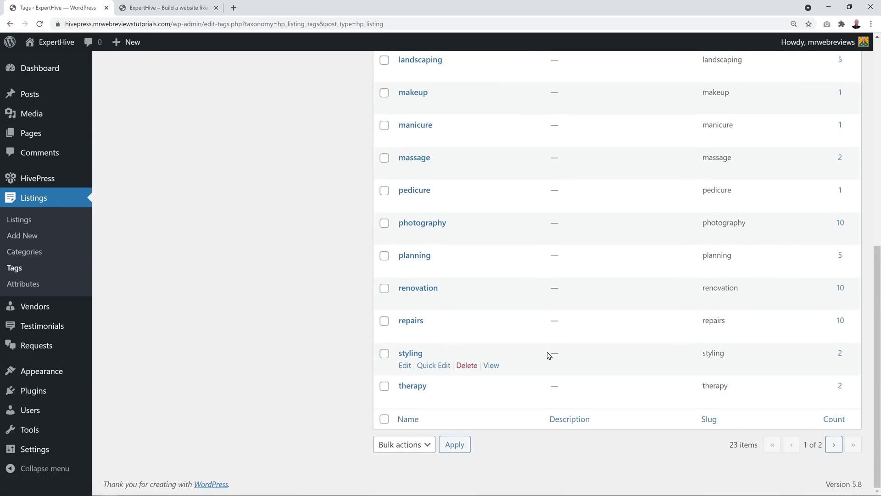
{"action": "scroll", "coordinate": [549, 355], "scroll_direction": "up", "scroll_amount": 9}
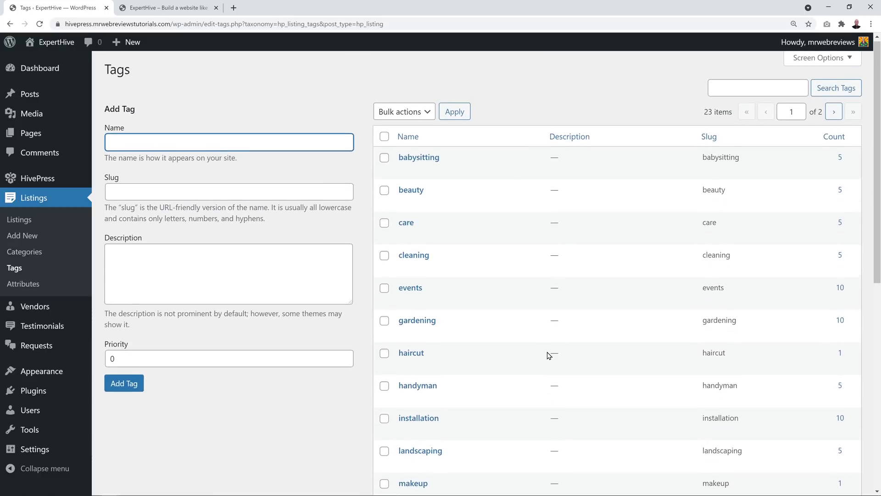
{"action": "left_click", "coordinate": [298, 110]}
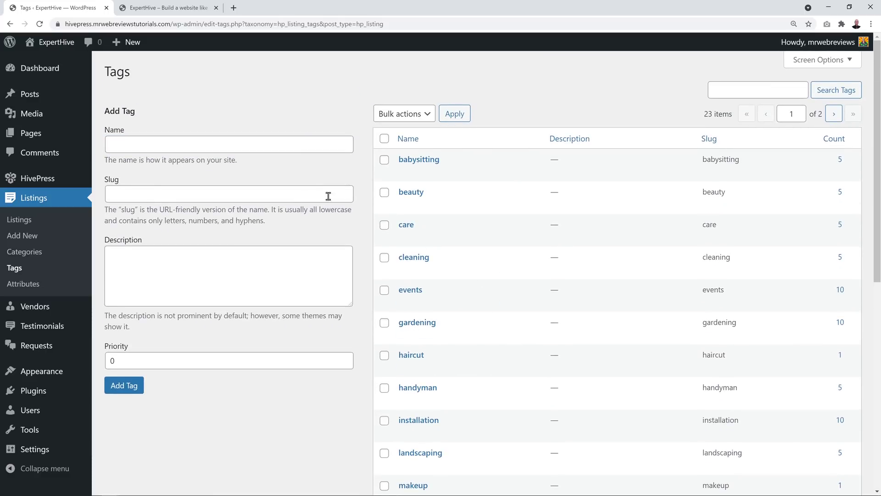
Examine the editable fields of the babysitting tag and return to the tags list without changing it.
{"action": "left_click", "coordinate": [404, 173]}
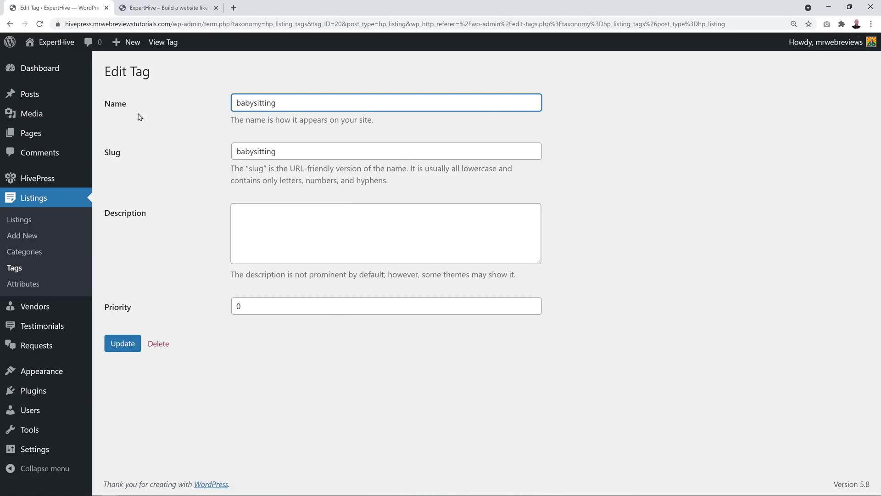
{"action": "left_click", "coordinate": [14, 27]}
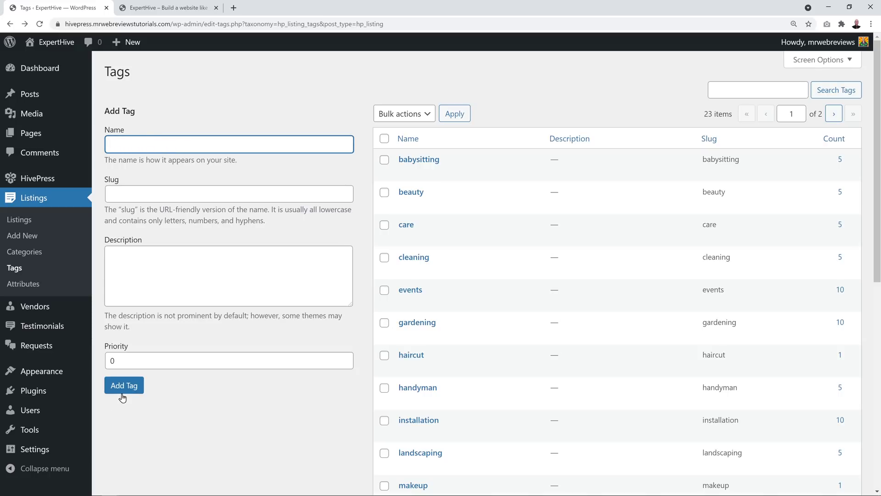
{"action": "mouse_move", "coordinate": [478, 236]}
{"action": "mouse_move", "coordinate": [450, 173]}
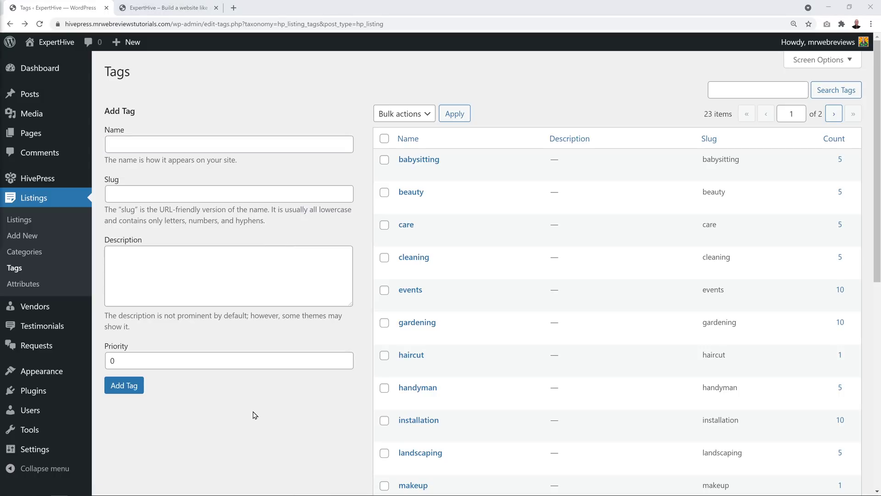
Review the listing categories down to Web Design for comparison with the tags, and reopen the tags list.
{"action": "left_click", "coordinate": [38, 252]}
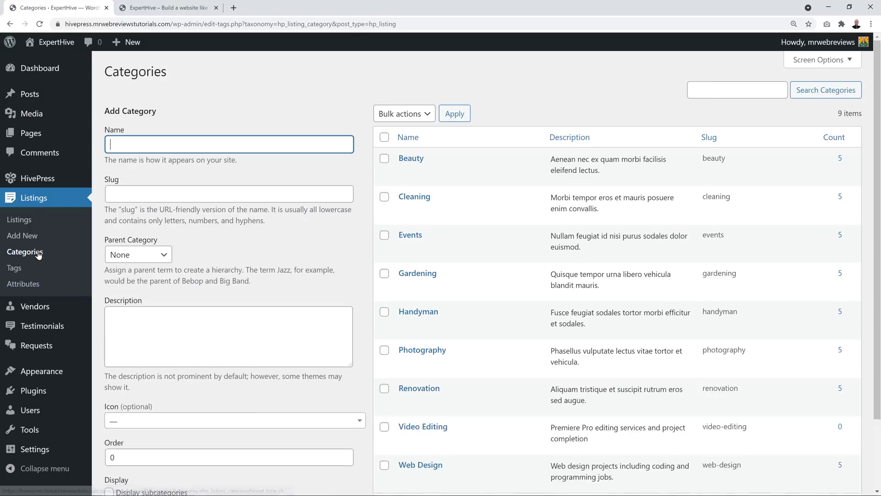
{"action": "scroll", "coordinate": [273, 309], "scroll_direction": "down", "scroll_amount": 2}
{"action": "mouse_move", "coordinate": [408, 385]}
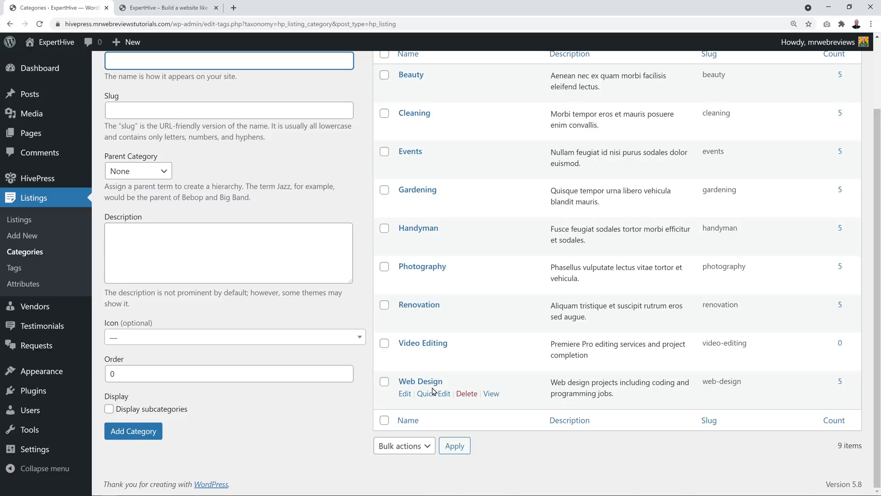
{"action": "left_click", "coordinate": [14, 268]}
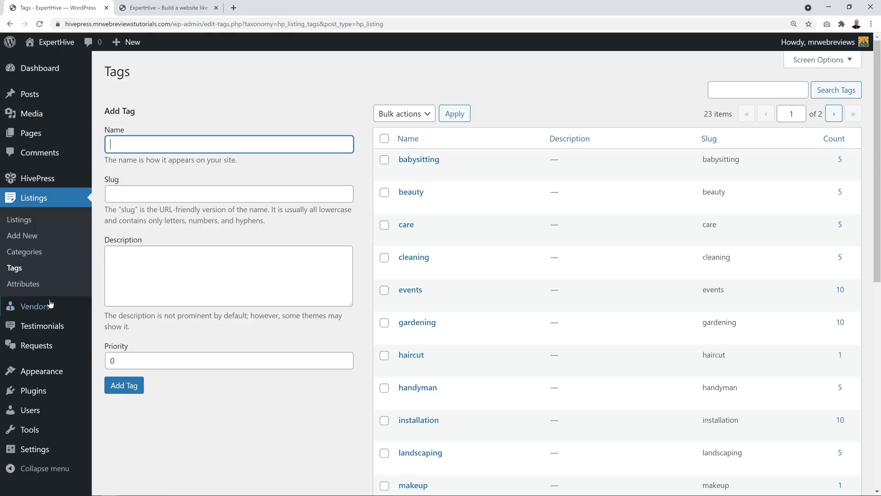
Compare the listing attributes with the search filters on the Web Design category page and return to the attributes list.
{"action": "left_click", "coordinate": [26, 284]}
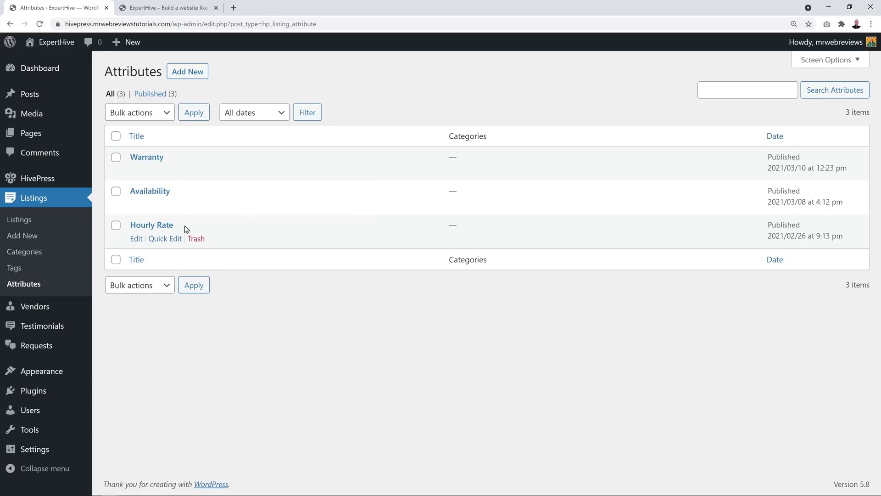
{"action": "left_click", "coordinate": [183, 7]}
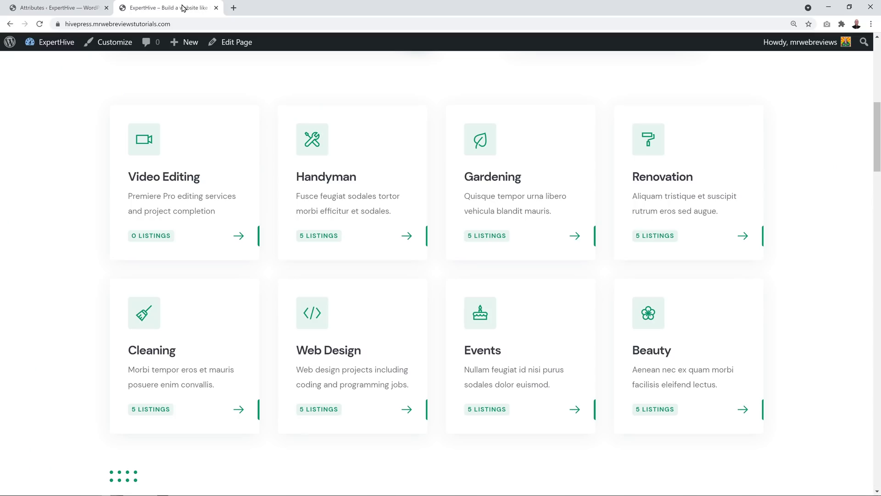
{"action": "left_click", "coordinate": [410, 411]}
{"action": "scroll", "coordinate": [331, 295], "scroll_direction": "down", "scroll_amount": 5}
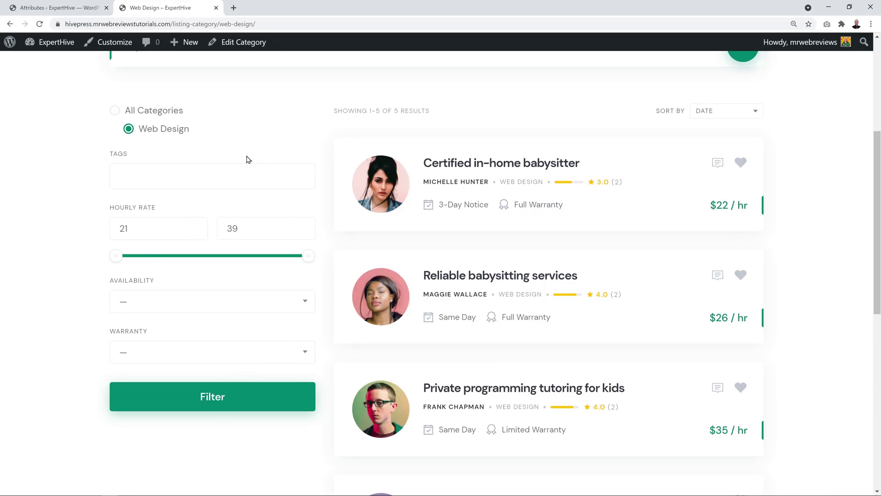
{"action": "left_click", "coordinate": [63, 6]}
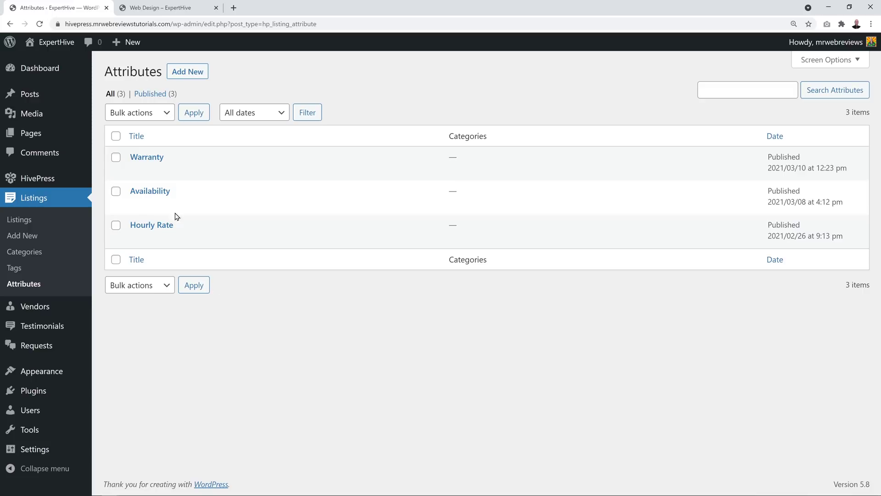
Open the Hourly Rate attribute and compare its editing settings with the hourly rate filter on the Web Design category page.
{"action": "left_click", "coordinate": [148, 228]}
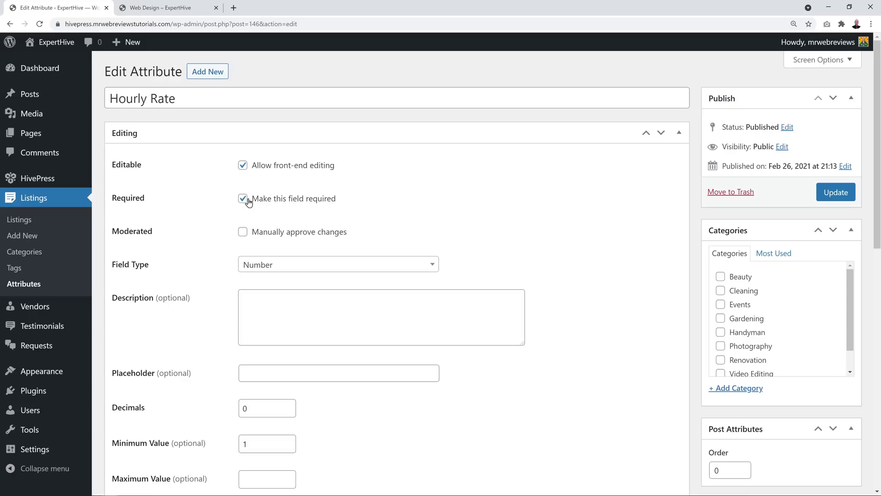
{"action": "scroll", "coordinate": [549, 240], "scroll_direction": "down", "scroll_amount": 1}
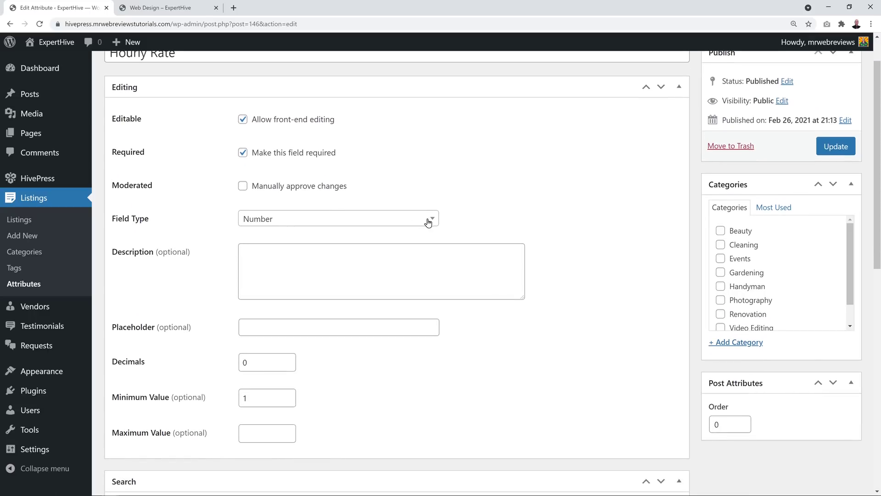
{"action": "left_click", "coordinate": [186, 11]}
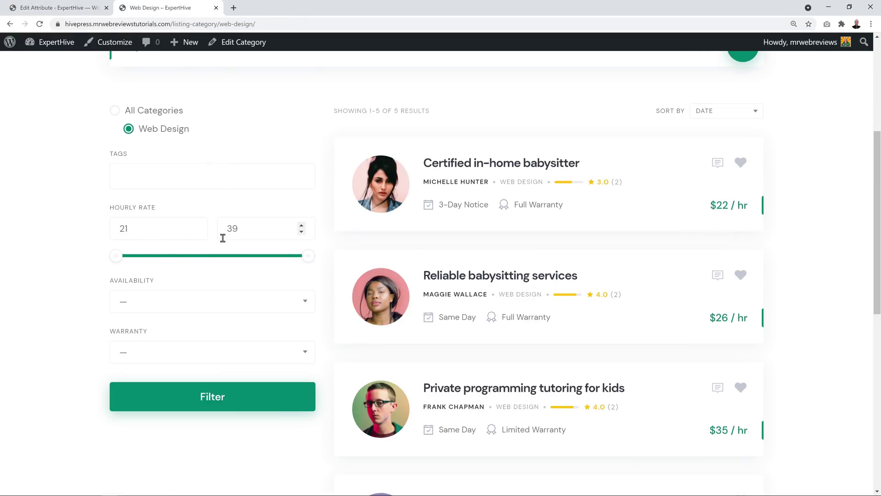
{"action": "left_click", "coordinate": [96, 10]}
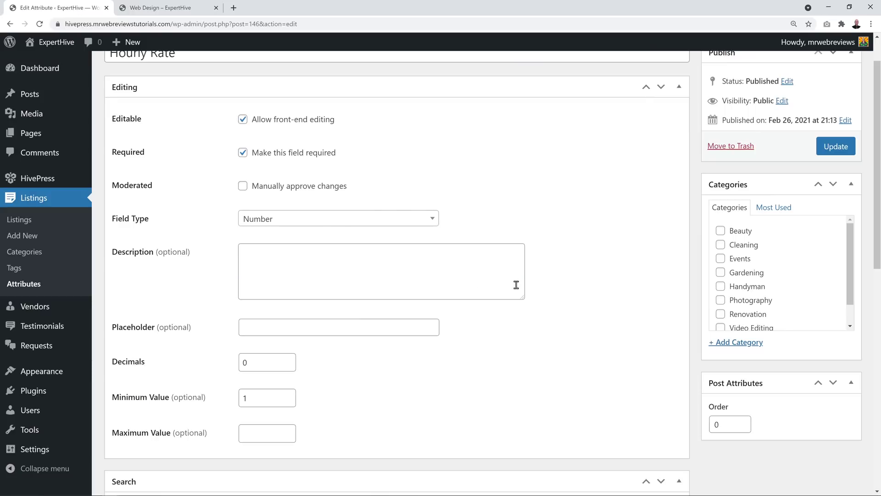
Look through the field types available for editing the Hourly Rate attribute and keep Number.
{"action": "left_click", "coordinate": [432, 223]}
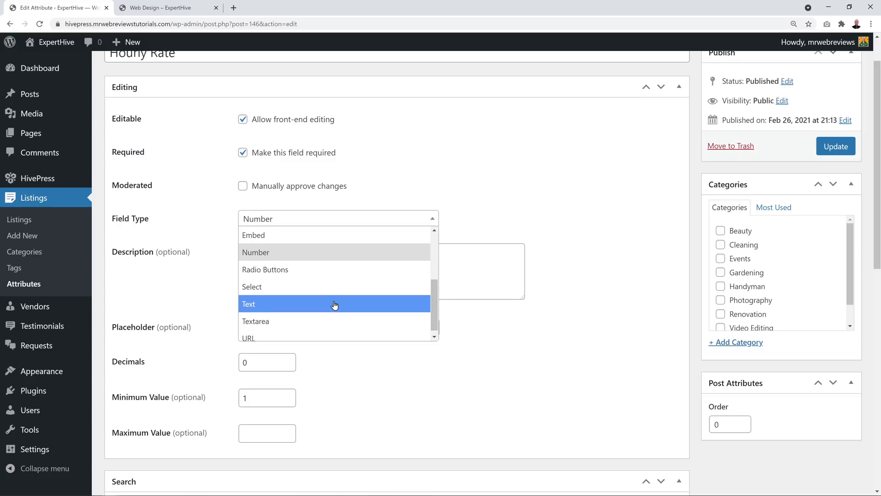
{"action": "scroll", "coordinate": [327, 317], "scroll_direction": "up", "scroll_amount": 3}
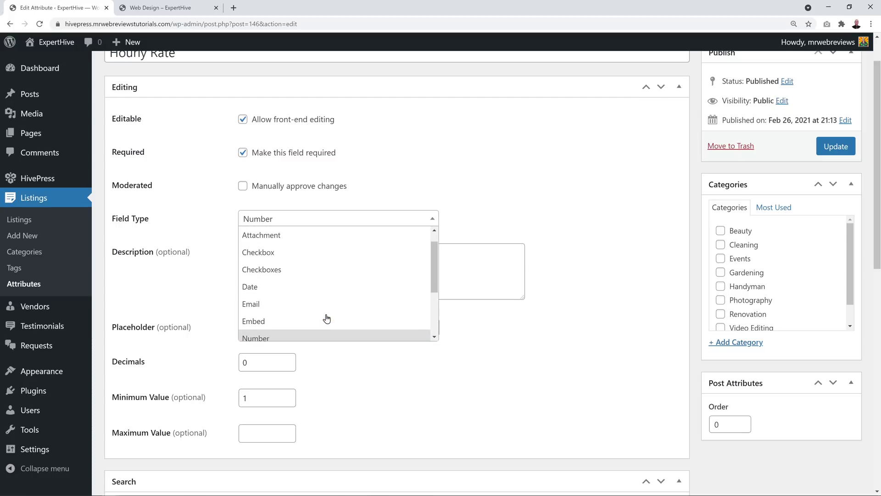
{"action": "scroll", "coordinate": [327, 318], "scroll_direction": "up", "scroll_amount": 1}
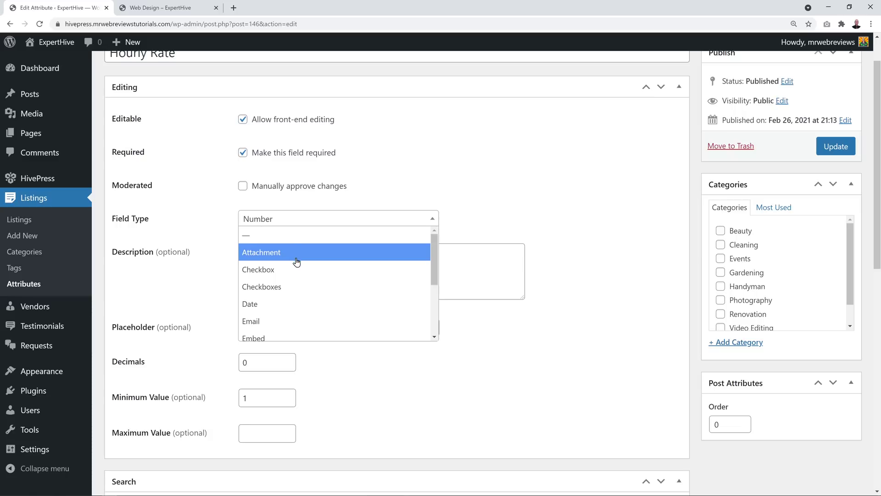
{"action": "scroll", "coordinate": [305, 305], "scroll_direction": "down", "scroll_amount": 1}
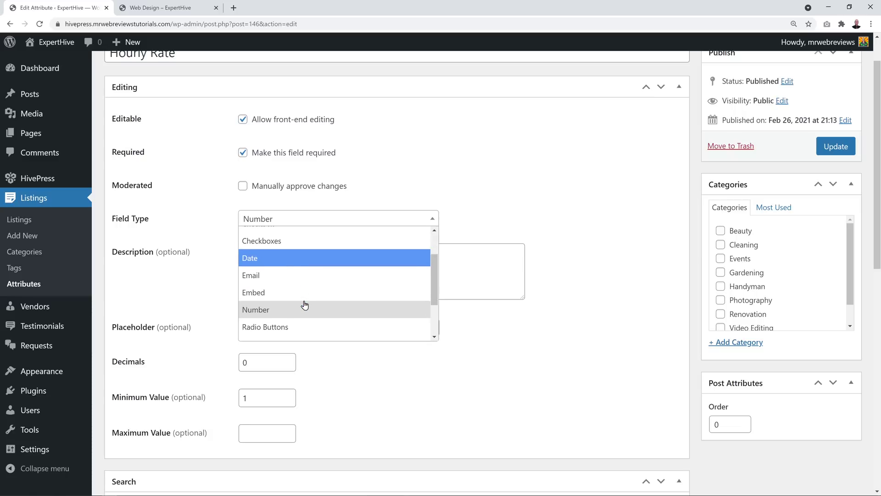
{"action": "left_click", "coordinate": [344, 313]}
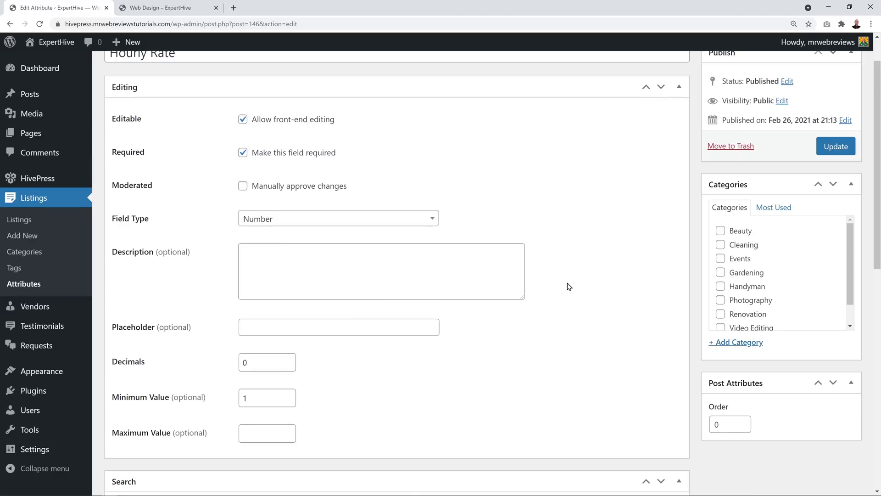
Examine the Hourly Rate attribute's search settings and its available search field types, keeping Number Range.
{"action": "scroll", "coordinate": [569, 286], "scroll_direction": "down", "scroll_amount": 6}
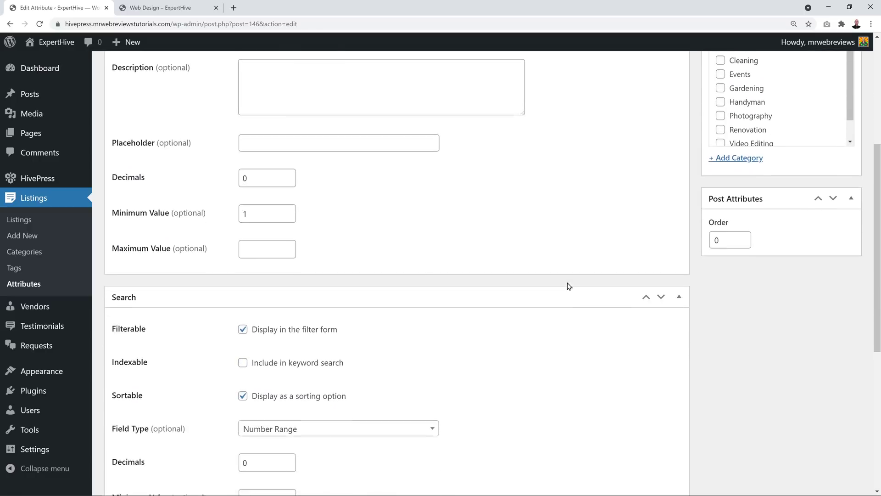
{"action": "scroll", "coordinate": [569, 286], "scroll_direction": "down", "scroll_amount": 1}
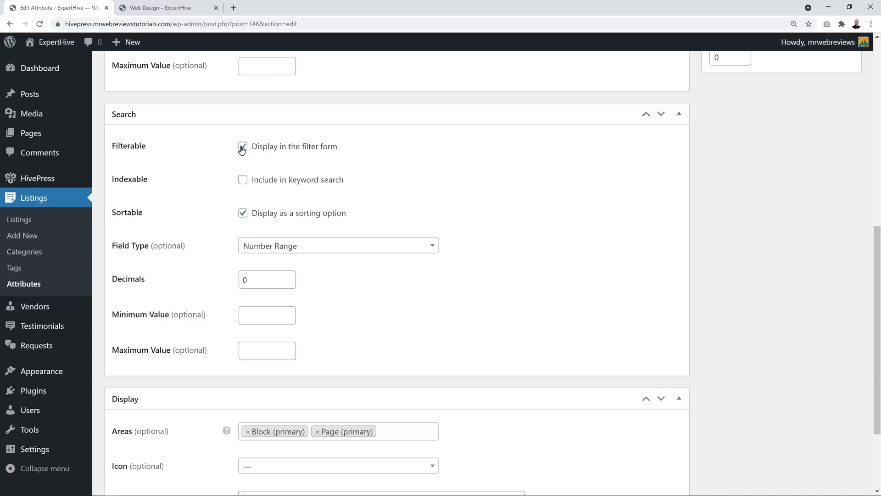
{"action": "left_click", "coordinate": [434, 247]}
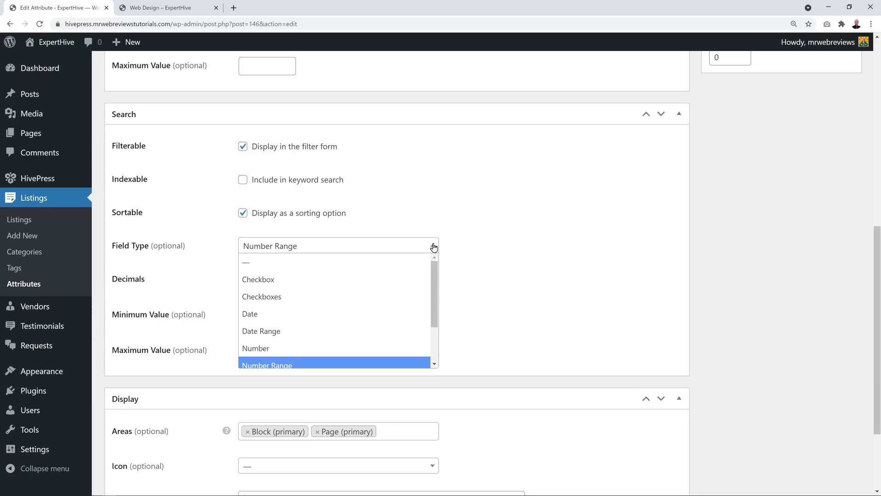
{"action": "left_click", "coordinate": [434, 247]}
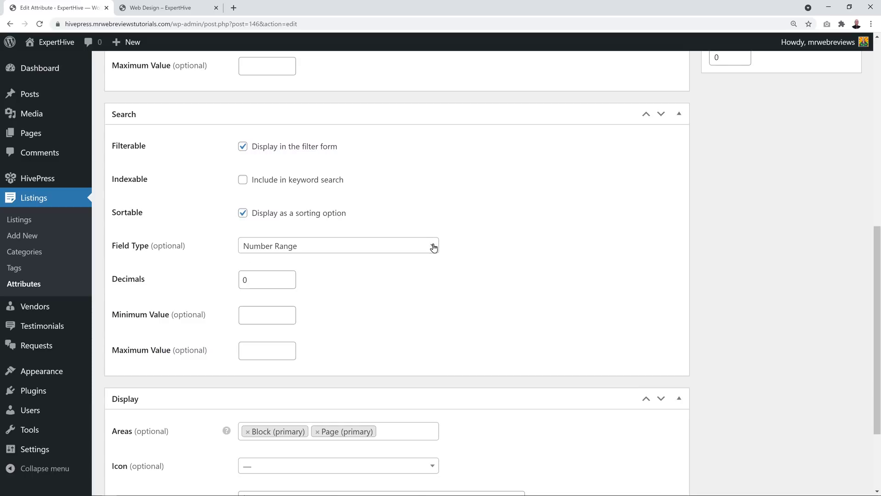
Try the hourly rate range on the Web Design page, raising the minimum to 30 and lowering the maximum, and return to the attribute.
{"action": "left_click", "coordinate": [160, 7]}
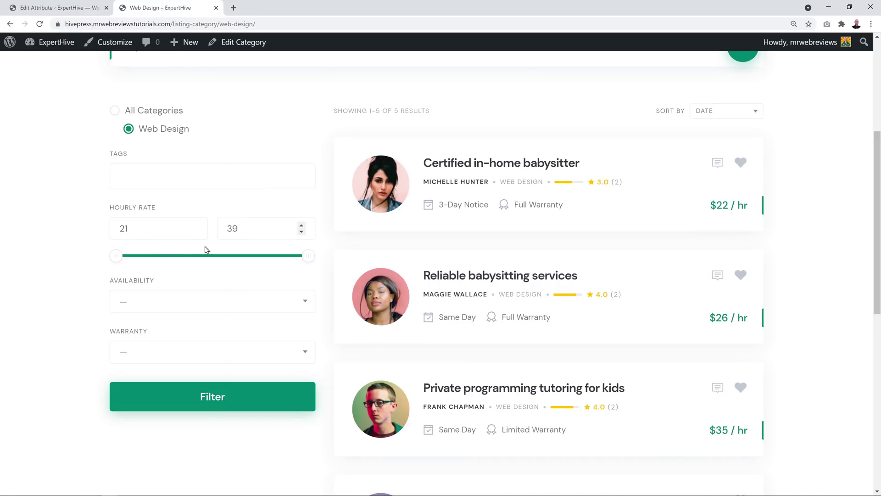
{"action": "left_click_drag", "start_coordinate": [118, 258], "coordinate": [210, 257]}
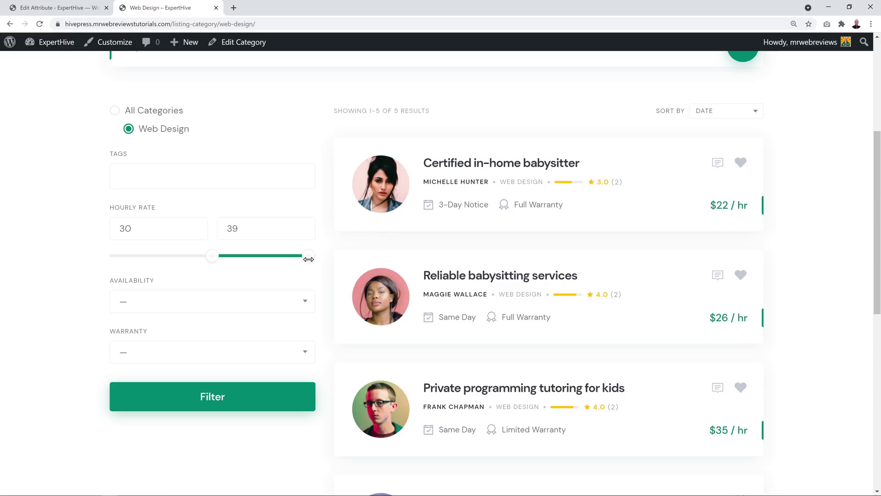
{"action": "left_click_drag", "start_coordinate": [308, 256], "coordinate": [266, 258]}
{"action": "left_click", "coordinate": [72, 7]}
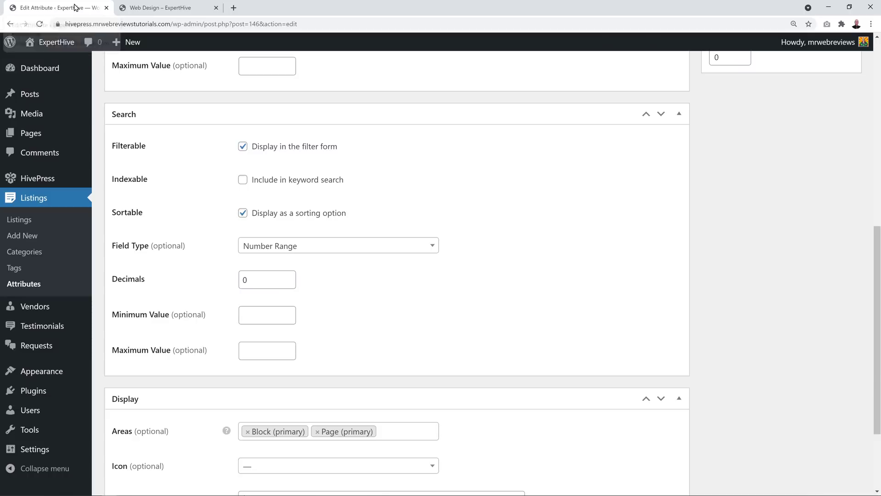
Update the Hourly Rate attribute and return to the attributes list.
{"action": "scroll", "coordinate": [536, 354], "scroll_direction": "up", "scroll_amount": 9}
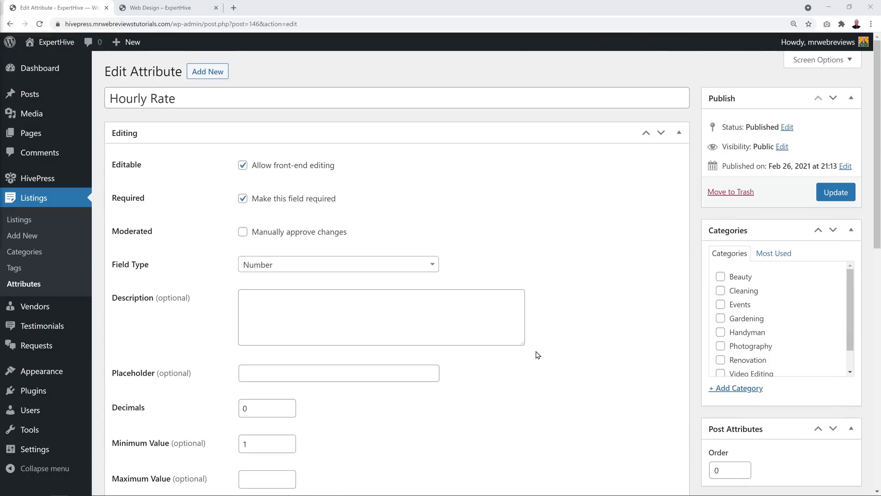
{"action": "left_click", "coordinate": [833, 193]}
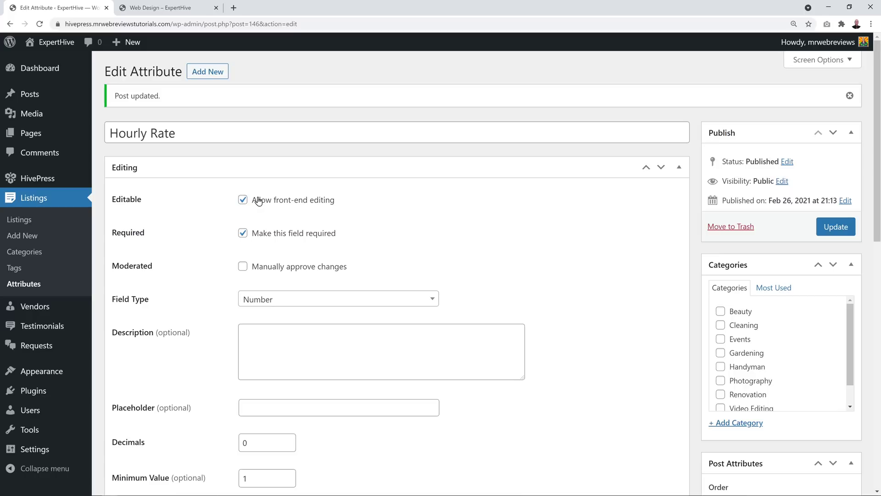
{"action": "left_click", "coordinate": [36, 286]}
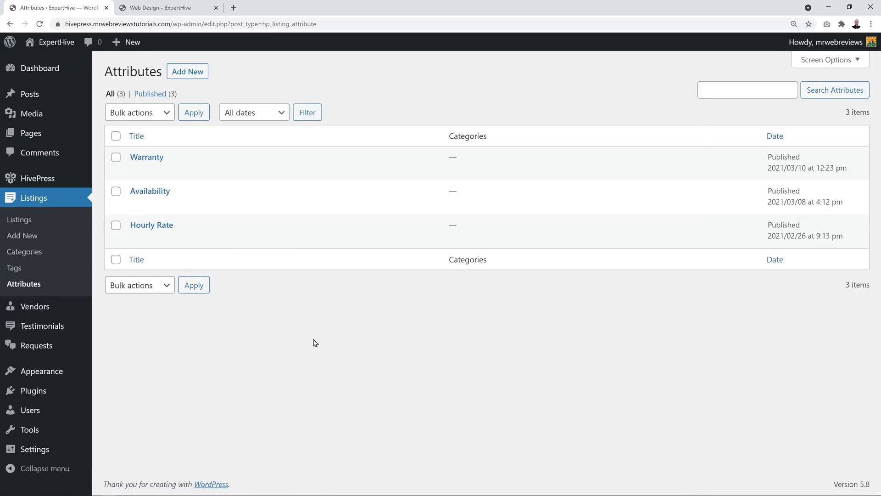
Start a new attribute titled Location, allow front-end editing and set its editing field type to Radio Buttons.
{"action": "left_click", "coordinate": [197, 77]}
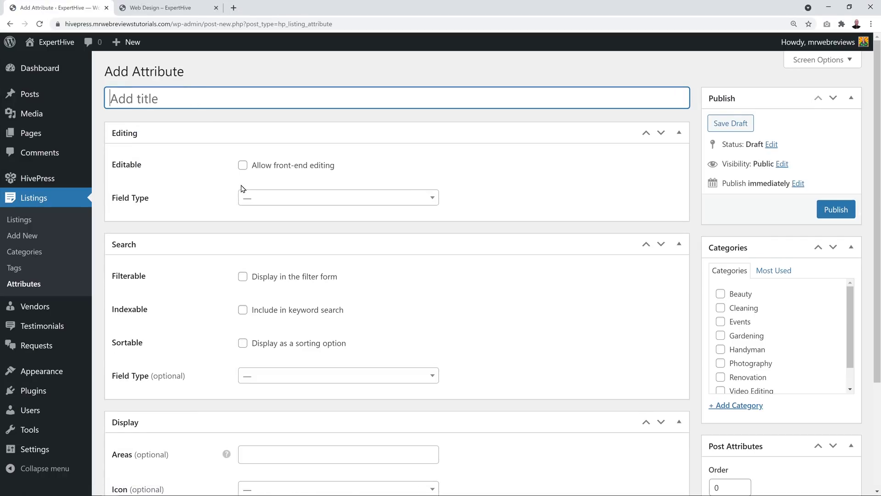
{"action": "type", "text": "Location"}
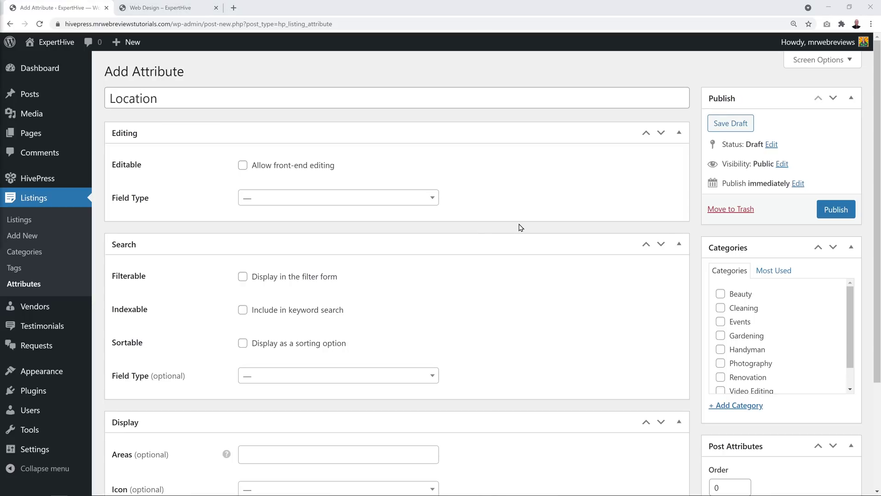
{"action": "left_click", "coordinate": [243, 165]}
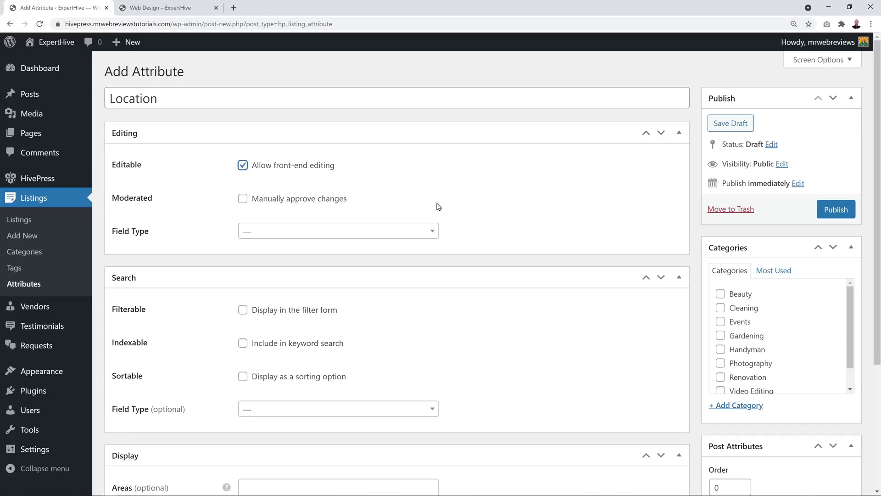
{"action": "left_click", "coordinate": [433, 233]}
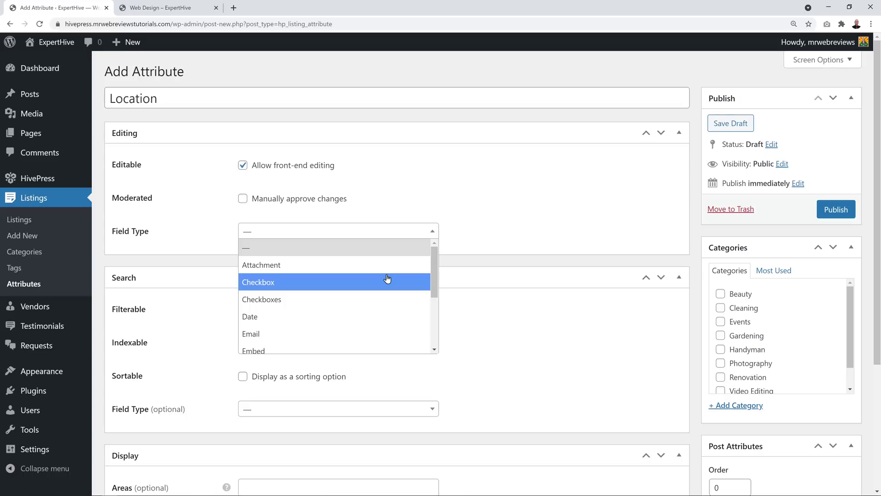
{"action": "scroll", "coordinate": [388, 281], "scroll_direction": "down", "scroll_amount": 1}
{"action": "scroll", "coordinate": [388, 281], "scroll_direction": "up", "scroll_amount": 1}
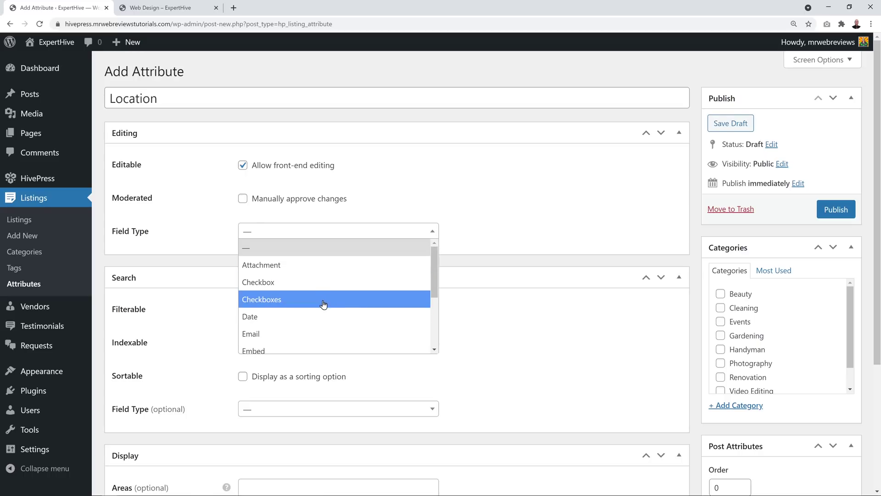
{"action": "scroll", "coordinate": [324, 304], "scroll_direction": "down", "scroll_amount": 2}
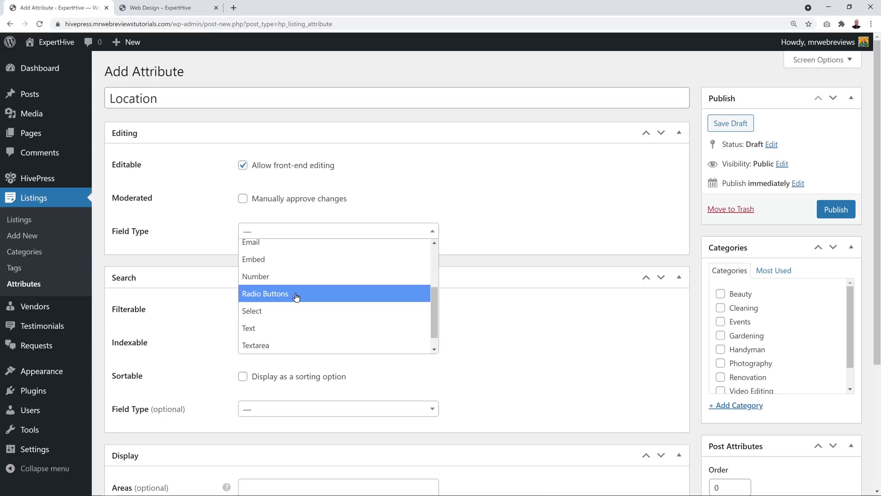
{"action": "left_click", "coordinate": [296, 296]}
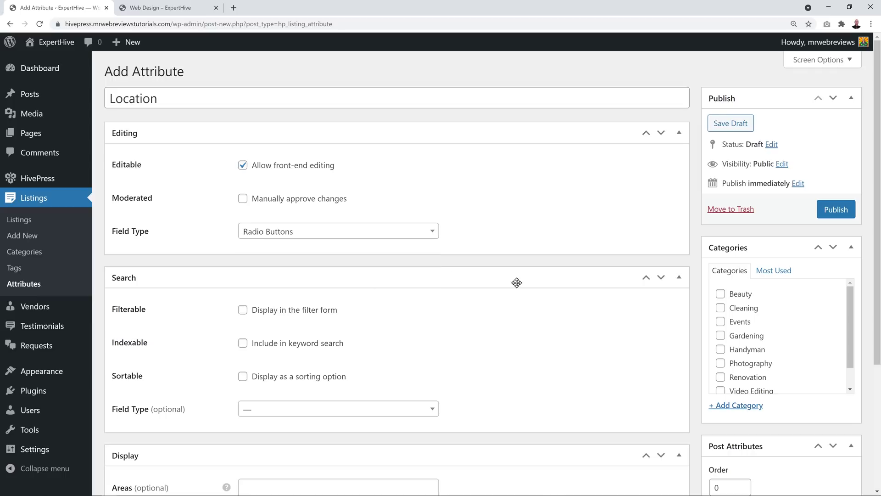
Show Location in the filter form and as a sorting option, set its search field type to Radio Buttons, and publish it.
{"action": "left_click", "coordinate": [243, 310]}
{"action": "left_click", "coordinate": [242, 376]}
{"action": "scroll", "coordinate": [553, 352], "scroll_direction": "down", "scroll_amount": 1}
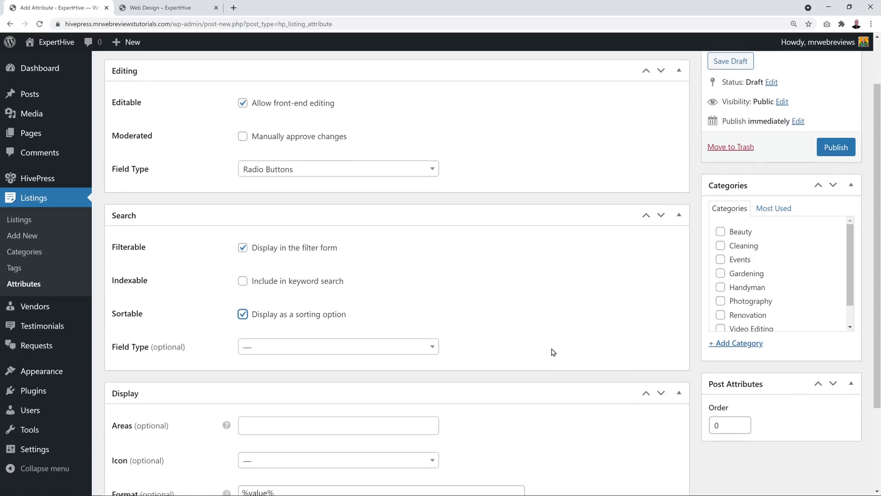
{"action": "left_click", "coordinate": [428, 317]}
{"action": "scroll", "coordinate": [351, 390], "scroll_direction": "down", "scroll_amount": 1}
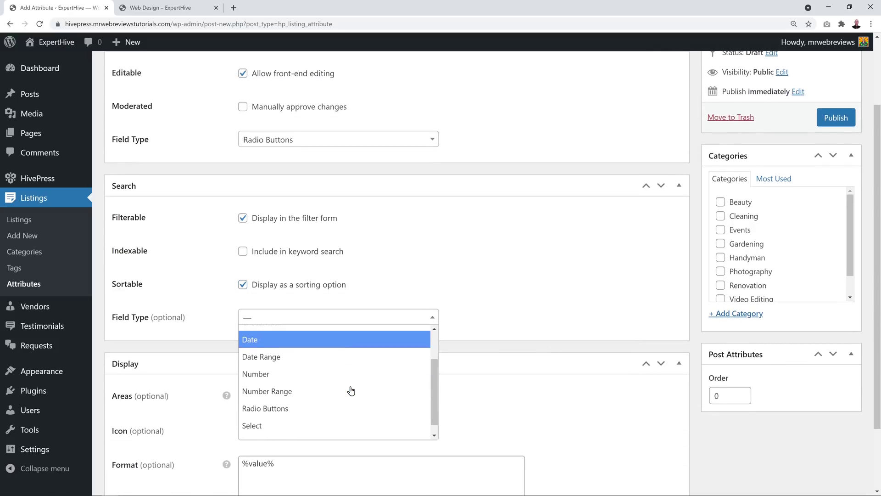
{"action": "left_click", "coordinate": [311, 397]}
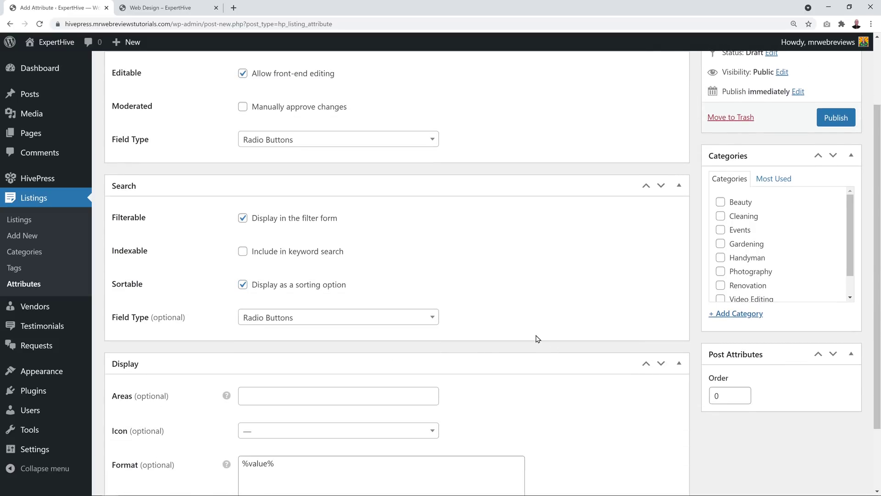
{"action": "scroll", "coordinate": [538, 339], "scroll_direction": "up", "scroll_amount": 2}
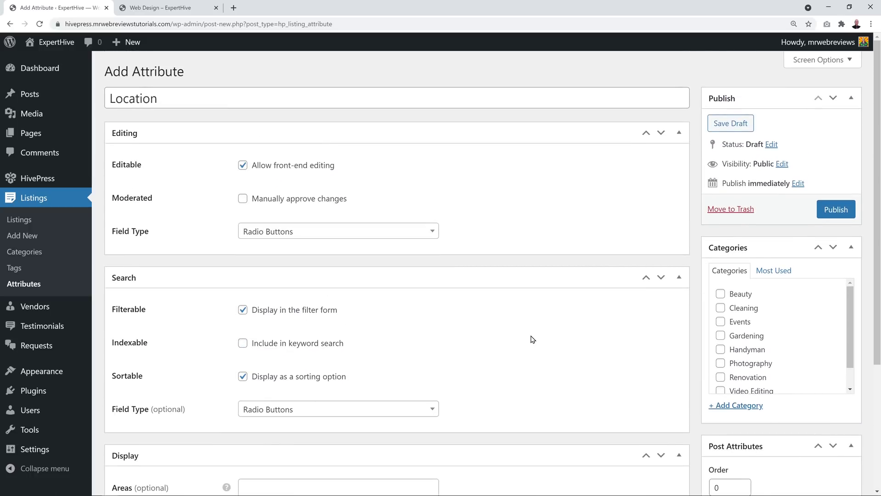
{"action": "left_click", "coordinate": [836, 209]}
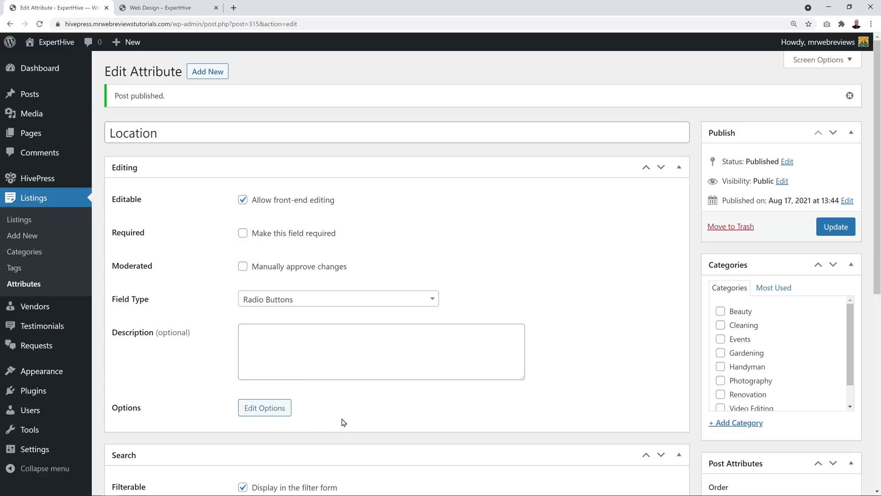
Add the options Online and On-site to the Location attribute and return to the attributes list.
{"action": "left_click", "coordinate": [277, 413]}
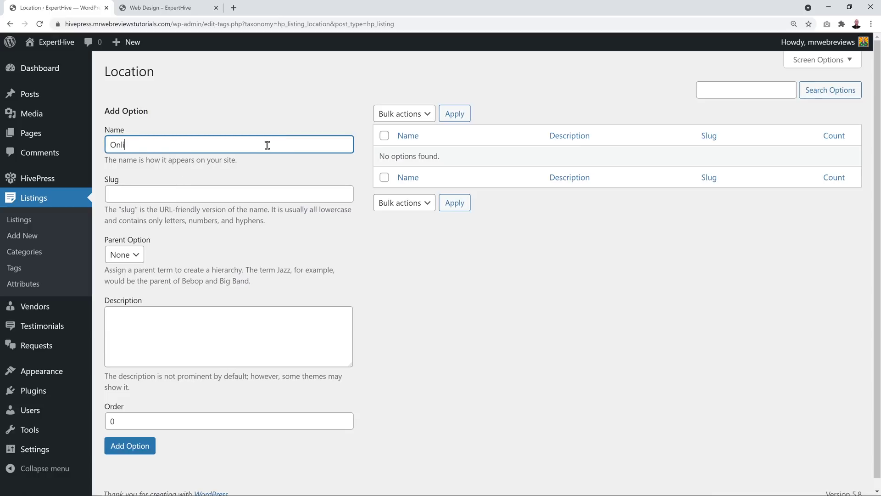
{"action": "left_click", "coordinate": [139, 448]}
{"action": "left_click", "coordinate": [157, 145]}
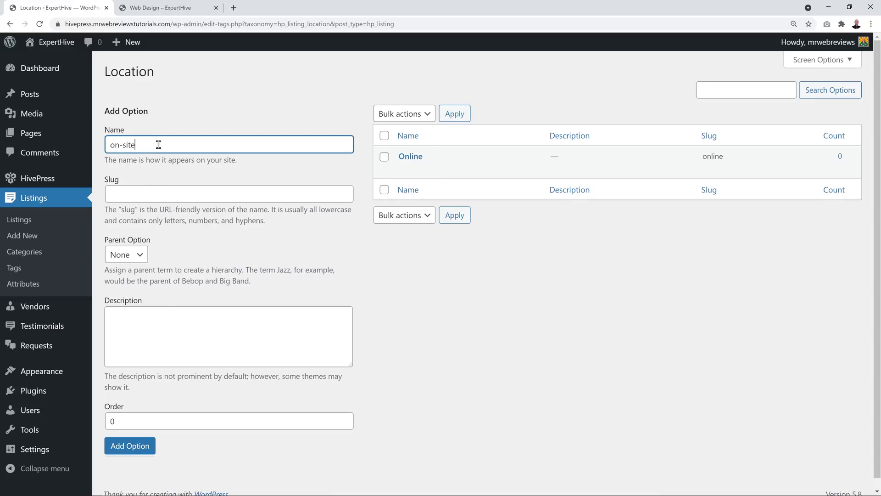
{"action": "key", "text": "Delete"}
{"action": "type", "text": "O"}
{"action": "left_click", "coordinate": [143, 451]}
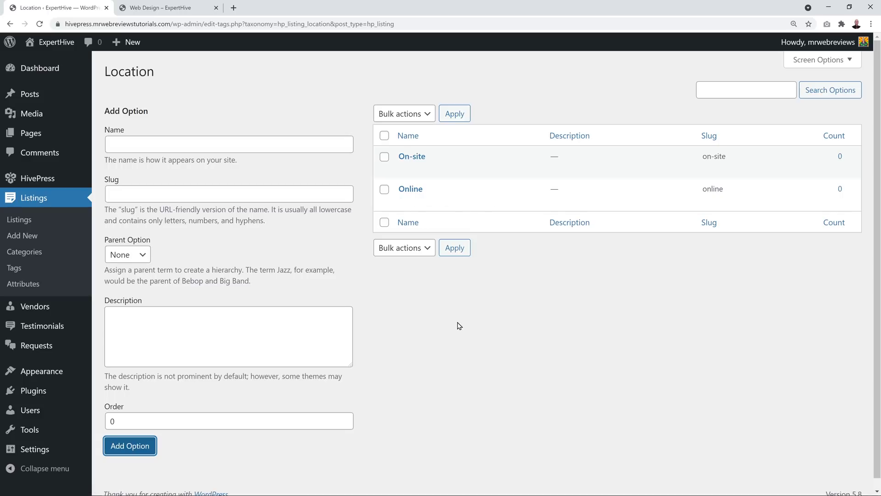
{"action": "left_click", "coordinate": [33, 286]}
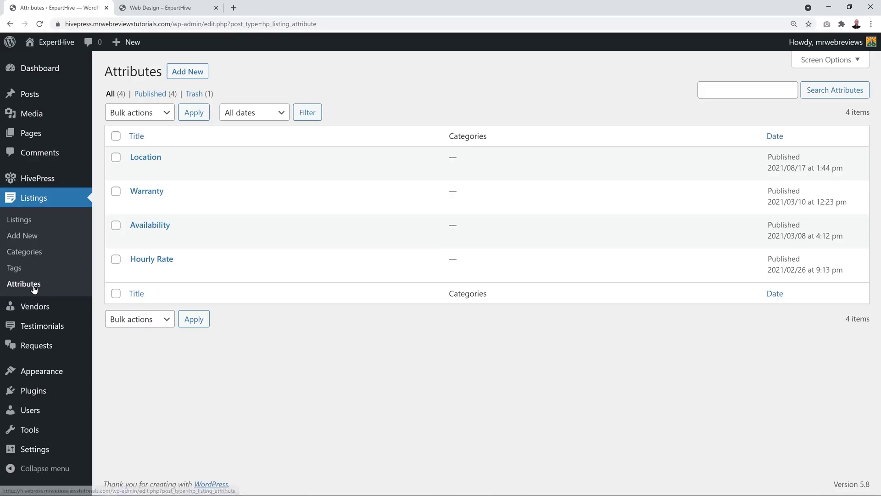
Set the display icon of the Location listing attribute to map-marker and update the attribute.
{"action": "left_click", "coordinate": [149, 157]}
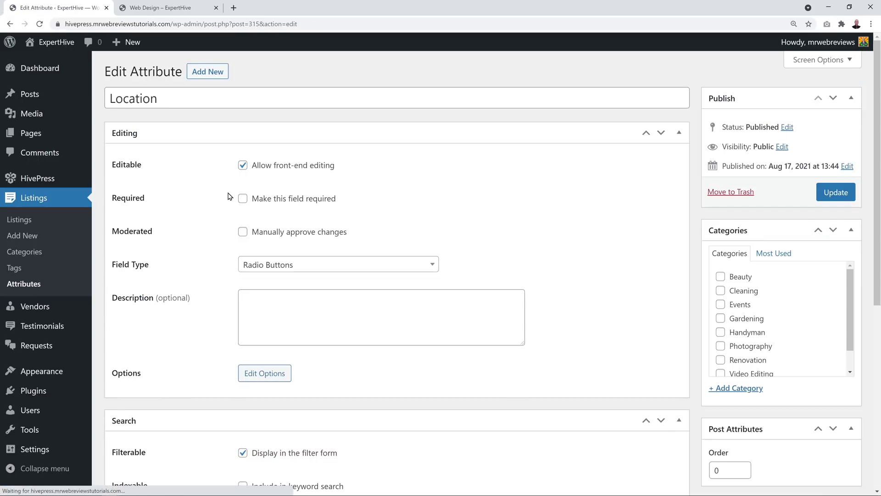
{"action": "left_click", "coordinate": [287, 375]}
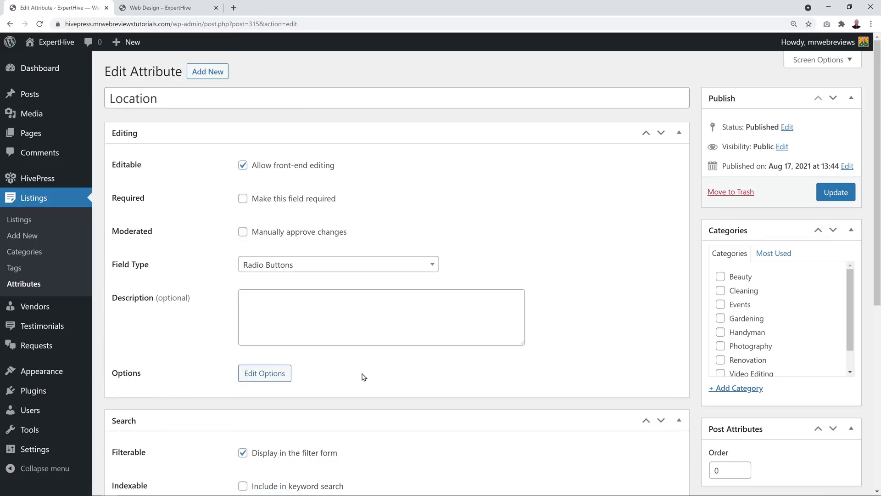
{"action": "scroll", "coordinate": [535, 277], "scroll_direction": "down", "scroll_amount": 7}
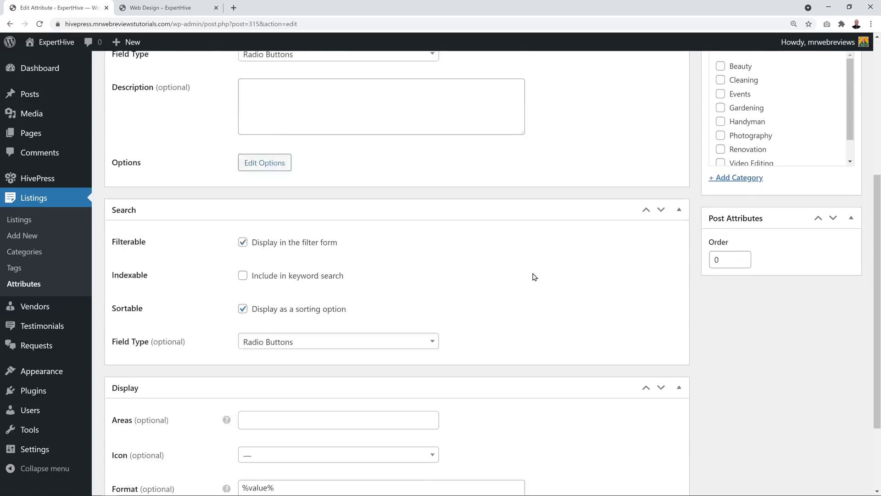
{"action": "left_click", "coordinate": [426, 349]}
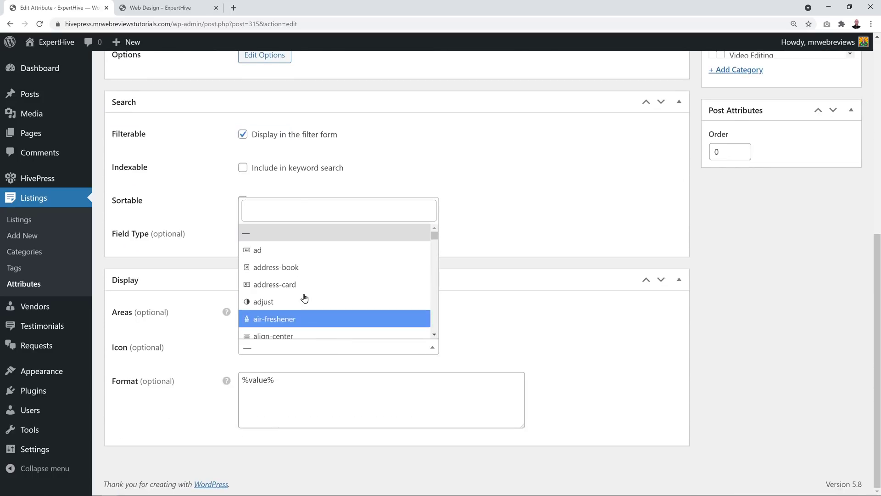
{"action": "type", "text": "map"}
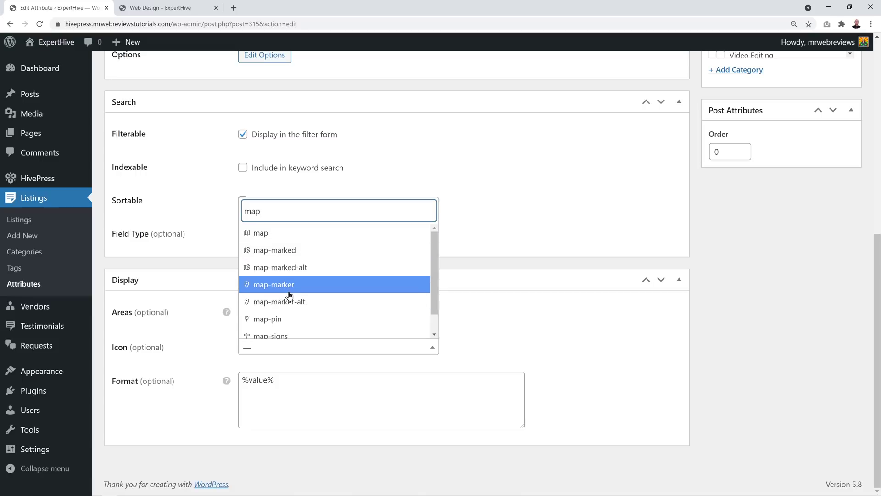
{"action": "left_click", "coordinate": [288, 286]}
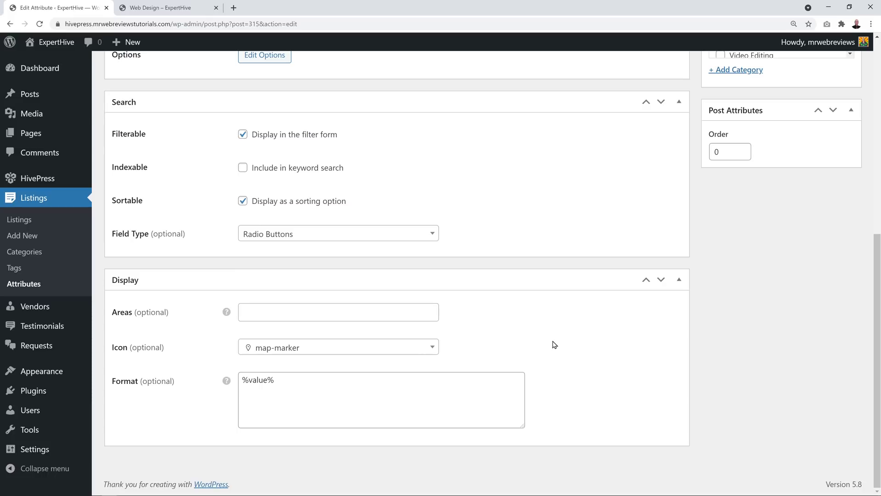
{"action": "scroll", "coordinate": [556, 345], "scroll_direction": "up", "scroll_amount": 8}
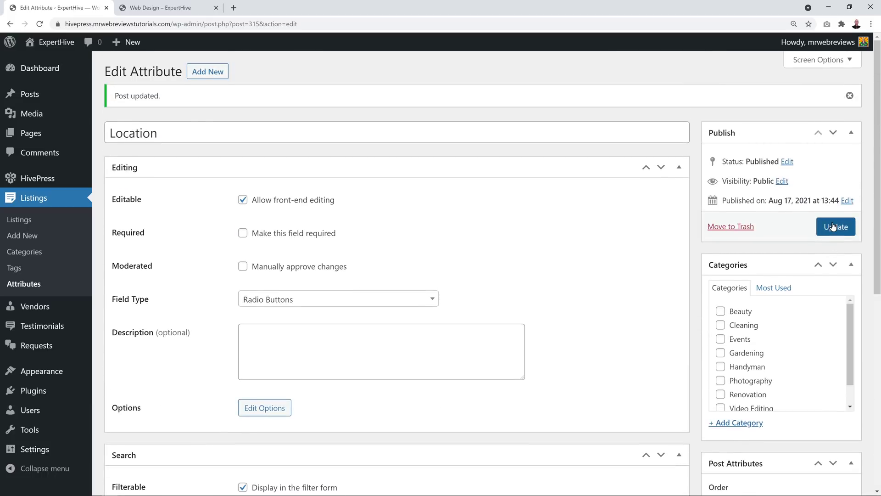
{"action": "left_click", "coordinate": [833, 227]}
Reload the Web Design category page and try the Online and On-site choices in the Location filter.
{"action": "left_click", "coordinate": [172, 13]}
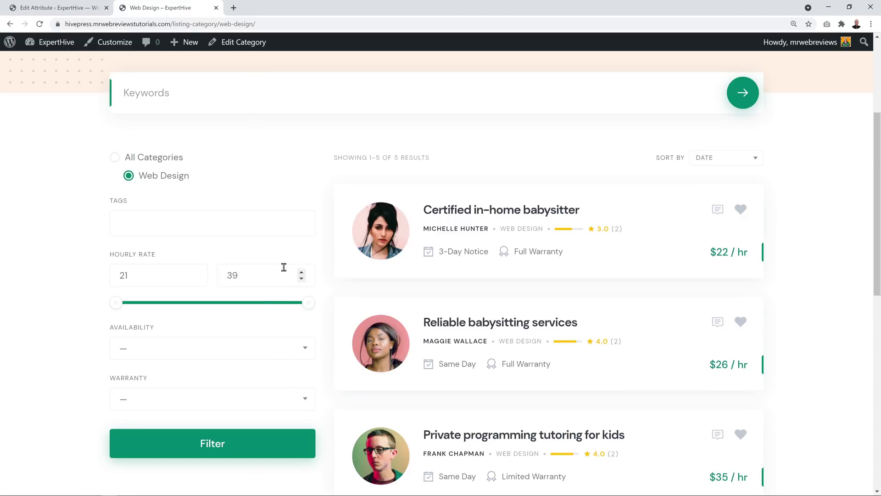
{"action": "left_click", "coordinate": [40, 25]}
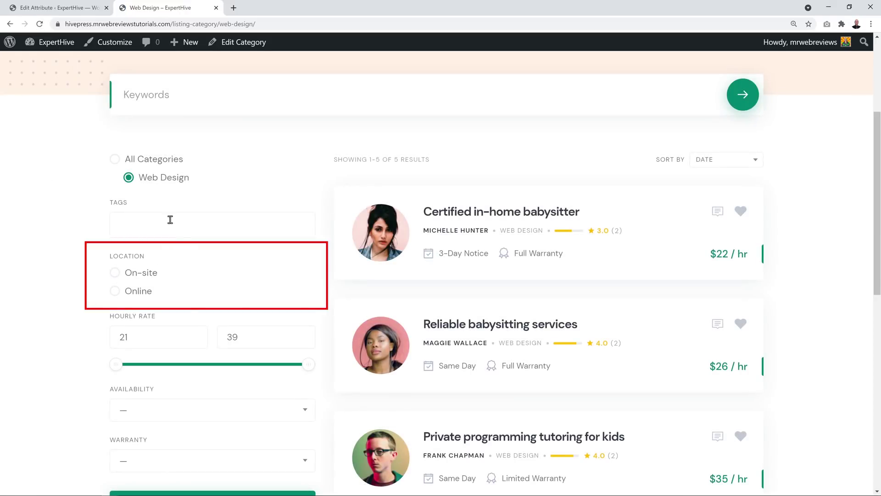
{"action": "left_click", "coordinate": [116, 293]}
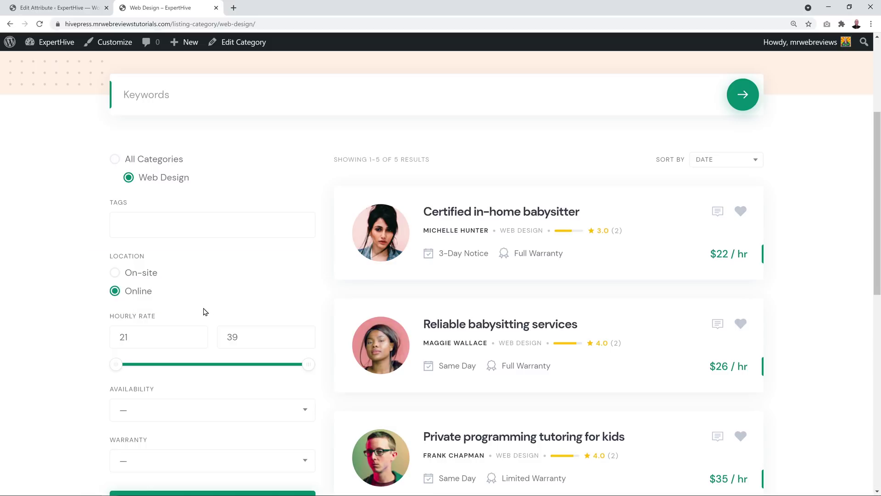
{"action": "left_click", "coordinate": [114, 274]}
Return to the site admin, browse the listings and open "Professional videography for any events" for editing.
{"action": "left_click", "coordinate": [60, 8]}
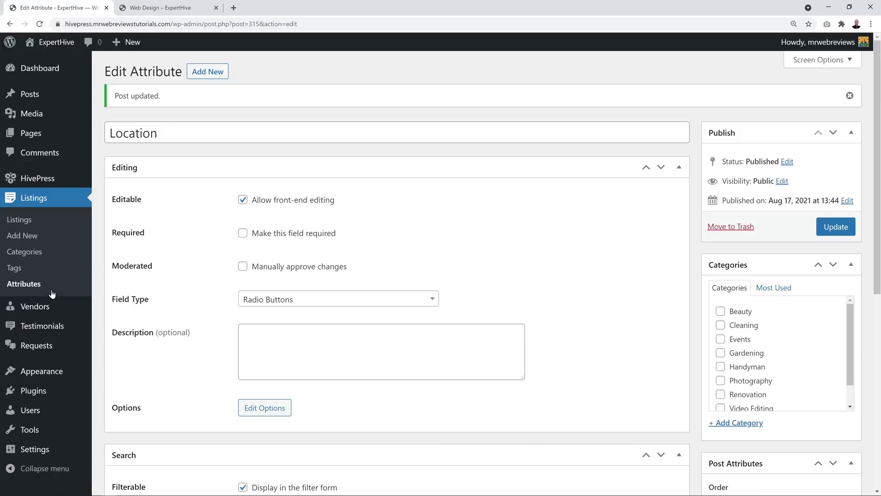
{"action": "left_click", "coordinate": [25, 226]}
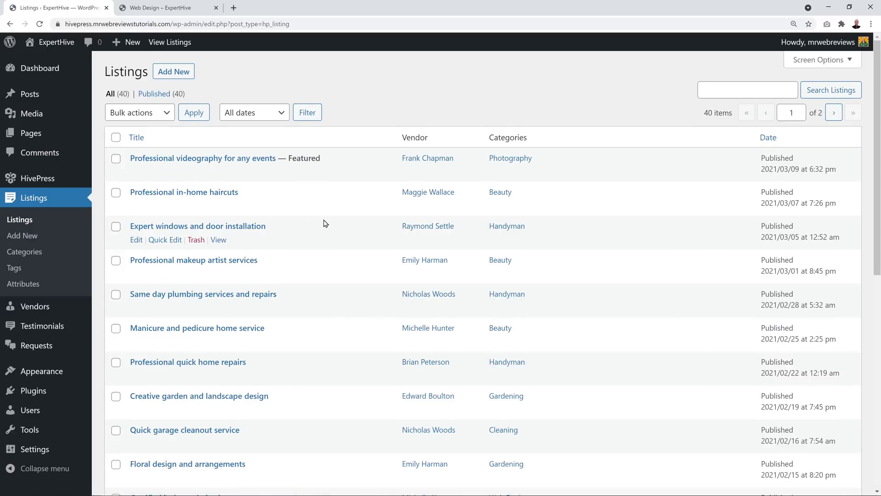
{"action": "scroll", "coordinate": [325, 222], "scroll_direction": "down", "scroll_amount": 9}
{"action": "scroll", "coordinate": [341, 286], "scroll_direction": "up", "scroll_amount": 10}
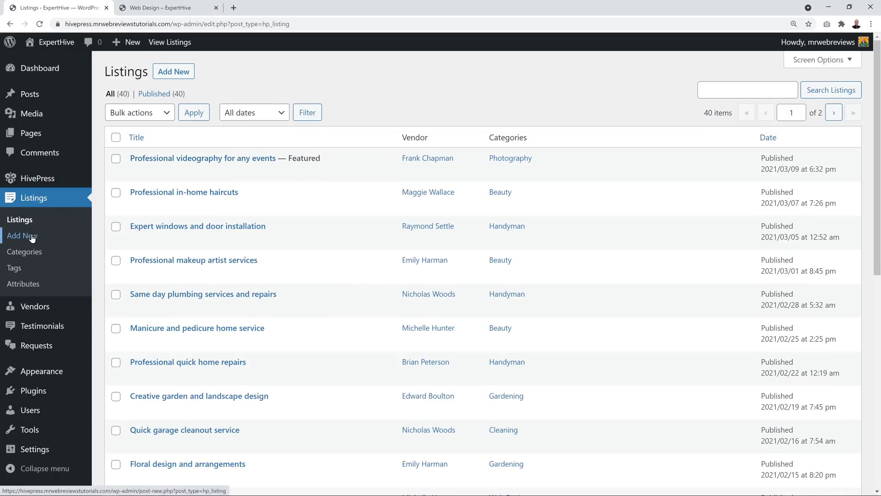
{"action": "left_click", "coordinate": [186, 161]}
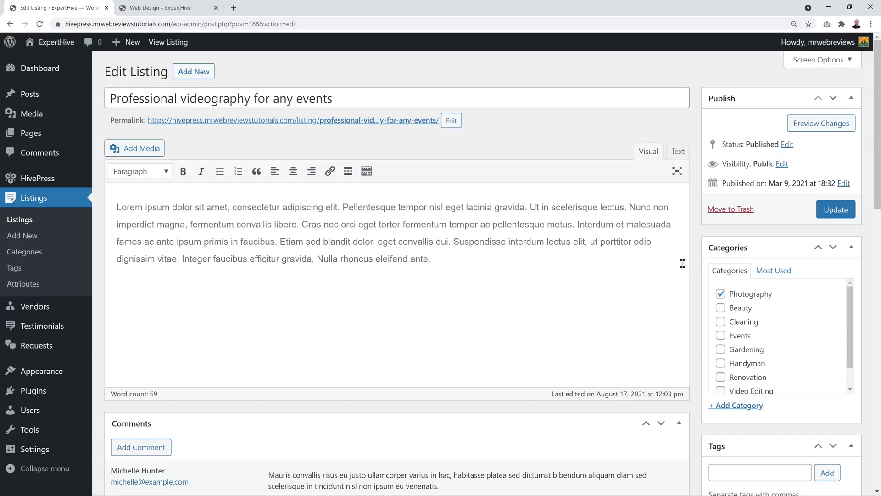
Review the listing's settings and set its Hourly Rate attribute to 25.
{"action": "scroll", "coordinate": [687, 264], "scroll_direction": "down", "scroll_amount": 1}
{"action": "scroll", "coordinate": [678, 266], "scroll_direction": "down", "scroll_amount": 6}
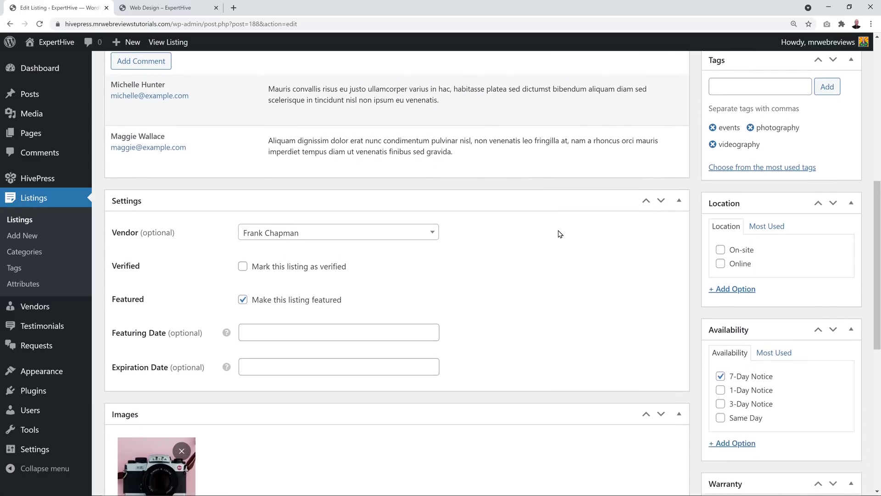
{"action": "scroll", "coordinate": [557, 235], "scroll_direction": "down", "scroll_amount": 2}
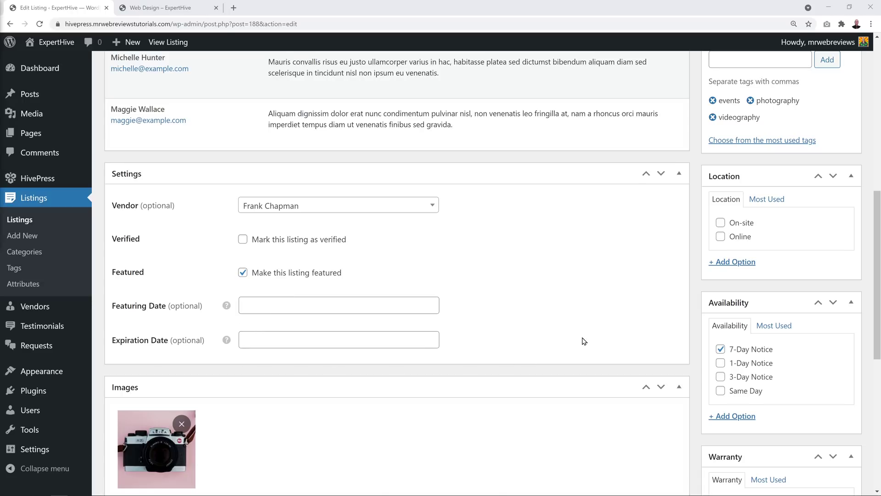
{"action": "scroll", "coordinate": [584, 341], "scroll_direction": "down", "scroll_amount": 3}
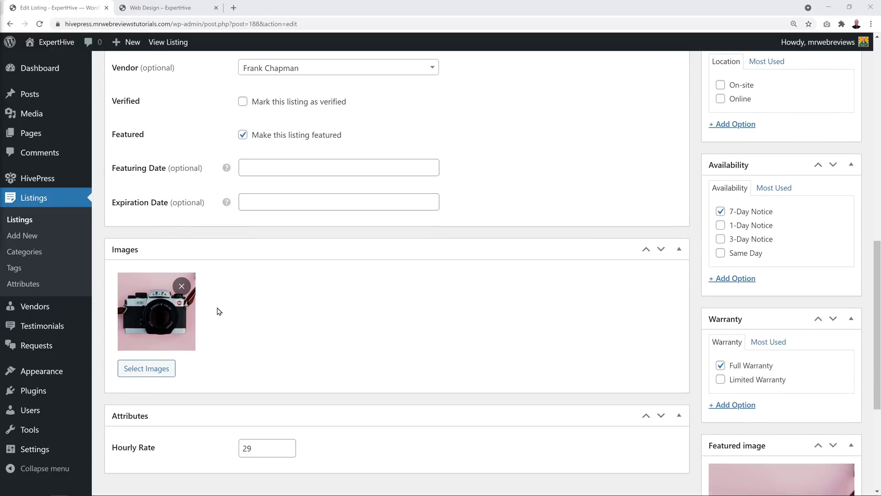
{"action": "scroll", "coordinate": [409, 352], "scroll_direction": "down", "scroll_amount": 2}
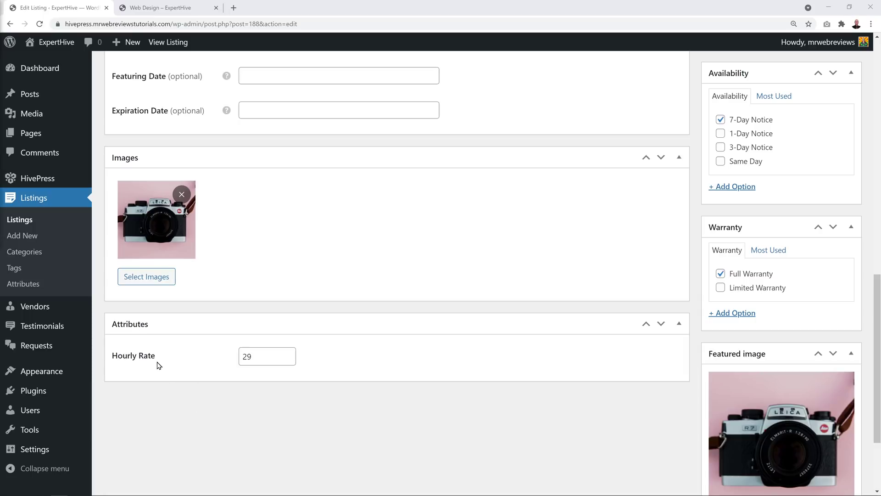
{"action": "left_click_drag", "start_coordinate": [268, 360], "coordinate": [213, 360]}
{"action": "type", "text": "25"}
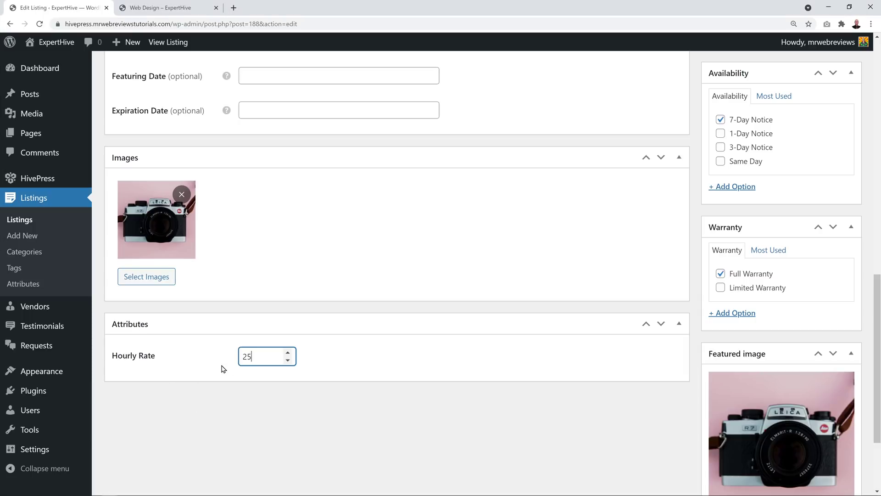
{"action": "left_click", "coordinate": [346, 429]}
Review the listing's categories and tags, and assign Online as its Location.
{"action": "scroll", "coordinate": [370, 436], "scroll_direction": "up", "scroll_amount": 7}
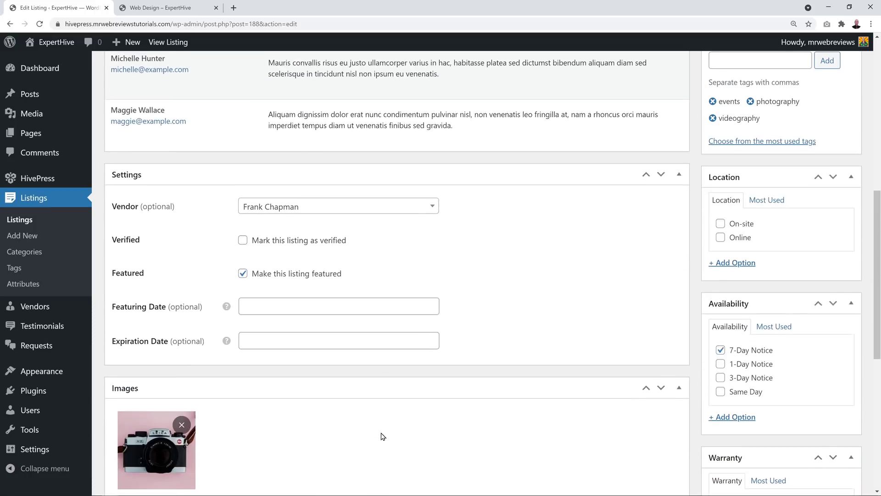
{"action": "scroll", "coordinate": [421, 435], "scroll_direction": "up", "scroll_amount": 5}
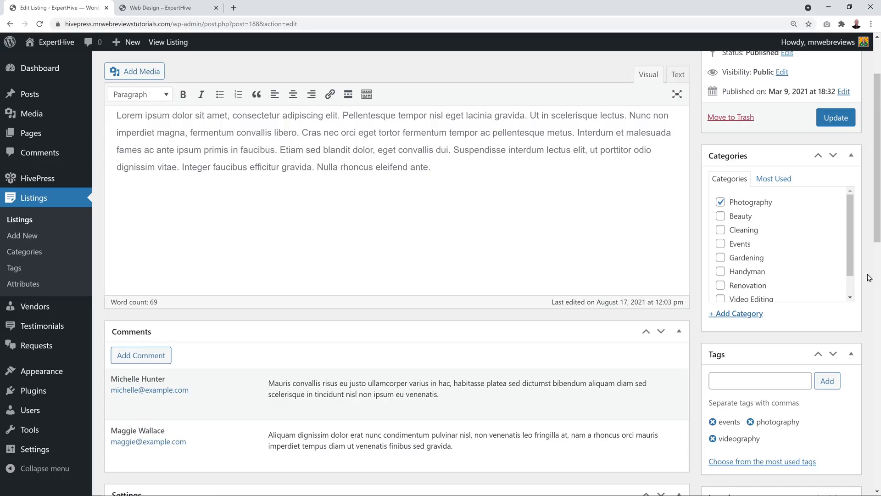
{"action": "scroll", "coordinate": [869, 277], "scroll_direction": "down", "scroll_amount": 4}
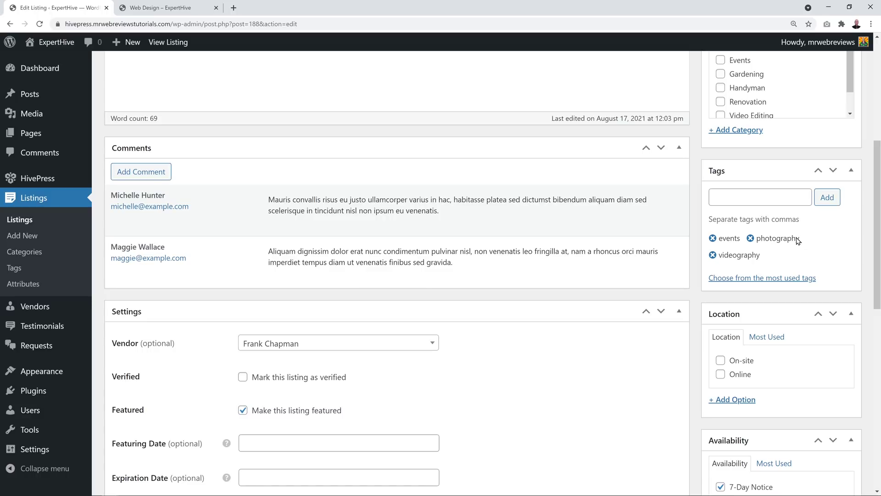
{"action": "scroll", "coordinate": [838, 254], "scroll_direction": "down", "scroll_amount": 2}
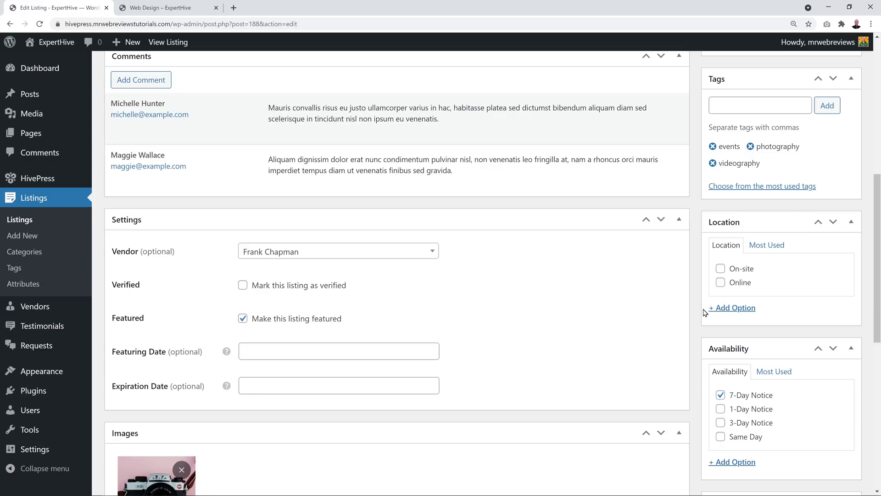
{"action": "scroll", "coordinate": [831, 290], "scroll_direction": "down", "scroll_amount": 1}
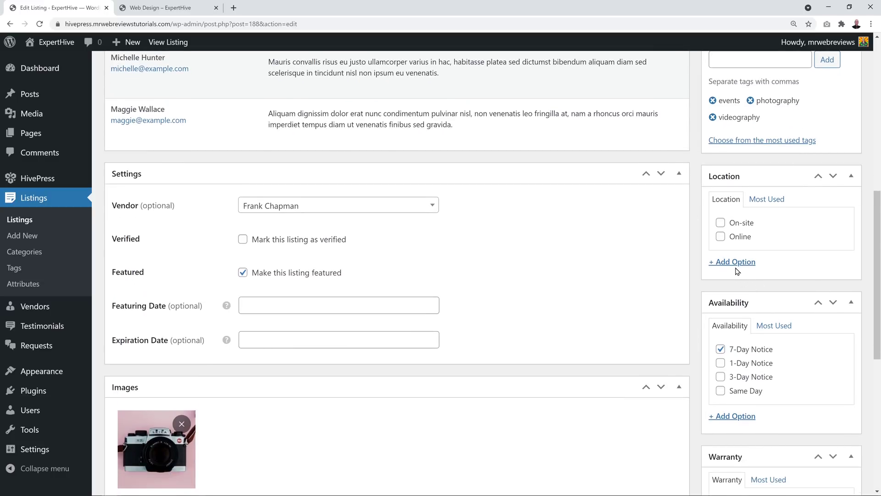
{"action": "left_click", "coordinate": [721, 237]}
Change the listing's Availability to only 3-Day Notice and update the listing.
{"action": "scroll", "coordinate": [856, 268], "scroll_direction": "down", "scroll_amount": 2}
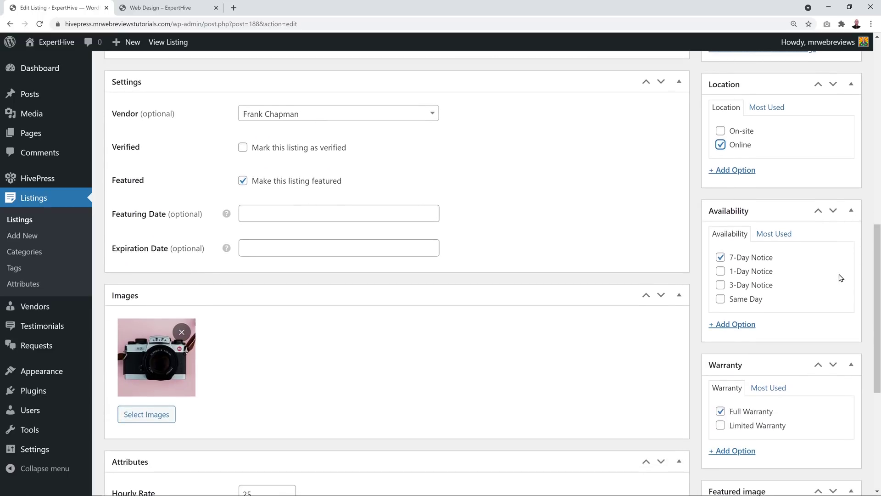
{"action": "scroll", "coordinate": [841, 278], "scroll_direction": "down", "scroll_amount": 1}
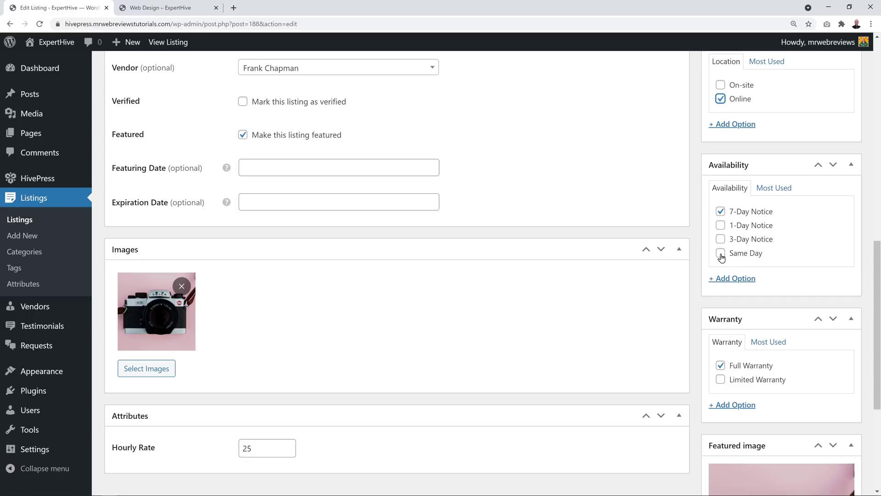
{"action": "left_click", "coordinate": [720, 212]}
{"action": "left_click", "coordinate": [721, 238]}
{"action": "scroll", "coordinate": [826, 258], "scroll_direction": "down", "scroll_amount": 3}
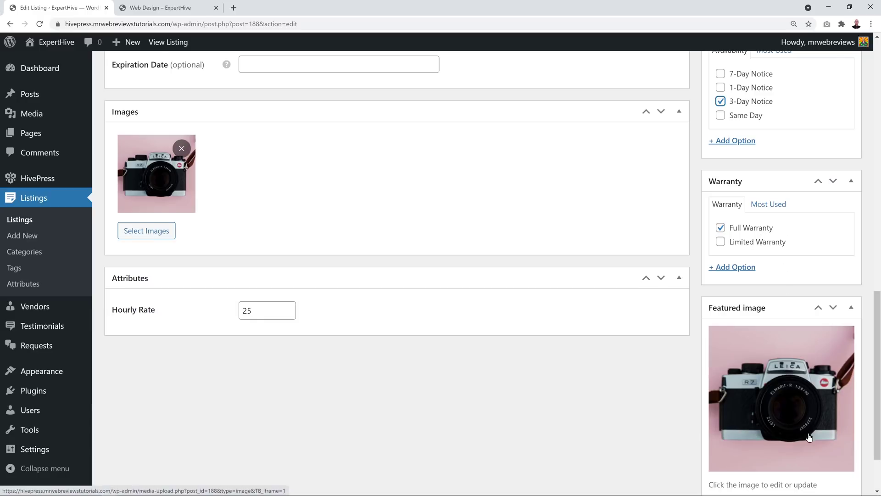
{"action": "scroll", "coordinate": [749, 408], "scroll_direction": "down", "scroll_amount": 1}
{"action": "scroll", "coordinate": [747, 405], "scroll_direction": "down", "scroll_amount": 1}
{"action": "scroll", "coordinate": [751, 408], "scroll_direction": "up", "scroll_amount": 11}
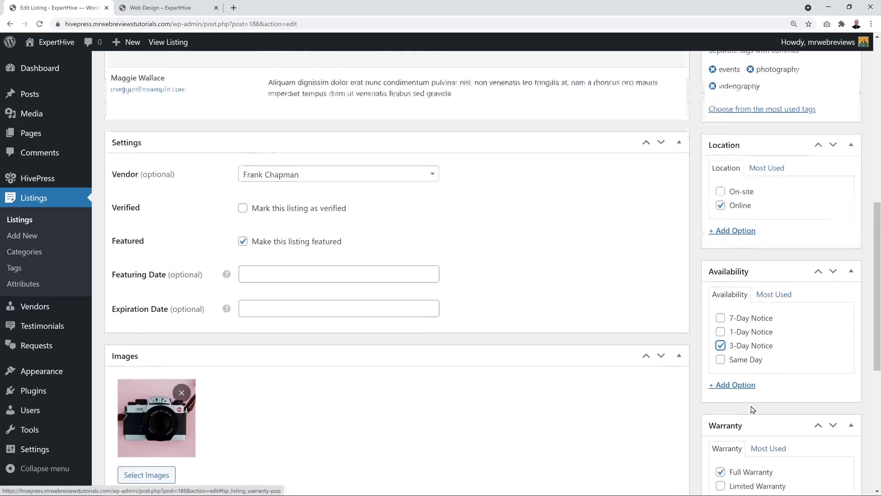
{"action": "scroll", "coordinate": [752, 409], "scroll_direction": "up", "scroll_amount": 8}
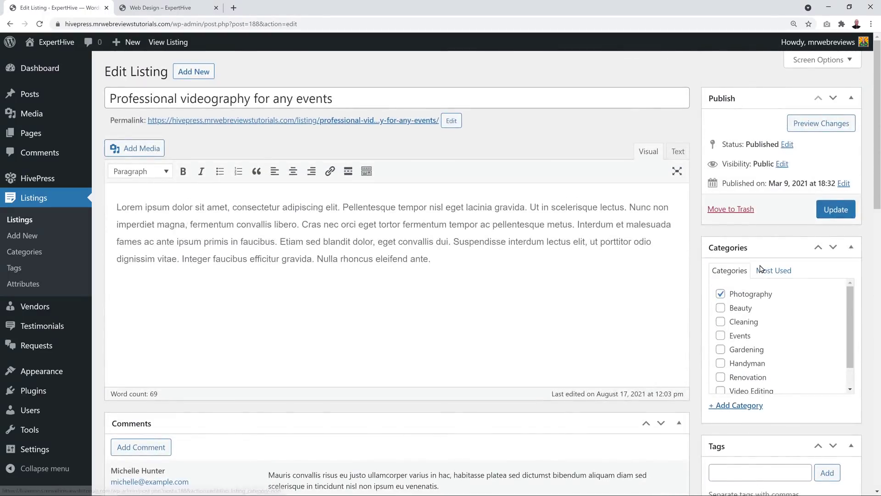
{"action": "left_click", "coordinate": [836, 209]}
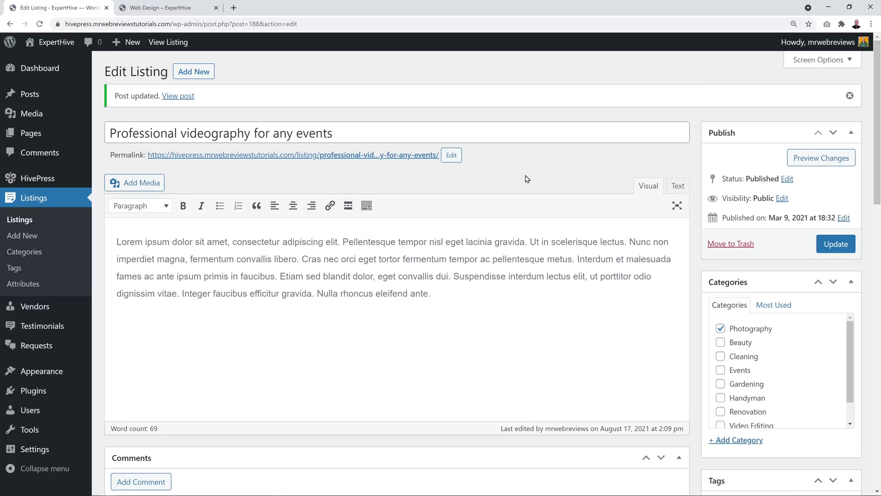
Create a new vendor attribute titled Language and allow front-end editing for it.
{"action": "left_click", "coordinate": [43, 310]}
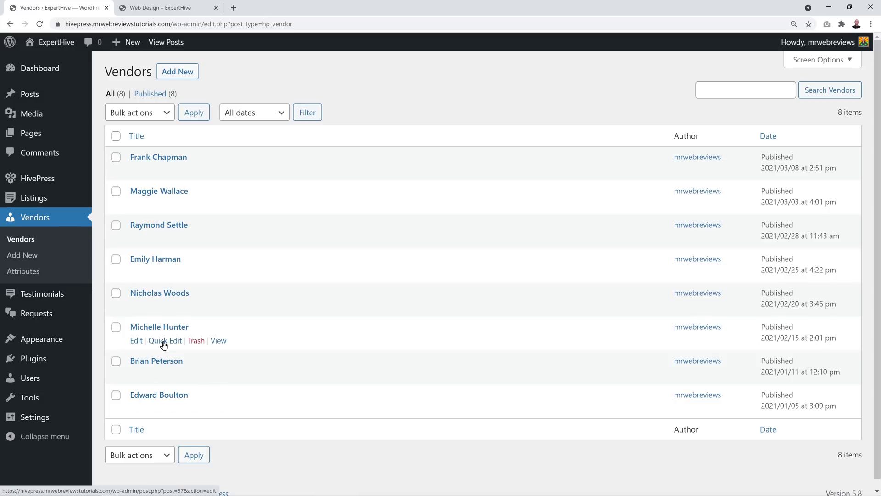
{"action": "left_click", "coordinate": [33, 273]}
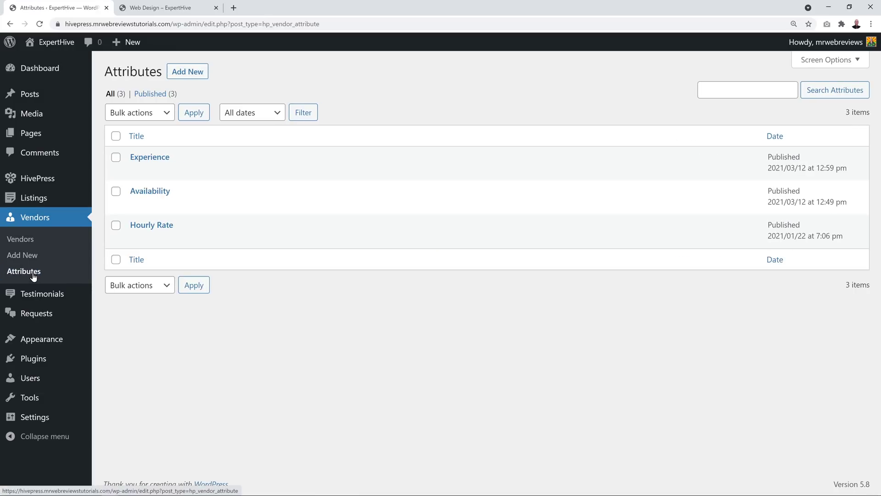
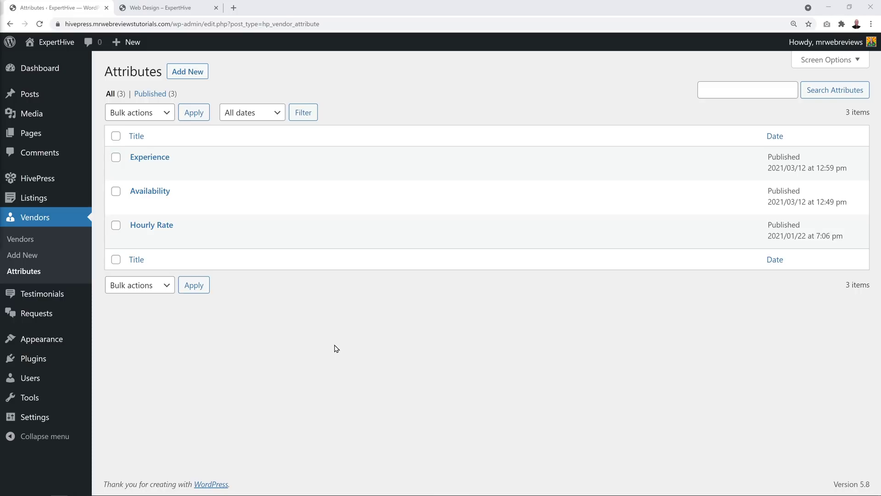
{"action": "left_click", "coordinate": [205, 74]}
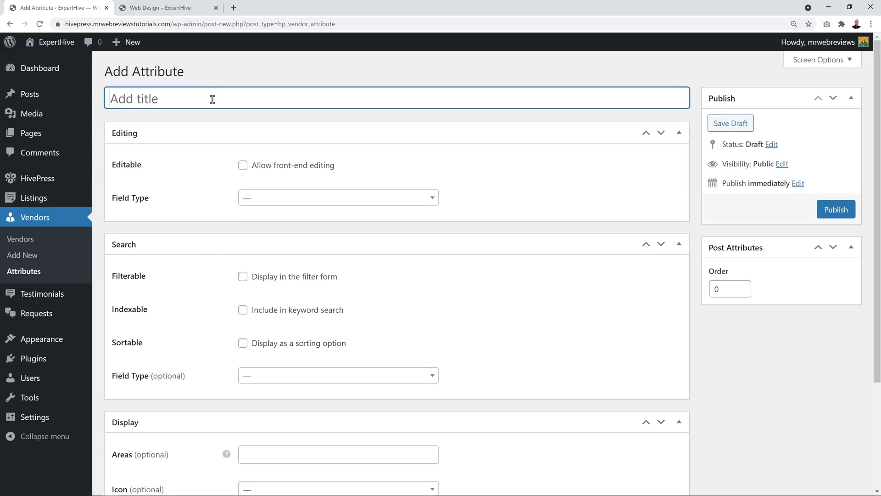
{"action": "type", "text": "Language"}
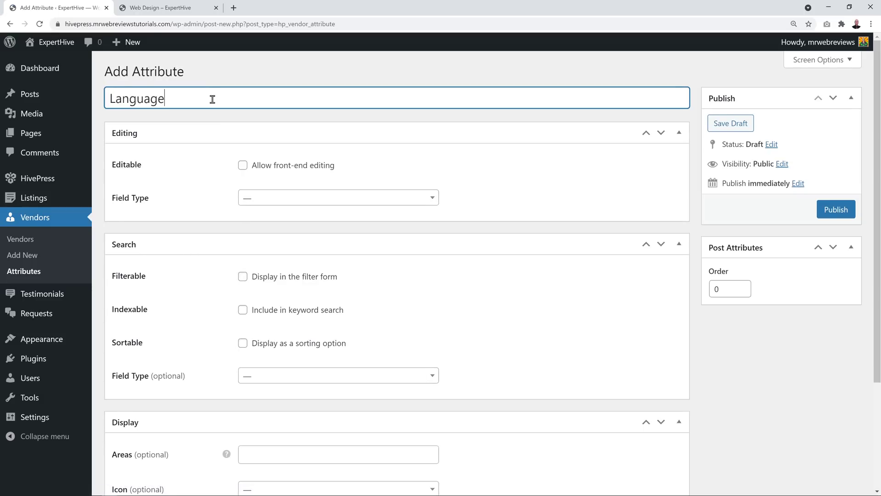
{"action": "left_click", "coordinate": [244, 166]}
Make the Language attribute filterable in the filter form and available as a sorting option.
{"action": "scroll", "coordinate": [526, 188], "scroll_direction": "down", "scroll_amount": 1}
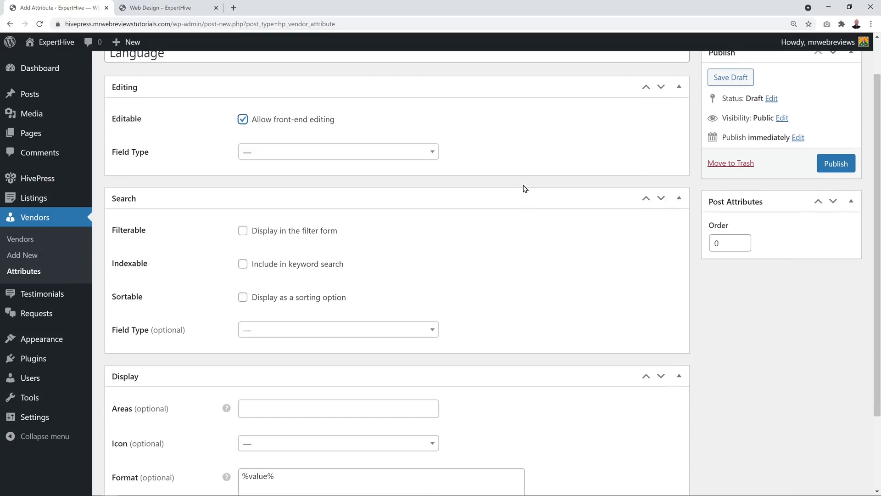
{"action": "left_click", "coordinate": [243, 231]}
{"action": "left_click", "coordinate": [243, 298]}
Set the Language attribute's editing field type to Checkboxes.
{"action": "left_click", "coordinate": [435, 152]}
{"action": "scroll", "coordinate": [363, 228], "scroll_direction": "down", "scroll_amount": 1}
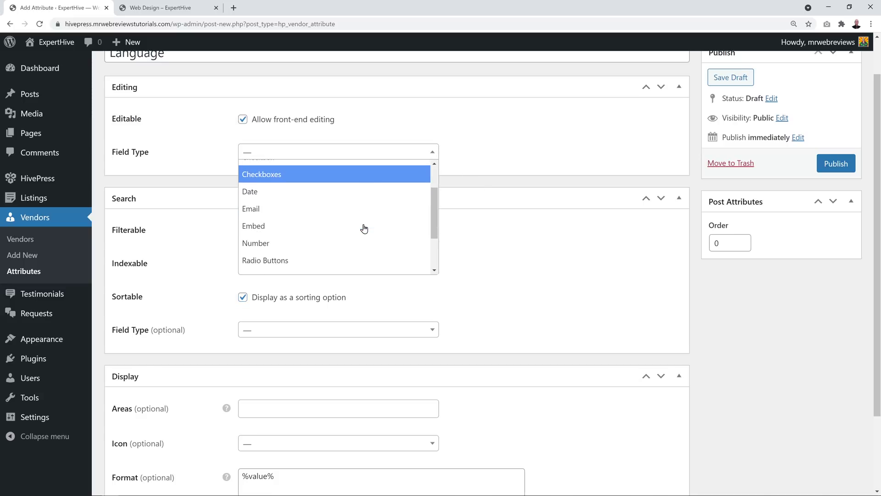
{"action": "scroll", "coordinate": [364, 228], "scroll_direction": "down", "scroll_amount": 3}
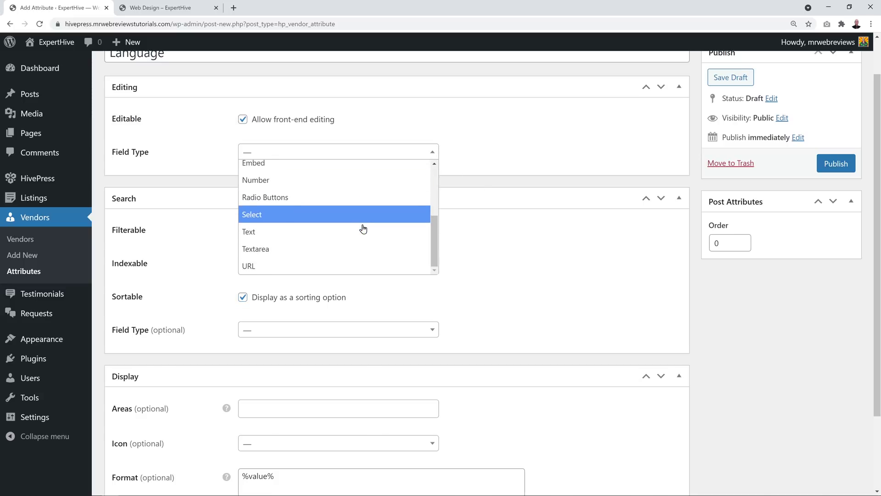
{"action": "scroll", "coordinate": [361, 231], "scroll_direction": "up", "scroll_amount": 4}
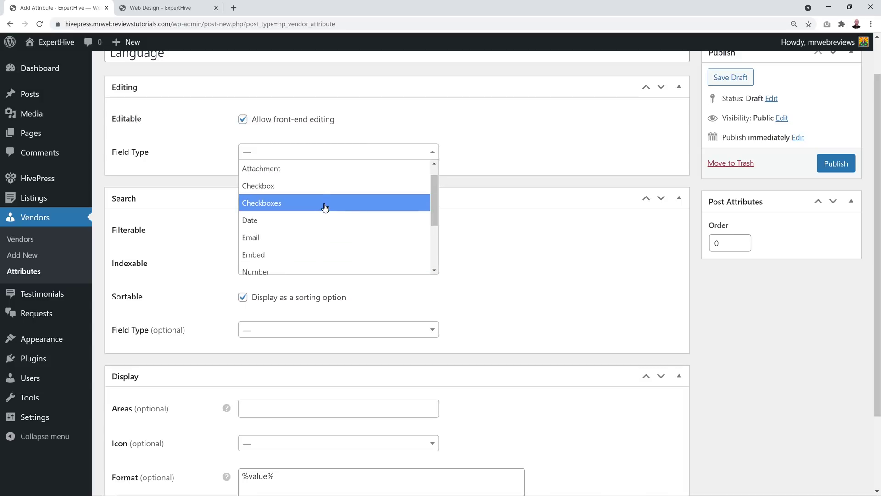
{"action": "left_click", "coordinate": [325, 204]}
Set the Language attribute's search field type to Checkboxes and publish the attribute.
{"action": "scroll", "coordinate": [439, 333], "scroll_direction": "down", "scroll_amount": 1}
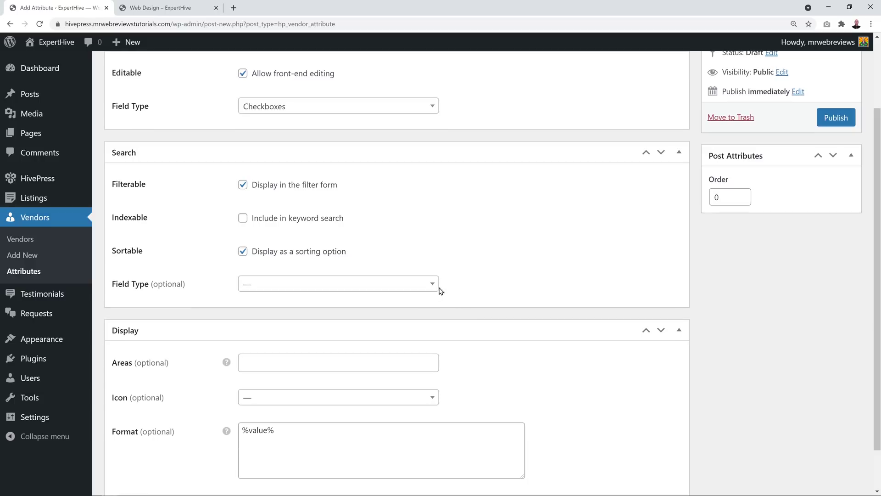
{"action": "left_click", "coordinate": [439, 288]}
{"action": "left_click", "coordinate": [351, 338]}
{"action": "scroll", "coordinate": [560, 309], "scroll_direction": "up", "scroll_amount": 2}
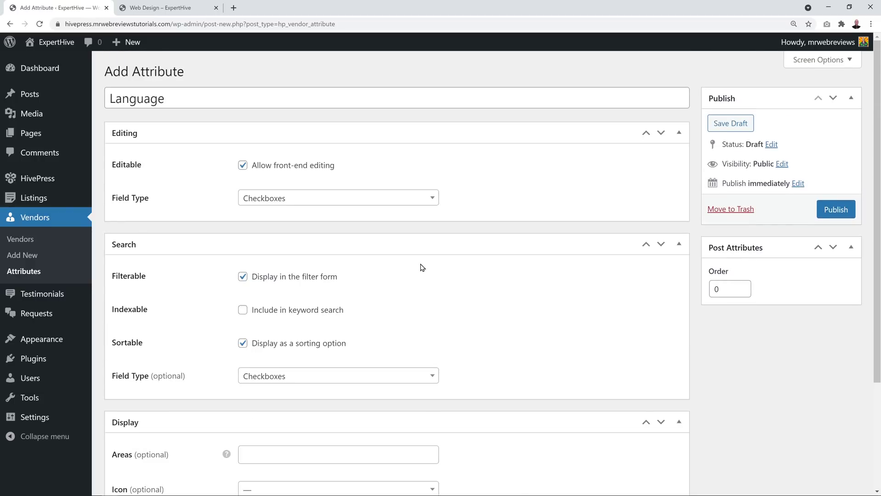
{"action": "left_click", "coordinate": [847, 212]}
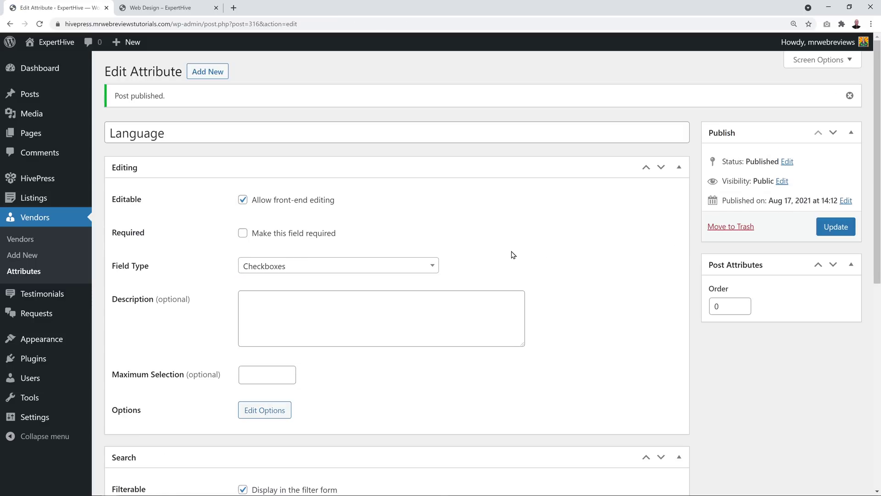
Open the Language attribute's options and add English, Spanish and French.
{"action": "left_click", "coordinate": [282, 410]}
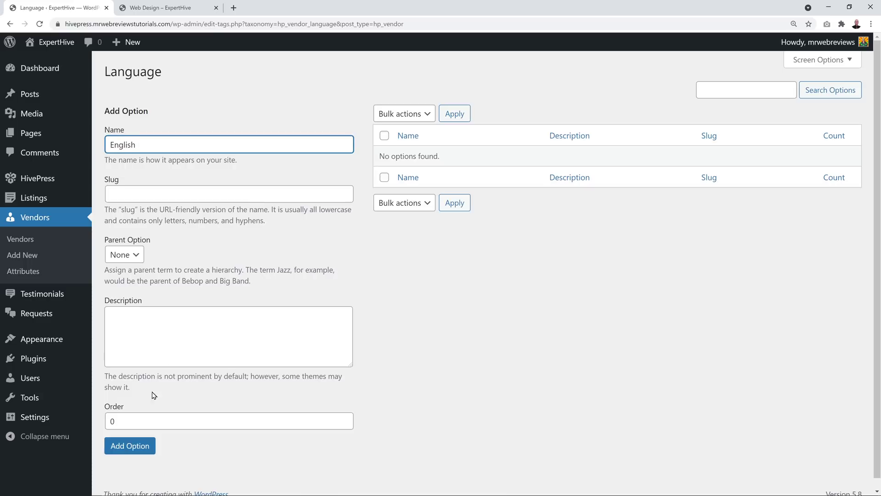
{"action": "left_click", "coordinate": [138, 446]}
{"action": "left_click", "coordinate": [160, 147]}
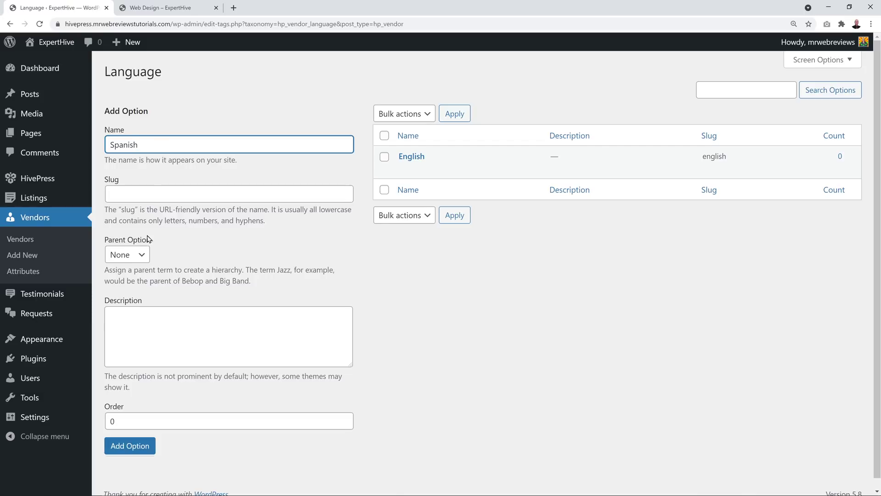
{"action": "left_click", "coordinate": [123, 444]}
{"action": "left_click", "coordinate": [149, 148]}
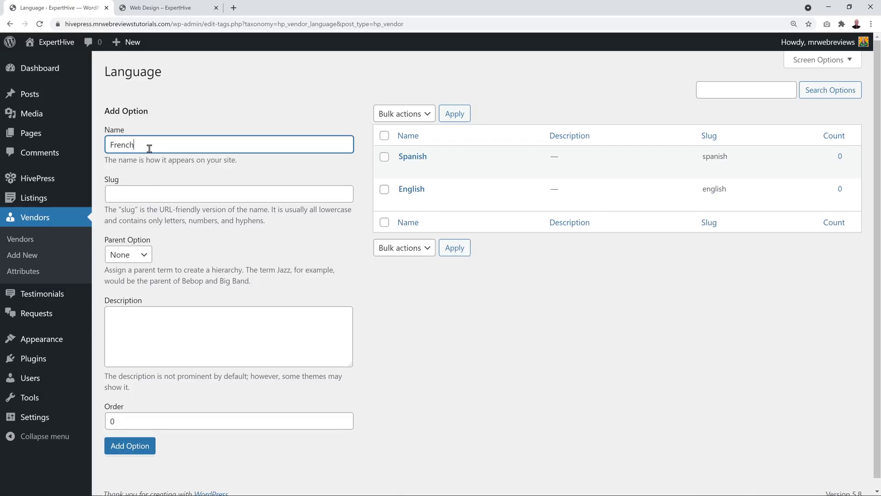
{"action": "left_click", "coordinate": [142, 446]}
Add Portuguese and Italian as further options of the Language attribute.
{"action": "left_click", "coordinate": [130, 139]}
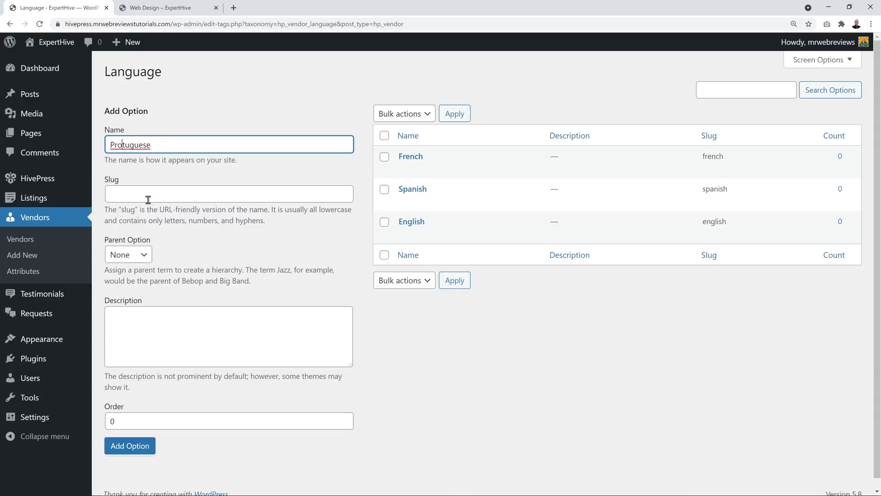
{"action": "key", "text": "Delete"}
{"action": "key", "text": "Right"}
{"action": "type", "text": "r"}
{"action": "left_click", "coordinate": [138, 445]}
{"action": "left_click", "coordinate": [171, 136]}
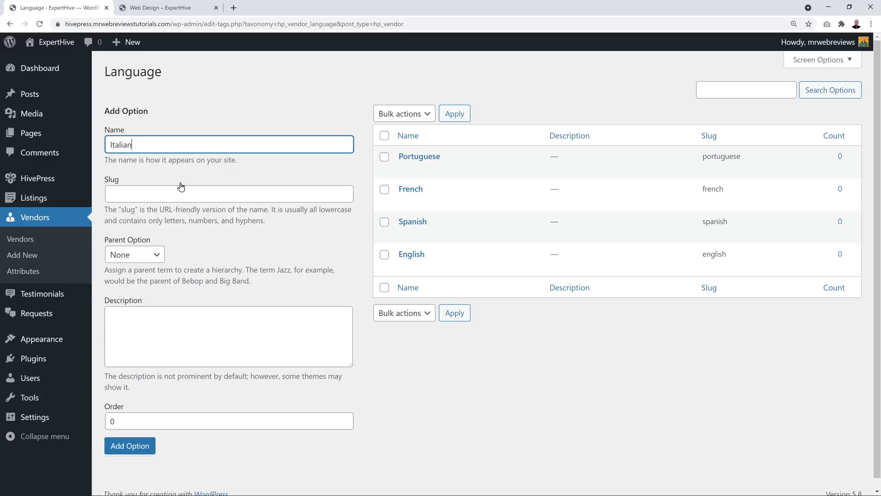
{"action": "left_click", "coordinate": [140, 447]}
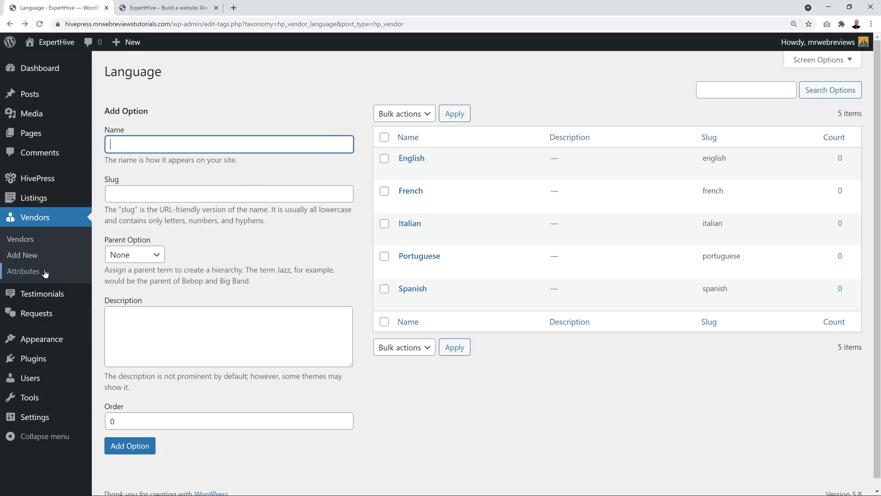
Check the vendor attributes list and open the Experts page on the live site.
{"action": "left_click", "coordinate": [23, 274]}
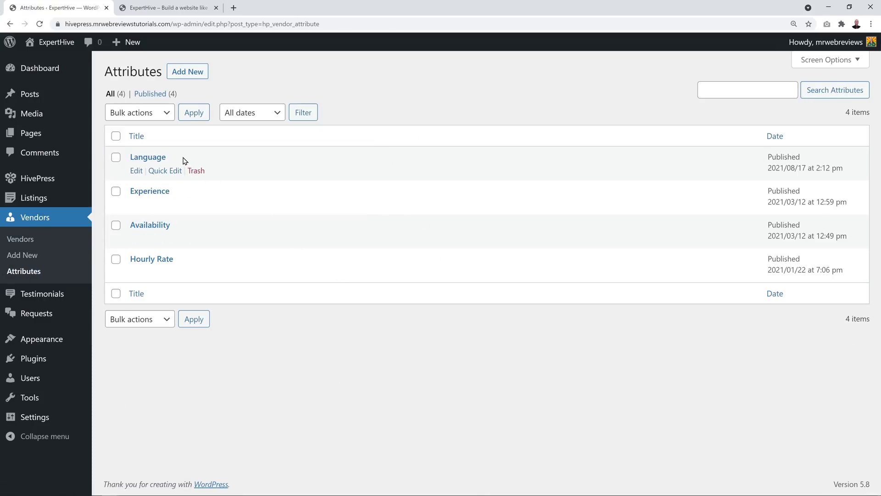
{"action": "left_click", "coordinate": [167, 8]}
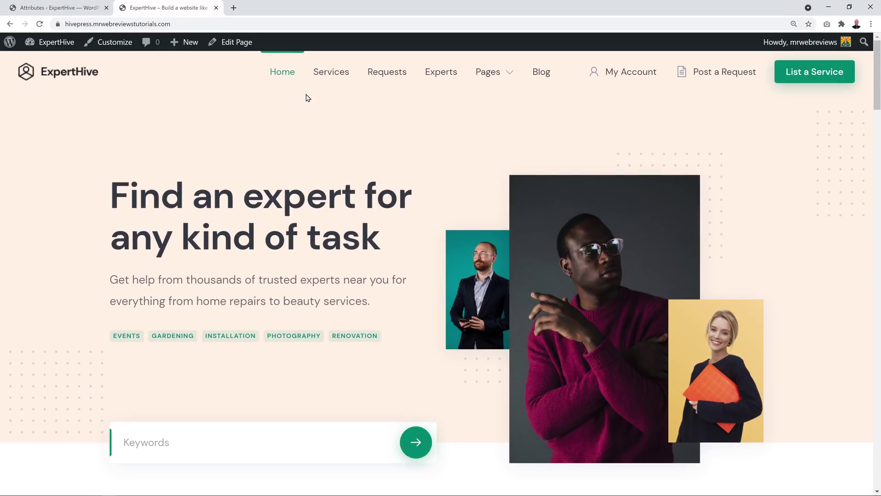
{"action": "left_click", "coordinate": [451, 73]}
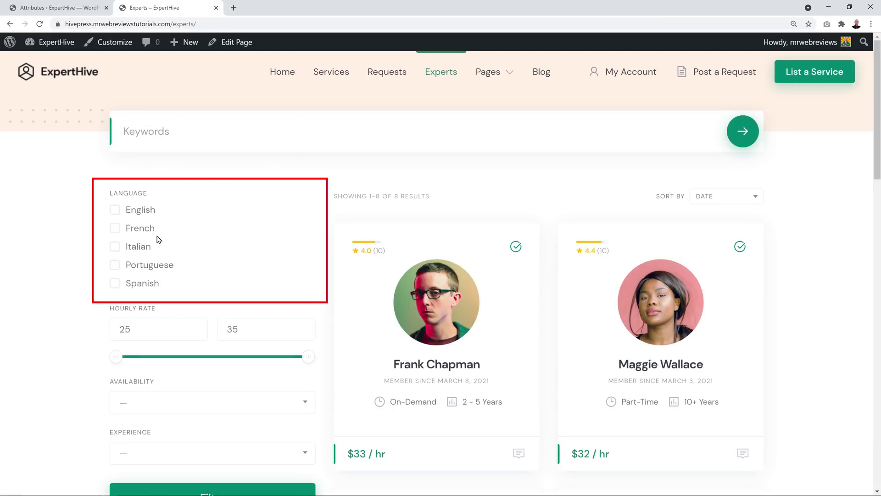
Try out the English, French, Italian and Spanish language filters on the Experts page and clear them again.
{"action": "left_click", "coordinate": [115, 214]}
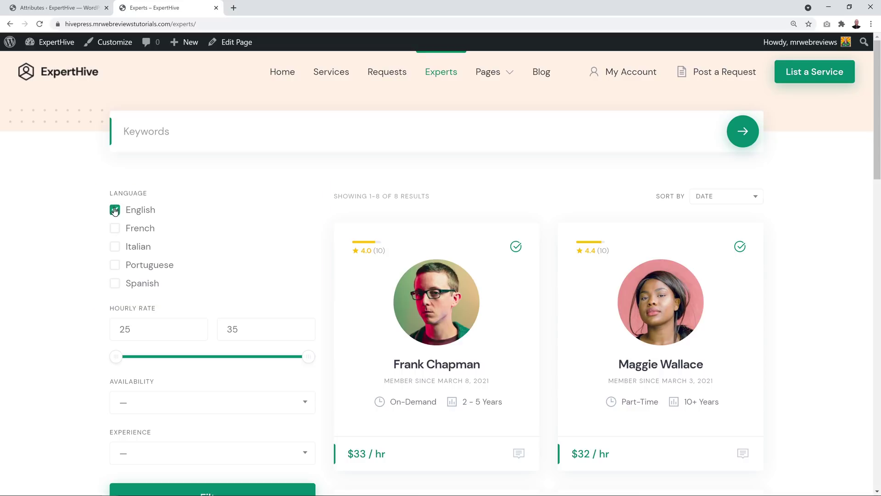
{"action": "left_click", "coordinate": [115, 211]}
{"action": "left_click", "coordinate": [114, 229]}
{"action": "left_click", "coordinate": [115, 228]}
{"action": "left_click", "coordinate": [116, 248]}
{"action": "left_click", "coordinate": [116, 247]}
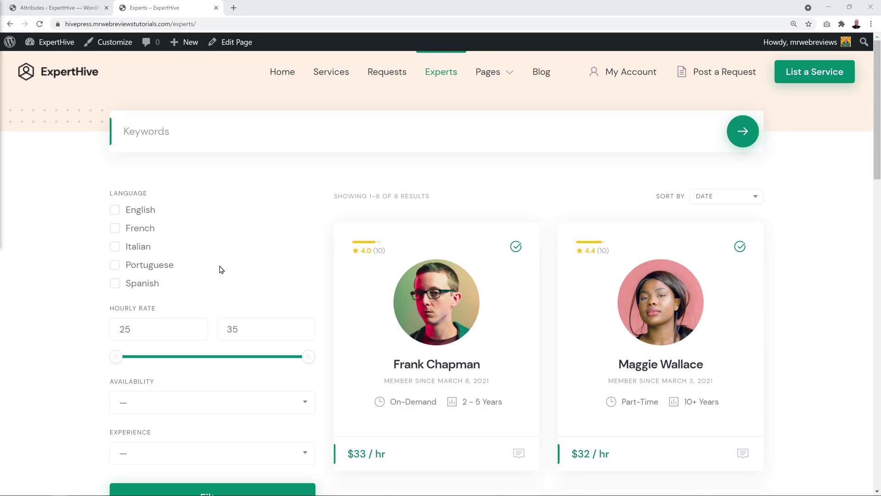
{"action": "left_click", "coordinate": [115, 283]}
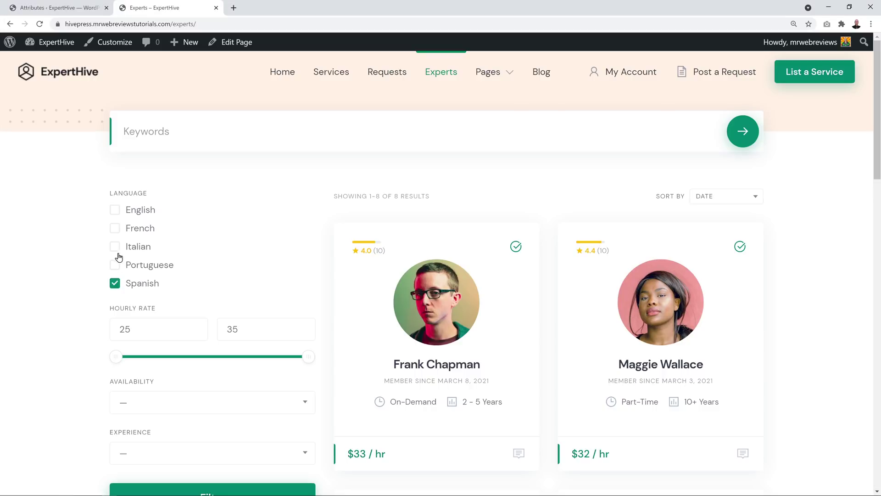
{"action": "left_click", "coordinate": [115, 246]}
{"action": "left_click", "coordinate": [115, 247]}
{"action": "left_click", "coordinate": [115, 284]}
Return to the site admin and open the first vendor in the vendors list for editing.
{"action": "left_click", "coordinate": [83, 8]}
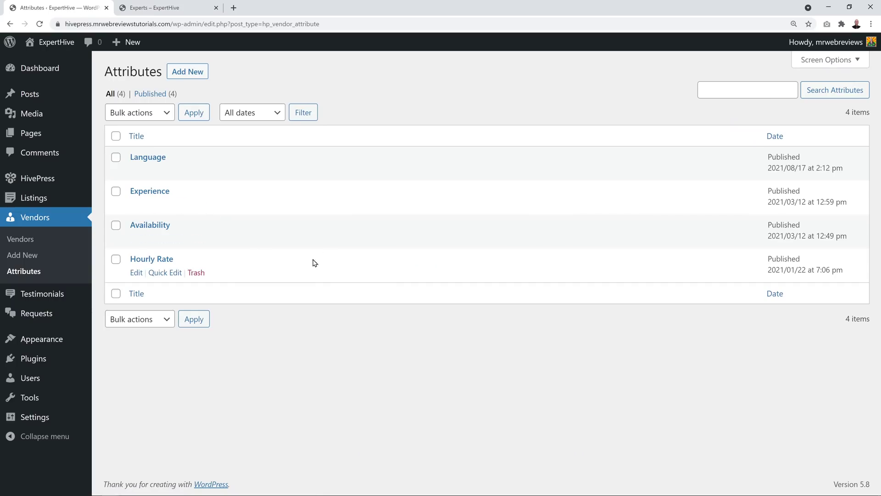
{"action": "left_click", "coordinate": [20, 242]}
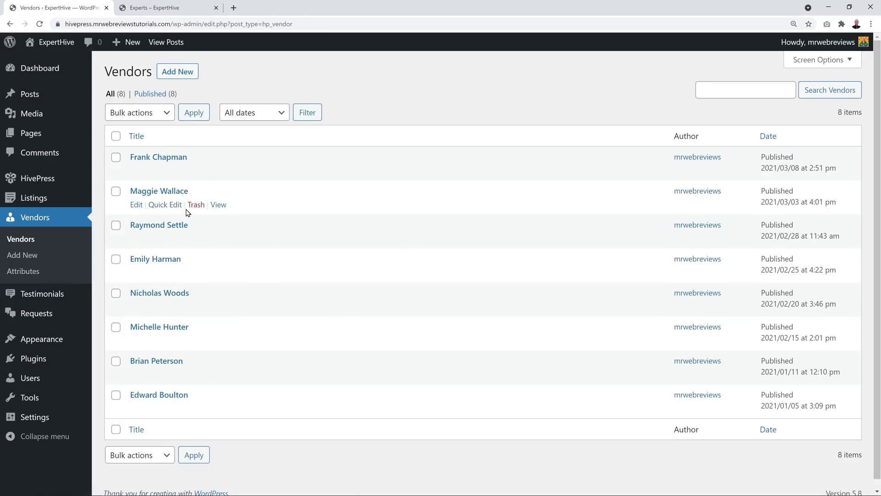
{"action": "left_click", "coordinate": [166, 161]}
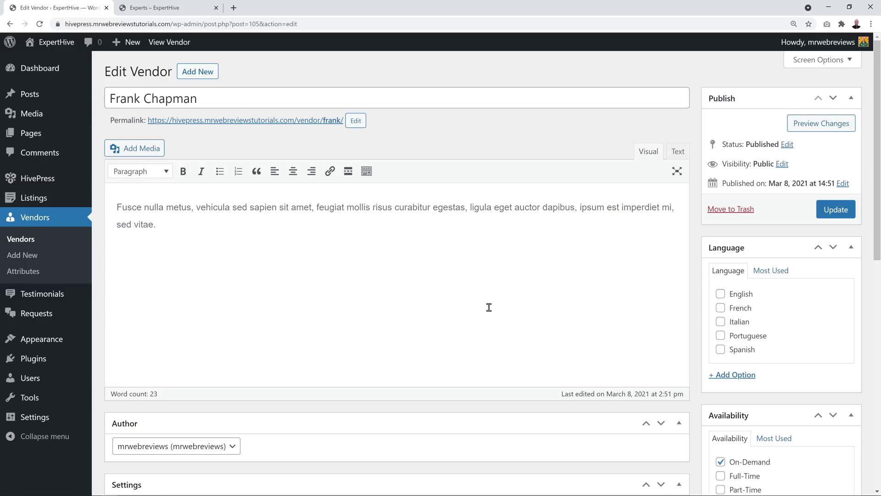
Set the vendor's Hourly Rate attribute to 35.
{"action": "scroll", "coordinate": [489, 307], "scroll_direction": "down", "scroll_amount": 5}
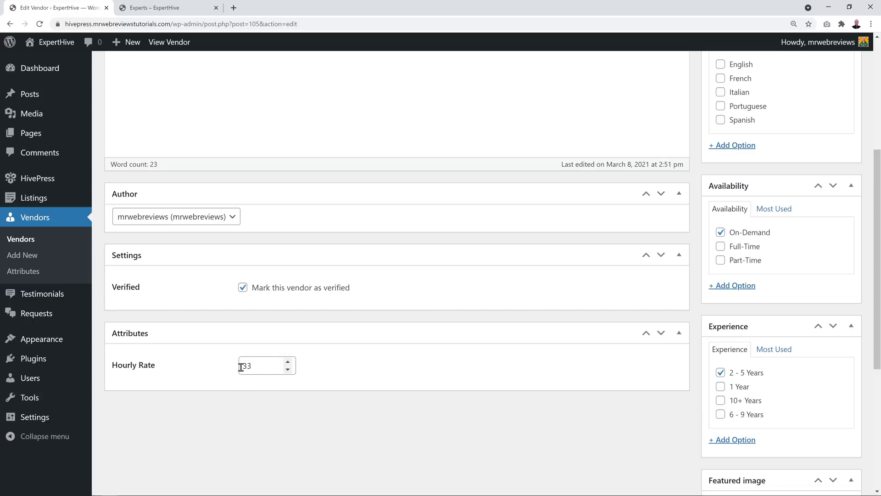
{"action": "left_click_drag", "start_coordinate": [240, 367], "coordinate": [261, 368]}
{"action": "type", "text": "35"}
{"action": "left_click", "coordinate": [297, 446]}
Assign English and Portuguese as the vendor's languages.
{"action": "scroll", "coordinate": [459, 448], "scroll_direction": "up", "scroll_amount": 5}
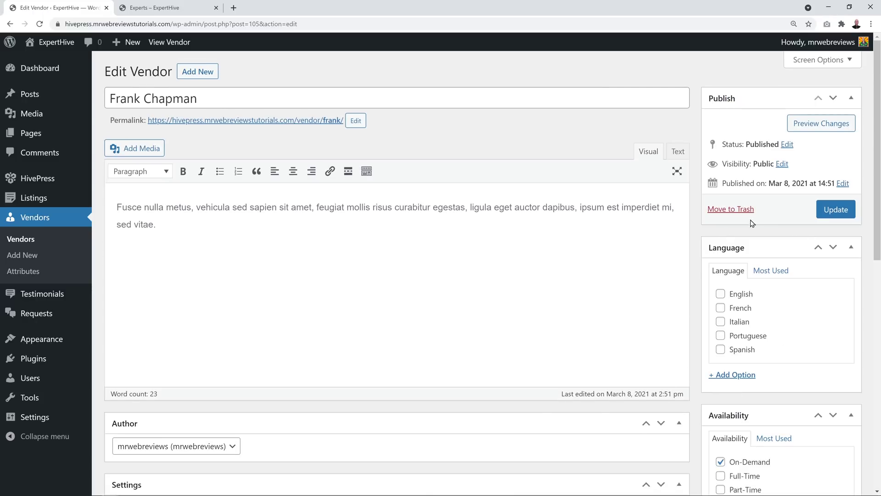
{"action": "scroll", "coordinate": [762, 287], "scroll_direction": "down", "scroll_amount": 1}
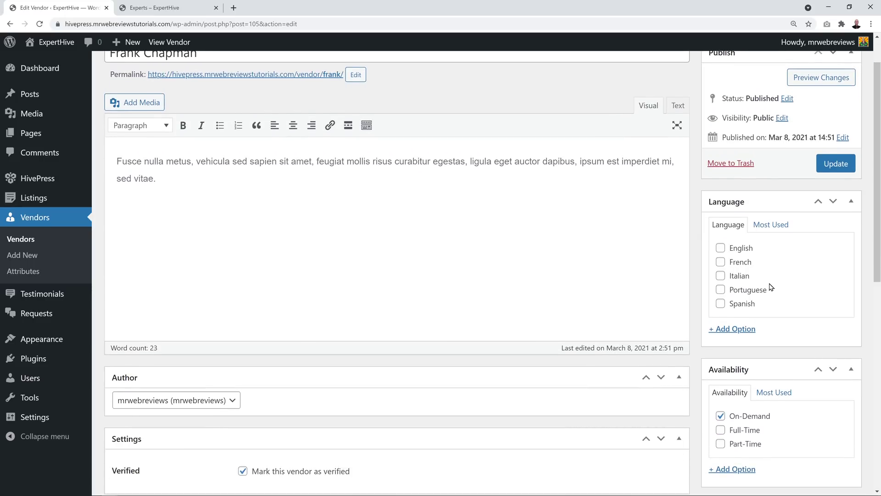
{"action": "left_click", "coordinate": [724, 249]}
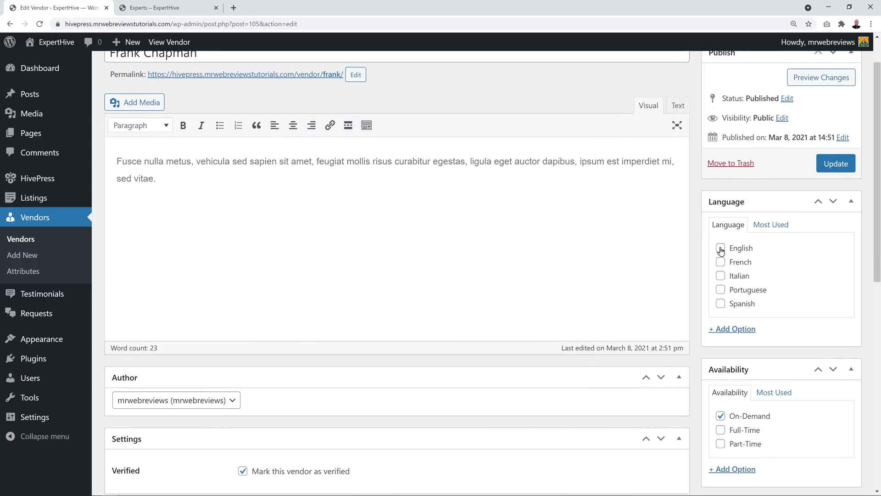
{"action": "left_click", "coordinate": [721, 290]}
Review the vendor's Availability, Experience and featured image settings.
{"action": "scroll", "coordinate": [845, 302], "scroll_direction": "down", "scroll_amount": 2}
{"action": "scroll", "coordinate": [847, 302], "scroll_direction": "down", "scroll_amount": 1}
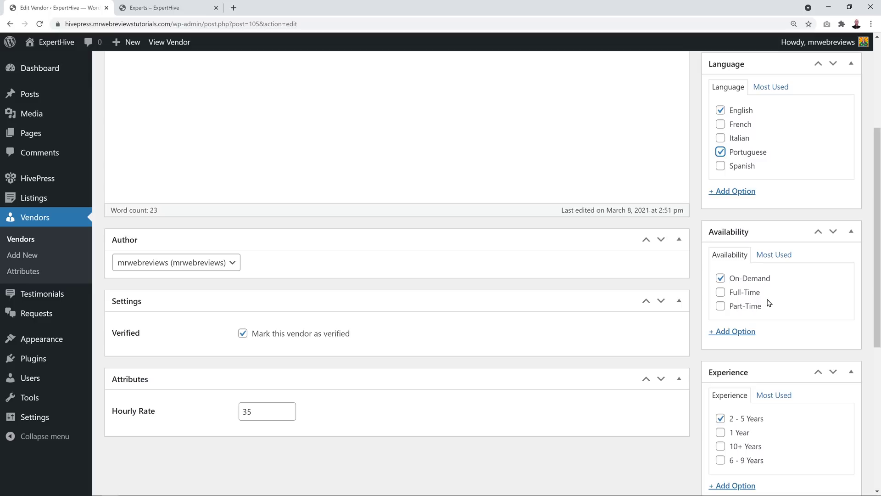
{"action": "scroll", "coordinate": [825, 301], "scroll_direction": "down", "scroll_amount": 3}
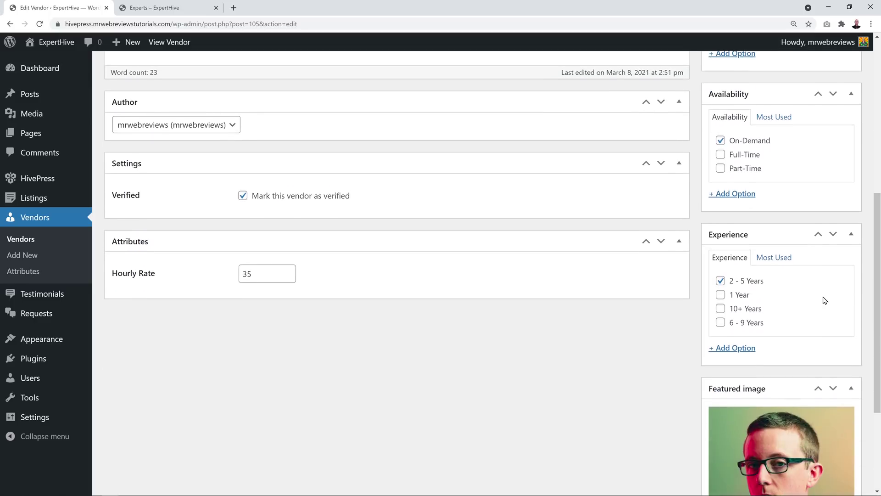
{"action": "scroll", "coordinate": [825, 300], "scroll_direction": "down", "scroll_amount": 1}
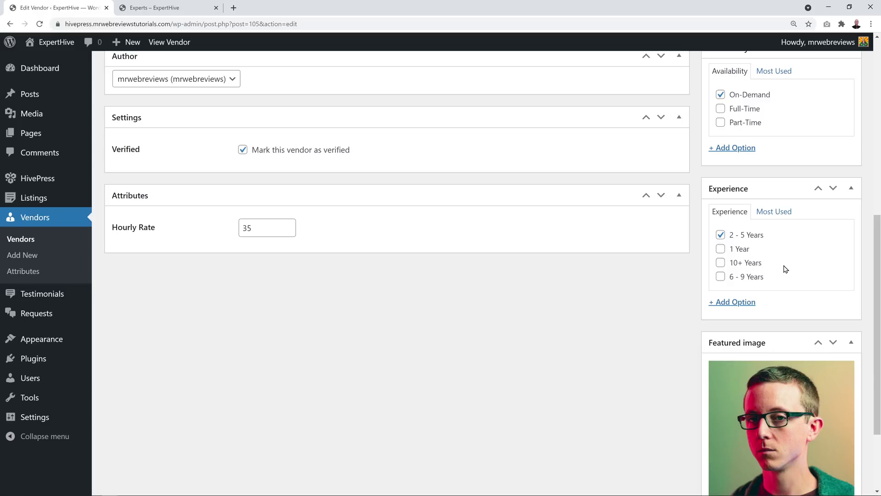
{"action": "scroll", "coordinate": [785, 268], "scroll_direction": "down", "scroll_amount": 2}
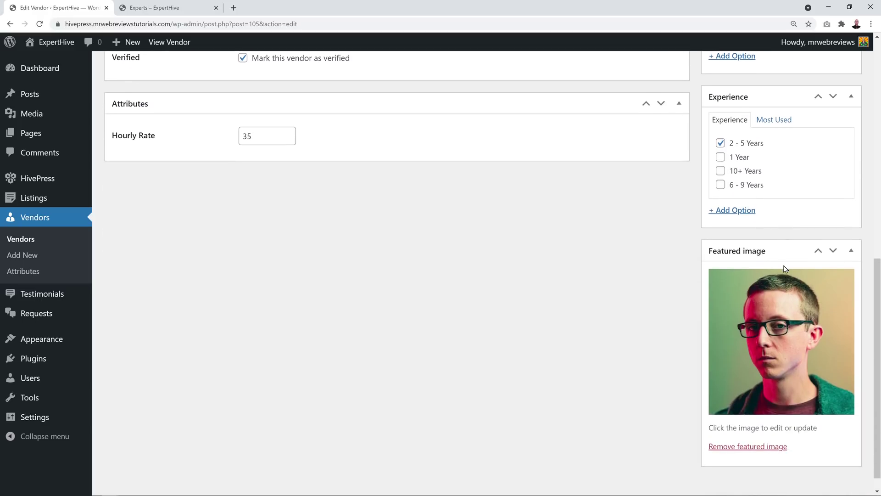
Save the changes to the vendor profile.
{"action": "scroll", "coordinate": [785, 268], "scroll_direction": "down", "scroll_amount": 1}
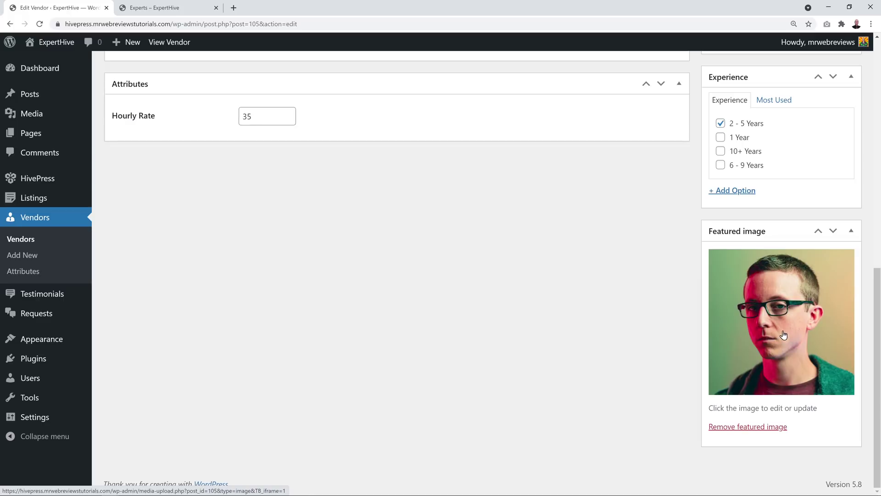
{"action": "scroll", "coordinate": [775, 215], "scroll_direction": "up", "scroll_amount": 10}
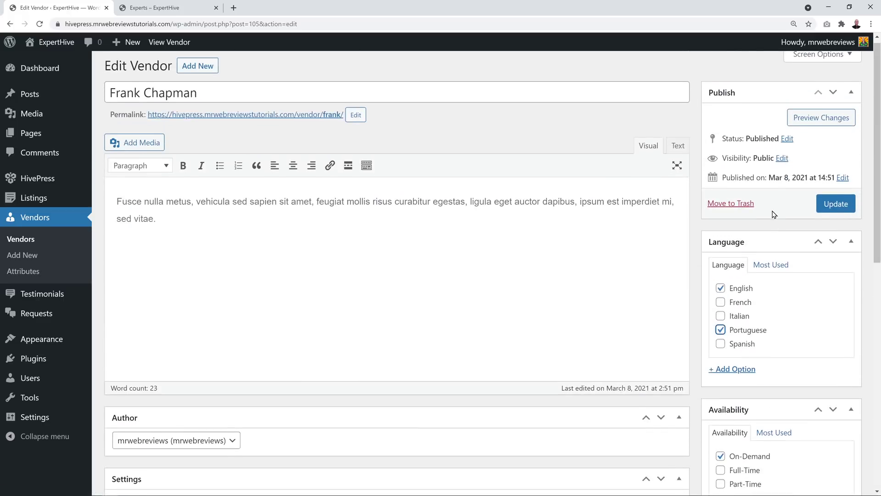
{"action": "left_click", "coordinate": [842, 212]}
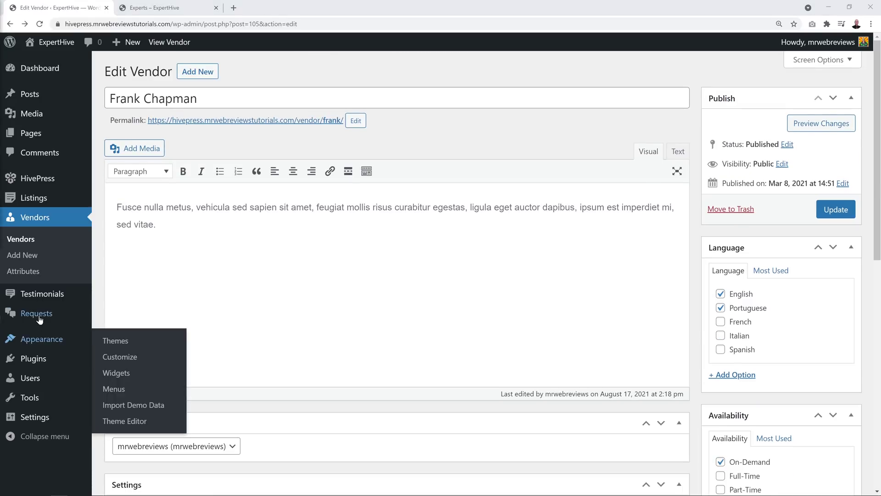
Open the service requests list in the site admin, followed by the list of request attributes.
{"action": "mouse_move", "coordinate": [40, 310]}
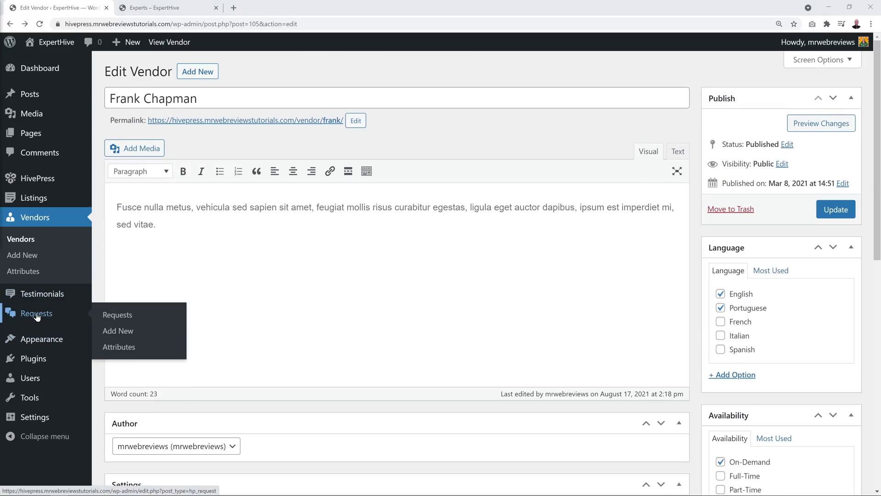
{"action": "left_click", "coordinate": [118, 317]}
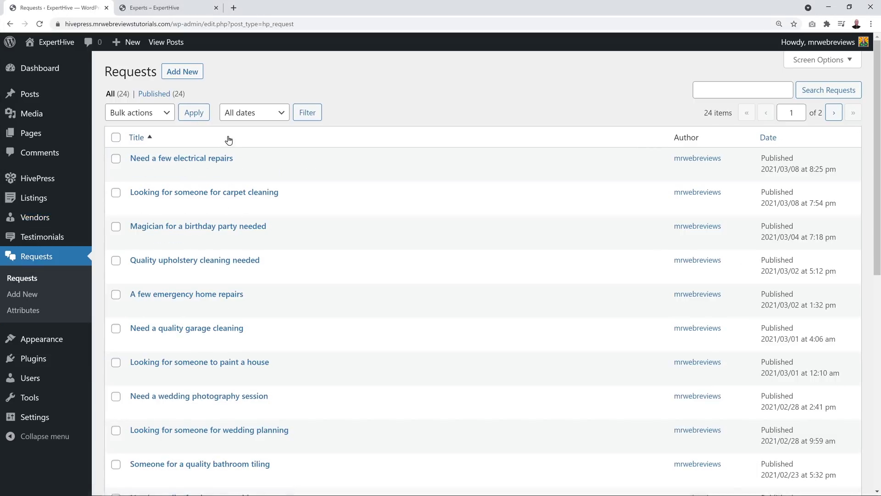
{"action": "left_click", "coordinate": [36, 313]}
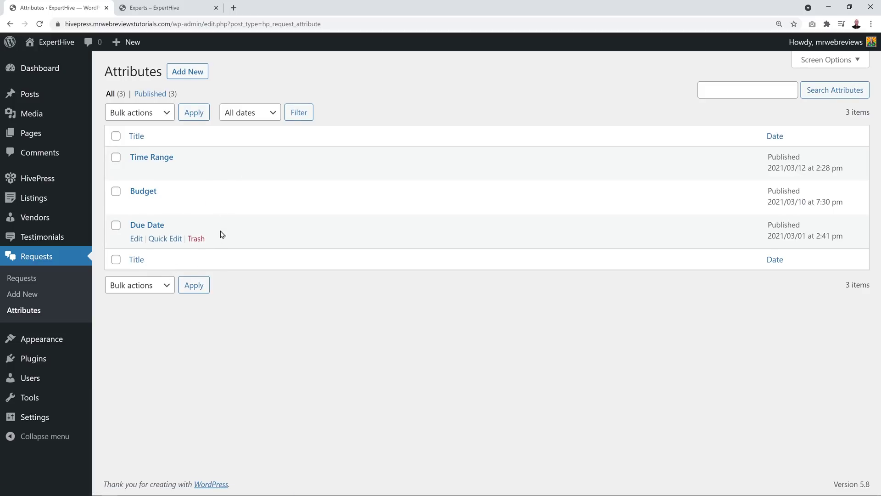
Examine the Budget, Due Date and Time Range filters on the live Requests page, and return to the request attributes list.
{"action": "left_click", "coordinate": [183, 11]}
{"action": "left_click", "coordinate": [394, 76]}
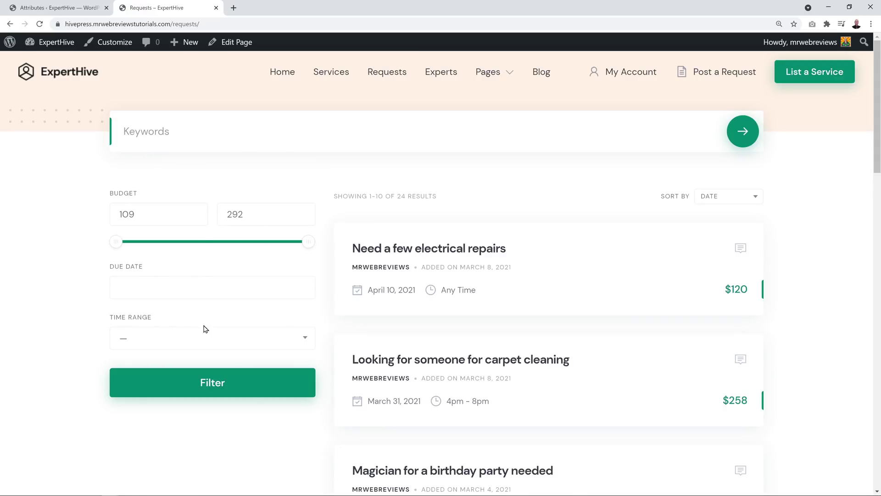
{"action": "left_click", "coordinate": [55, 8]}
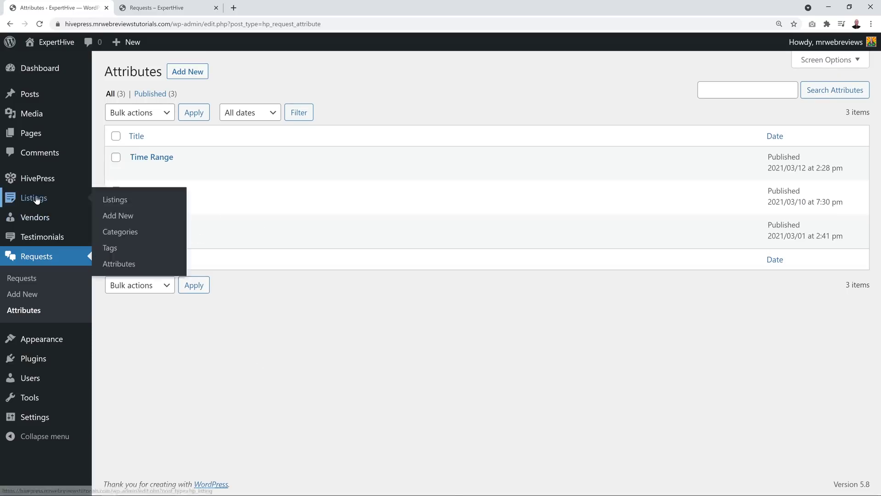
{"action": "mouse_move", "coordinate": [32, 221]}
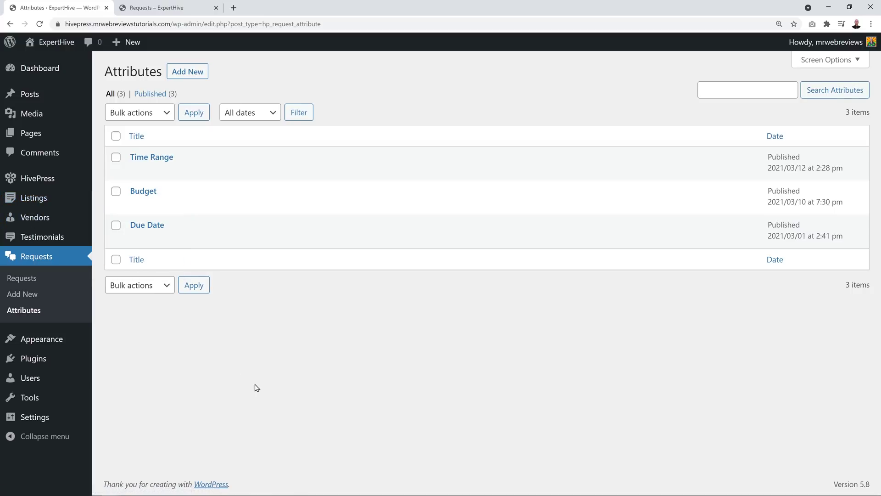
Open the testimonials list in the site admin and find the Testimonials section on the live homepage.
{"action": "left_click", "coordinate": [54, 238]}
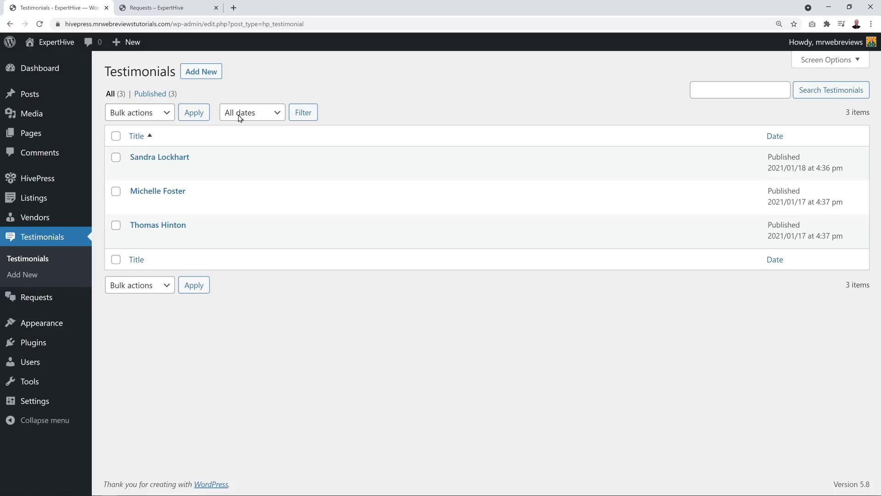
{"action": "left_click", "coordinate": [160, 8]}
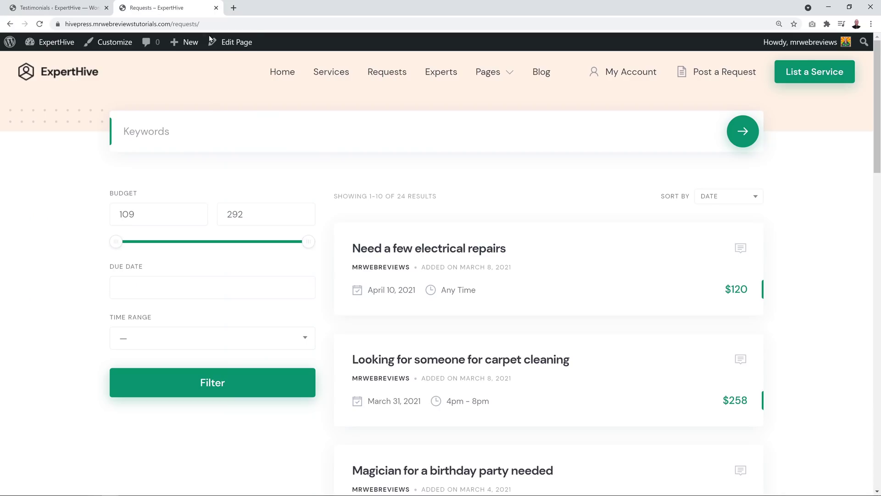
{"action": "left_click", "coordinate": [284, 79]}
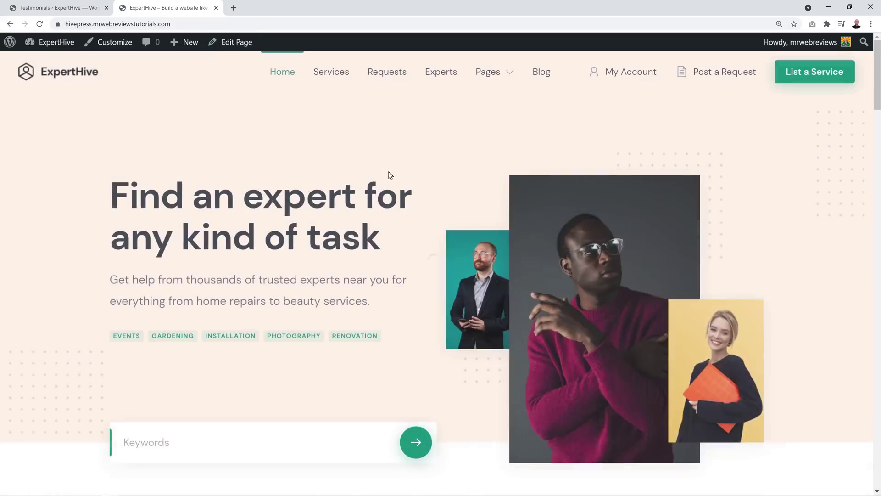
{"action": "scroll", "coordinate": [576, 249], "scroll_direction": "down", "scroll_amount": 20}
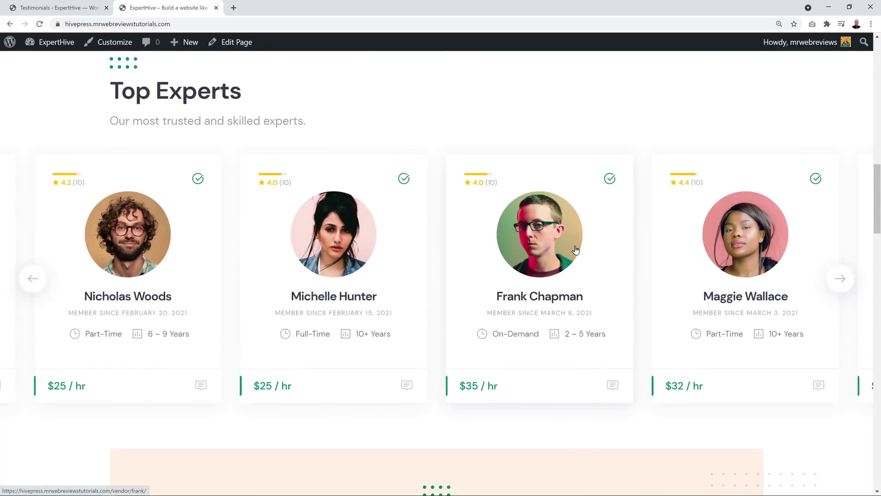
{"action": "scroll", "coordinate": [577, 249], "scroll_direction": "down", "scroll_amount": 10}
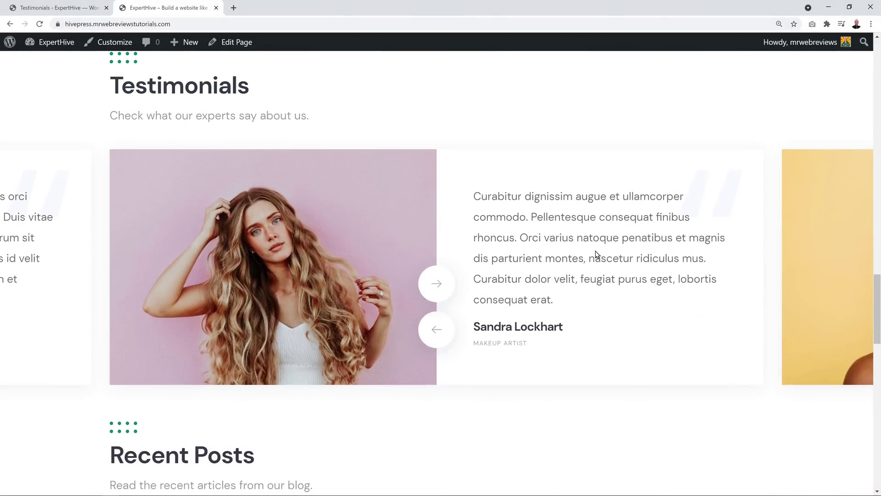
Browse forward and back through the testimonials carousel on the homepage.
{"action": "left_click", "coordinate": [437, 284]}
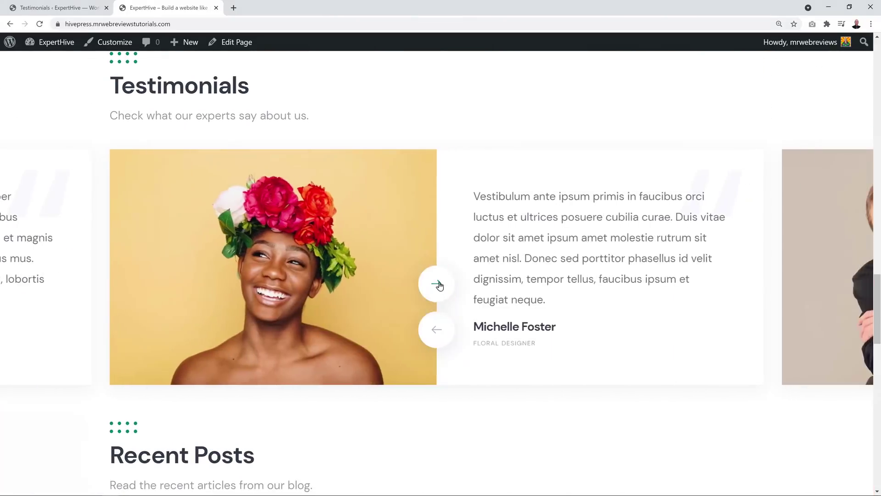
{"action": "left_click", "coordinate": [439, 285]}
{"action": "left_click", "coordinate": [437, 330]}
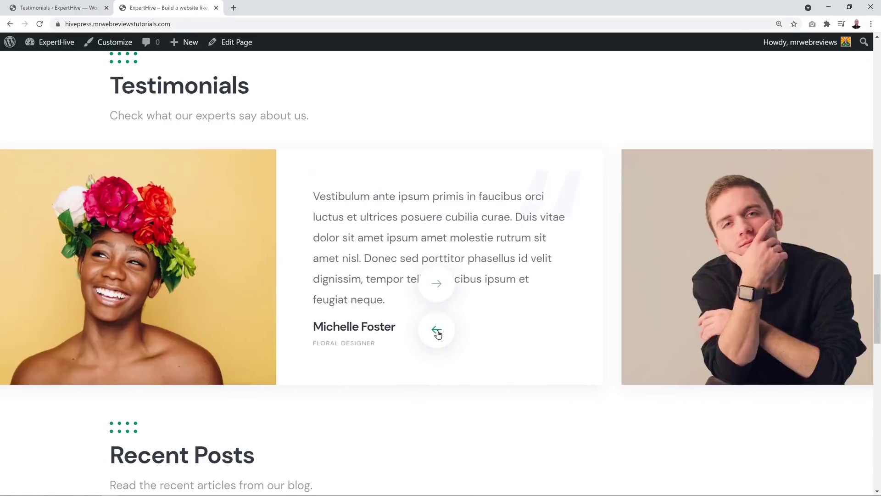
{"action": "left_click", "coordinate": [437, 330]}
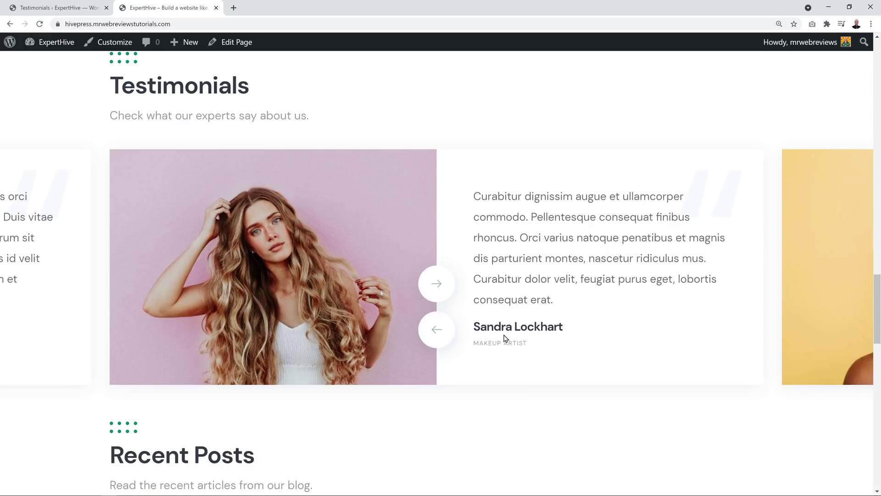
Compare the testimonials shown in the homepage carousel with the entries in the admin testimonials list.
{"action": "left_click", "coordinate": [46, 8]}
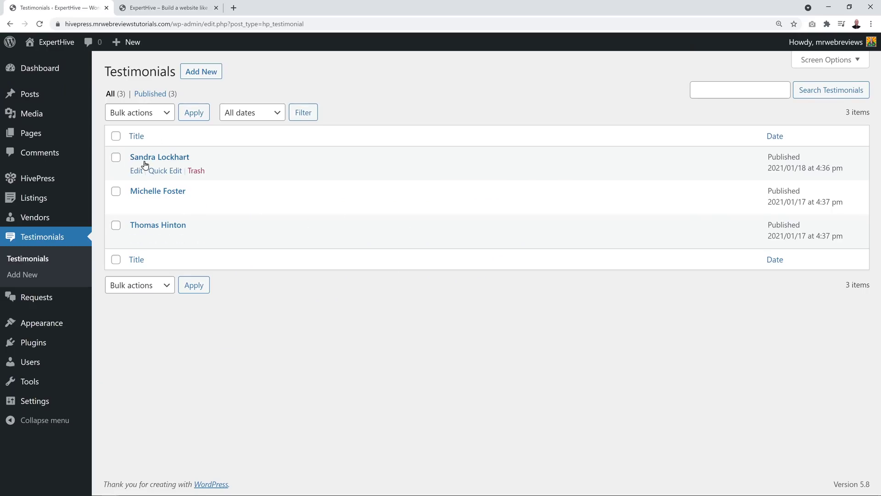
{"action": "left_click", "coordinate": [184, 7]}
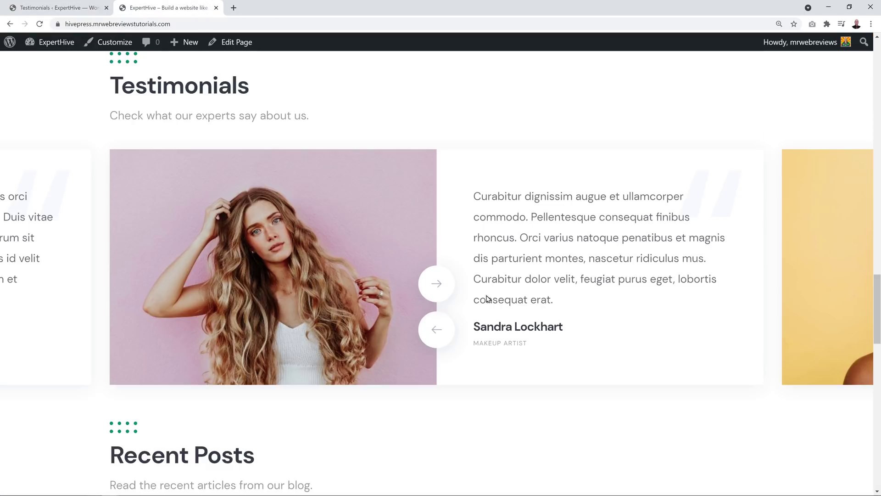
{"action": "left_click", "coordinate": [440, 330]}
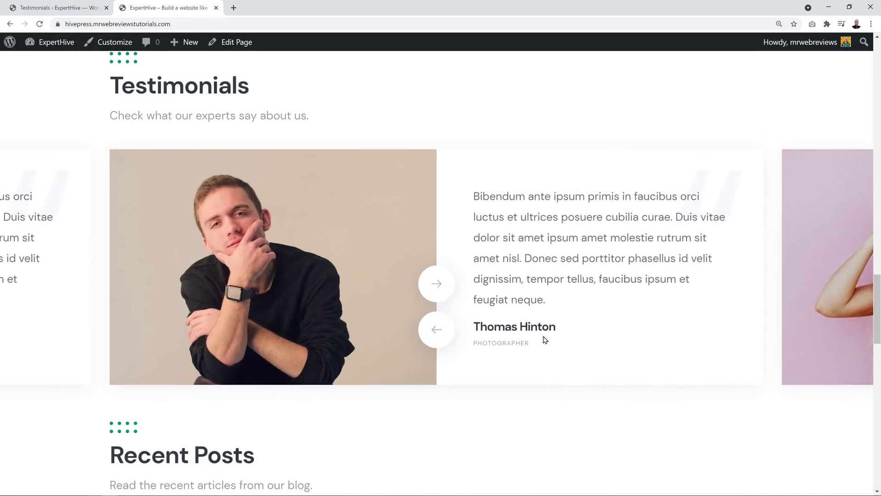
{"action": "left_click", "coordinate": [68, 9]}
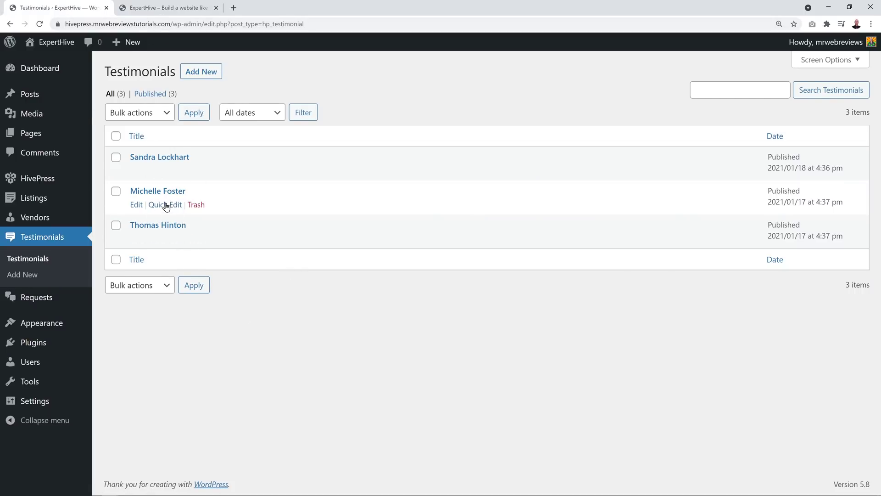
{"action": "left_click", "coordinate": [147, 8]}
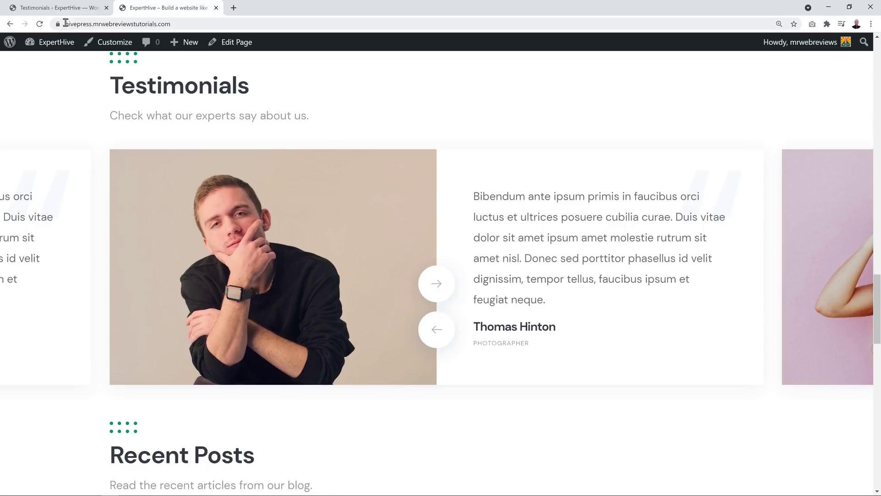
{"action": "left_click", "coordinate": [64, 8]}
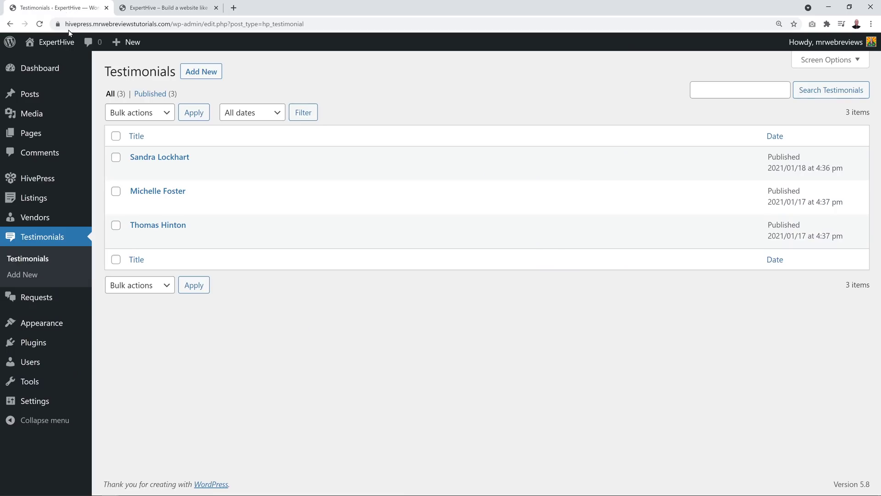
Open the first testimonial for editing, review its text, URL, Position and featured image, and save it.
{"action": "left_click", "coordinate": [170, 161]}
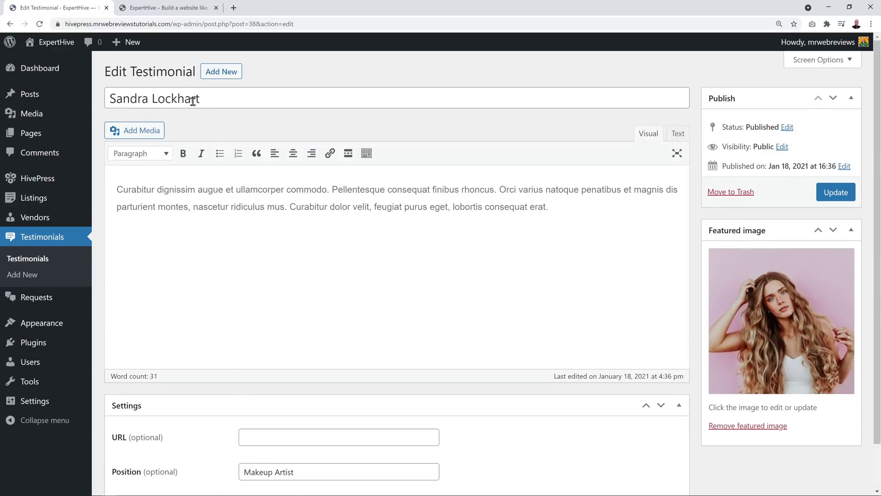
{"action": "scroll", "coordinate": [460, 290], "scroll_direction": "down", "scroll_amount": 2}
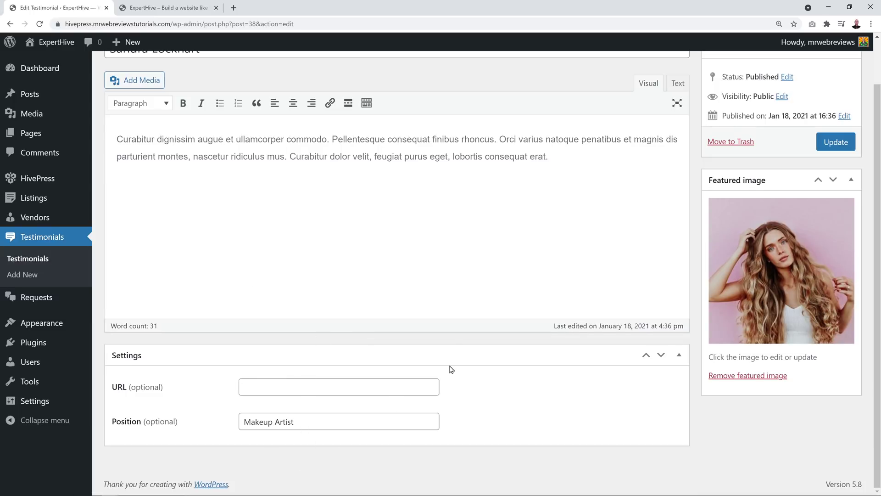
{"action": "scroll", "coordinate": [453, 351], "scroll_direction": "up", "scroll_amount": 2}
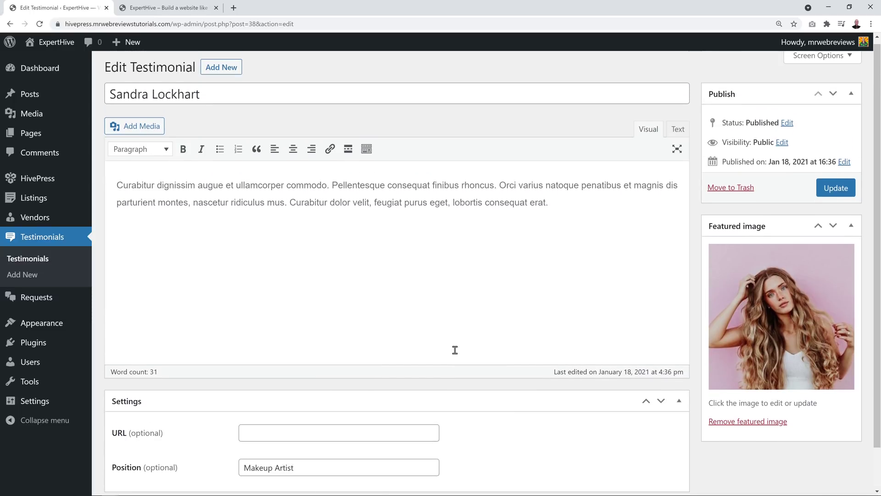
{"action": "left_click", "coordinate": [820, 194]}
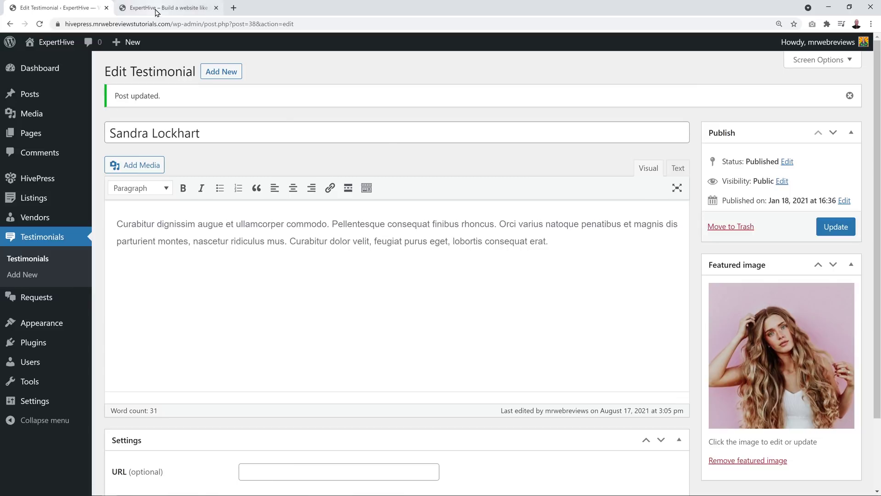
Check the saved makeup artist testimonial in the homepage carousel and return to its edit page.
{"action": "left_click", "coordinate": [157, 10]}
{"action": "left_click", "coordinate": [437, 283]}
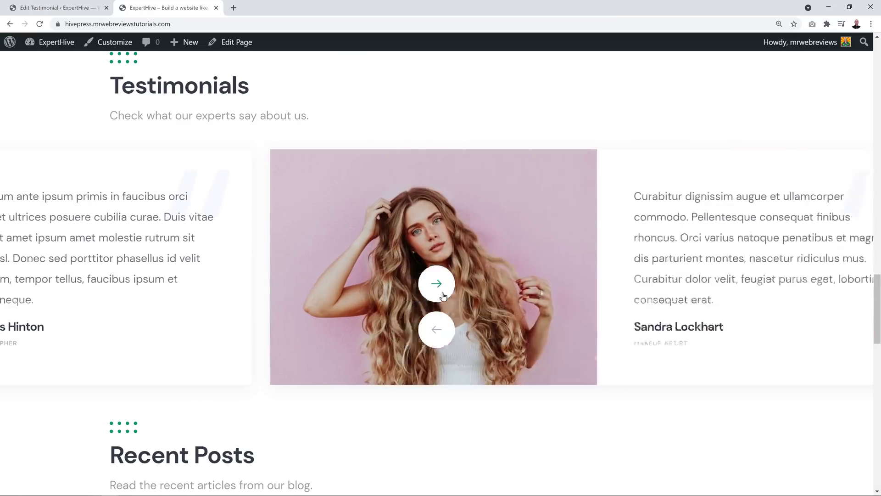
{"action": "left_click", "coordinate": [59, 10]}
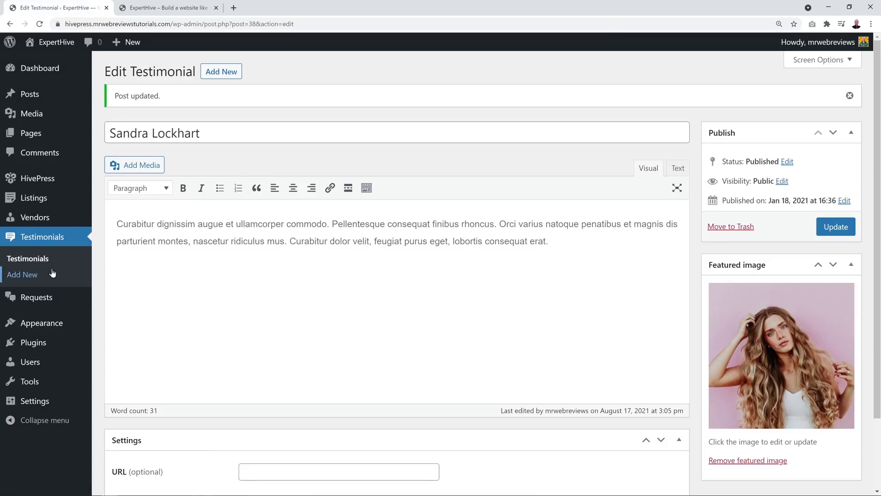
View the blank form for adding a new testimonial and return to the testimonials list.
{"action": "left_click", "coordinate": [27, 259]}
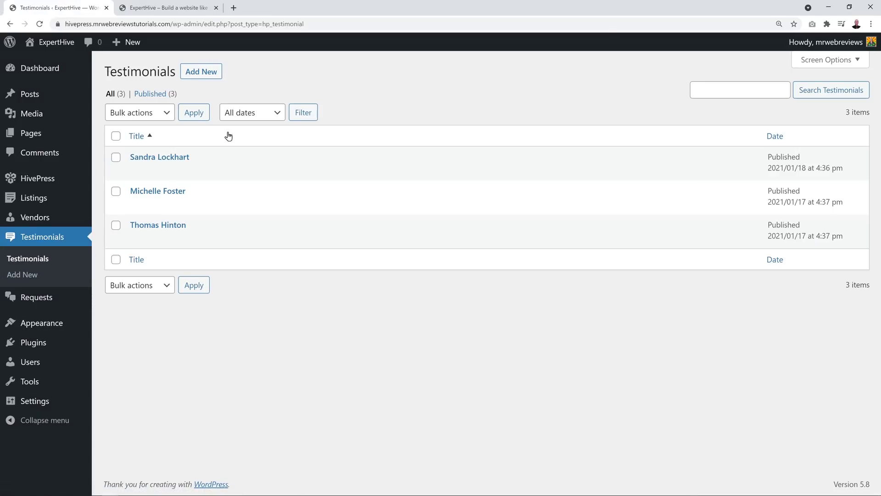
{"action": "left_click", "coordinate": [204, 73]}
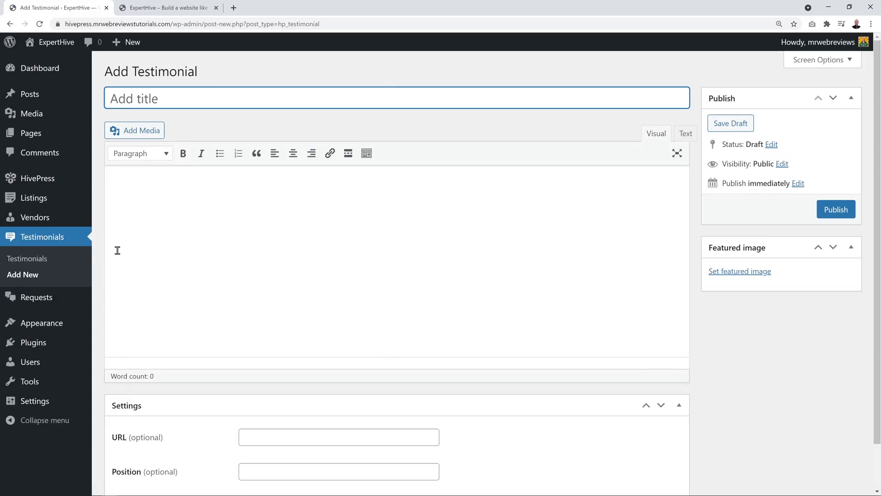
{"action": "left_click", "coordinate": [24, 265]}
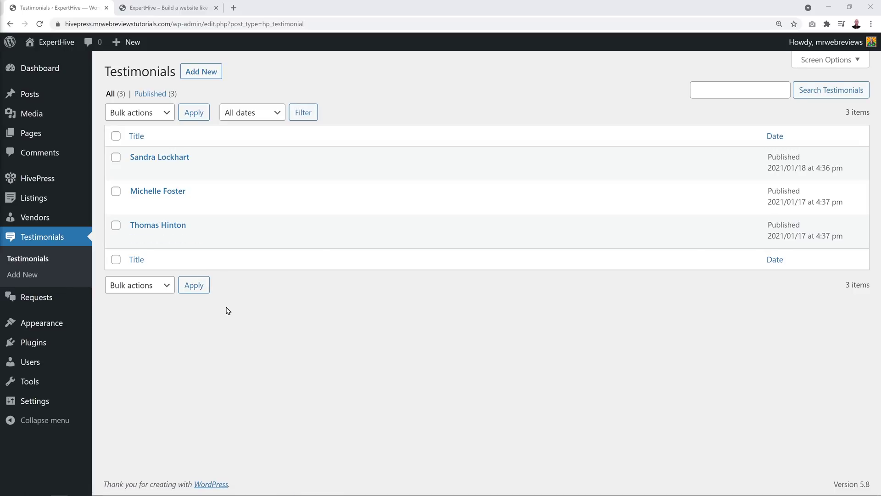
Review the live homepage from the hero section through Top Experts and Testimonials to Recent Posts.
{"action": "mouse_move", "coordinate": [58, 185]}
{"action": "left_click", "coordinate": [182, 9]}
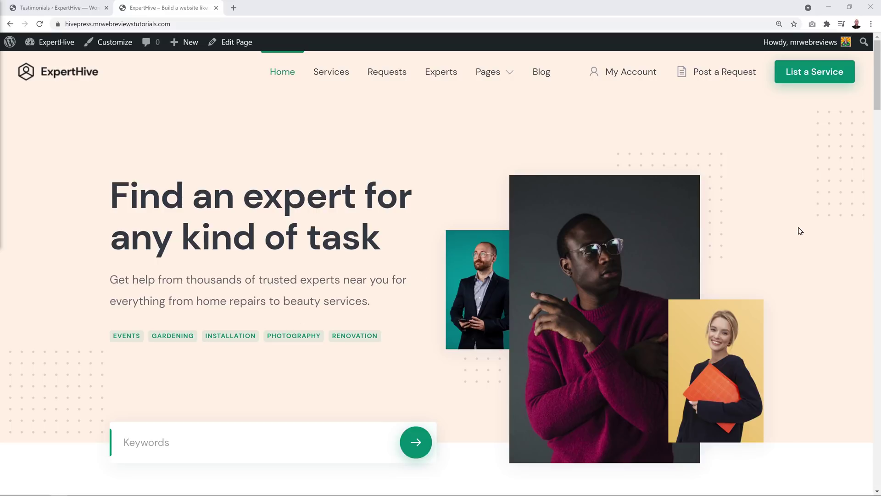
{"action": "scroll", "coordinate": [800, 231], "scroll_direction": "down", "scroll_amount": 15}
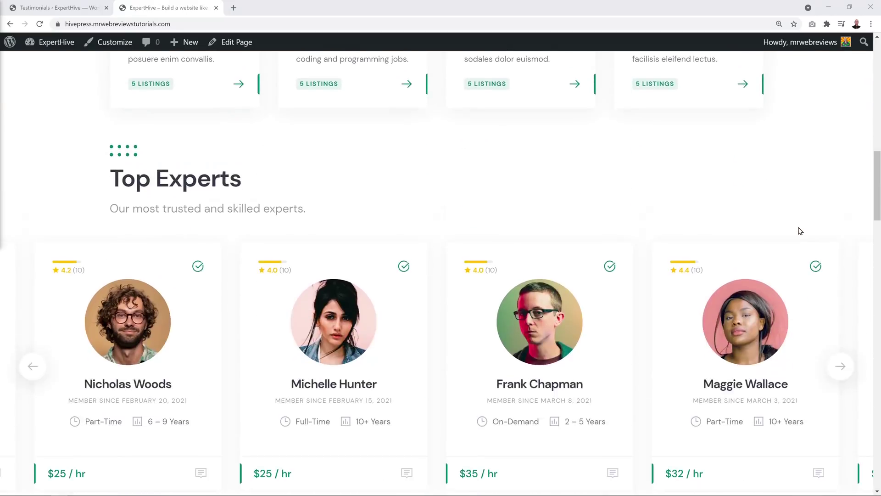
{"action": "scroll", "coordinate": [801, 231], "scroll_direction": "down", "scroll_amount": 15}
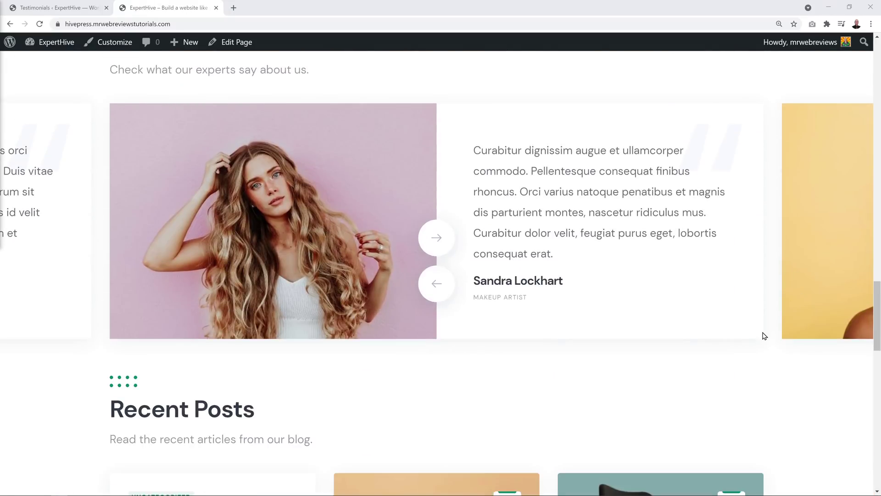
Open the Site Identity settings in the theme customizer and remove the current ExpertHive logo.
{"action": "scroll", "coordinate": [801, 329], "scroll_direction": "up", "scroll_amount": 20}
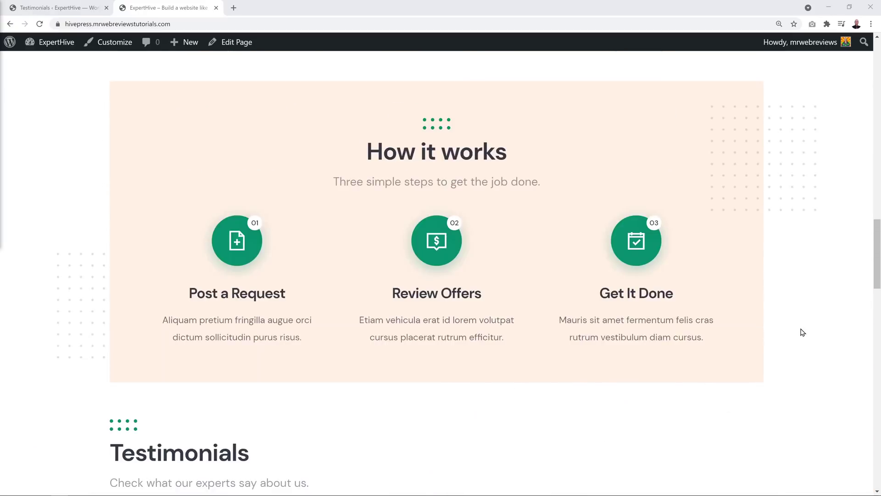
{"action": "scroll", "coordinate": [804, 323], "scroll_direction": "up", "scroll_amount": 8}
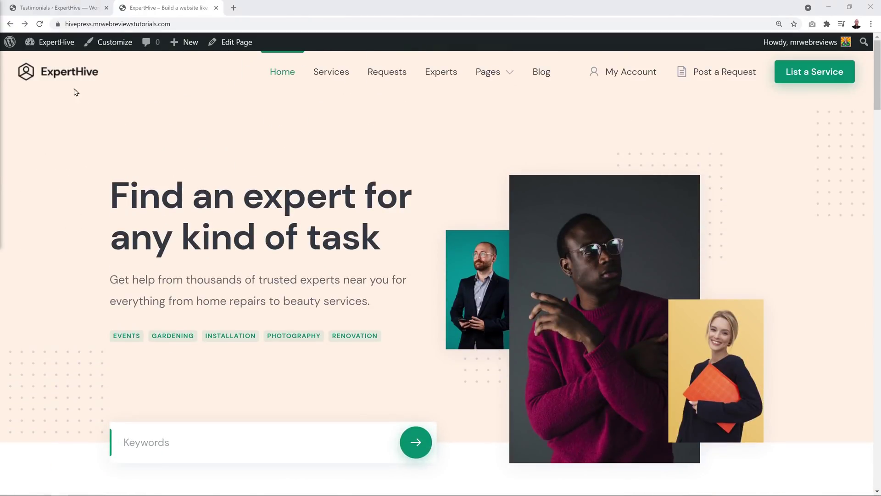
{"action": "left_click", "coordinate": [72, 10]}
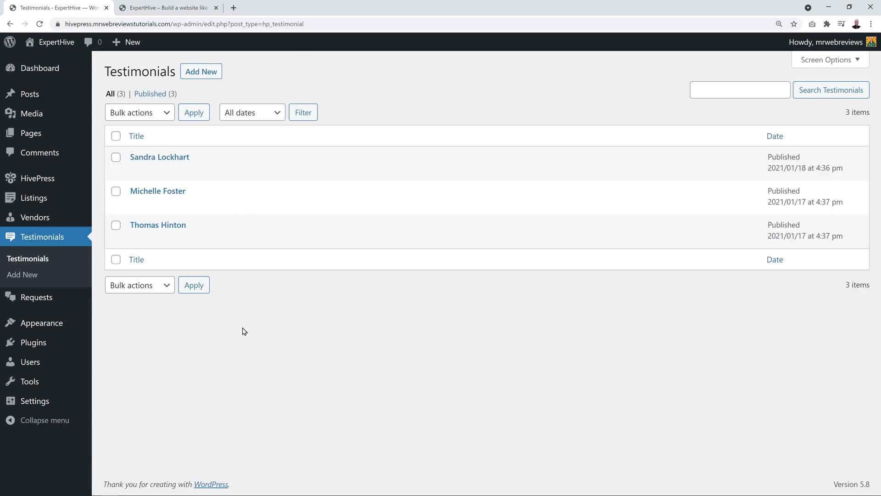
{"action": "mouse_move", "coordinate": [52, 327]}
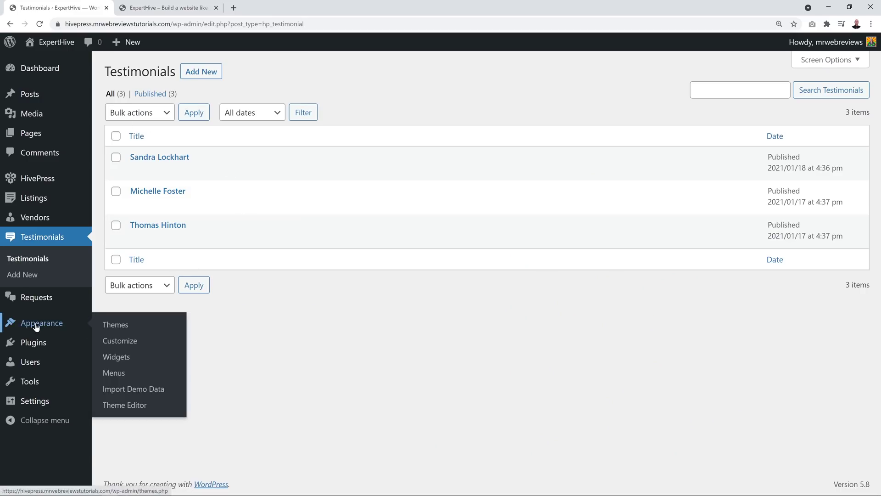
{"action": "left_click", "coordinate": [124, 344]}
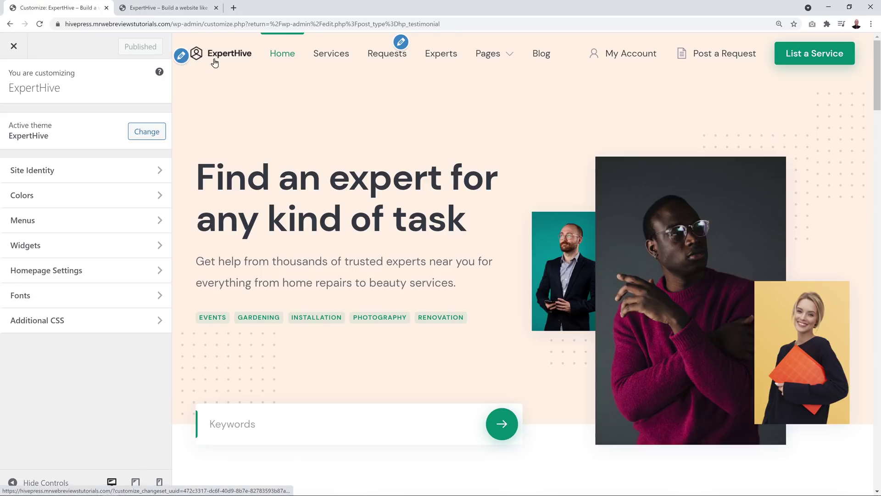
{"action": "left_click", "coordinate": [181, 55]}
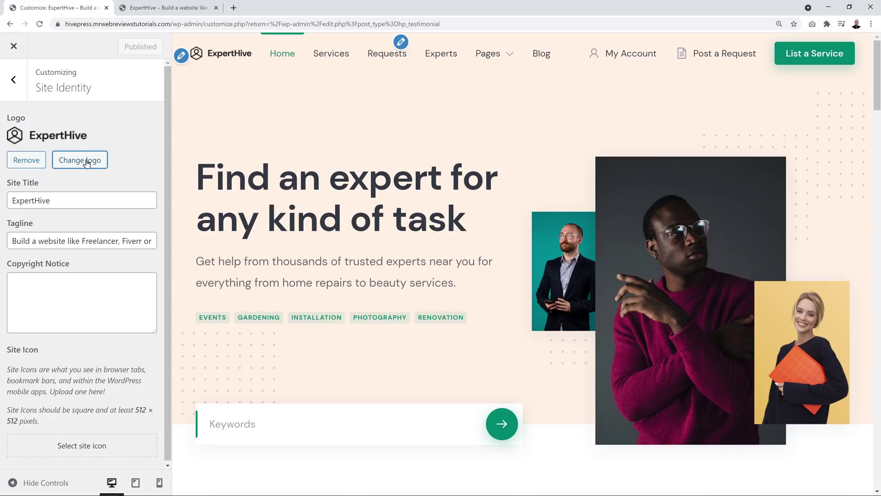
{"action": "left_click", "coordinate": [36, 164]}
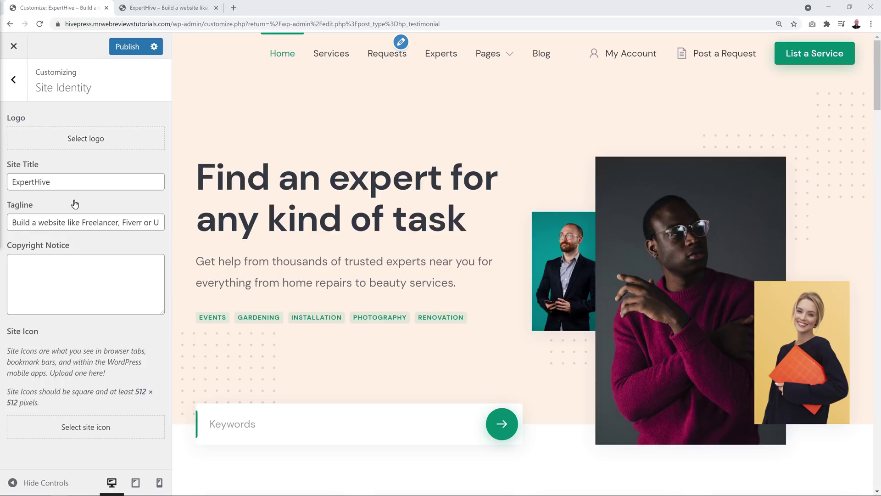
Upload logo.png as the site logo without cropping it and publish the change.
{"action": "left_click", "coordinate": [117, 145]}
{"action": "left_click", "coordinate": [49, 95]}
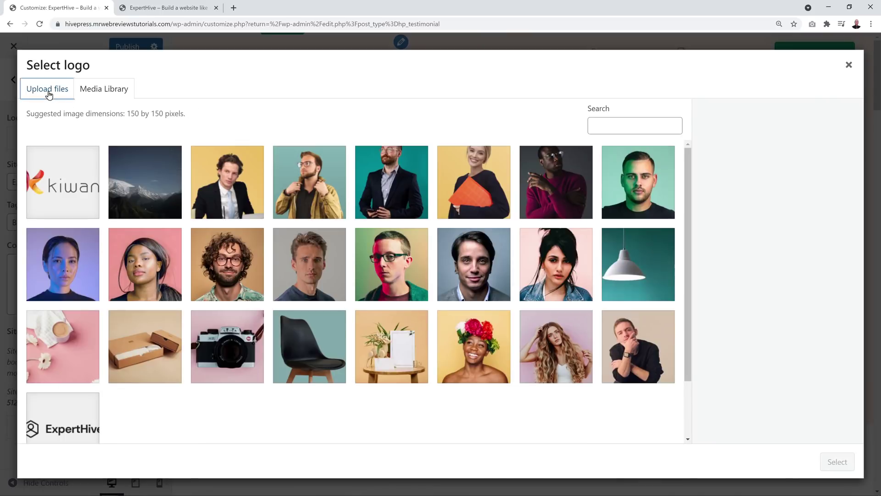
{"action": "left_click", "coordinate": [442, 268]}
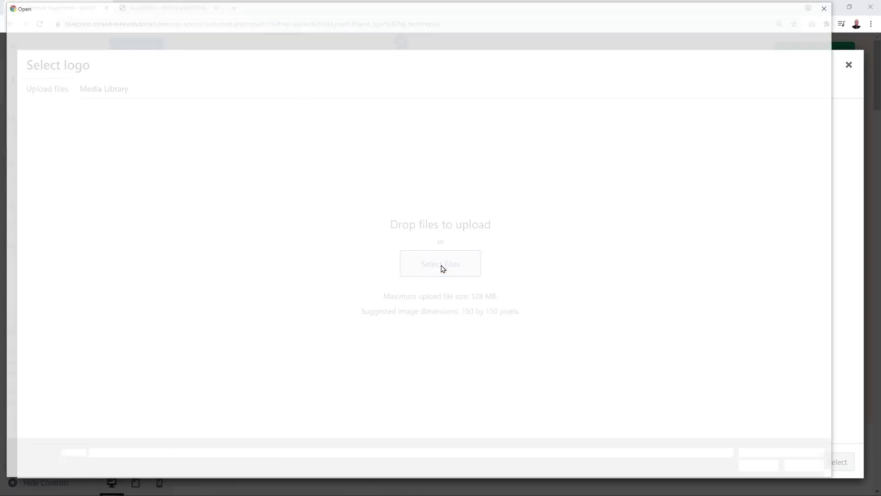
{"action": "left_click", "coordinate": [264, 86]}
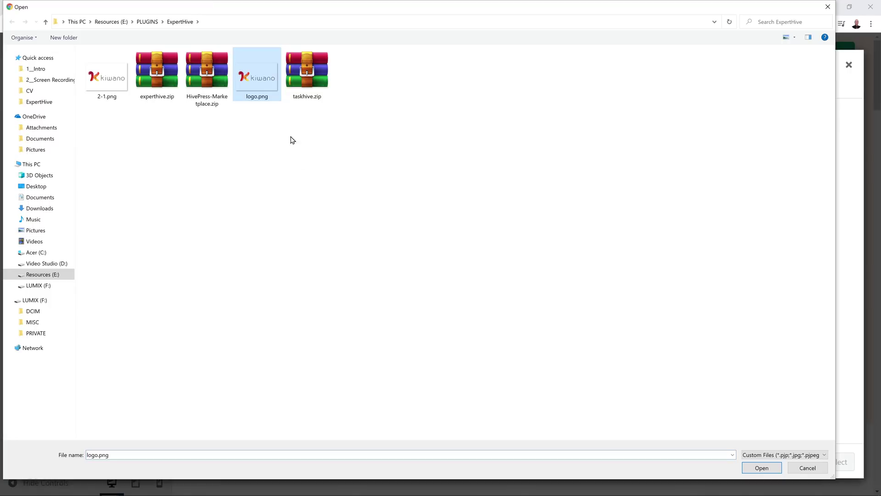
{"action": "left_click", "coordinate": [751, 467]}
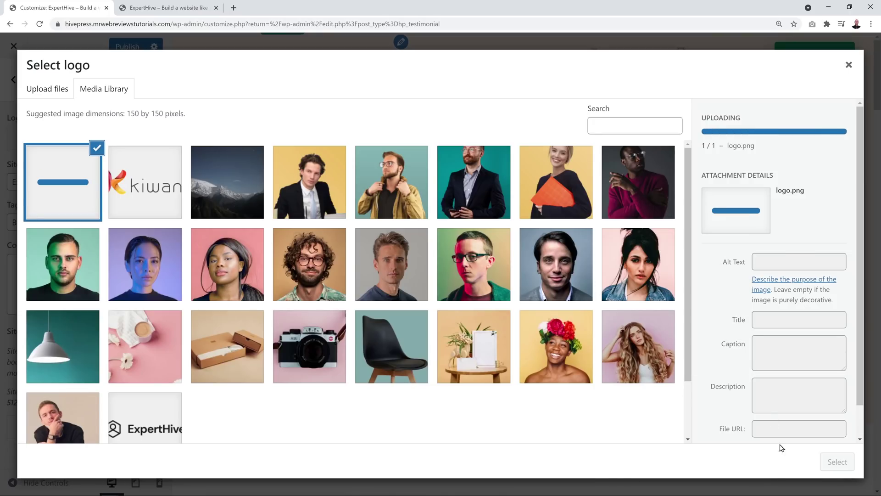
{"action": "left_click", "coordinate": [837, 463]}
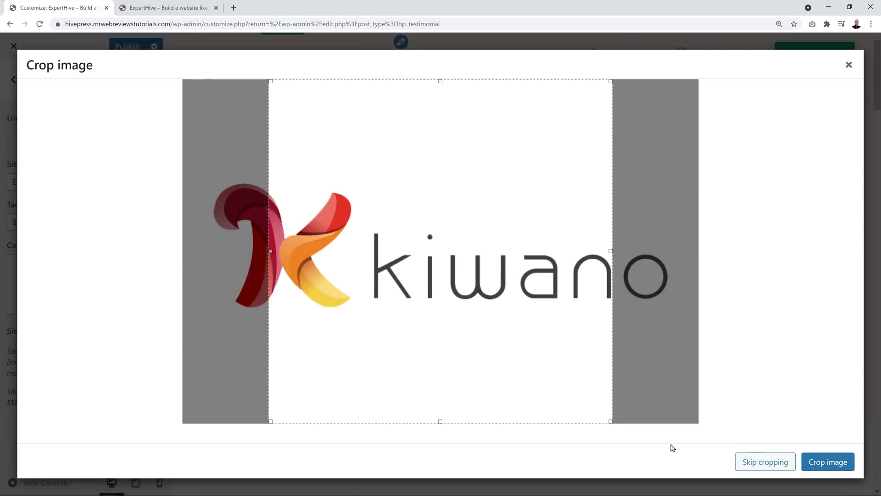
{"action": "left_click", "coordinate": [759, 464]}
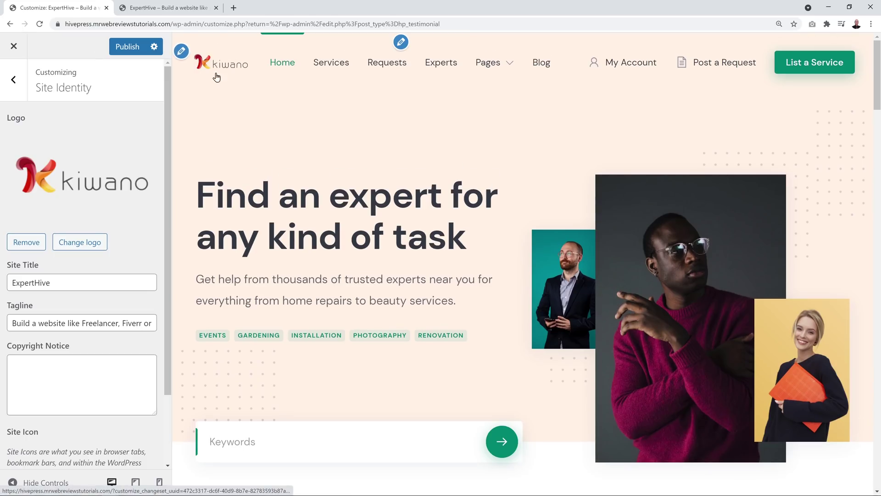
{"action": "left_click", "coordinate": [128, 48]}
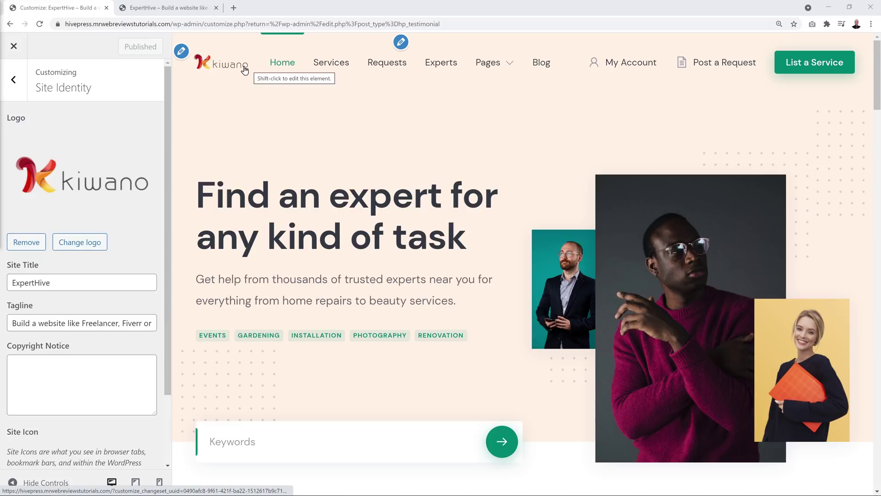
Upload favicon.png from the ExpertHive folder and select it as the site icon.
{"action": "scroll", "coordinate": [112, 268], "scroll_direction": "down", "scroll_amount": 2}
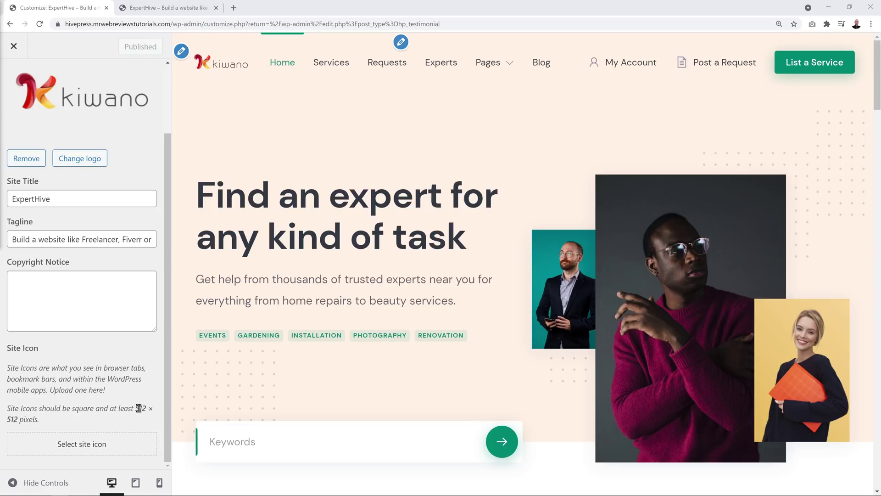
{"action": "left_click", "coordinate": [98, 445]}
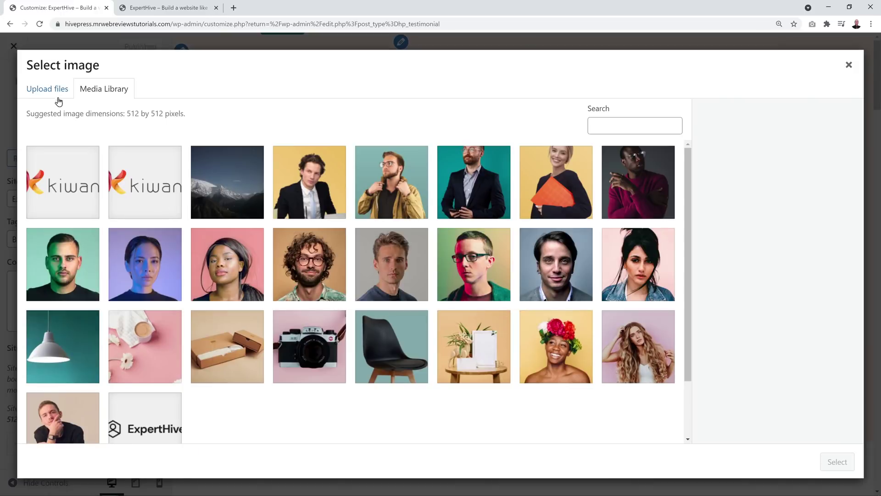
{"action": "left_click", "coordinate": [55, 95]}
{"action": "left_click", "coordinate": [434, 269]}
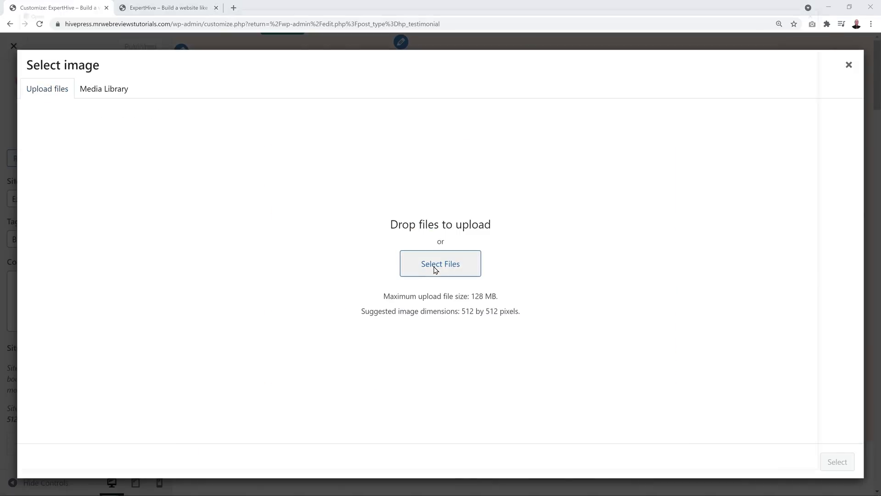
{"action": "left_click", "coordinate": [224, 86]}
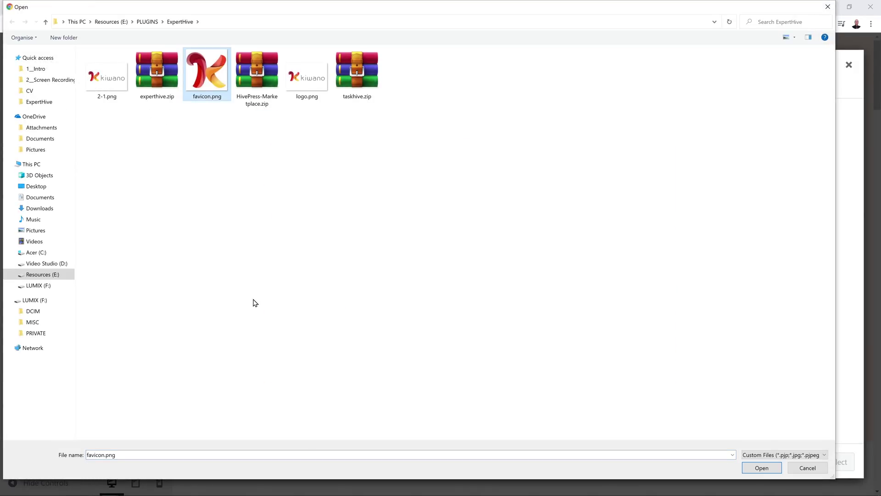
{"action": "left_click", "coordinate": [760, 468]}
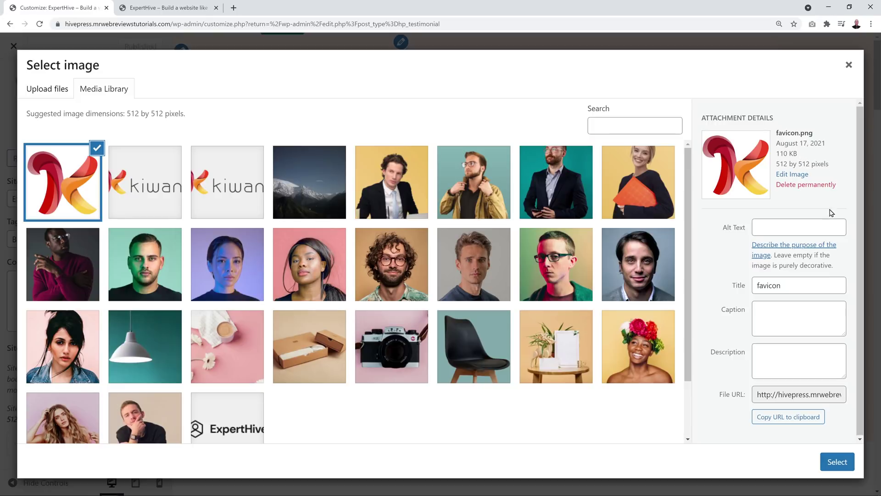
{"action": "left_click", "coordinate": [830, 461]}
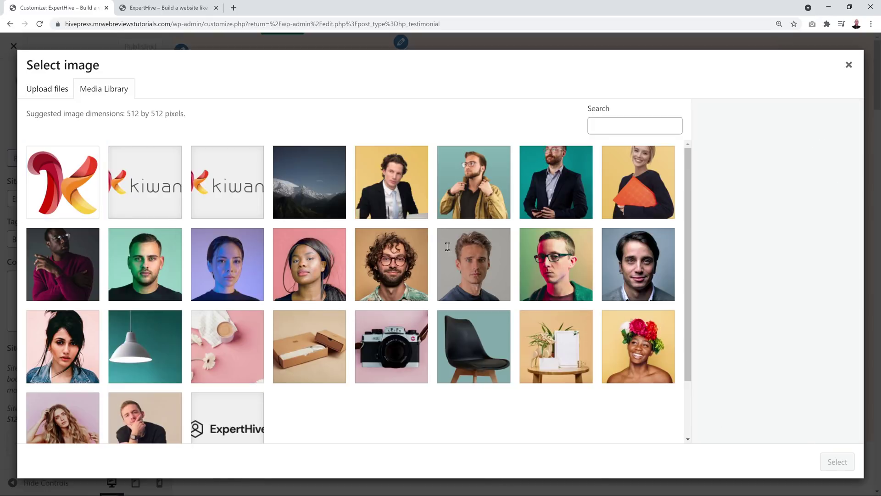
{"action": "key", "text": "Escape"}
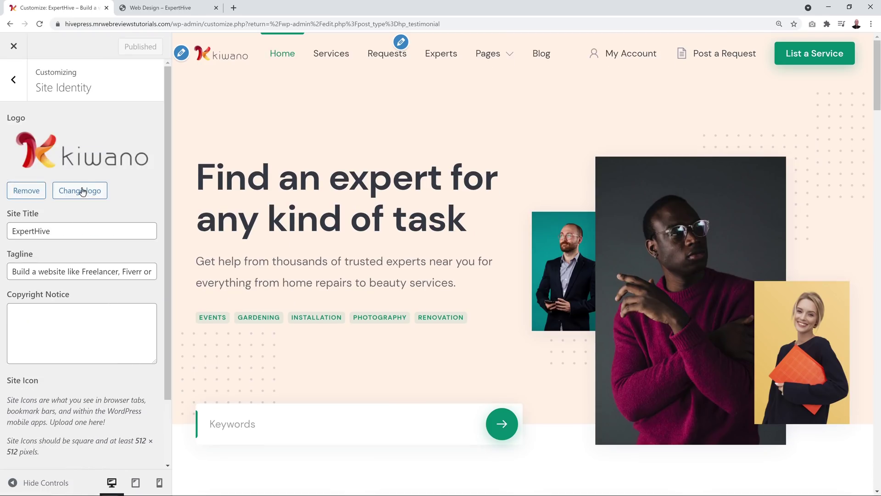
Open the live site's homepage to check the new logo and browser tab icon.
{"action": "left_click", "coordinate": [152, 8]}
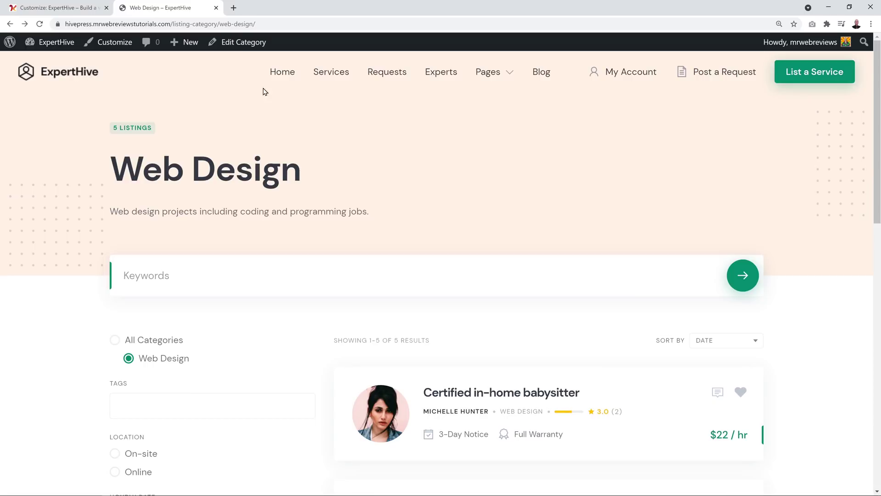
{"action": "left_click", "coordinate": [281, 74]}
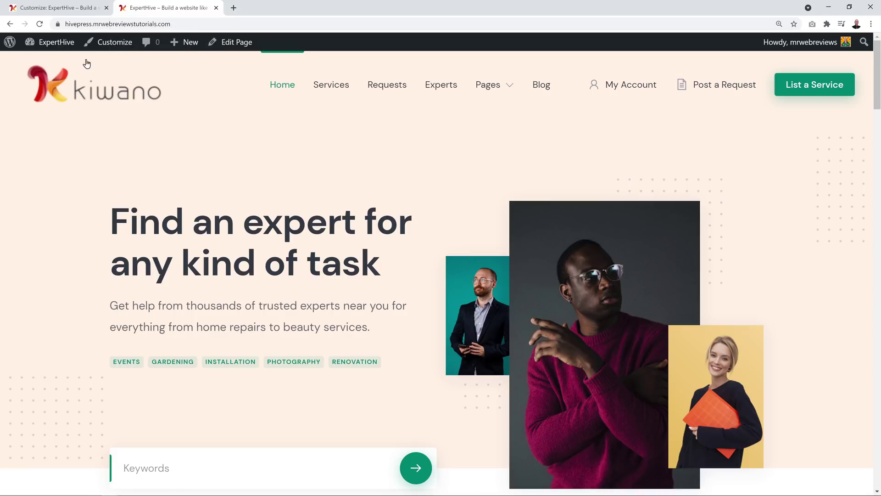
Open the site customizer's color settings and set the primary color to blue #005bd3.
{"action": "left_click", "coordinate": [67, 6]}
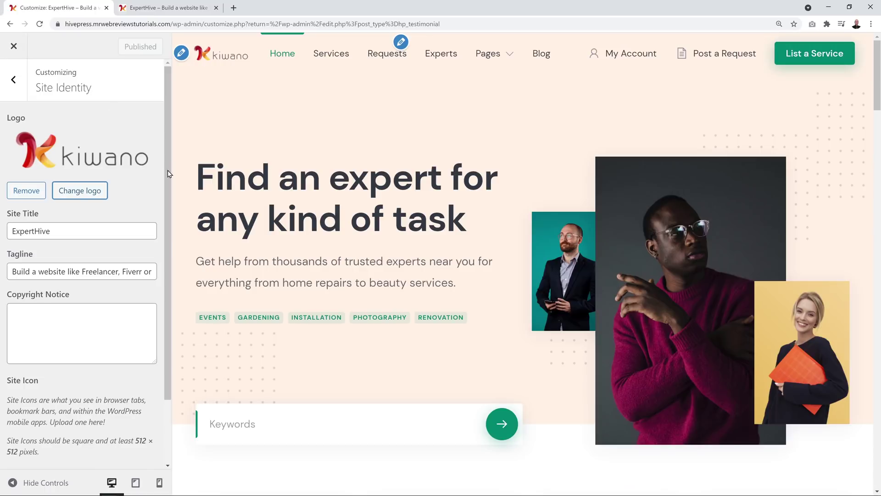
{"action": "left_click", "coordinate": [14, 80]}
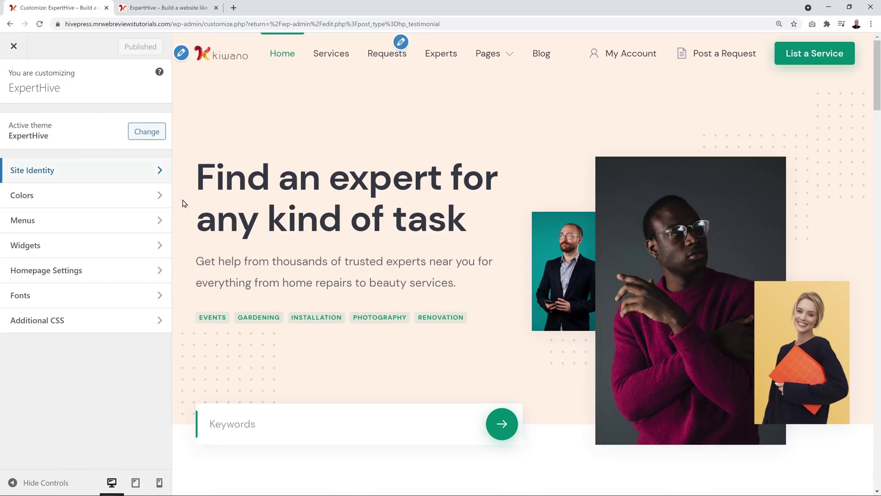
{"action": "left_click", "coordinate": [41, 200]}
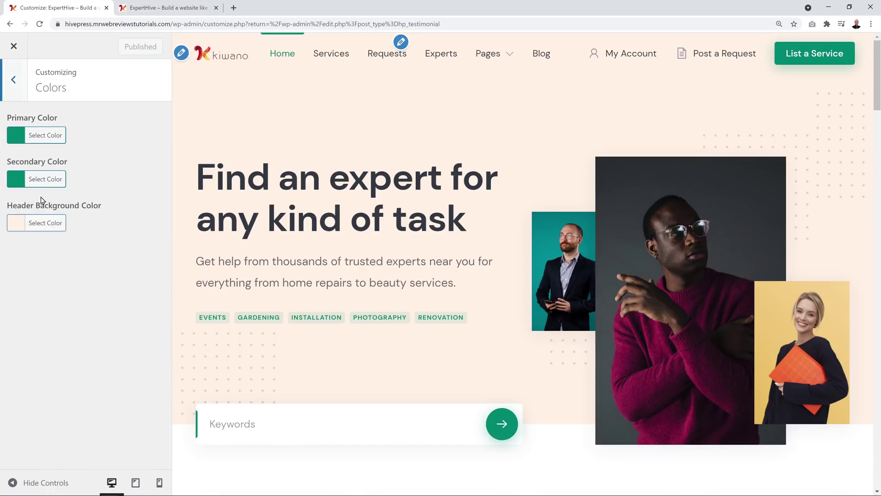
{"action": "left_click", "coordinate": [24, 135]}
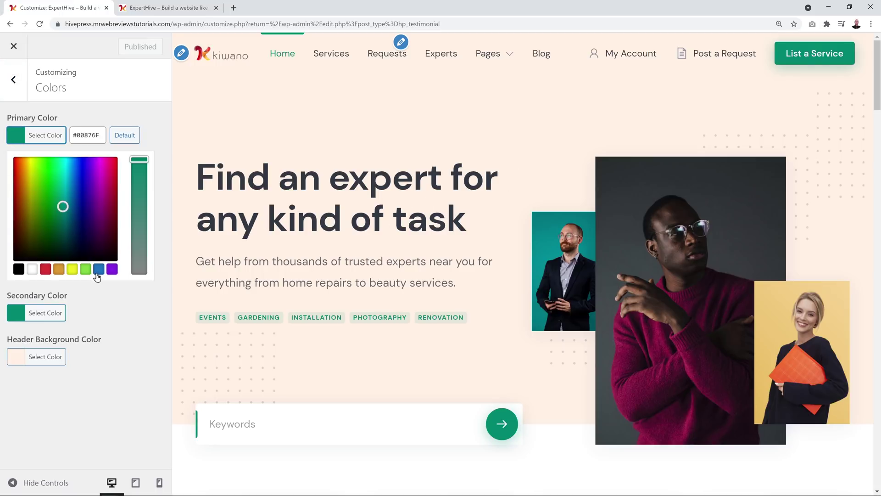
{"action": "left_click", "coordinate": [99, 271]}
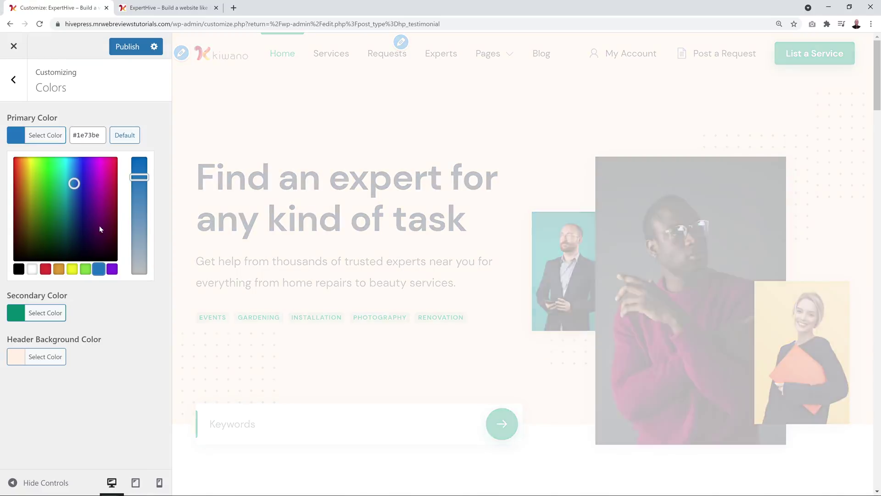
{"action": "left_click", "coordinate": [75, 183]}
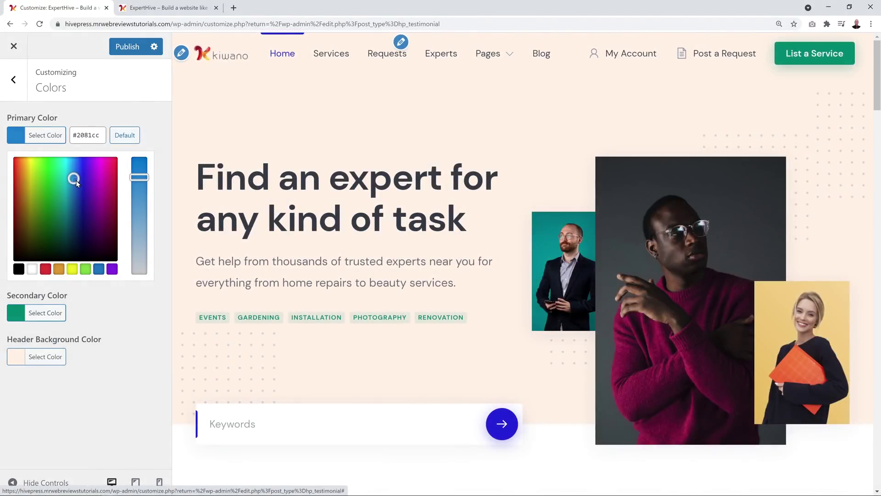
{"action": "left_click", "coordinate": [78, 177]}
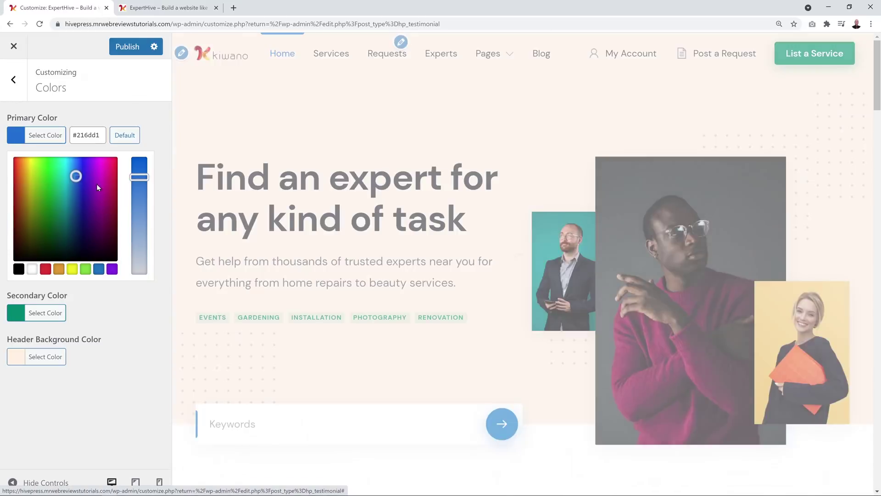
{"action": "left_click_drag", "start_coordinate": [139, 177], "coordinate": [145, 159]}
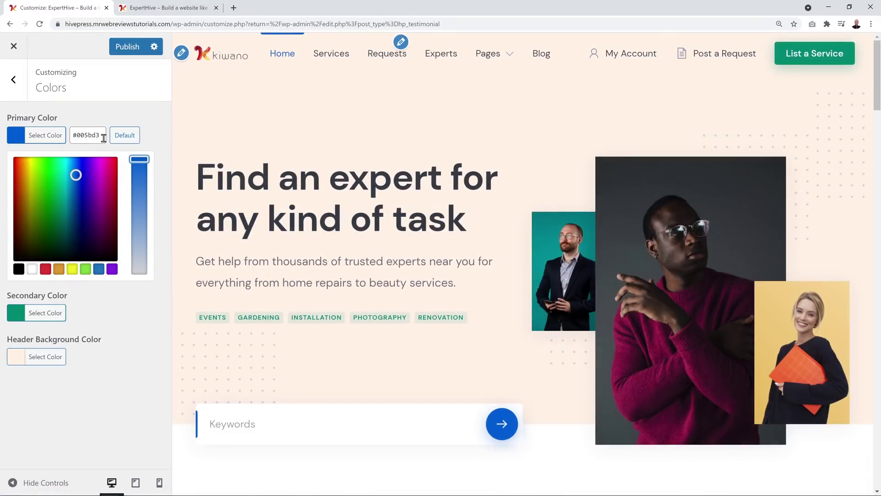
Copy the primary color's hex code and apply it as the secondary color.
{"action": "left_click_drag", "start_coordinate": [104, 136], "coordinate": [73, 135]}
{"action": "key", "text": "ctrl+c"}
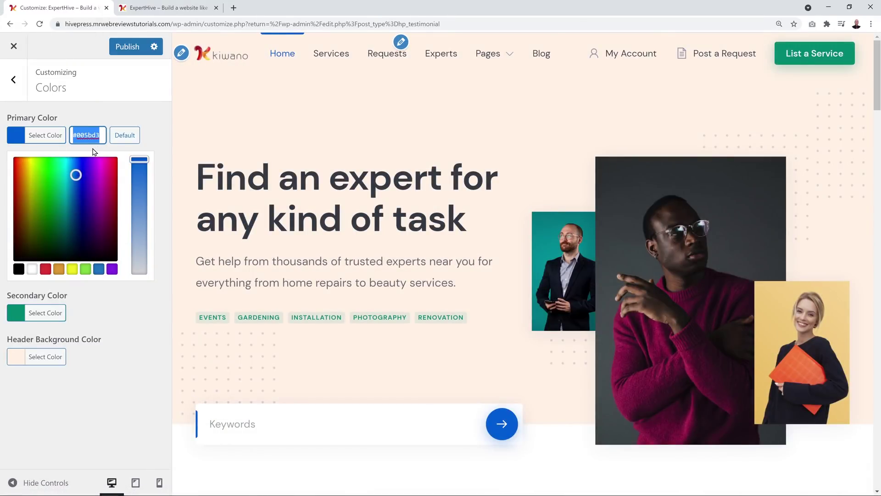
{"action": "left_click", "coordinate": [96, 119]}
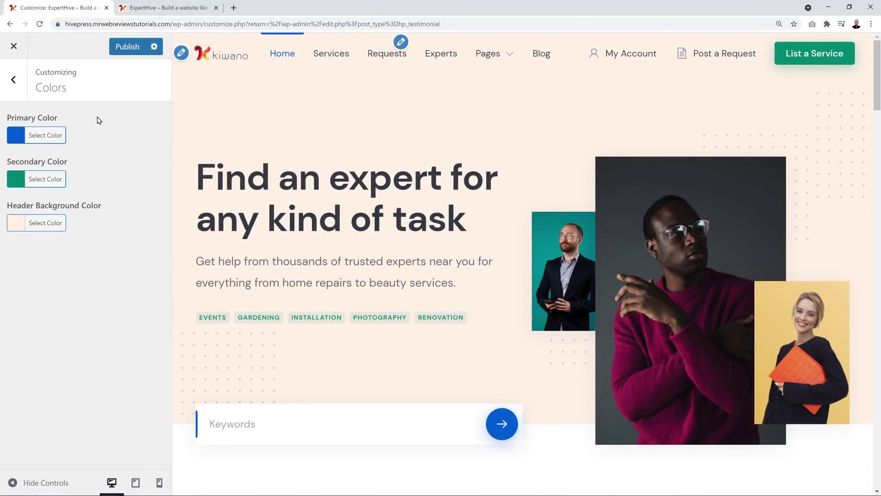
{"action": "left_click", "coordinate": [21, 185]}
{"action": "left_click_drag", "start_coordinate": [101, 182], "coordinate": [59, 183]}
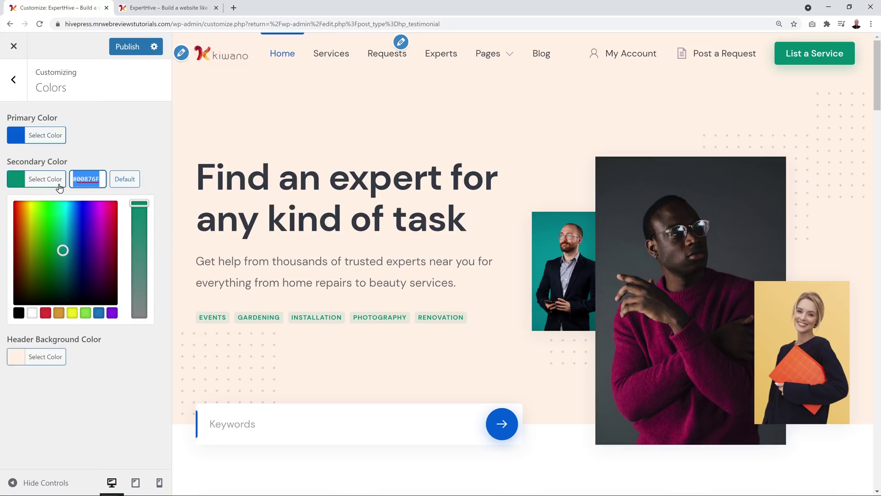
{"action": "key", "text": "ctrl+v"}
{"action": "left_click", "coordinate": [127, 137]}
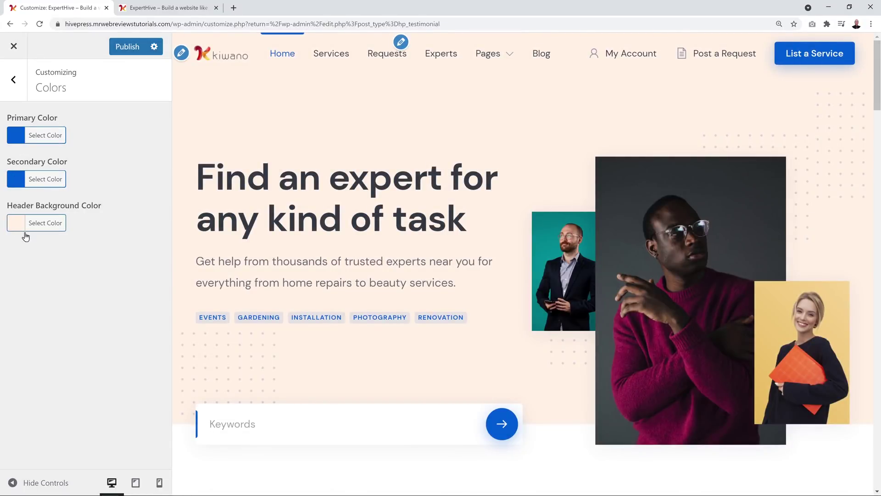
Set the header background color to a very light blue, #e5f0ff.
{"action": "left_click", "coordinate": [38, 225]}
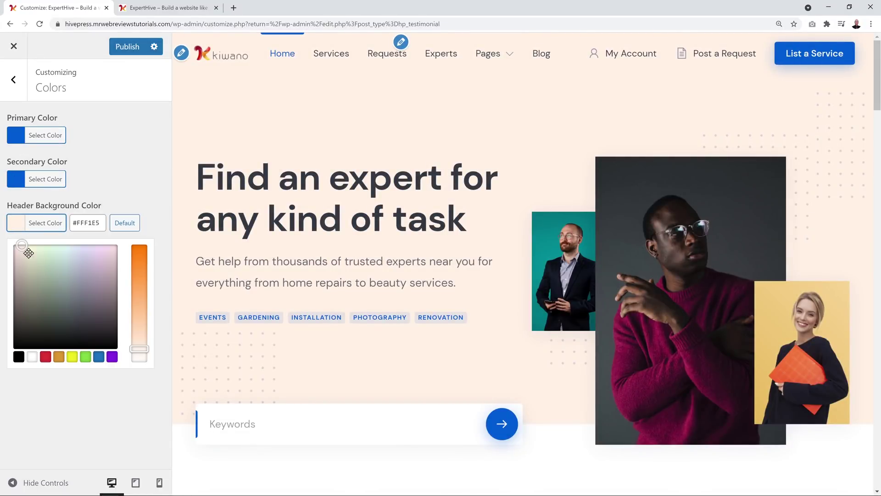
{"action": "left_click", "coordinate": [97, 357]}
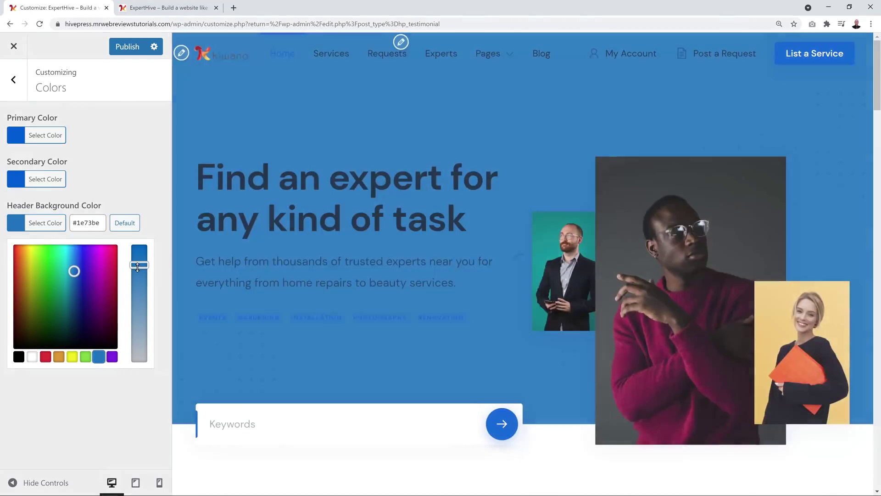
{"action": "left_click_drag", "start_coordinate": [137, 294], "coordinate": [134, 336]}
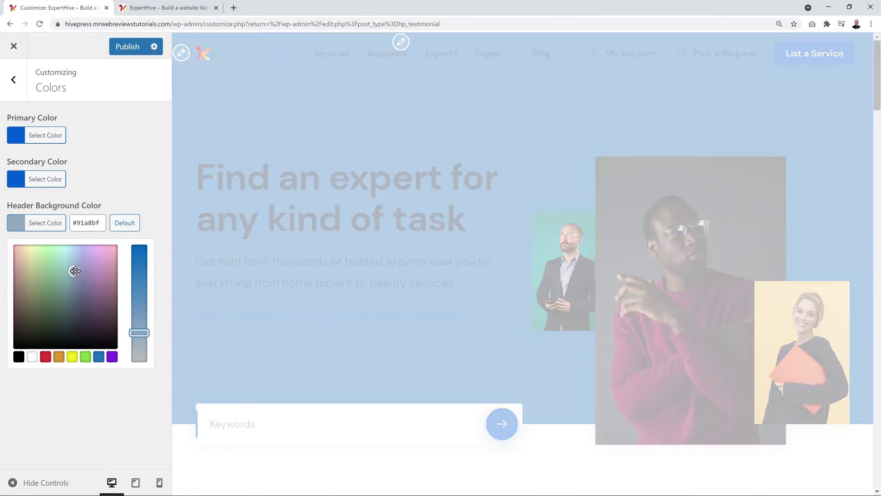
{"action": "left_click_drag", "start_coordinate": [75, 271], "coordinate": [75, 242]}
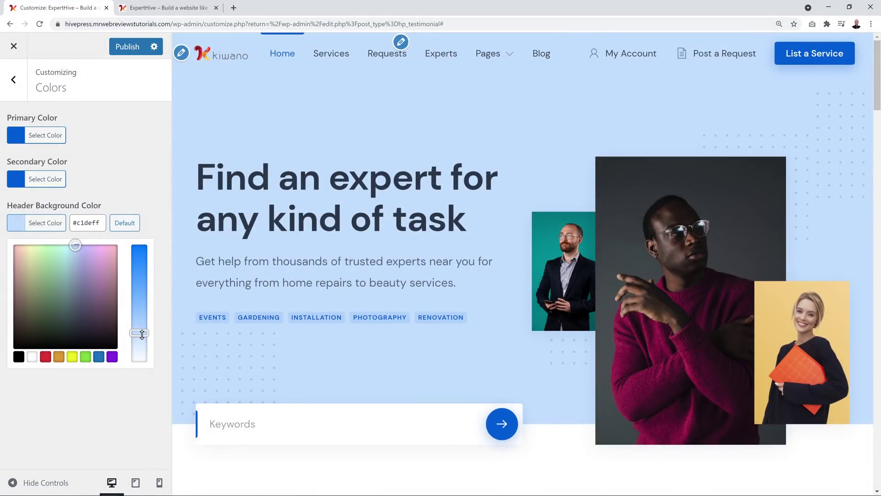
{"action": "left_click_drag", "start_coordinate": [141, 335], "coordinate": [143, 350]}
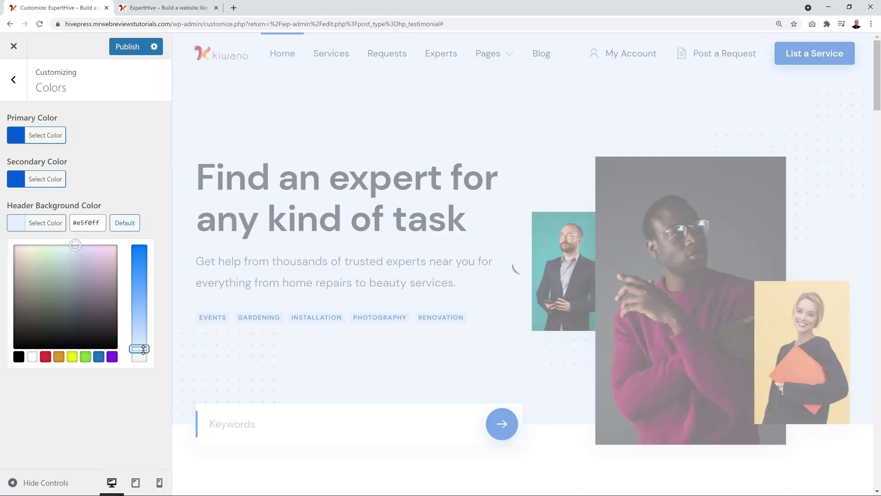
{"action": "left_click", "coordinate": [133, 187]}
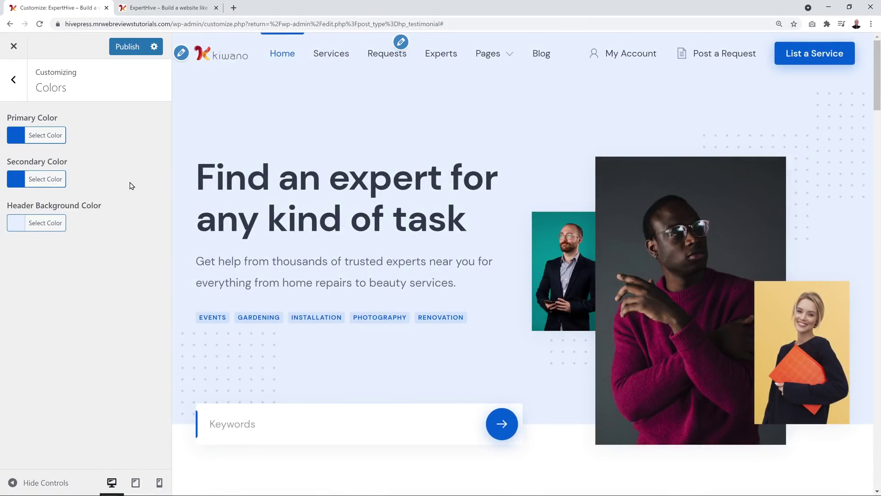
Publish the color changes and reload the live homepage to check them.
{"action": "left_click", "coordinate": [126, 51]}
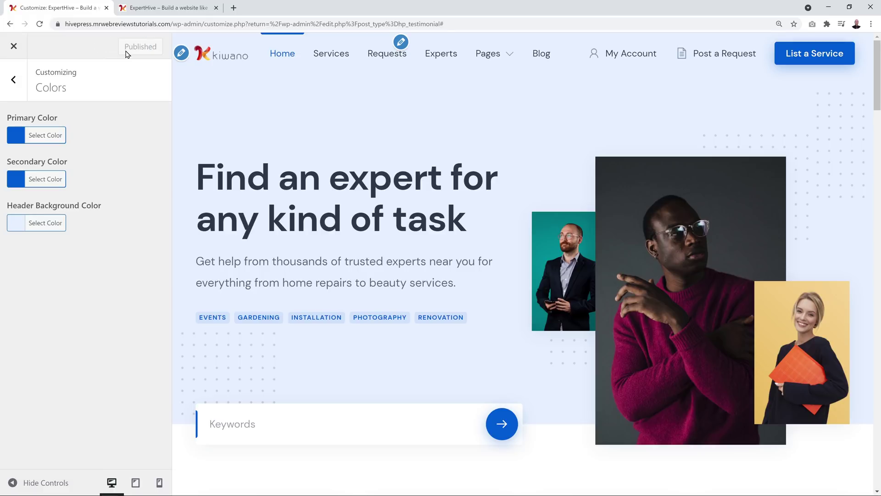
{"action": "left_click", "coordinate": [153, 10]}
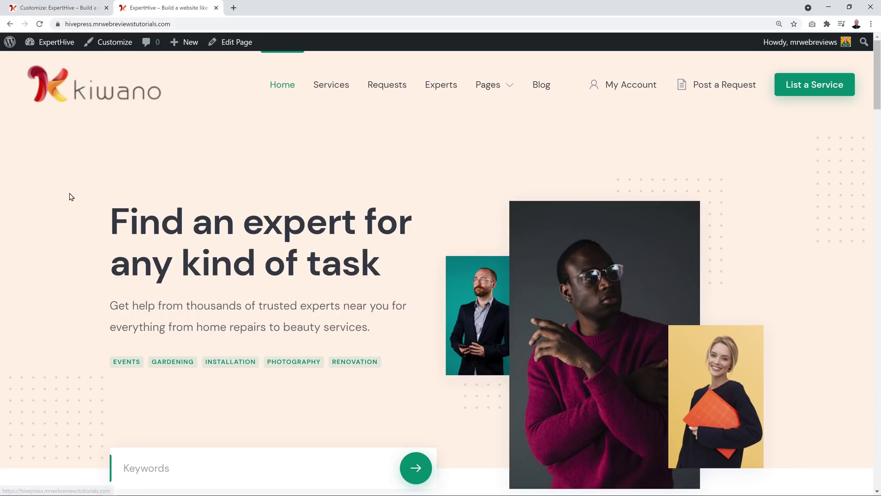
{"action": "left_click", "coordinate": [37, 29]}
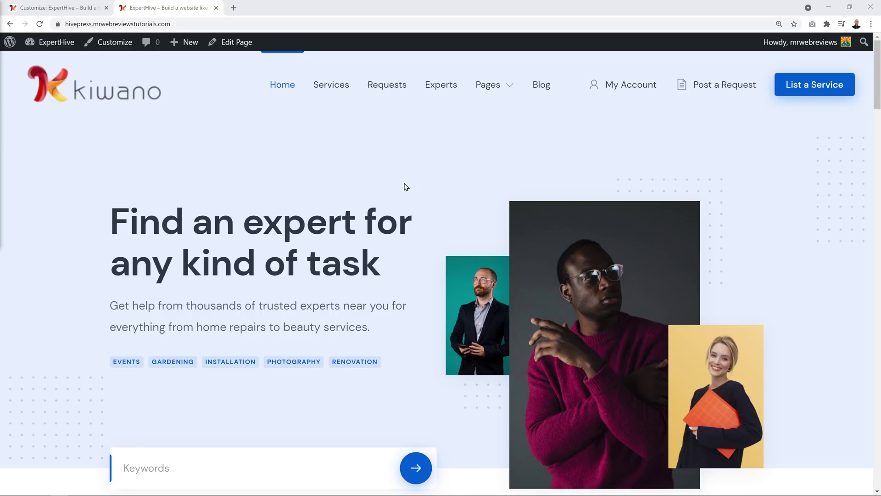
{"action": "scroll", "coordinate": [436, 237], "scroll_direction": "down", "scroll_amount": 1}
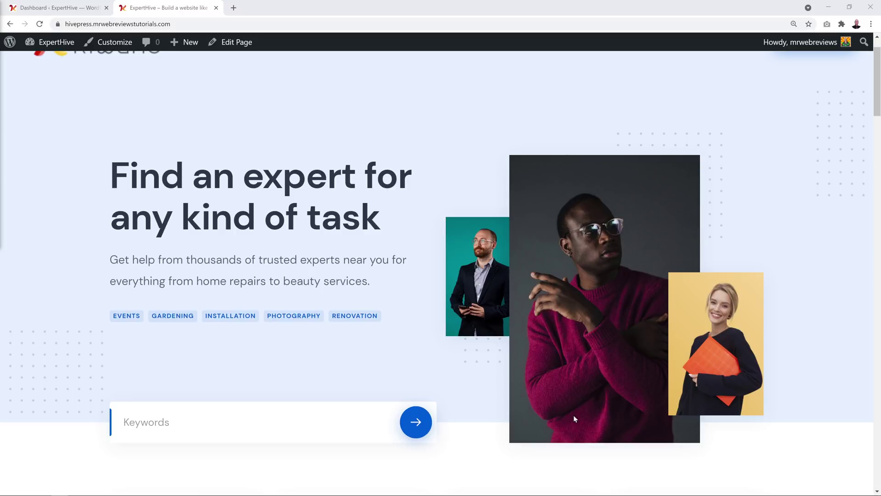
Open the Home front page for editing and compare its content with the live homepage.
{"action": "left_click", "coordinate": [59, 8]}
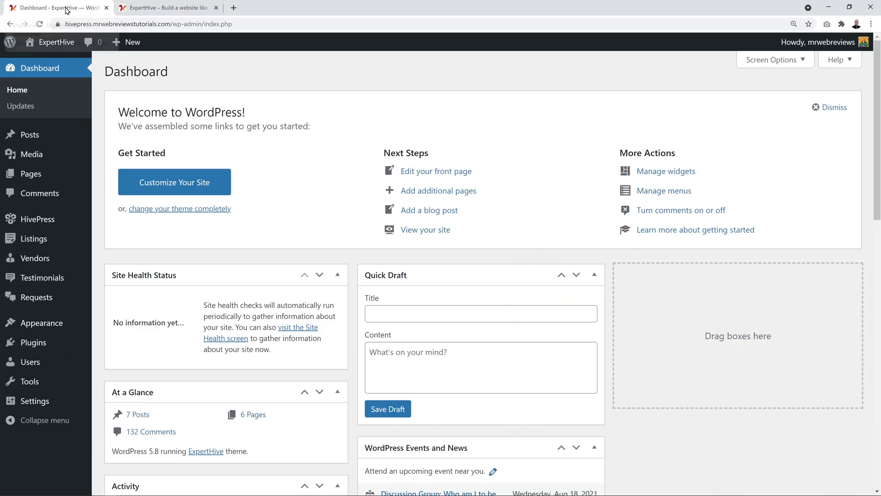
{"action": "left_click", "coordinate": [36, 180]}
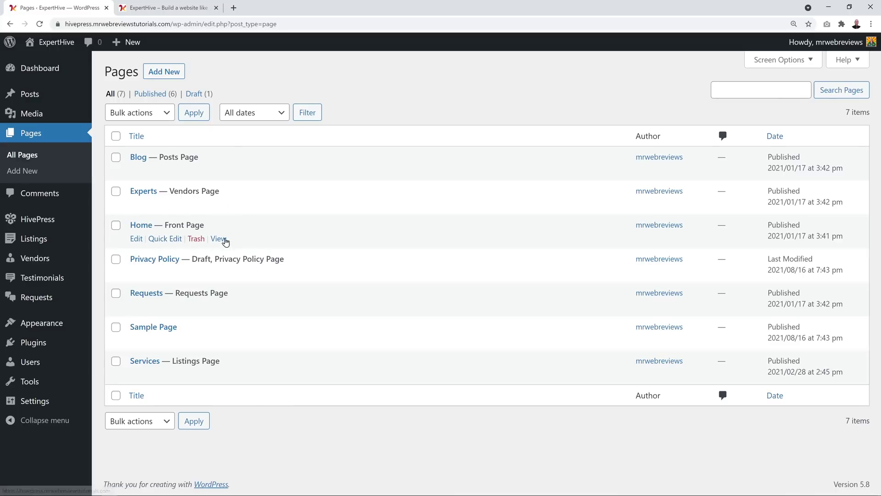
{"action": "left_click", "coordinate": [136, 239]}
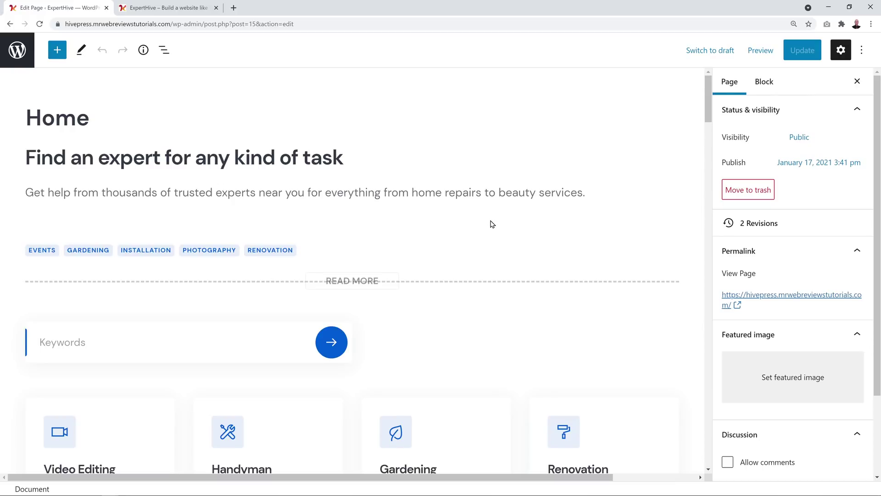
{"action": "scroll", "coordinate": [529, 258], "scroll_direction": "down", "scroll_amount": 12}
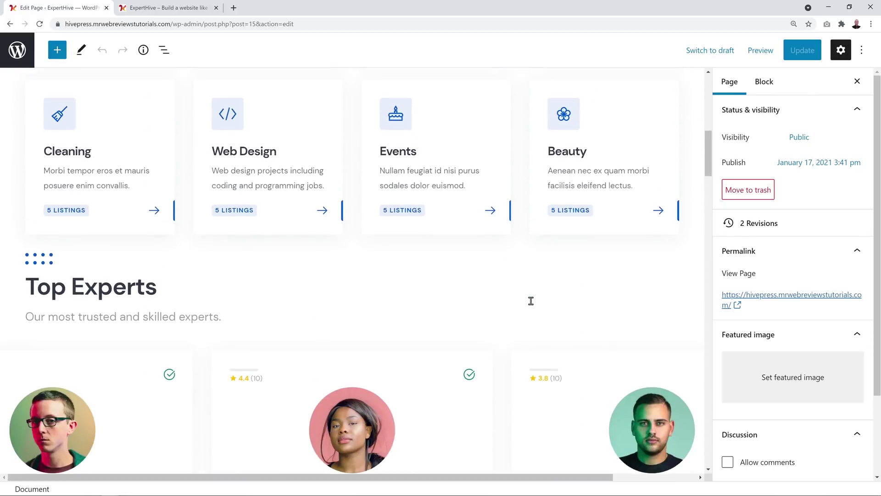
{"action": "scroll", "coordinate": [532, 301], "scroll_direction": "up", "scroll_amount": 1}
{"action": "scroll", "coordinate": [532, 300], "scroll_direction": "up", "scroll_amount": 10}
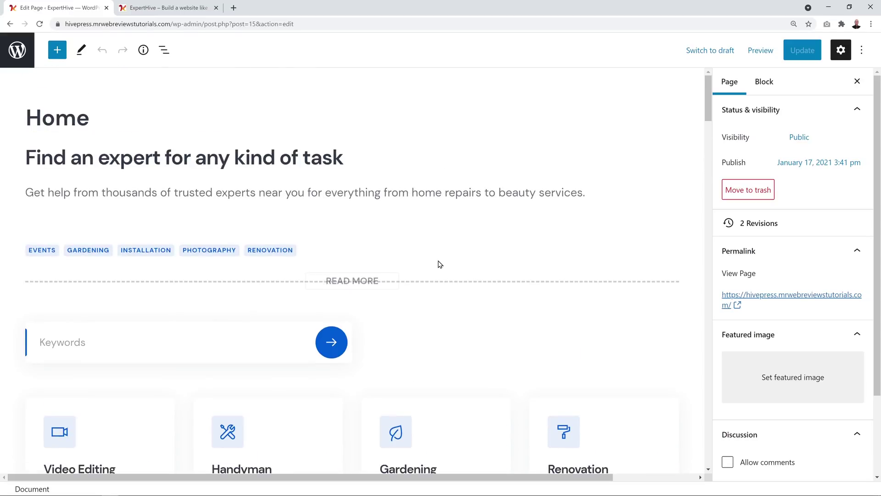
{"action": "left_click", "coordinate": [177, 10]}
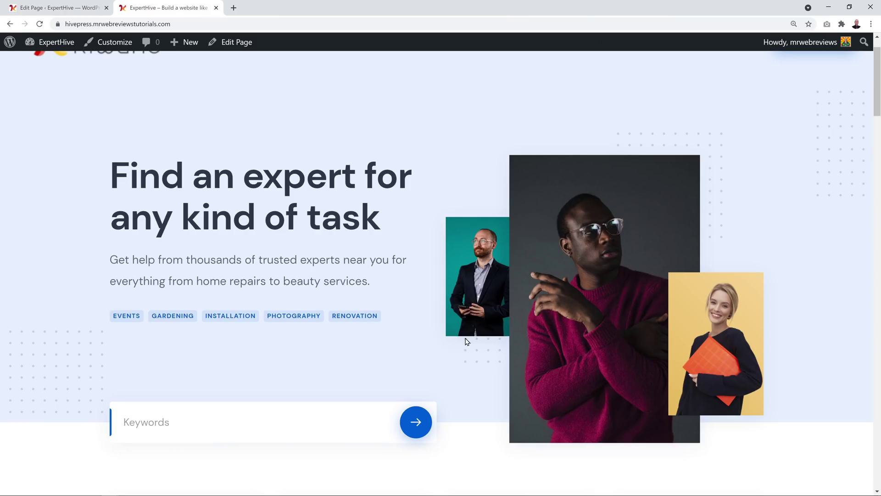
{"action": "left_click", "coordinate": [29, 10]}
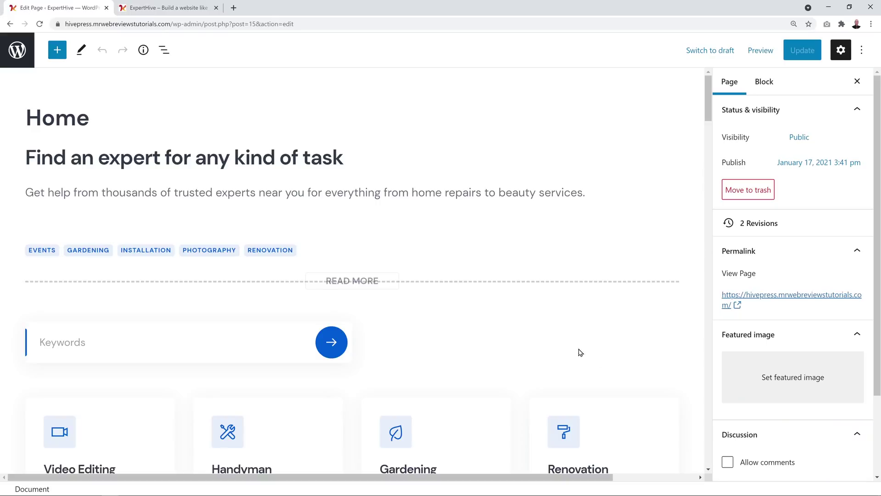
Filter the Home page's featured image library to files uploaded to this page and examine the details of the photo of the woman with the orange folder.
{"action": "left_click", "coordinate": [785, 387]}
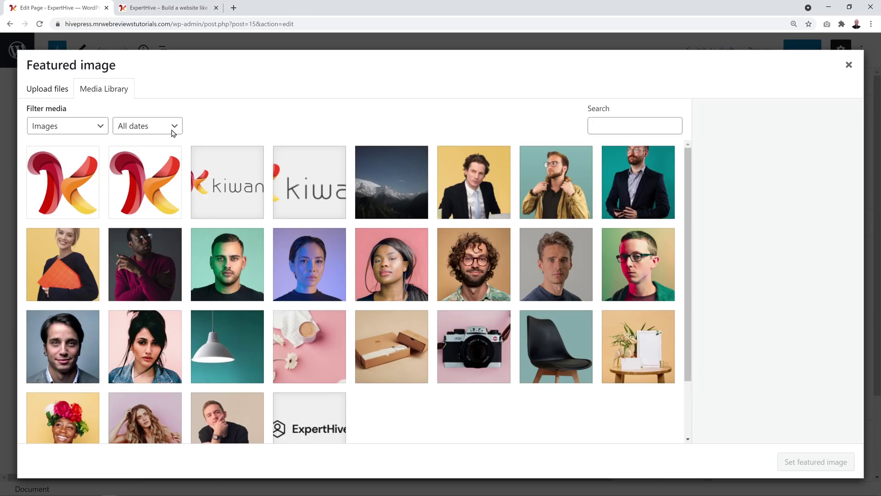
{"action": "left_click", "coordinate": [98, 126]}
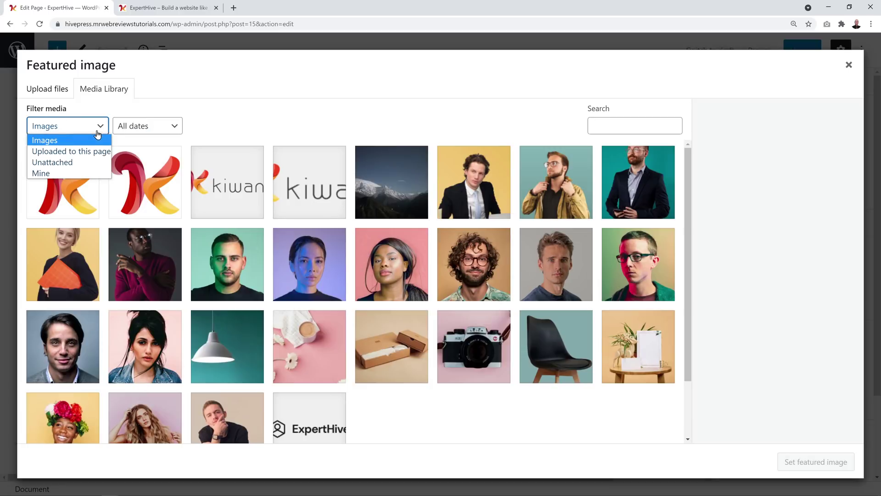
{"action": "left_click", "coordinate": [88, 153]}
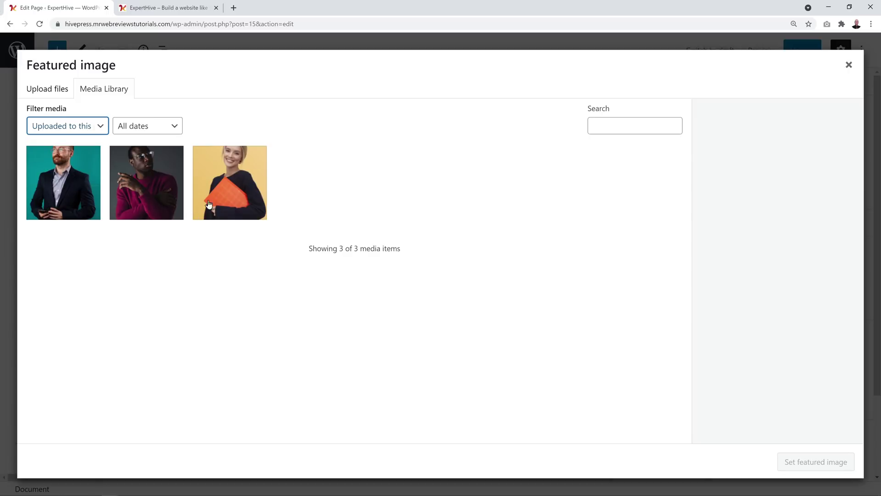
{"action": "left_click", "coordinate": [167, 9]}
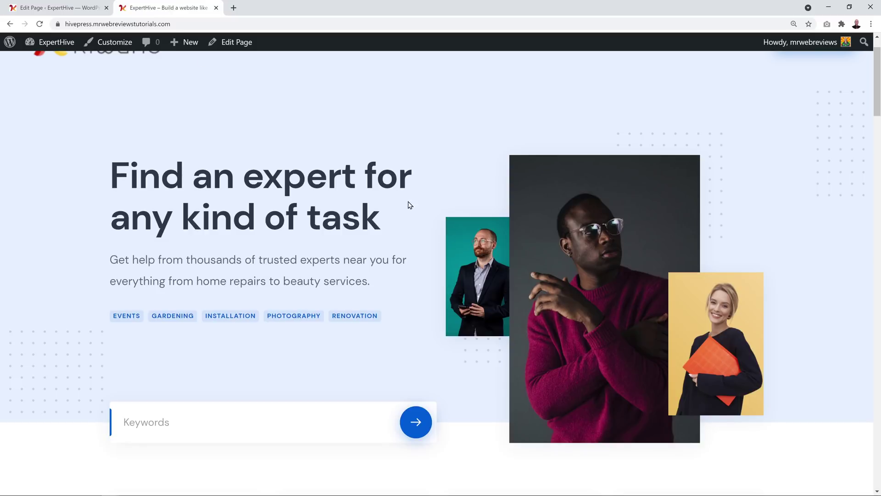
{"action": "left_click", "coordinate": [33, 8]}
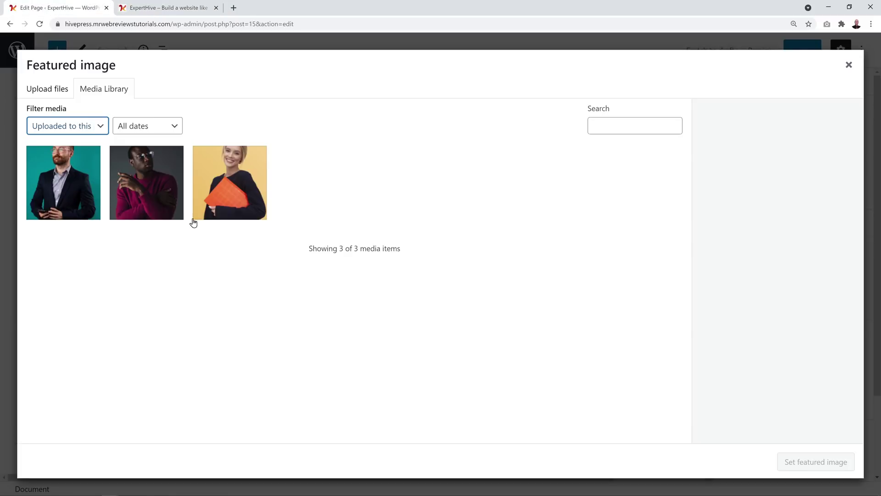
{"action": "left_click", "coordinate": [234, 211]}
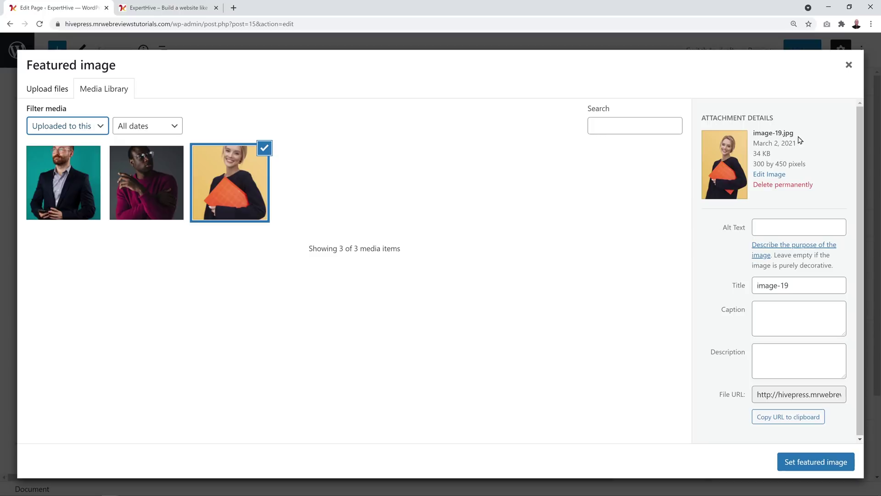
Permanently delete the three photos uploaded to this page, image-19.jpg, image-18.jpg and image-20.jpg, from the media library.
{"action": "left_click", "coordinate": [791, 185]}
{"action": "left_click", "coordinate": [487, 96]}
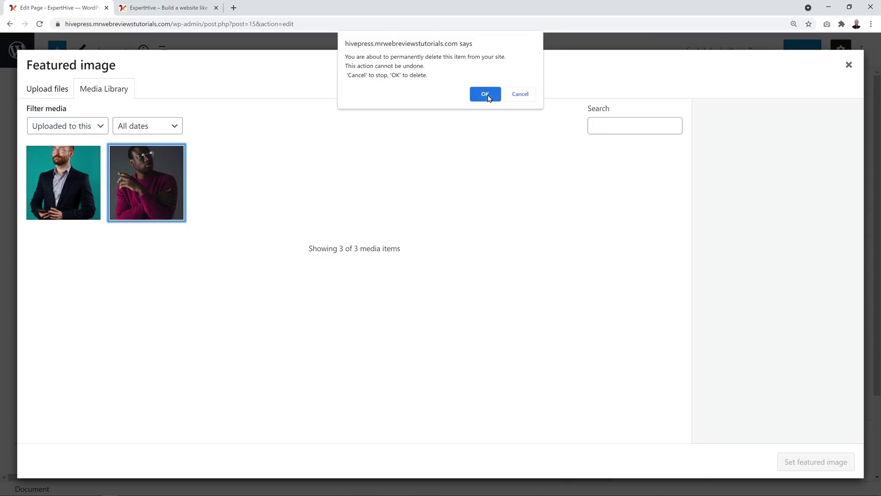
{"action": "left_click", "coordinate": [168, 188]}
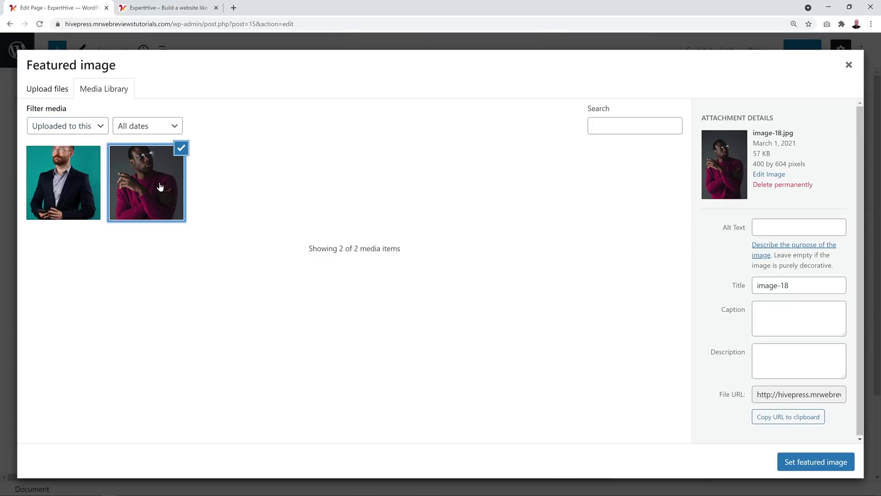
{"action": "left_click", "coordinate": [768, 185]}
{"action": "left_click", "coordinate": [479, 98]}
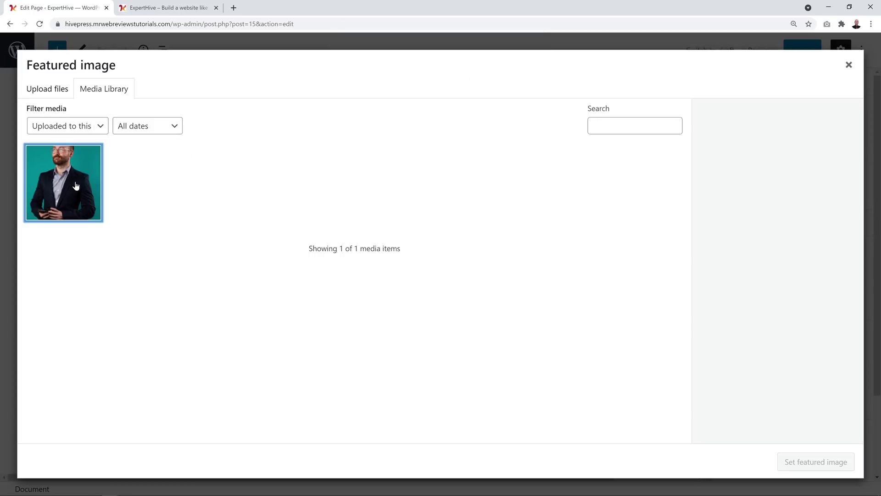
{"action": "left_click", "coordinate": [75, 185]}
{"action": "left_click", "coordinate": [768, 185]}
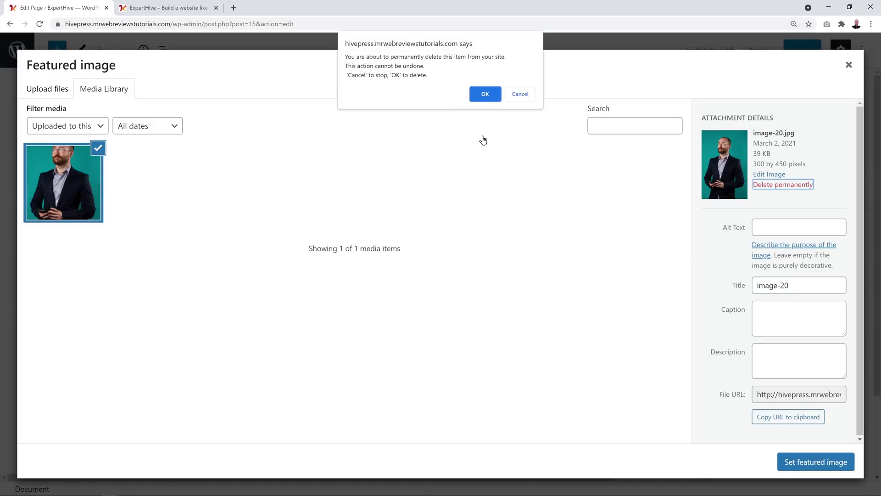
{"action": "left_click", "coordinate": [486, 96]}
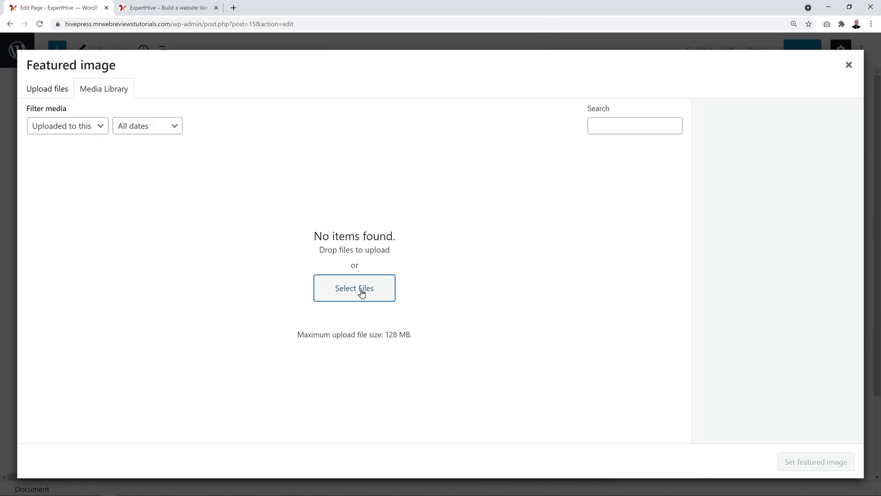
Upload the three pexels-thisisengineering photos from the ExpertHive folder and set pexels-thisisengineering-3861972.jpg as the page's featured image.
{"action": "left_click", "coordinate": [362, 293]}
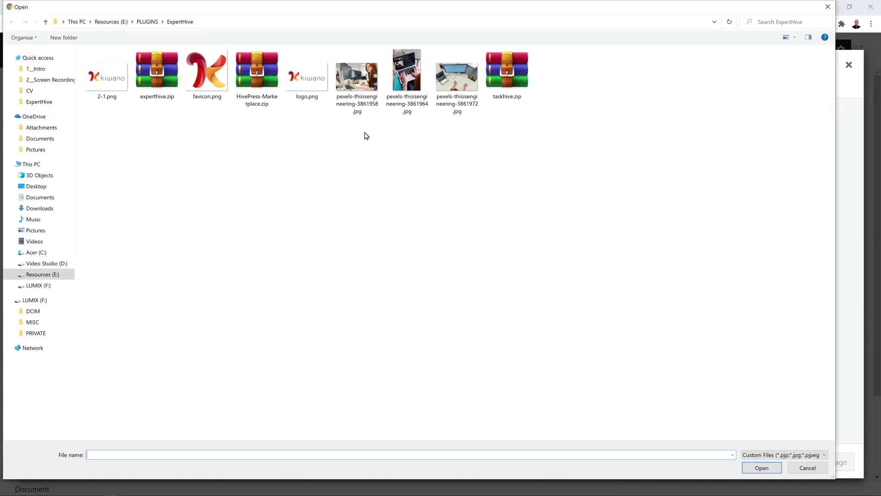
{"action": "left_click", "coordinate": [362, 74]}
{"action": "left_click", "coordinate": [449, 84], "text": "shift"}
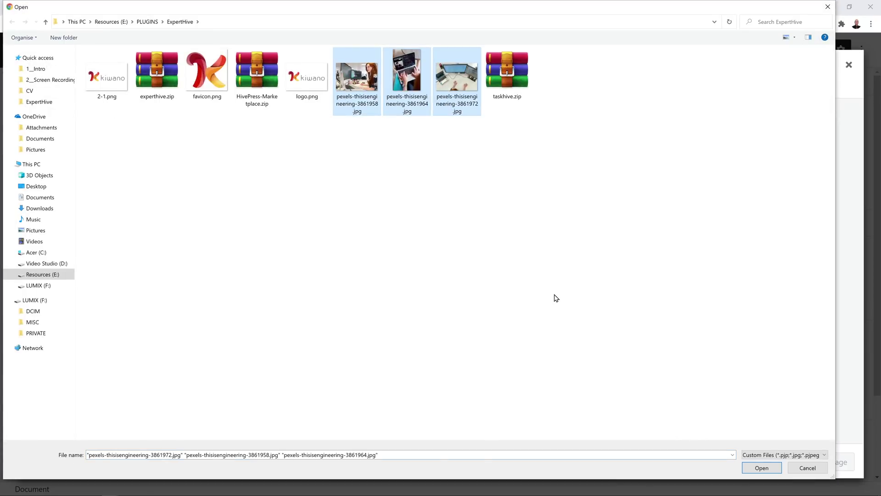
{"action": "left_click", "coordinate": [762, 468]}
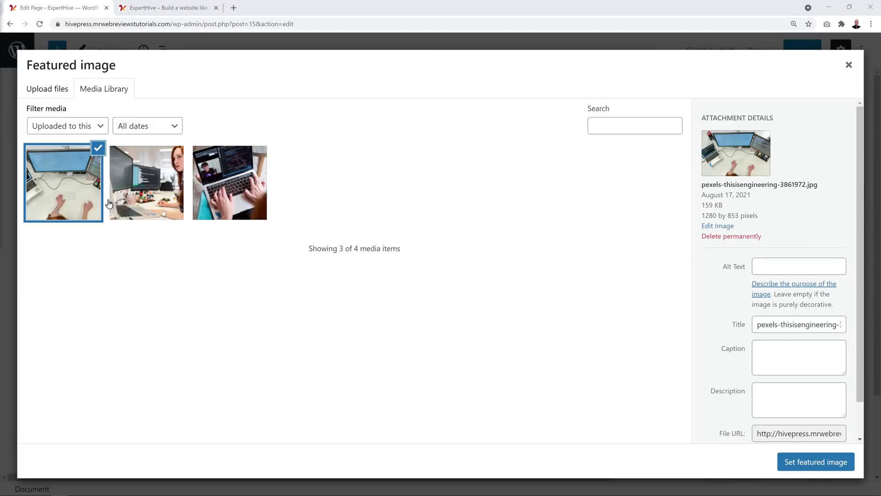
{"action": "left_click", "coordinate": [820, 467]}
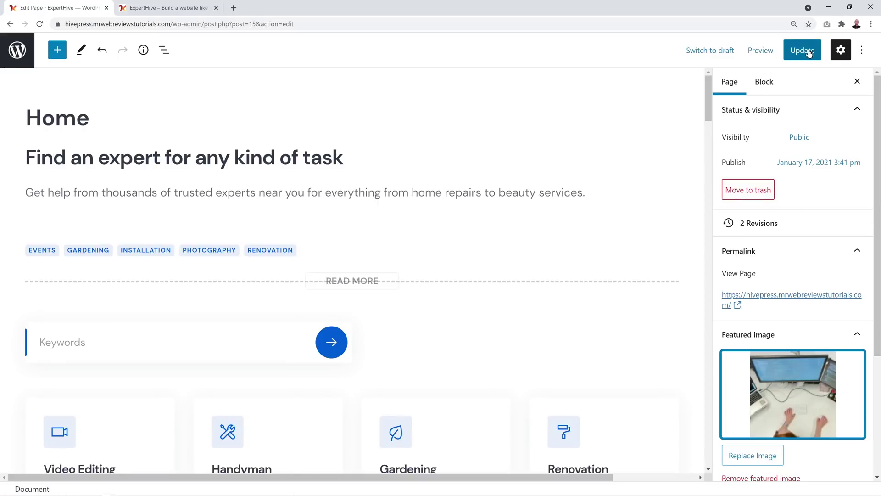
Preview the Home page in a new tab and examine how the uploaded photos are arranged in the header.
{"action": "left_click", "coordinate": [758, 52]}
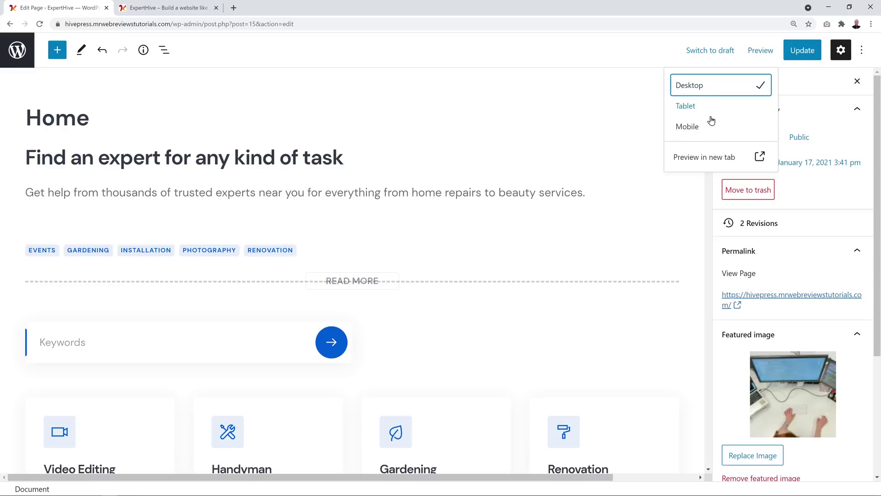
{"action": "left_click", "coordinate": [713, 161]}
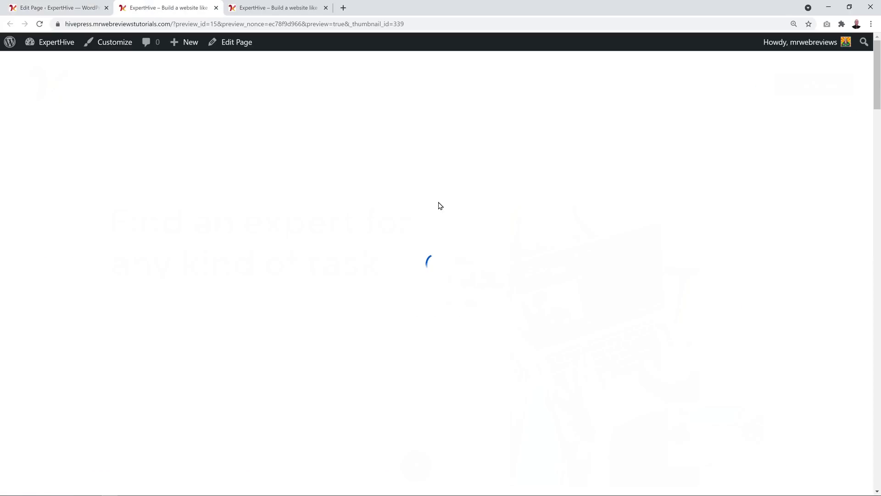
{"action": "scroll", "coordinate": [773, 230], "scroll_direction": "down", "scroll_amount": 2}
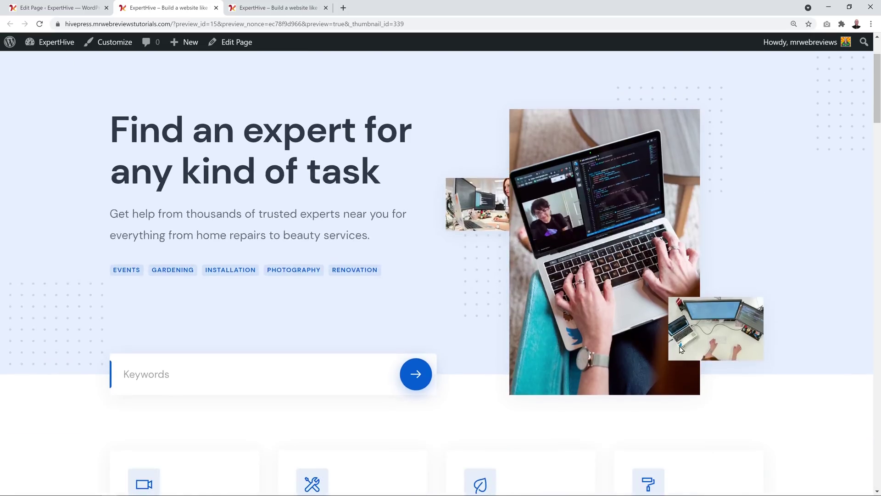
{"action": "scroll", "coordinate": [674, 188], "scroll_direction": "up", "scroll_amount": 2}
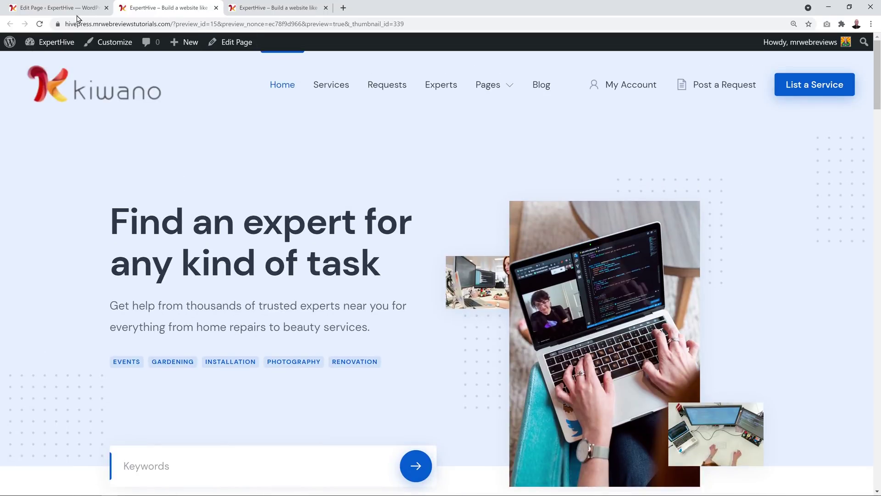
Return to the Home page editor and update the page with the replaced header images.
{"action": "left_click", "coordinate": [56, 8]}
{"action": "left_click", "coordinate": [635, 118]}
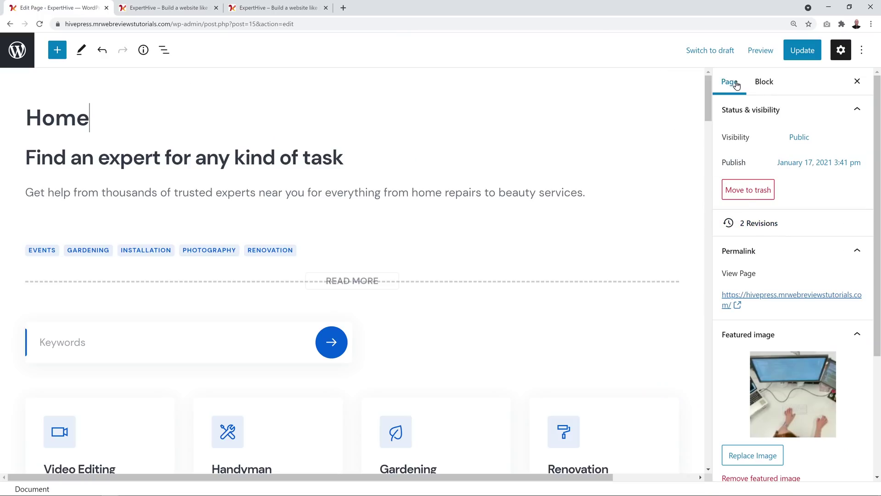
{"action": "left_click", "coordinate": [792, 53]}
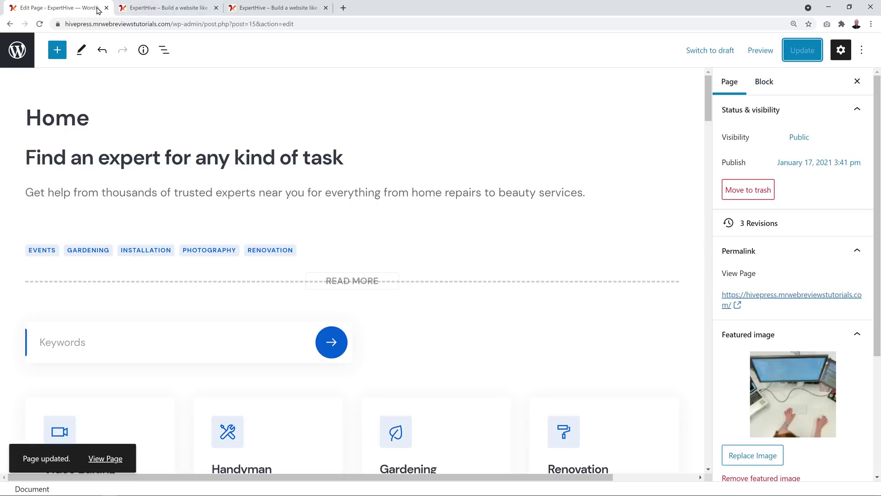
Close the preview and reload the live homepage to check its header images, heading and intro text.
{"action": "left_click", "coordinate": [209, 14]}
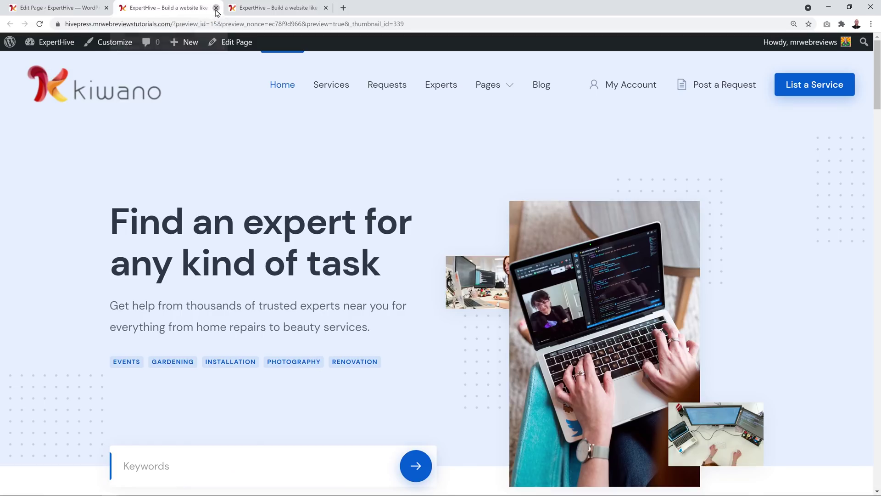
{"action": "left_click", "coordinate": [217, 8]}
{"action": "left_click", "coordinate": [188, 9]}
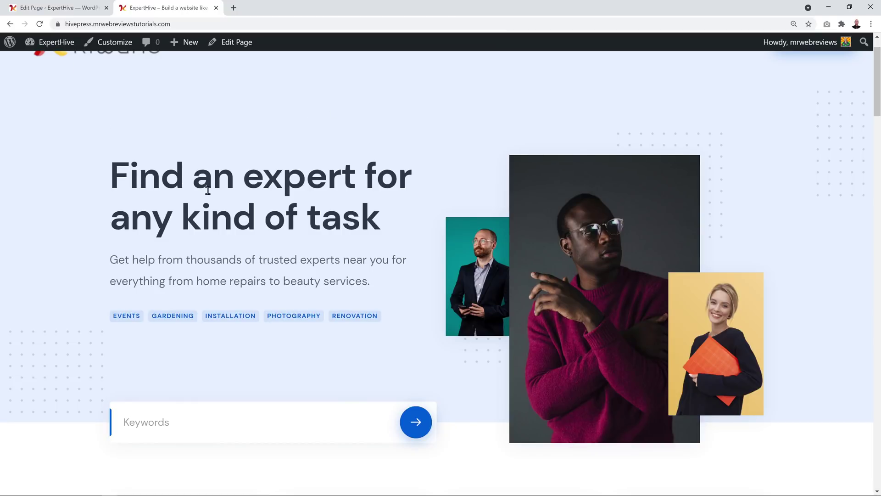
{"action": "left_click", "coordinate": [51, 42]}
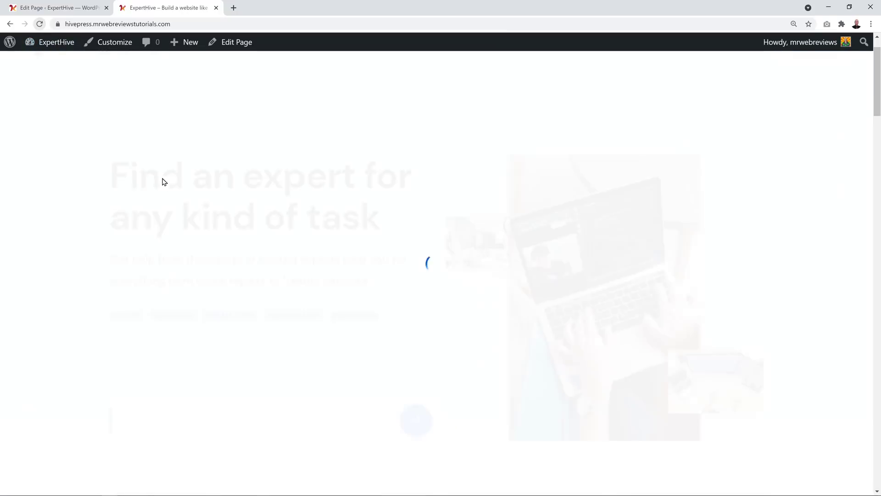
{"action": "scroll", "coordinate": [168, 221], "scroll_direction": "up", "scroll_amount": 1}
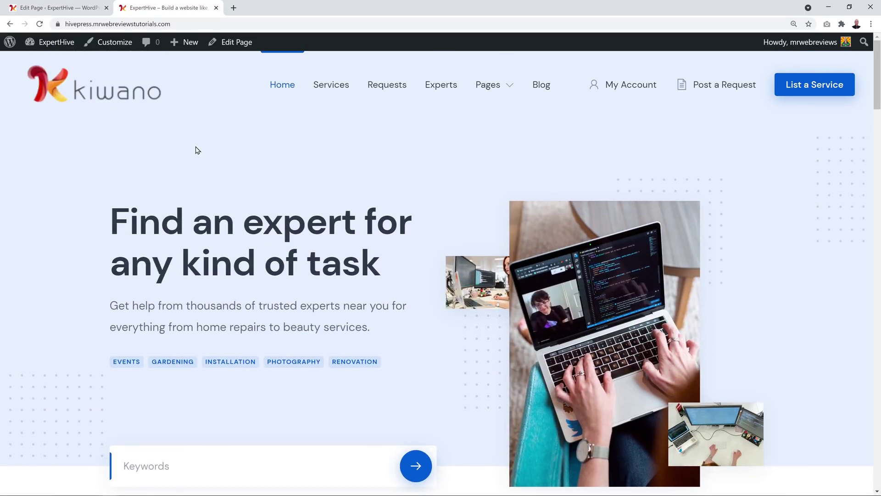
{"action": "left_click_drag", "start_coordinate": [118, 226], "coordinate": [384, 262]}
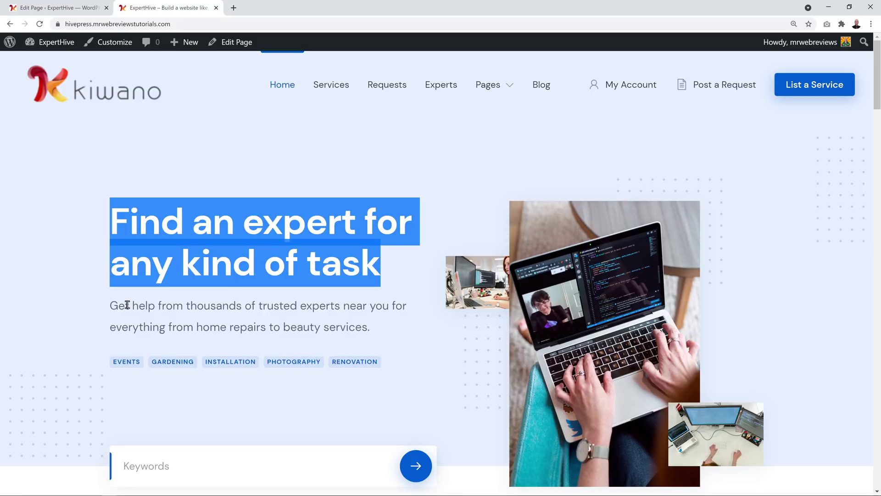
{"action": "left_click_drag", "start_coordinate": [113, 306], "coordinate": [342, 329]}
{"action": "left_click", "coordinate": [346, 333]}
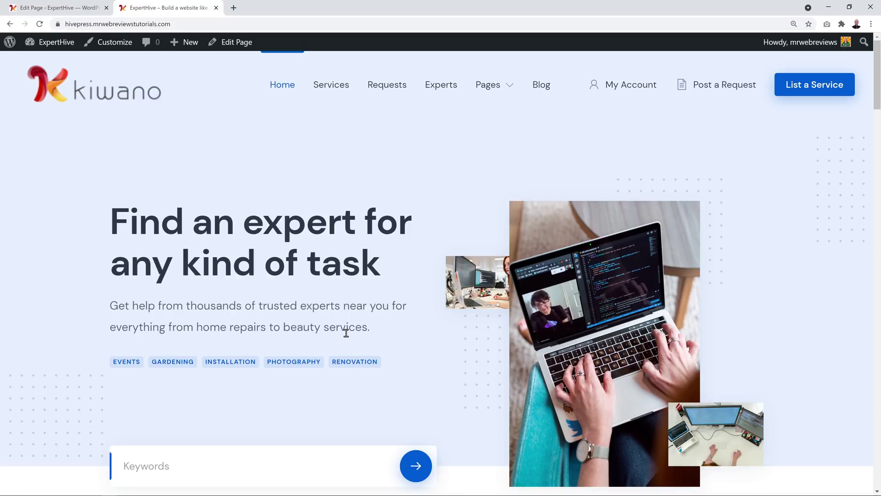
In the page editor, remove a few letters of "expert" in the main heading and retype them to restore the word.
{"action": "left_click", "coordinate": [68, 10]}
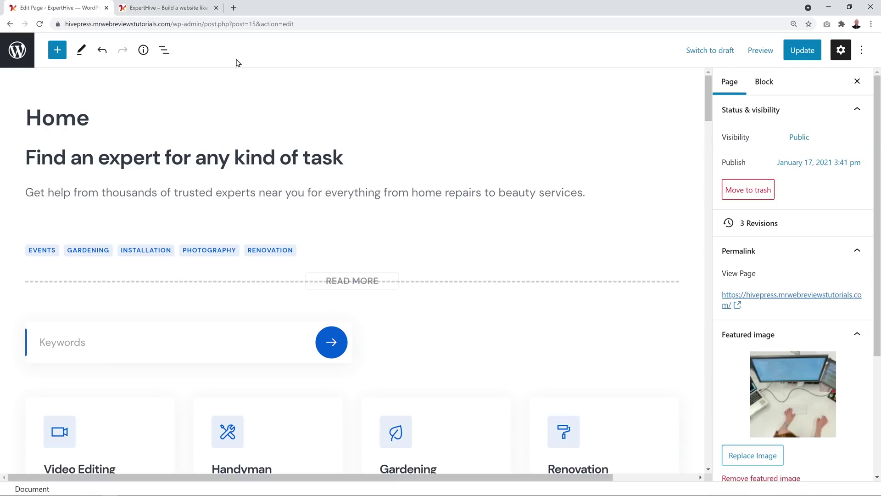
{"action": "left_click", "coordinate": [110, 159]}
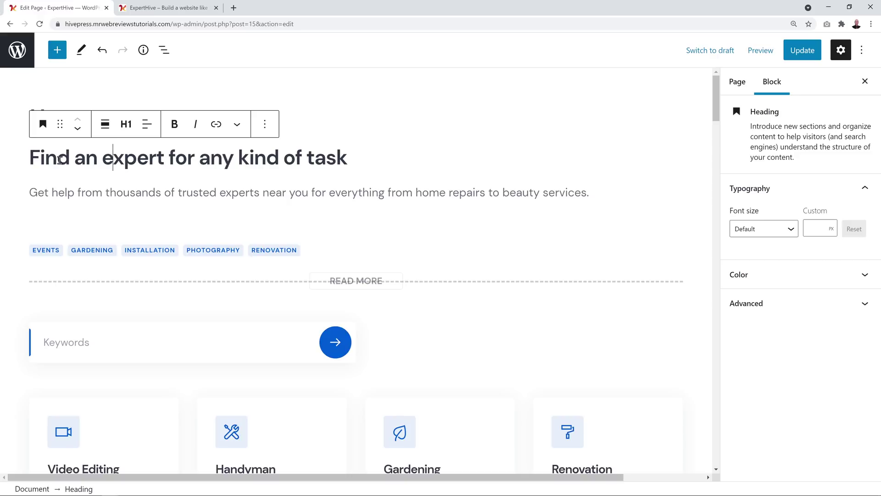
{"action": "left_click_drag", "start_coordinate": [58, 160], "coordinate": [236, 159]}
{"action": "left_click", "coordinate": [103, 158]}
{"action": "key", "text": "Delete"}
{"action": "key", "text": "Delete"}
{"action": "key", "text": "Delete"}
{"action": "type", "text": "ex"}
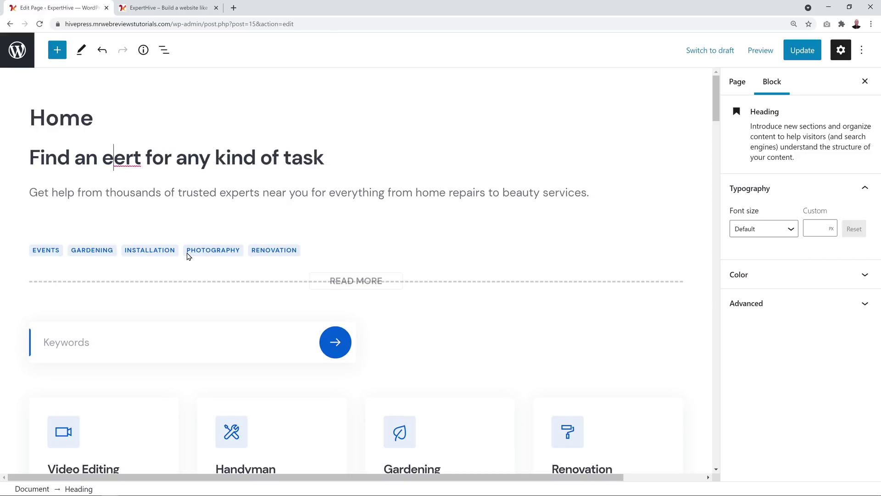
{"action": "type", "text": "p"}
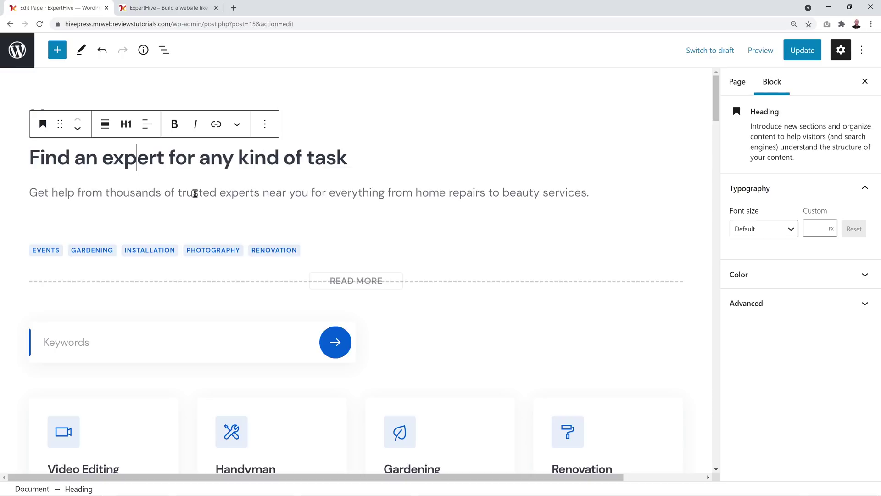
Select the intro paragraph below the heading for editing and update the Home page.
{"action": "left_click_drag", "start_coordinate": [198, 195], "coordinate": [195, 196]}
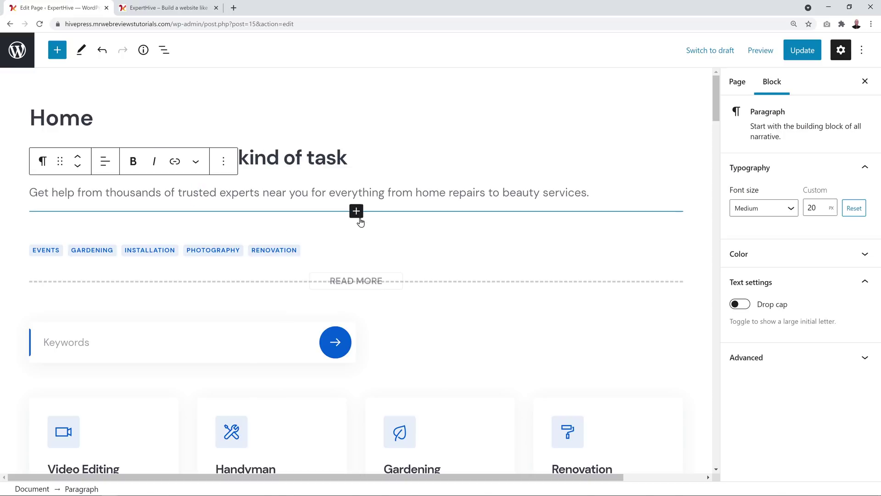
{"action": "left_click", "coordinate": [358, 221]}
{"action": "left_click", "coordinate": [478, 186]}
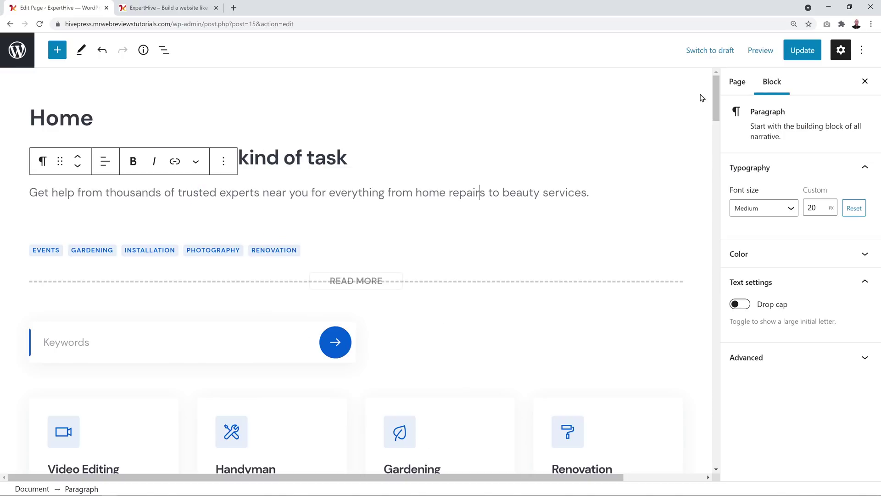
{"action": "left_click", "coordinate": [811, 58]}
{"action": "left_click", "coordinate": [600, 140]}
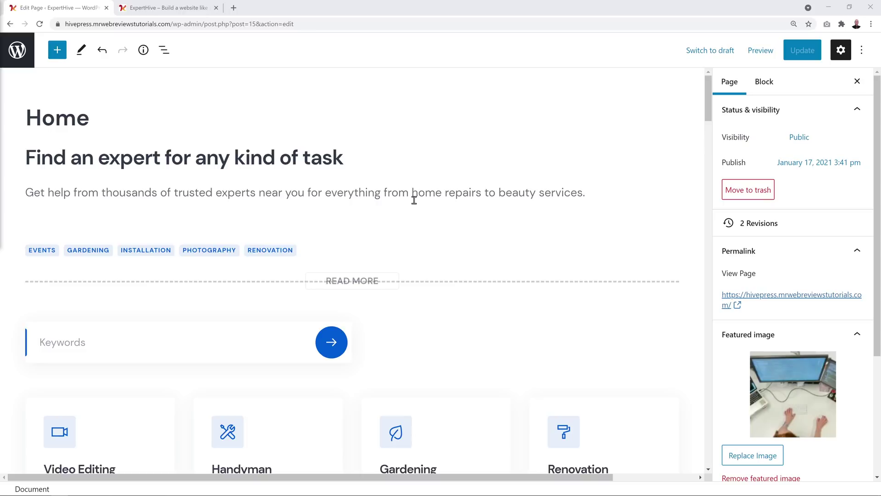
Set the Listing Tags block below the intro paragraph to show 7 tags and update the page.
{"action": "left_click", "coordinate": [44, 253]}
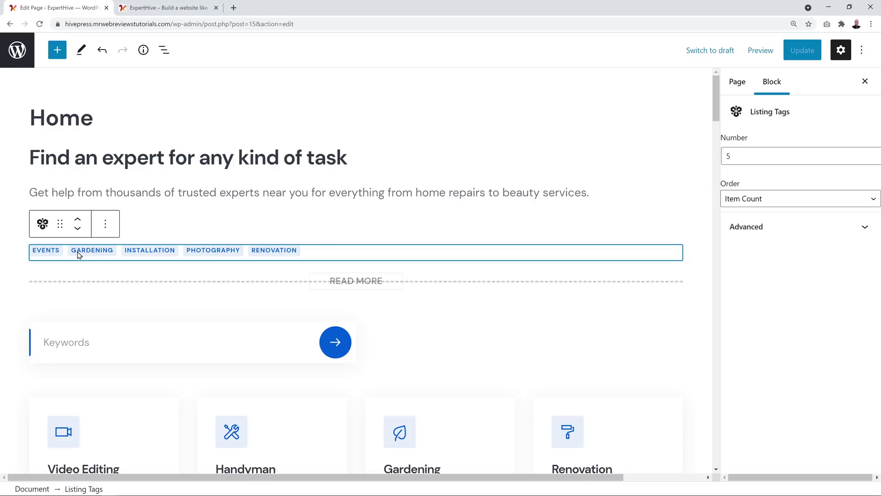
{"action": "left_click", "coordinate": [874, 155]}
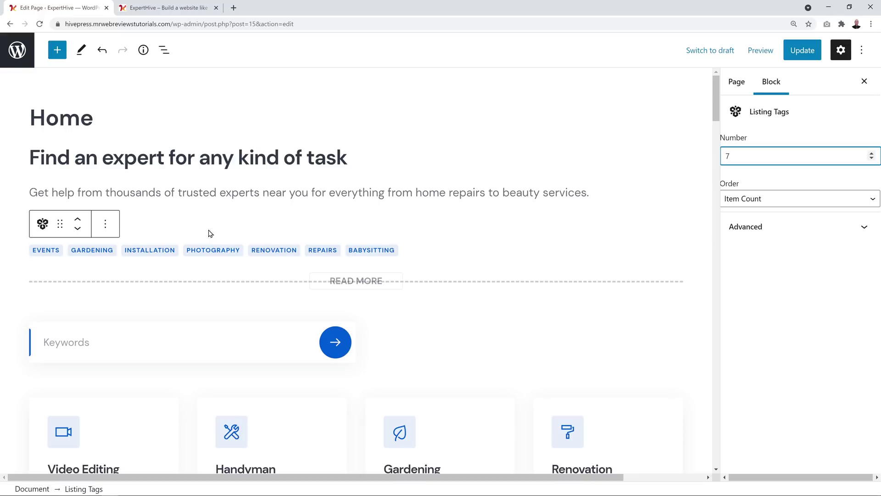
{"action": "left_click", "coordinate": [804, 55]}
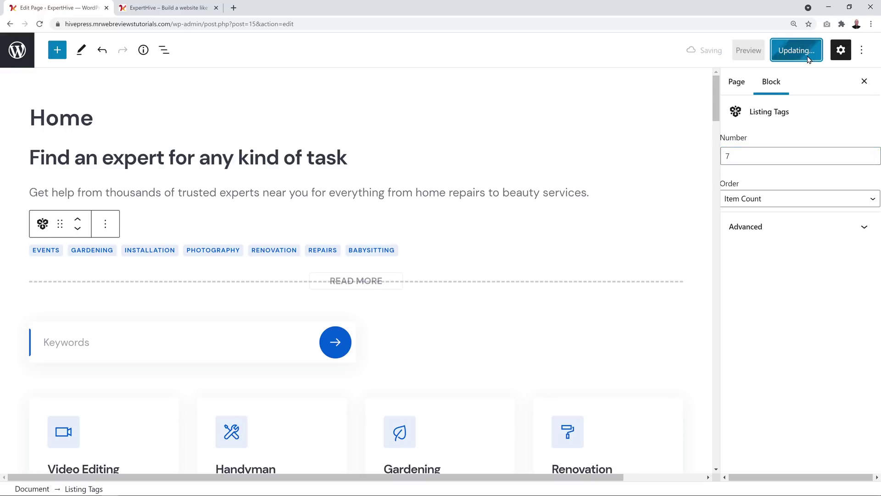
Reload the live homepage to check the listing tags in the header, and return to the page editor.
{"action": "left_click", "coordinate": [175, 9]}
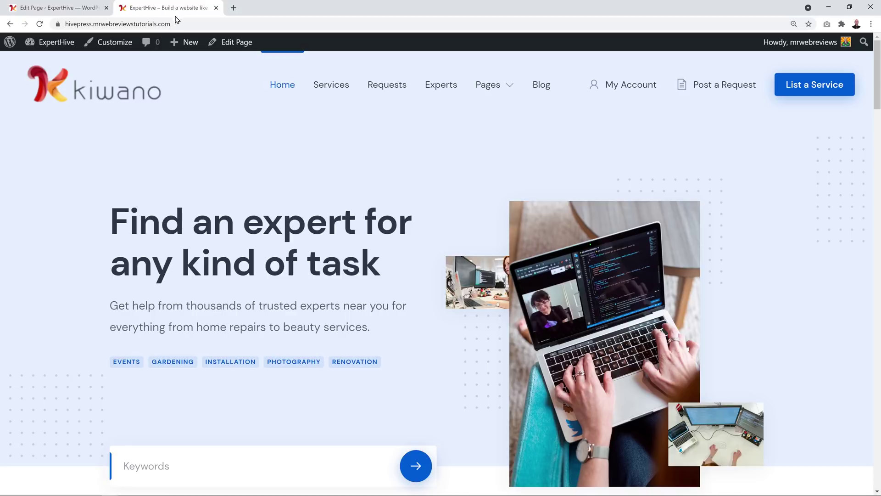
{"action": "left_click", "coordinate": [40, 24]}
{"action": "scroll", "coordinate": [144, 296], "scroll_direction": "down", "scroll_amount": 2}
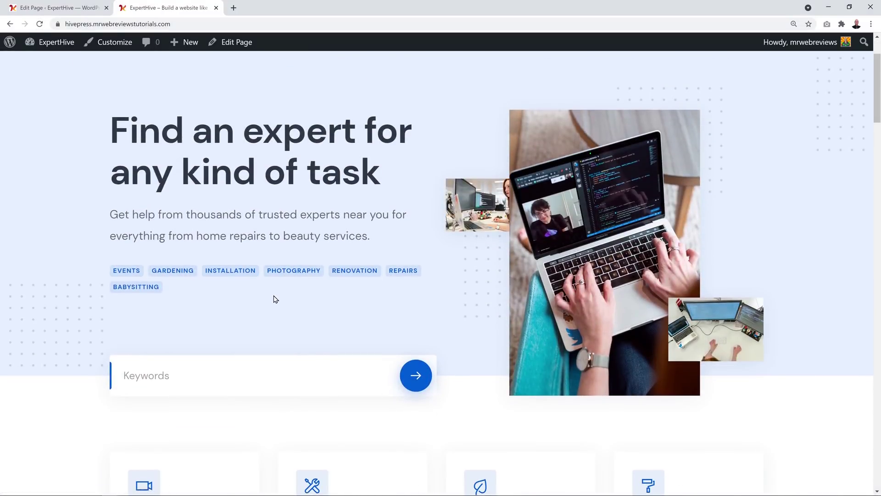
{"action": "scroll", "coordinate": [275, 299], "scroll_direction": "up", "scroll_amount": 2}
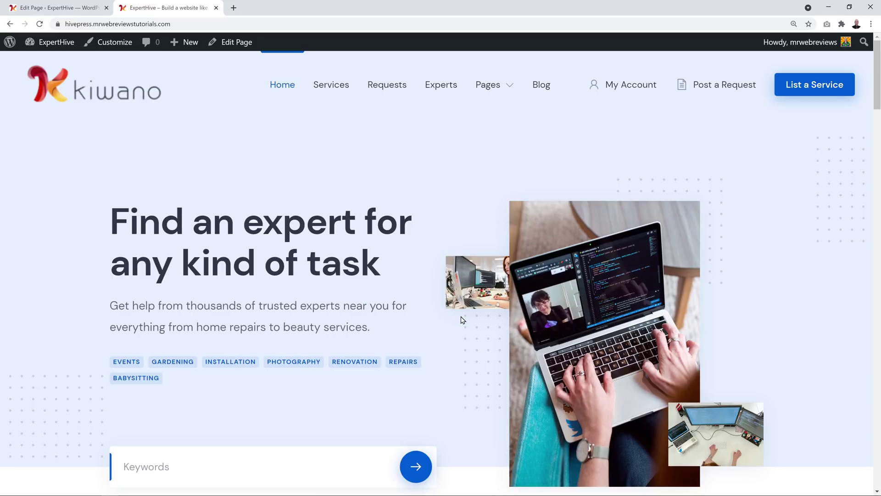
{"action": "left_click", "coordinate": [60, 8]}
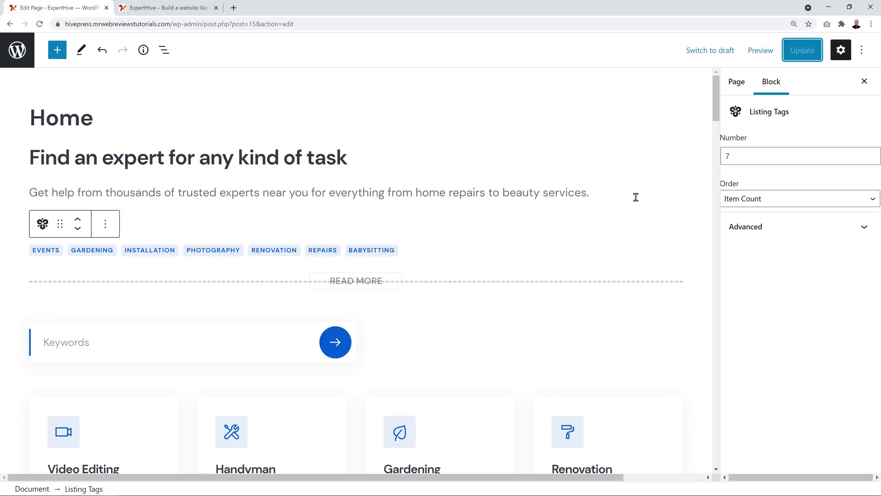
Set the Listing Categories block below the keyword search form to display in 3 columns.
{"action": "scroll", "coordinate": [637, 258], "scroll_direction": "down", "scroll_amount": 3}
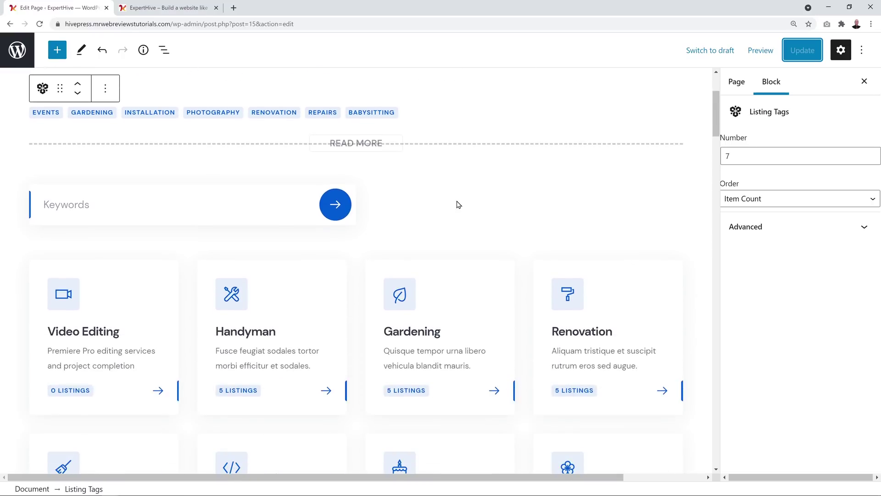
{"action": "scroll", "coordinate": [482, 217], "scroll_direction": "down", "scroll_amount": 1}
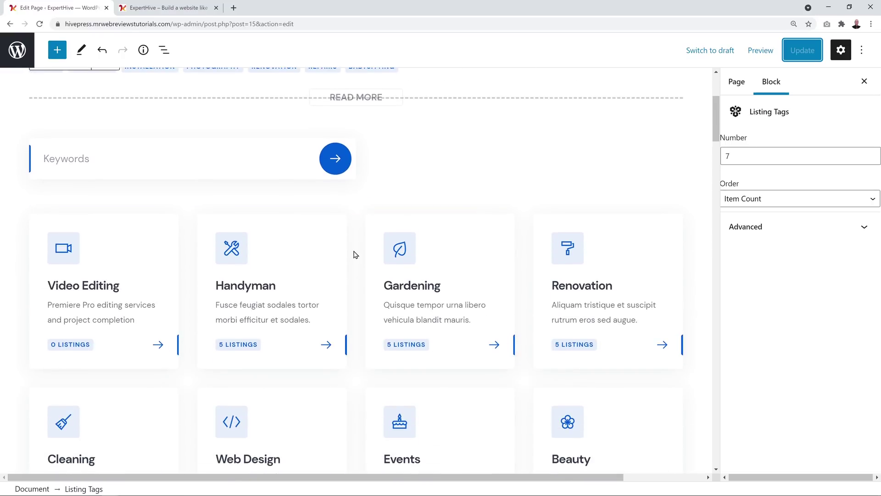
{"action": "left_click", "coordinate": [354, 254]}
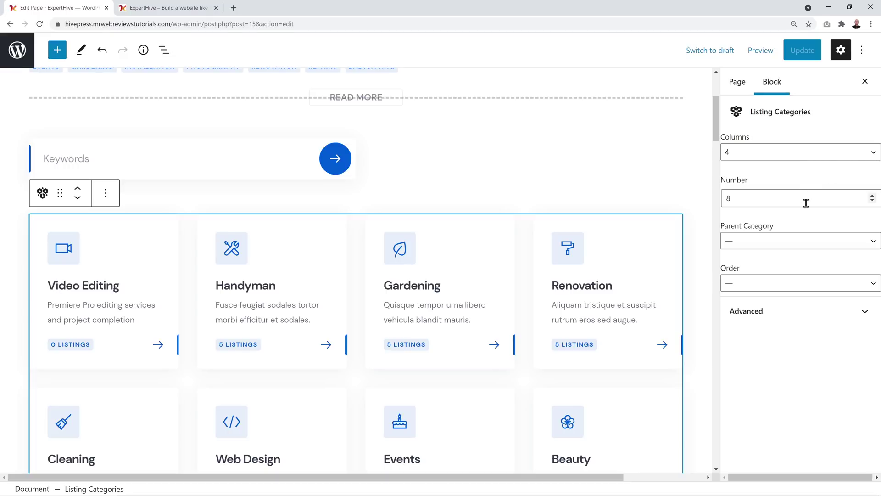
{"action": "left_click", "coordinate": [867, 151]}
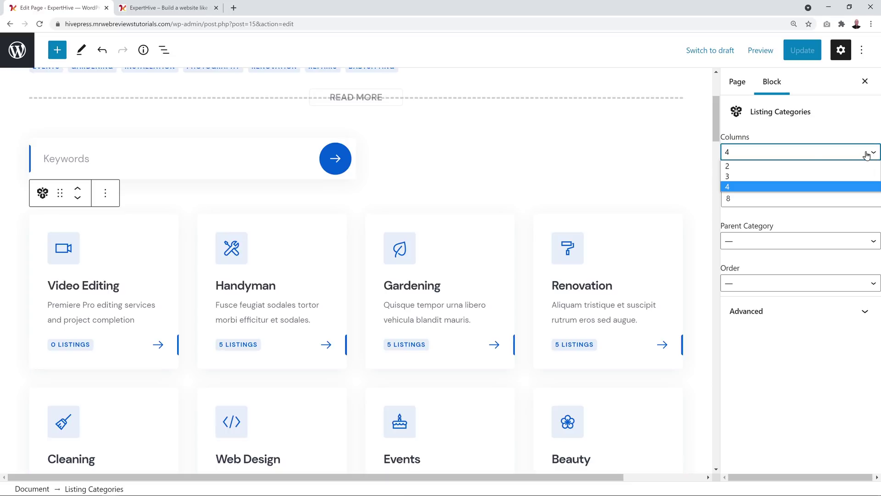
{"action": "left_click", "coordinate": [801, 179]}
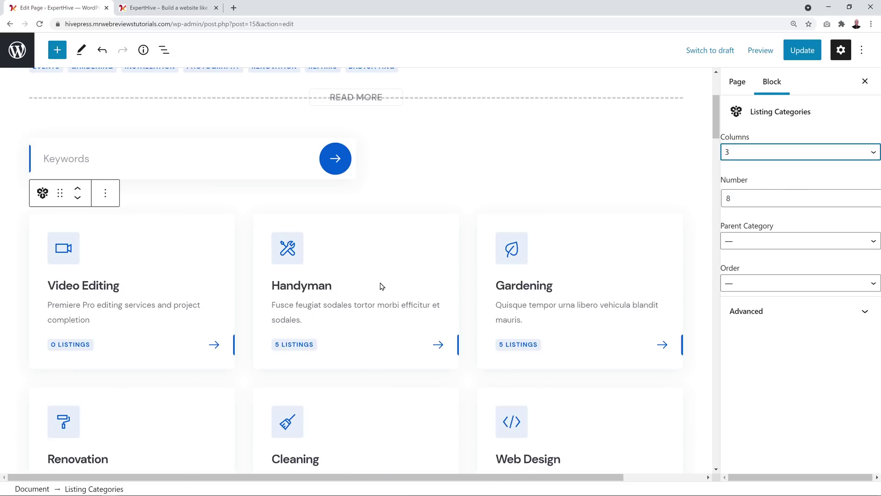
Set the number of categories shown in the Listing Categories block to 9 and check the resulting grid.
{"action": "scroll", "coordinate": [565, 280], "scroll_direction": "down", "scroll_amount": 5}
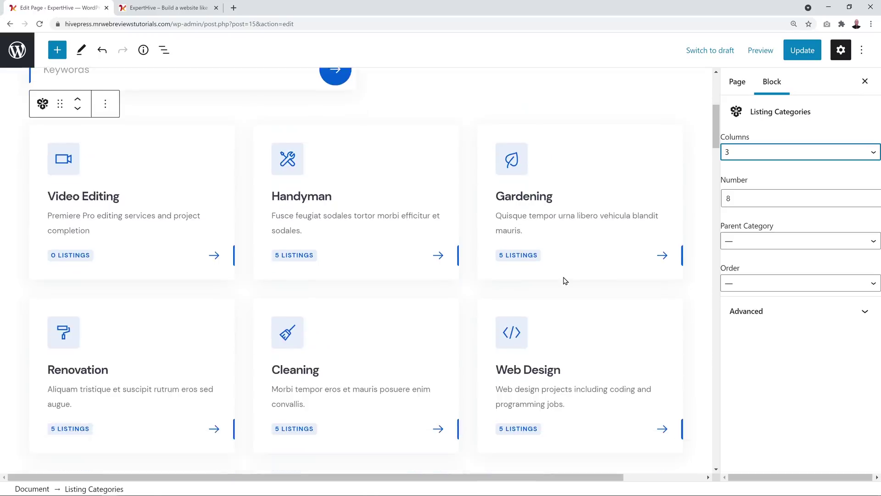
{"action": "scroll", "coordinate": [565, 280], "scroll_direction": "down", "scroll_amount": 2}
{"action": "scroll", "coordinate": [566, 279], "scroll_direction": "up", "scroll_amount": 4}
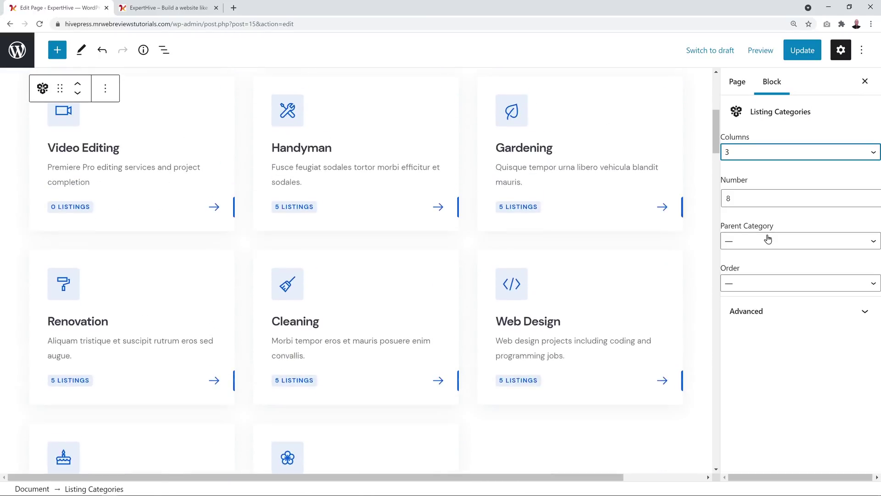
{"action": "left_click", "coordinate": [871, 195]}
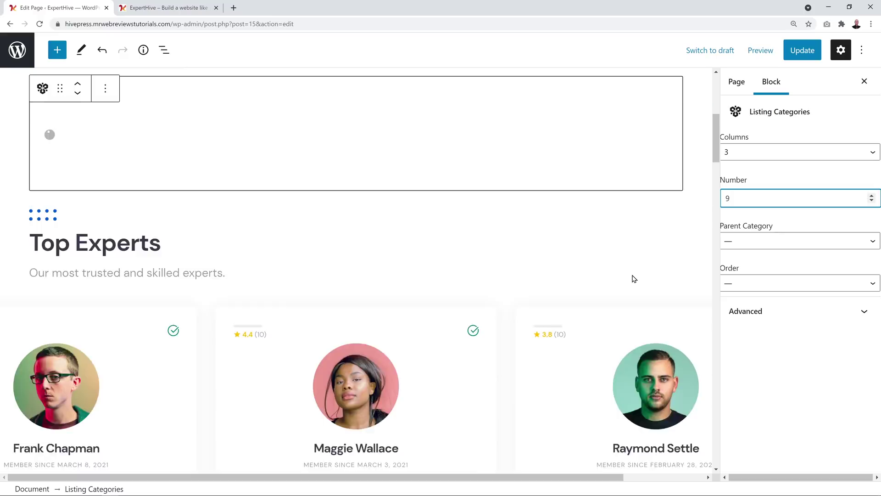
{"action": "scroll", "coordinate": [635, 288], "scroll_direction": "up", "scroll_amount": 2}
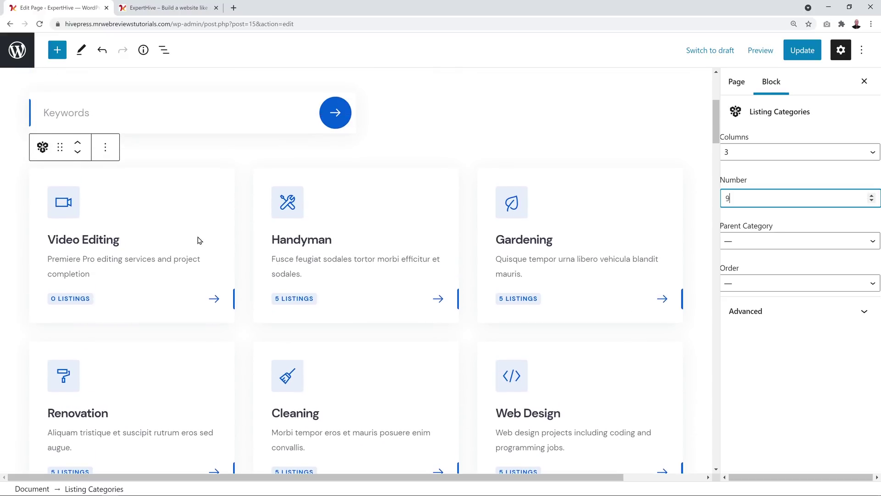
{"action": "scroll", "coordinate": [543, 260], "scroll_direction": "down", "scroll_amount": 5}
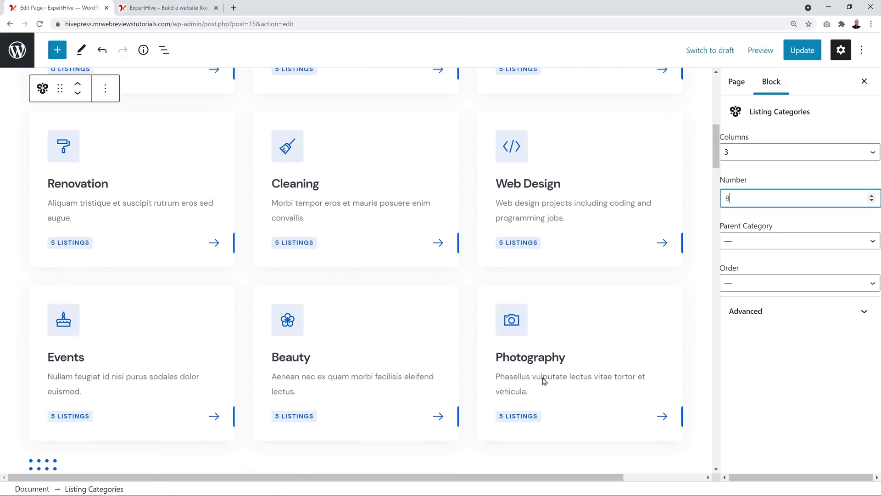
Order the categories in the Listing Categories block by Name.
{"action": "scroll", "coordinate": [581, 336], "scroll_direction": "up", "scroll_amount": 1}
{"action": "left_click", "coordinate": [463, 134]}
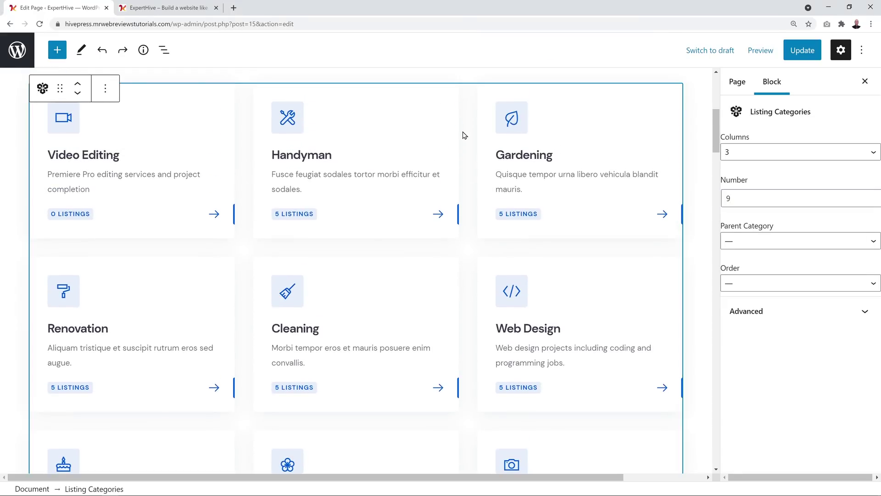
{"action": "left_click", "coordinate": [874, 283]}
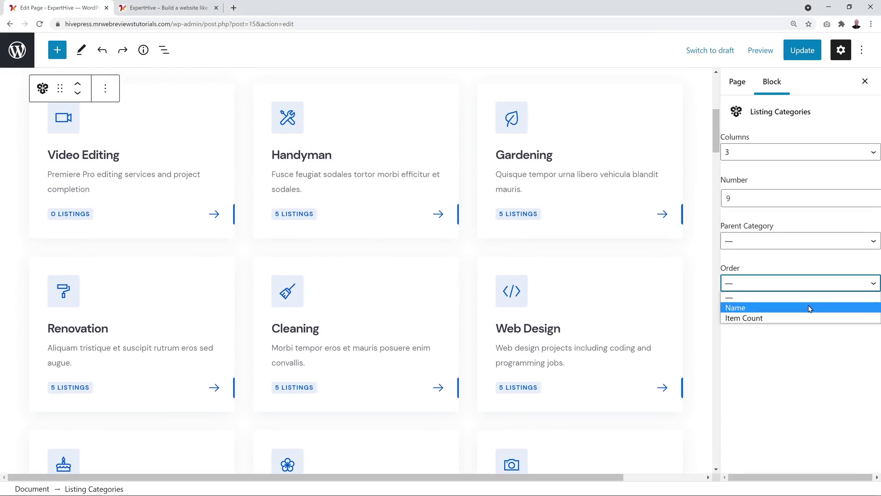
{"action": "left_click", "coordinate": [785, 313]}
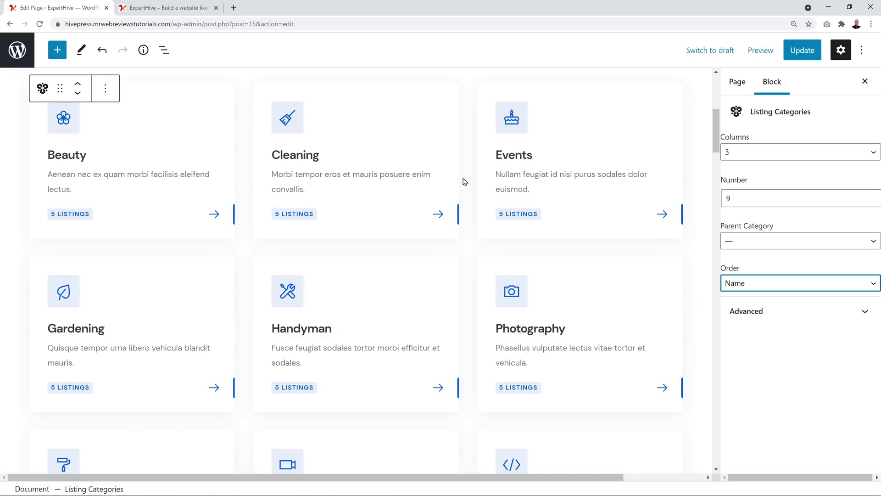
Select the Vendors block under the Top Experts heading and review its order options without changing them.
{"action": "scroll", "coordinate": [473, 207], "scroll_direction": "down", "scroll_amount": 6}
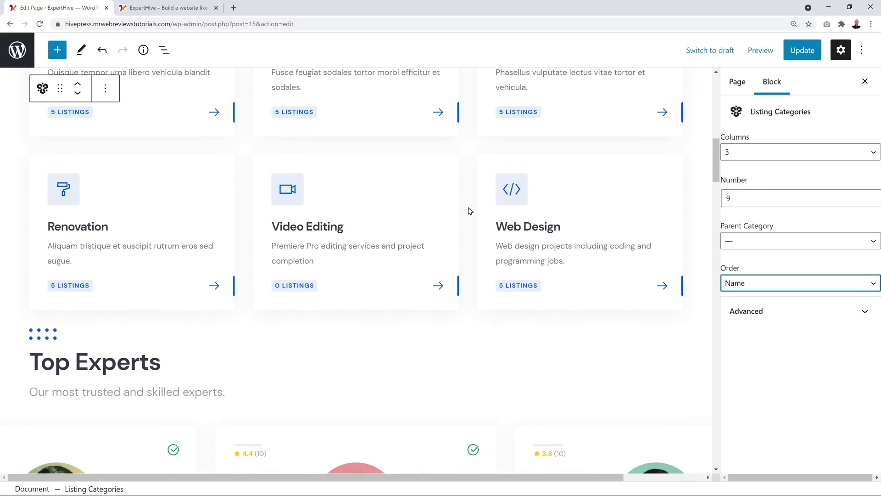
{"action": "scroll", "coordinate": [470, 214], "scroll_direction": "down", "scroll_amount": 3}
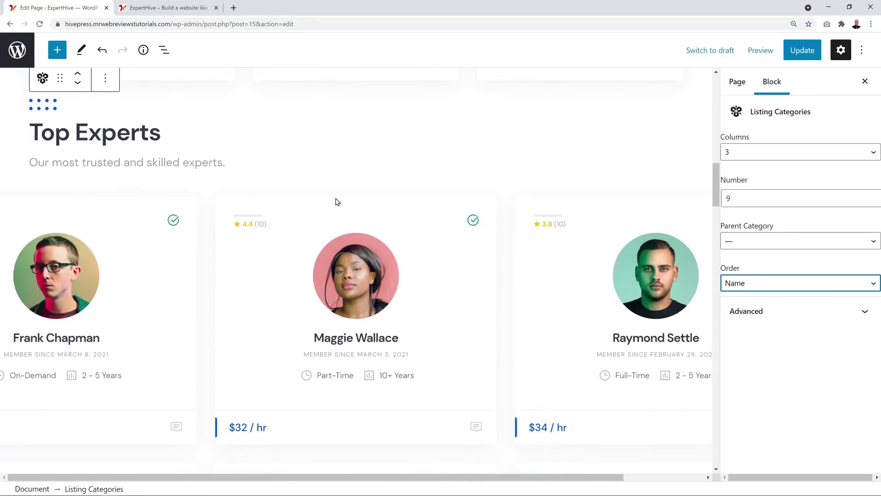
{"action": "scroll", "coordinate": [338, 202], "scroll_direction": "down", "scroll_amount": 1}
{"action": "scroll", "coordinate": [335, 198], "scroll_direction": "up", "scroll_amount": 1}
{"action": "left_click", "coordinate": [349, 219]}
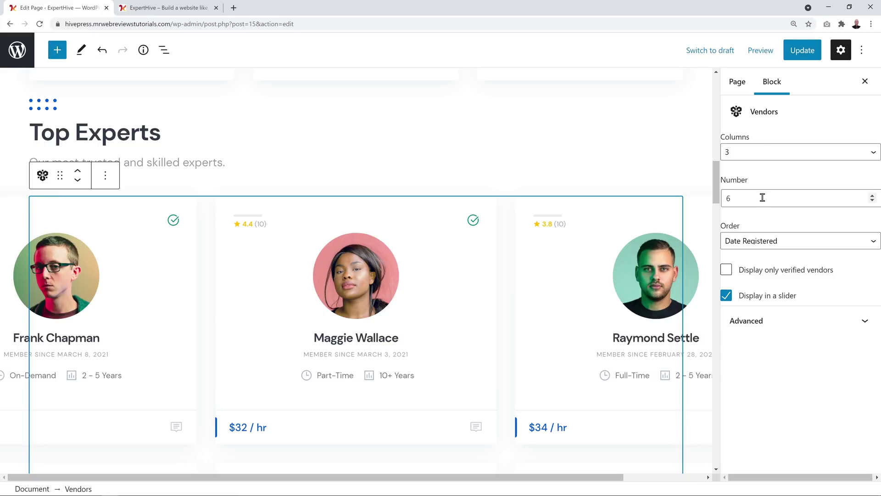
{"action": "left_click", "coordinate": [785, 247]}
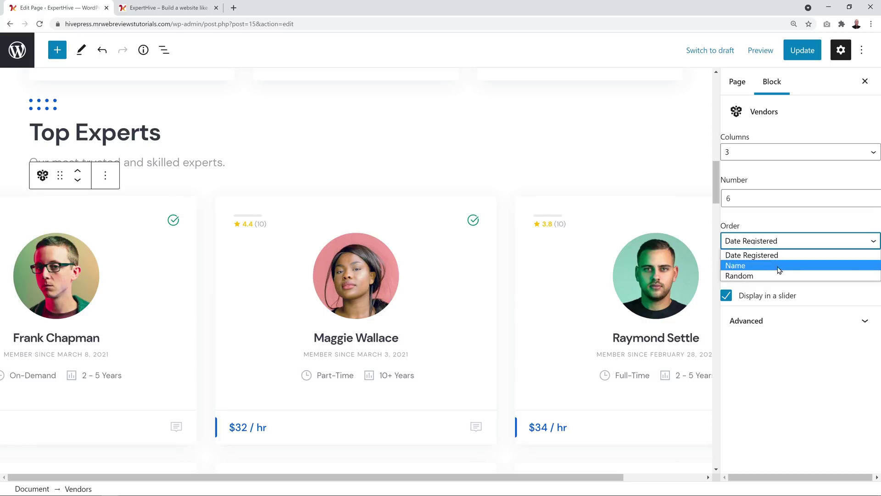
{"action": "left_click", "coordinate": [780, 216]}
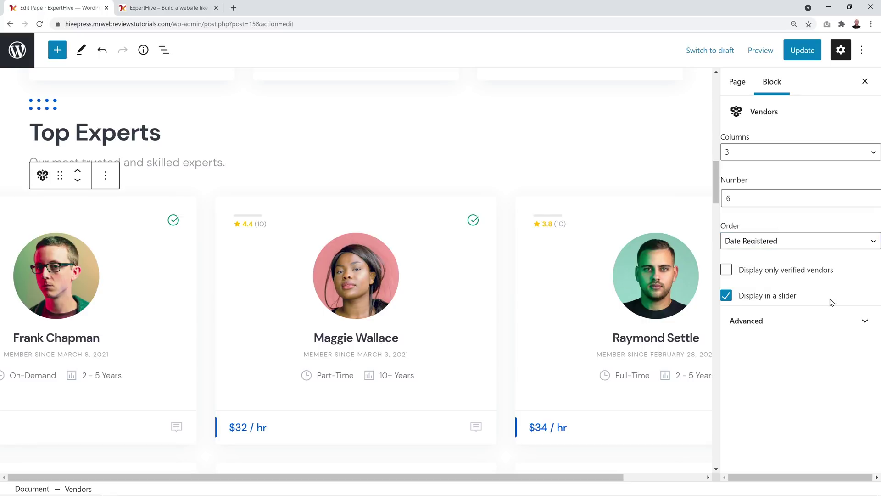
Change the "Top Experts" section heading to "Our Top Experts".
{"action": "left_click", "coordinate": [85, 135]}
{"action": "left_click", "coordinate": [51, 134]}
{"action": "left_click", "coordinate": [38, 133]}
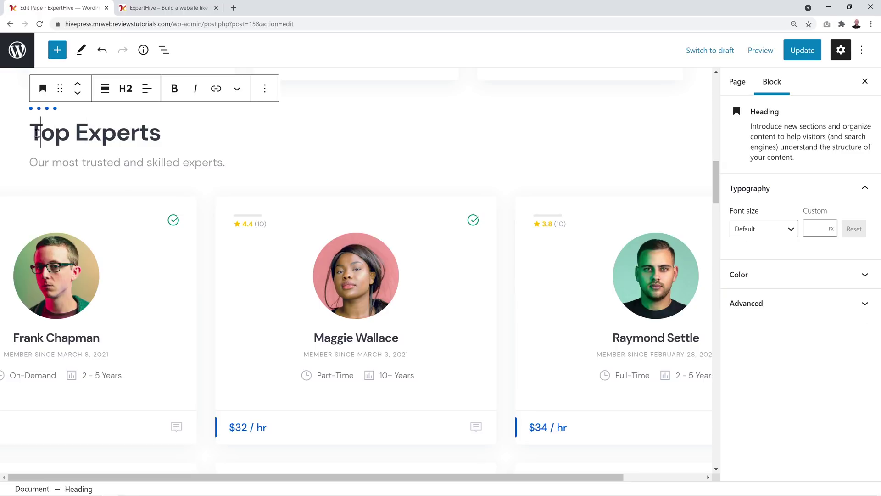
{"action": "type", "text": "Our"}
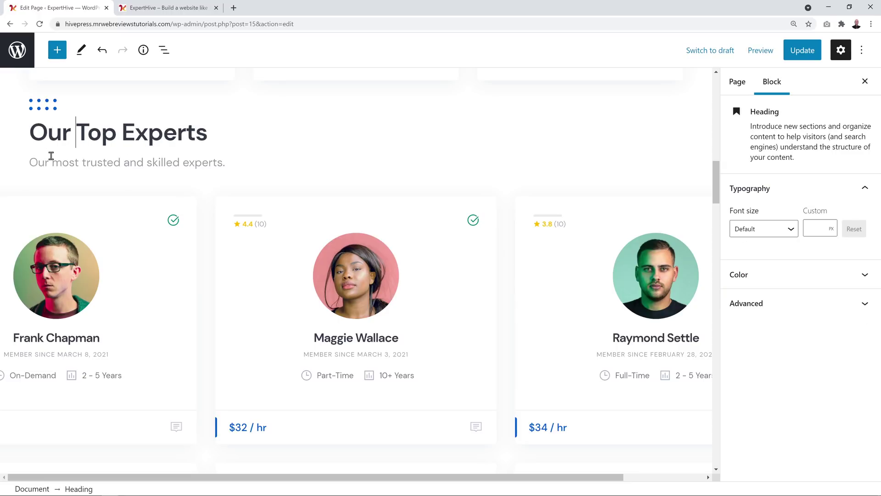
Select the paragraph under the experts heading for editing and update the Home page.
{"action": "left_click", "coordinate": [167, 163]}
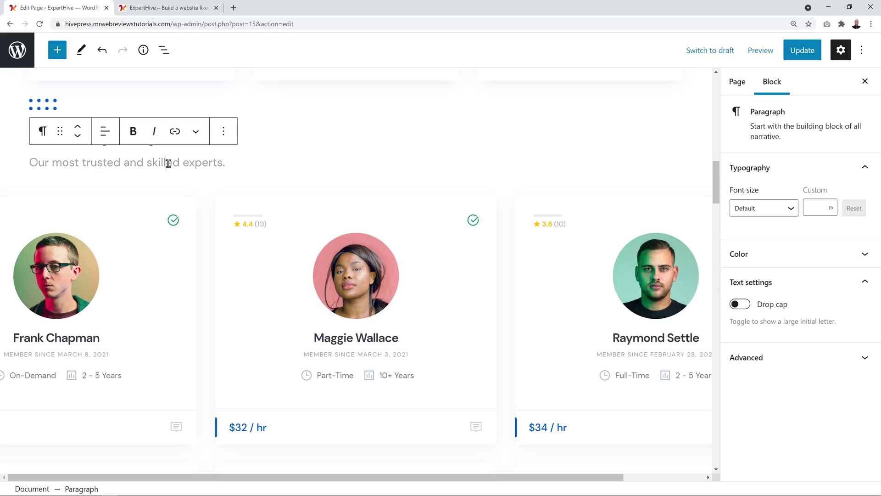
{"action": "left_click", "coordinate": [228, 168]}
{"action": "left_click", "coordinate": [802, 50]}
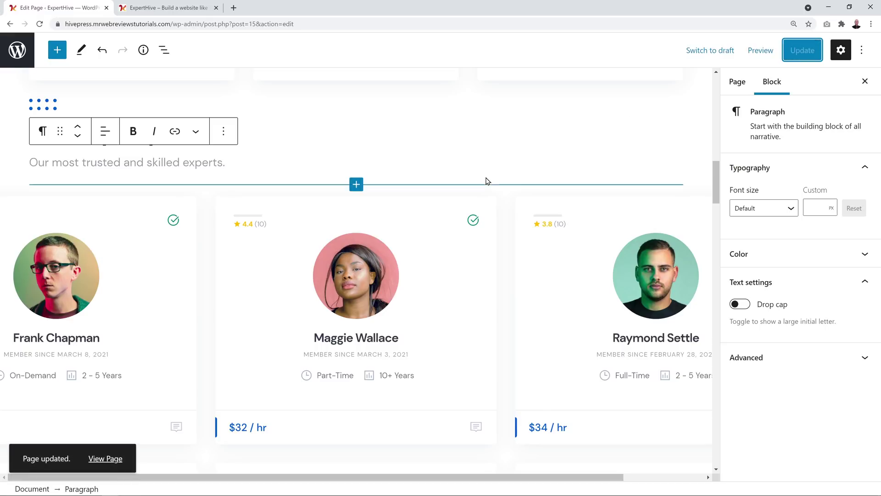
In the "How it works" section, set the icon of the Post a Request feature to file-alt.
{"action": "scroll", "coordinate": [510, 199], "scroll_direction": "down", "scroll_amount": 9}
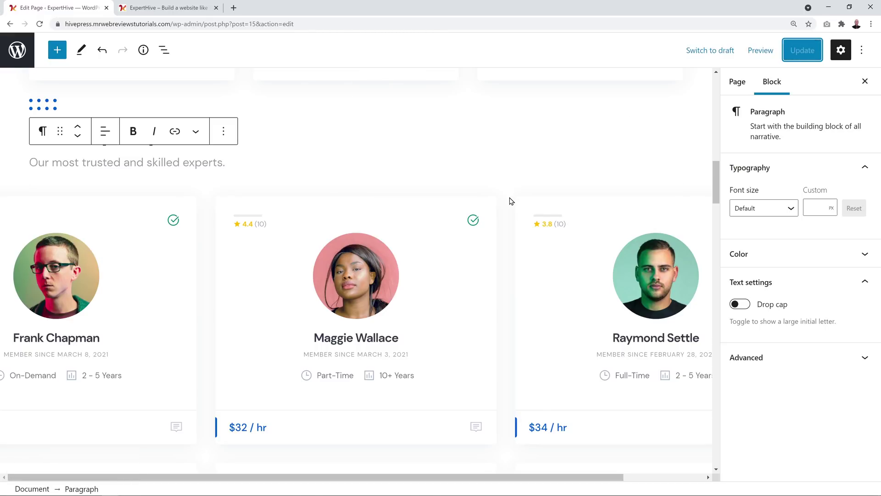
{"action": "scroll", "coordinate": [510, 201], "scroll_direction": "down", "scroll_amount": 5}
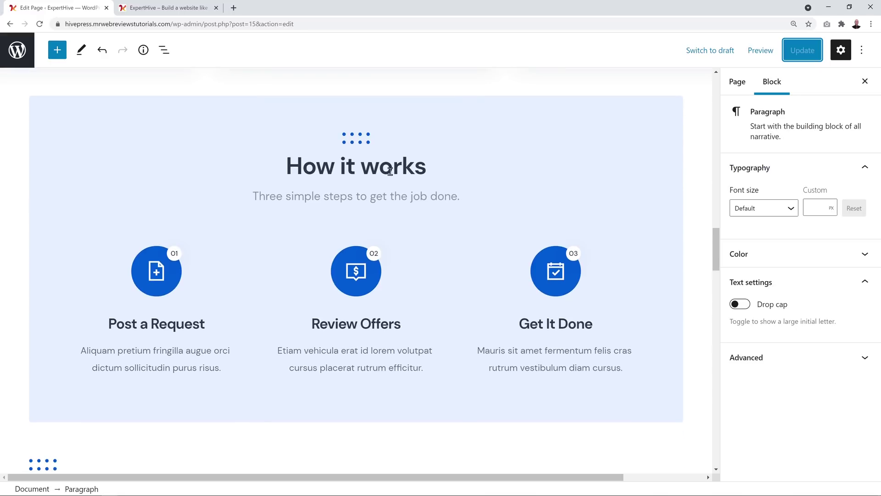
{"action": "left_click", "coordinate": [397, 229]}
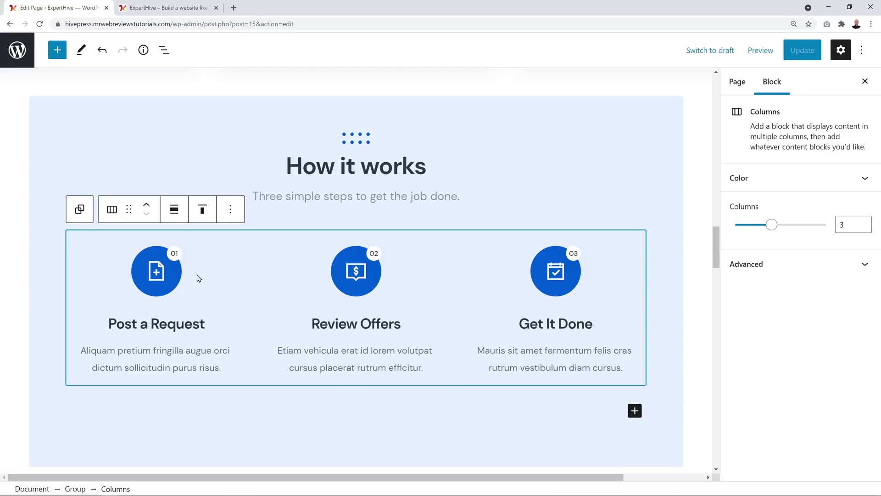
{"action": "left_click", "coordinate": [163, 287]}
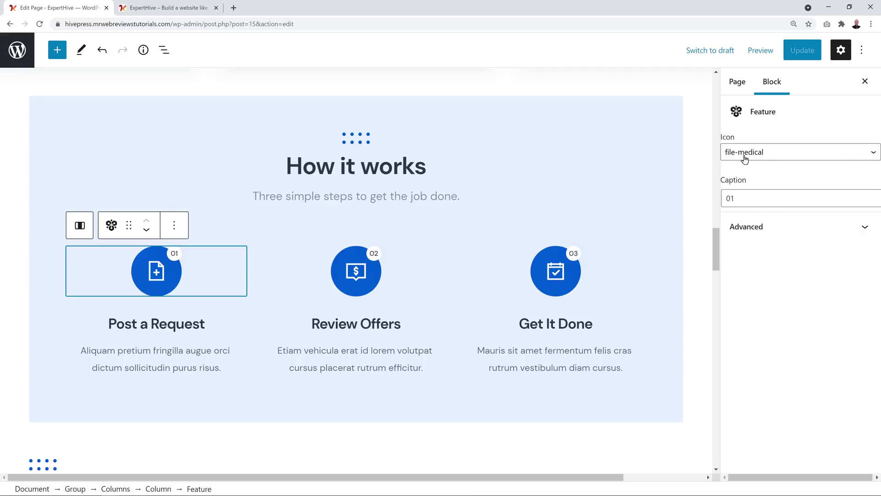
{"action": "left_click", "coordinate": [872, 157]}
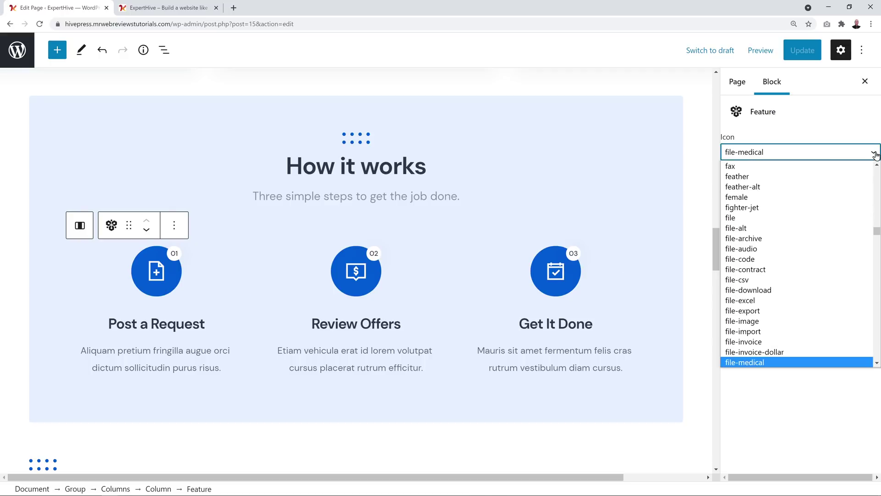
{"action": "left_click", "coordinate": [775, 229]}
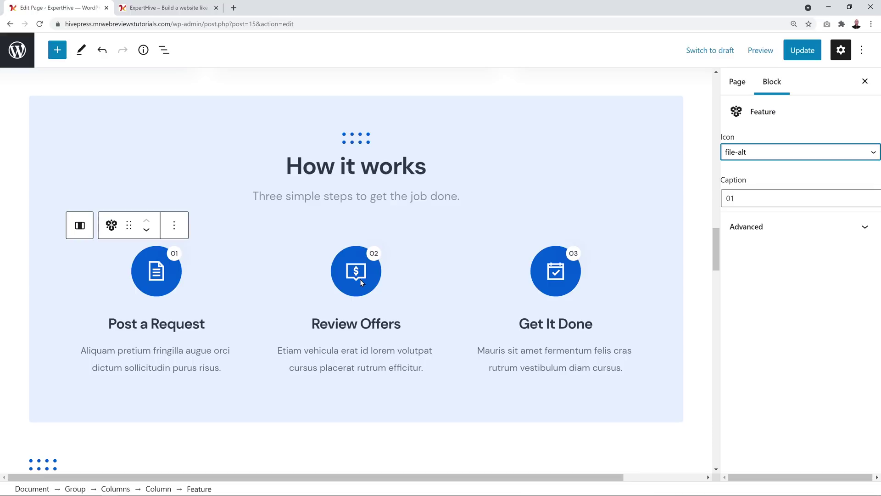
Set the icon of the Get It Done feature to brush.
{"action": "left_click", "coordinate": [553, 275]}
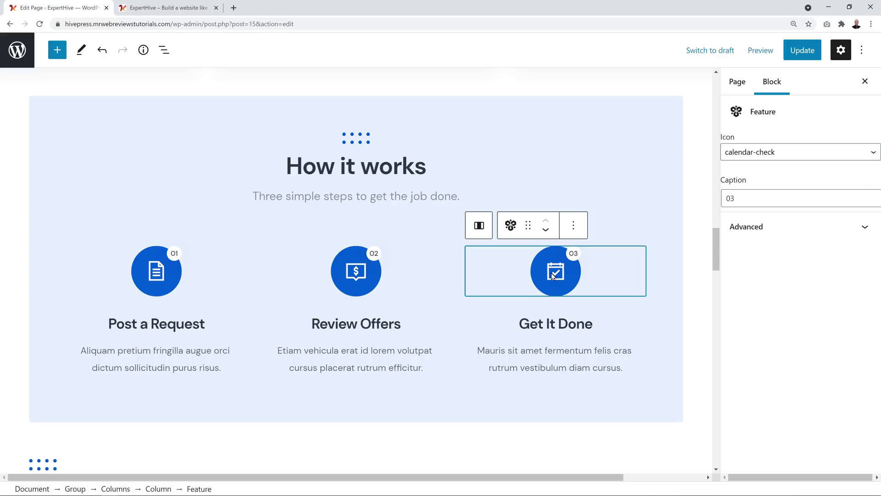
{"action": "left_click", "coordinate": [869, 152]}
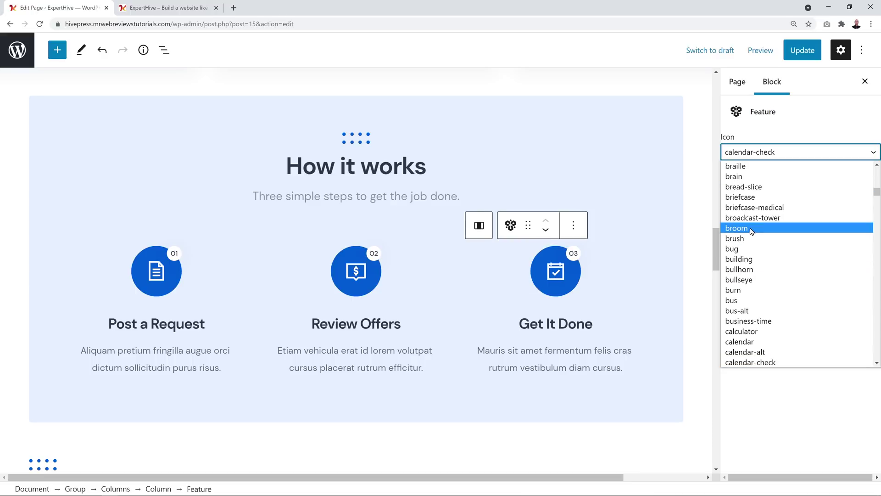
{"action": "left_click", "coordinate": [750, 238]}
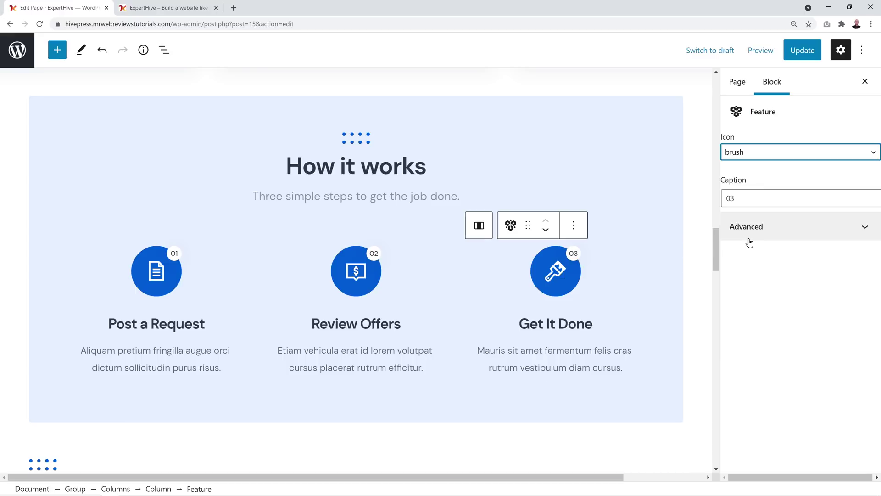
Go through the three "How it works" column headings as editable text, highlighting "Get It Done" and clearing the selection.
{"action": "left_click", "coordinate": [184, 328]}
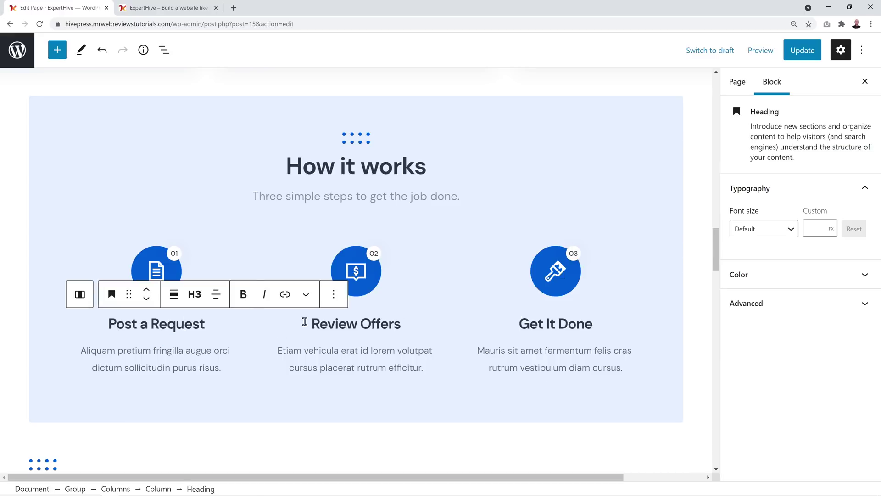
{"action": "left_click", "coordinate": [327, 321]}
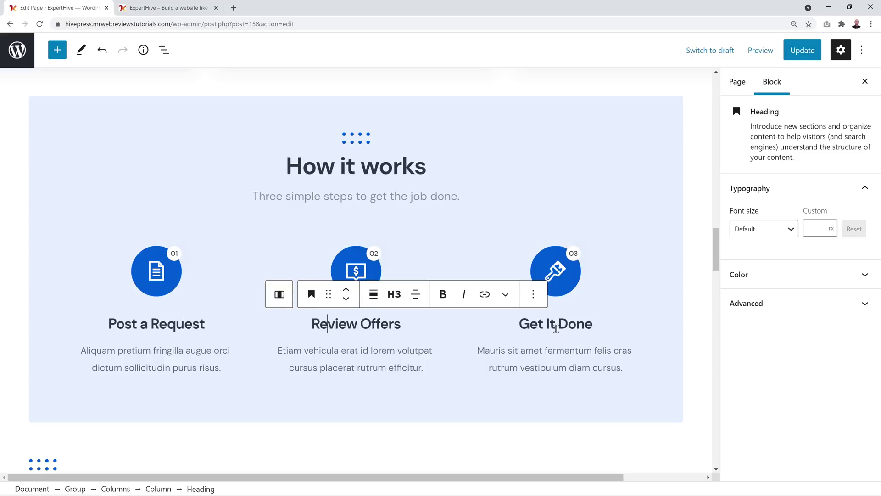
{"action": "left_click", "coordinate": [558, 327]}
{"action": "left_click_drag", "start_coordinate": [520, 324], "coordinate": [607, 322]}
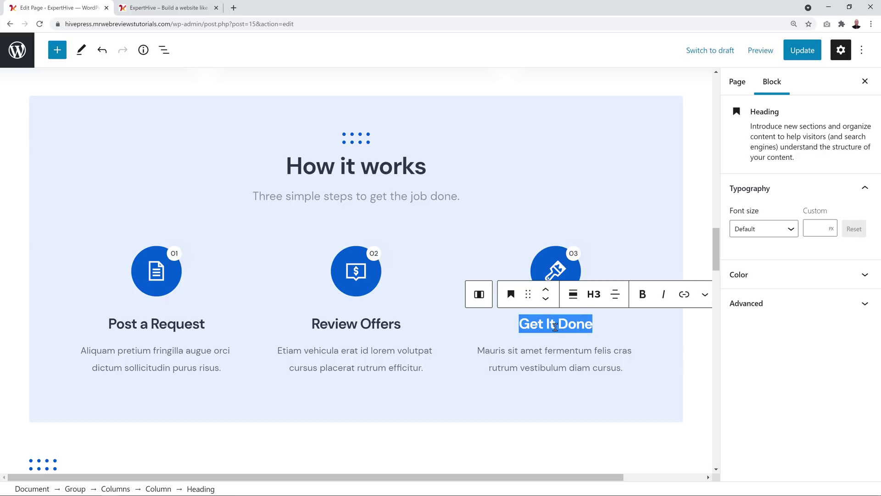
{"action": "left_click", "coordinate": [555, 328]}
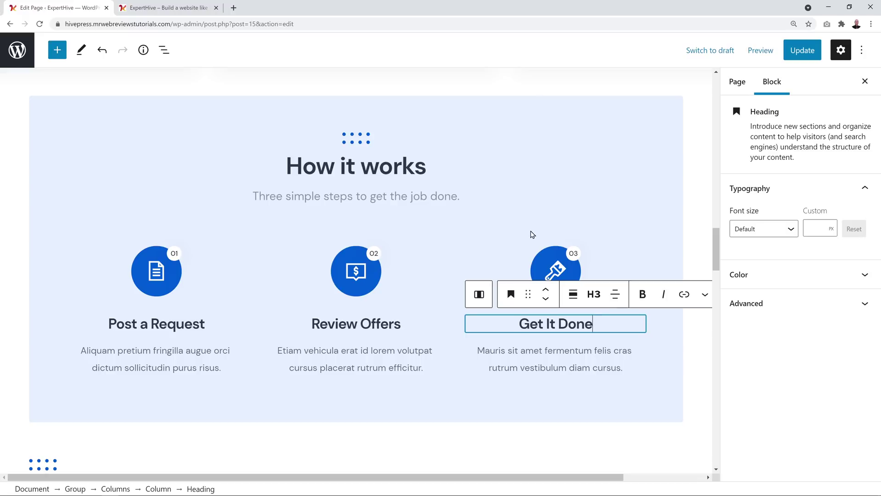
Select the whole "How it works" group block and move it below the testimonials, just above Recent Posts.
{"action": "left_click", "coordinate": [520, 128]}
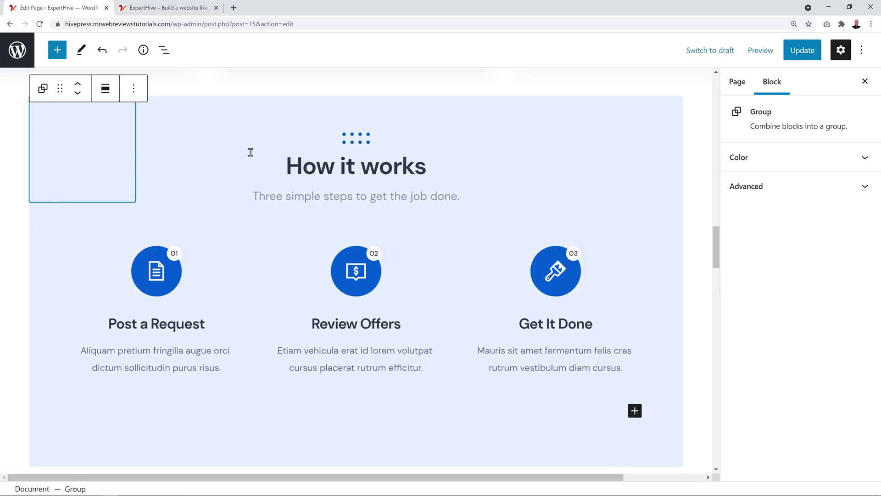
{"action": "left_click", "coordinate": [67, 151]}
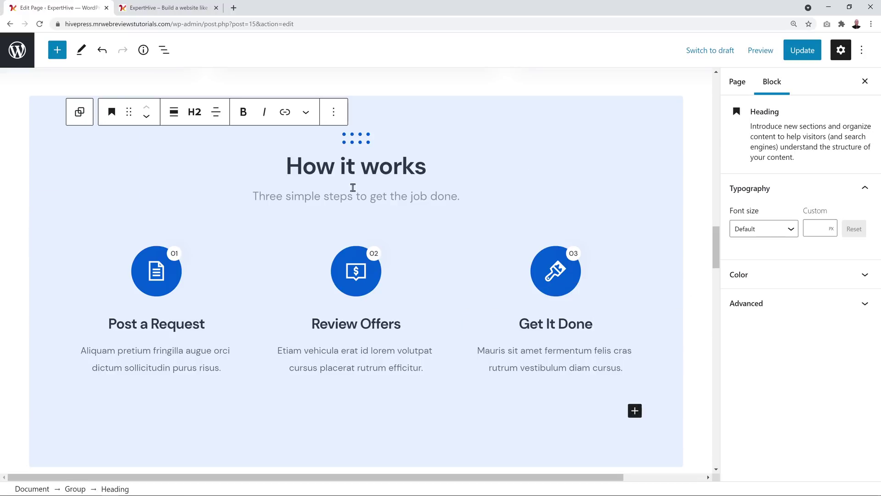
{"action": "left_click", "coordinate": [58, 154]}
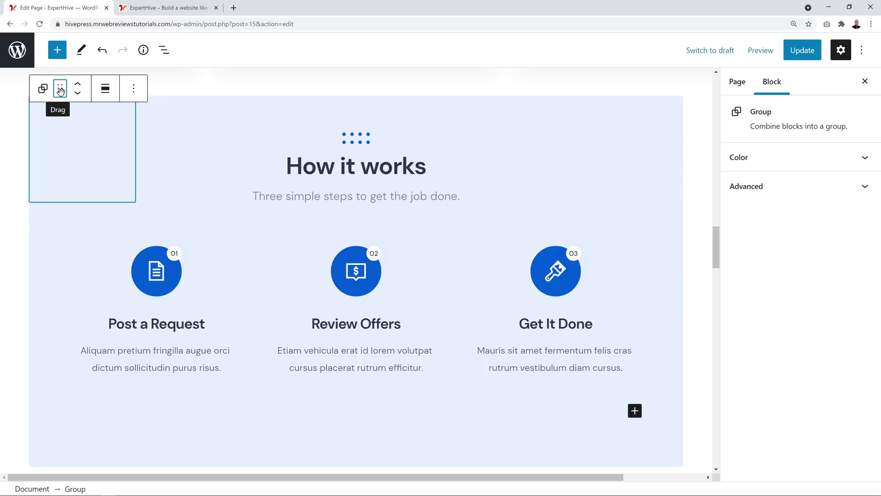
{"action": "left_click_drag", "start_coordinate": [60, 90], "coordinate": [131, 80]}
{"action": "scroll", "coordinate": [65, 99], "scroll_direction": "down", "scroll_amount": 10}
{"action": "scroll", "coordinate": [119, 293], "scroll_direction": "down", "scroll_amount": 14}
{"action": "scroll", "coordinate": [142, 152], "scroll_direction": "down", "scroll_amount": 2}
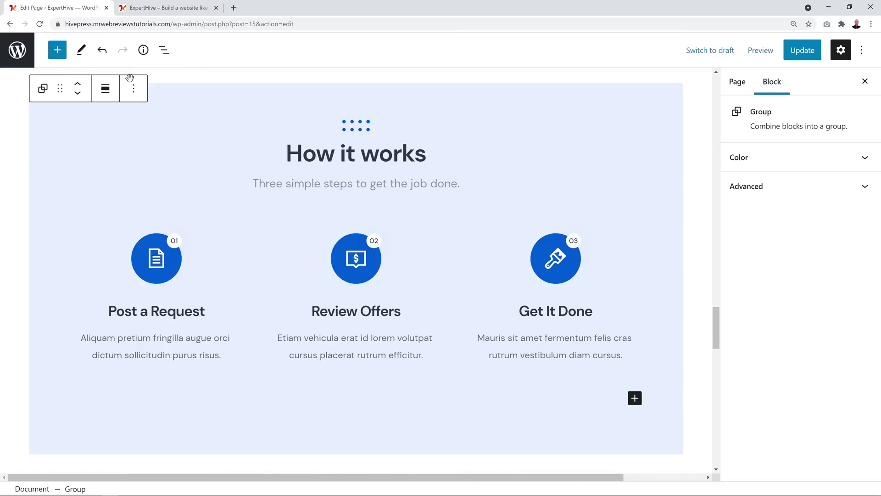
Move the "How it works" group back up to its place between the experts listings and the Testimonials section.
{"action": "scroll", "coordinate": [306, 206], "scroll_direction": "up", "scroll_amount": 3}
{"action": "scroll", "coordinate": [306, 206], "scroll_direction": "up", "scroll_amount": 15}
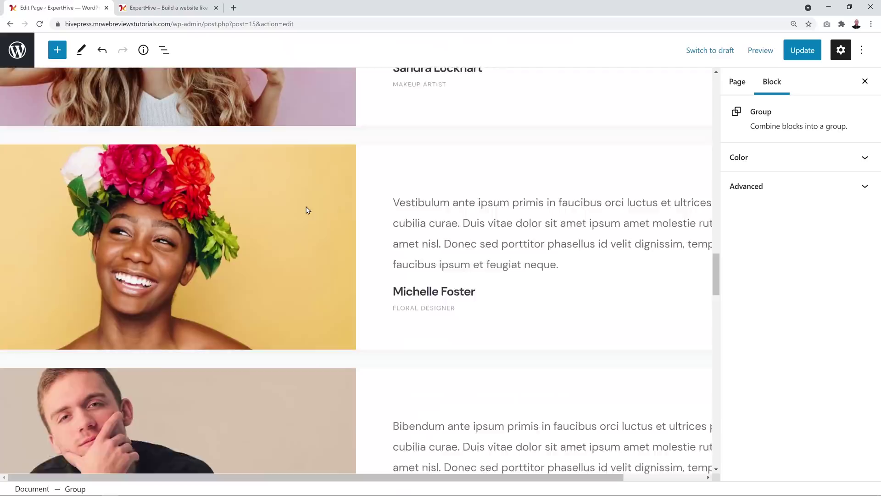
{"action": "scroll", "coordinate": [306, 206], "scroll_direction": "down", "scroll_amount": 15}
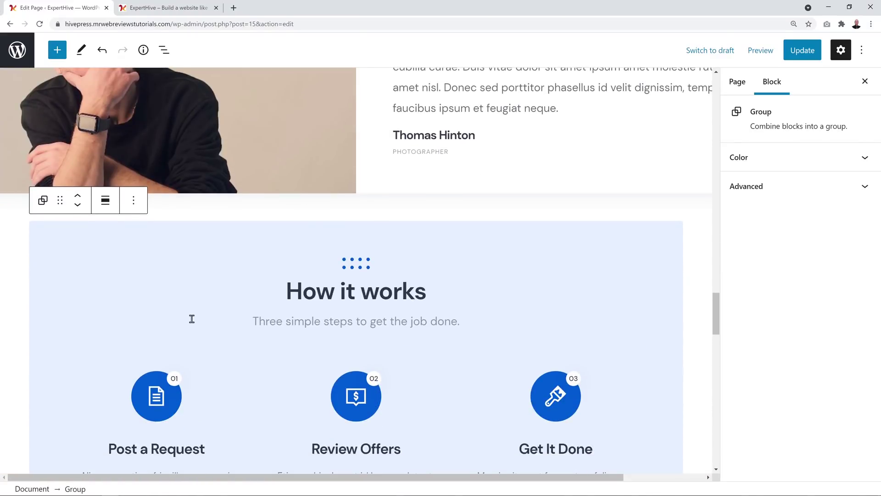
{"action": "scroll", "coordinate": [295, 328], "scroll_direction": "down", "scroll_amount": 5}
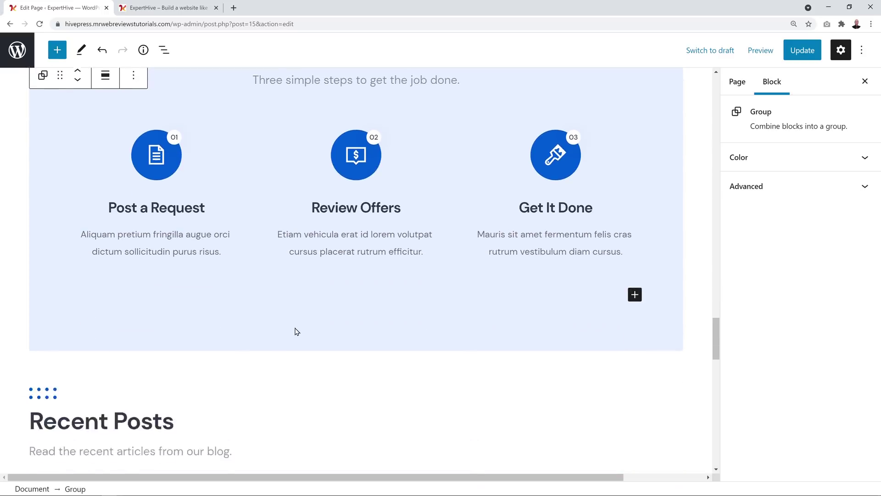
{"action": "scroll", "coordinate": [295, 330], "scroll_direction": "up", "scroll_amount": 5}
{"action": "scroll", "coordinate": [297, 330], "scroll_direction": "up", "scroll_amount": 2}
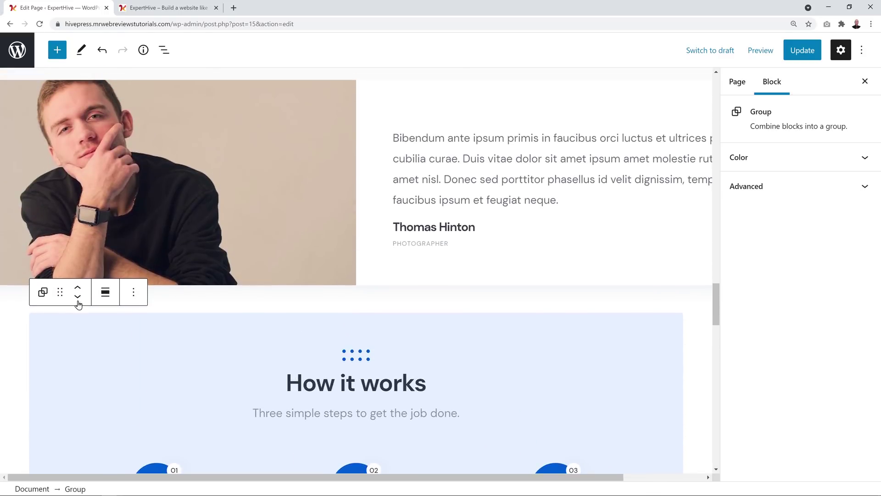
{"action": "left_click_drag", "start_coordinate": [60, 292], "coordinate": [127, 282]}
{"action": "scroll", "coordinate": [299, 319], "scroll_direction": "down", "scroll_amount": 2}
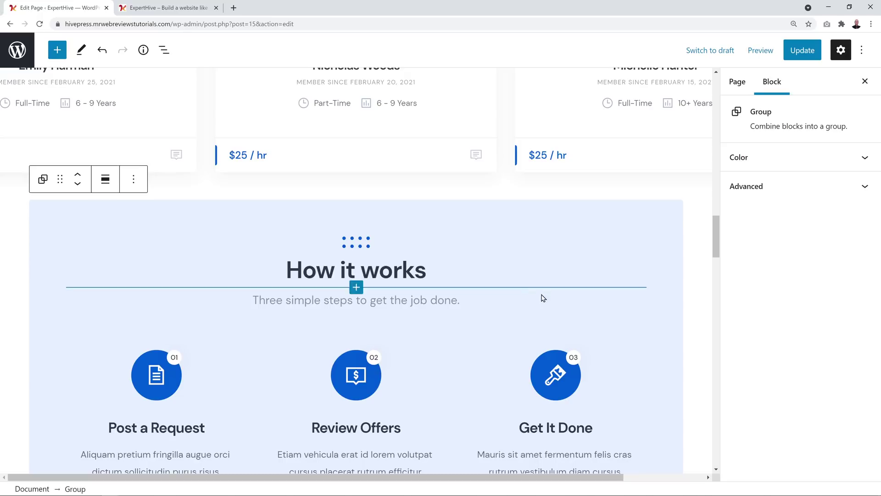
Select the Testimonials block, view its slider on the live homepage by cycling through the testimonials, and return to the page editor.
{"action": "scroll", "coordinate": [684, 278], "scroll_direction": "down", "scroll_amount": 9}
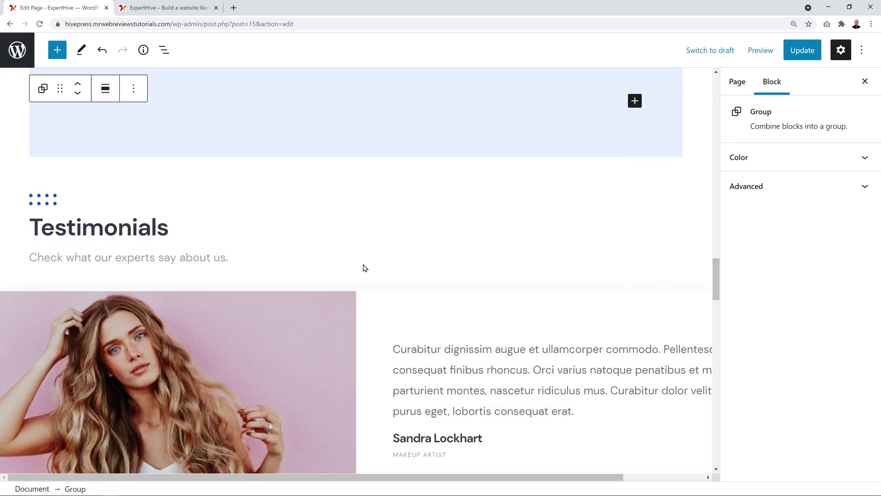
{"action": "scroll", "coordinate": [353, 269], "scroll_direction": "down", "scroll_amount": 1}
{"action": "left_click", "coordinate": [331, 291]}
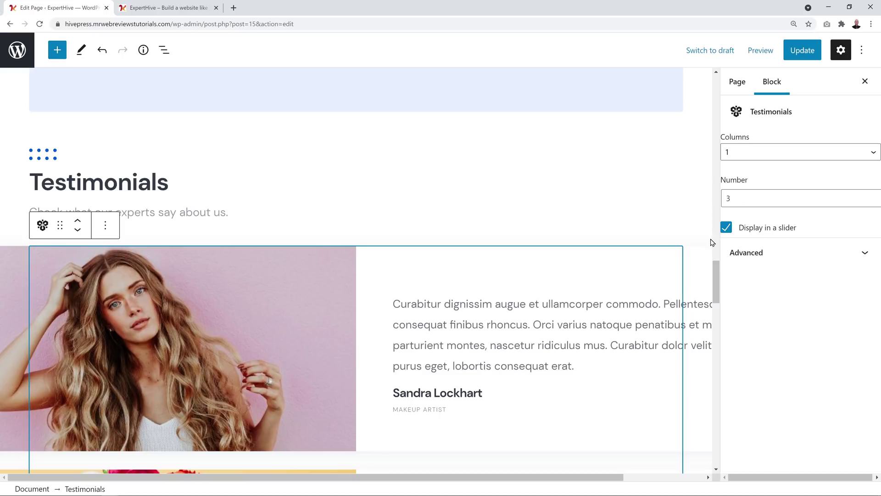
{"action": "left_click", "coordinate": [138, 8]}
{"action": "scroll", "coordinate": [432, 259], "scroll_direction": "down", "scroll_amount": 10}
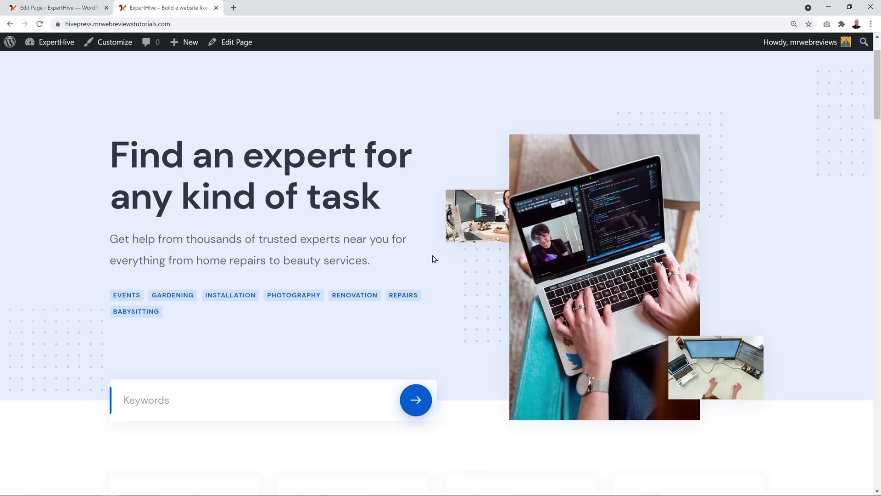
{"action": "scroll", "coordinate": [433, 258], "scroll_direction": "down", "scroll_amount": 15}
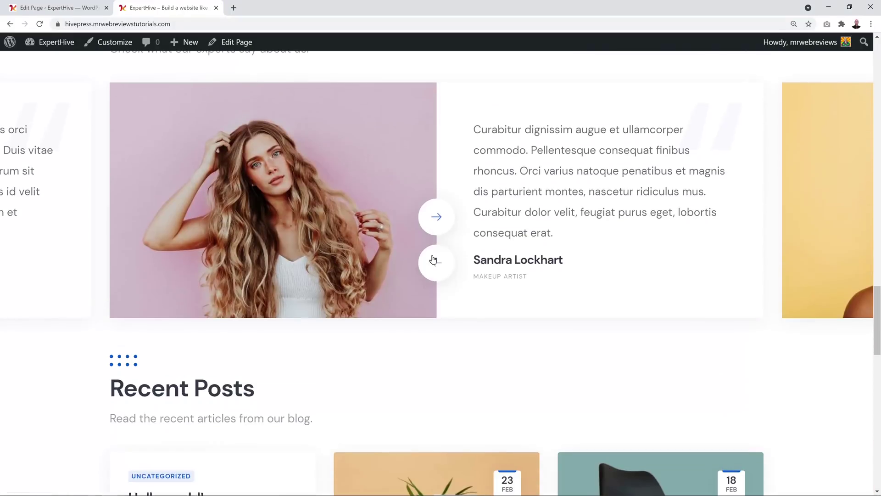
{"action": "left_click", "coordinate": [434, 264]}
{"action": "left_click", "coordinate": [434, 264]}
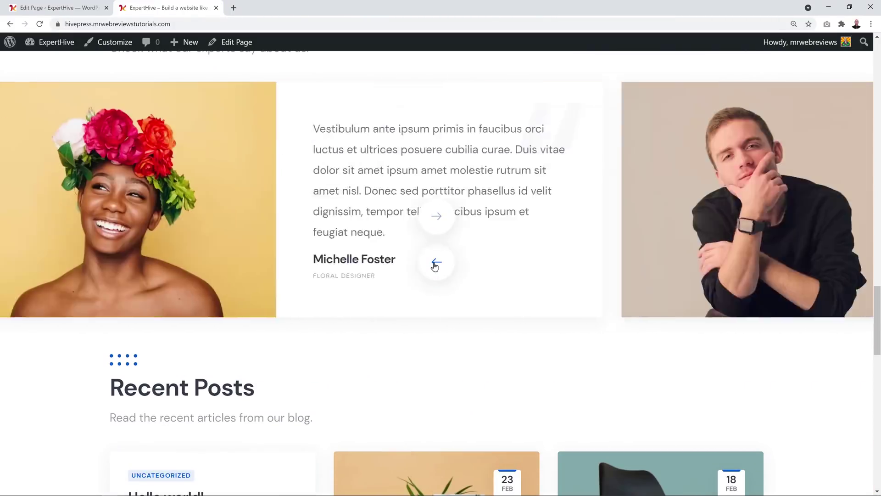
{"action": "left_click", "coordinate": [55, 8]}
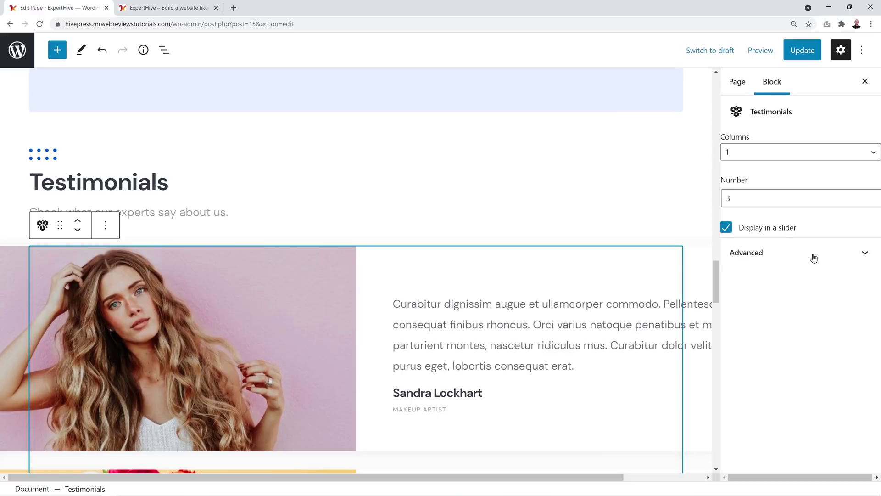
Turn off the slider display for the Testimonials block and preview the page in a new tab.
{"action": "left_click", "coordinate": [725, 228]}
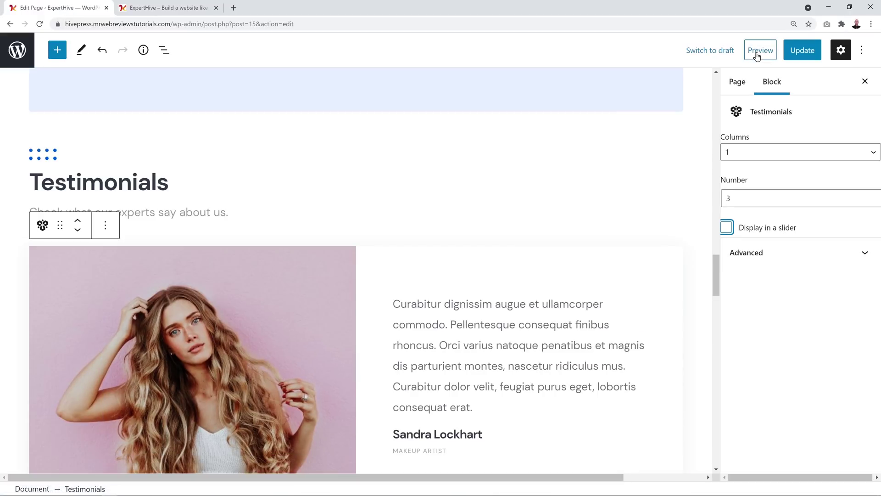
{"action": "left_click", "coordinate": [757, 54]}
{"action": "left_click", "coordinate": [692, 157]}
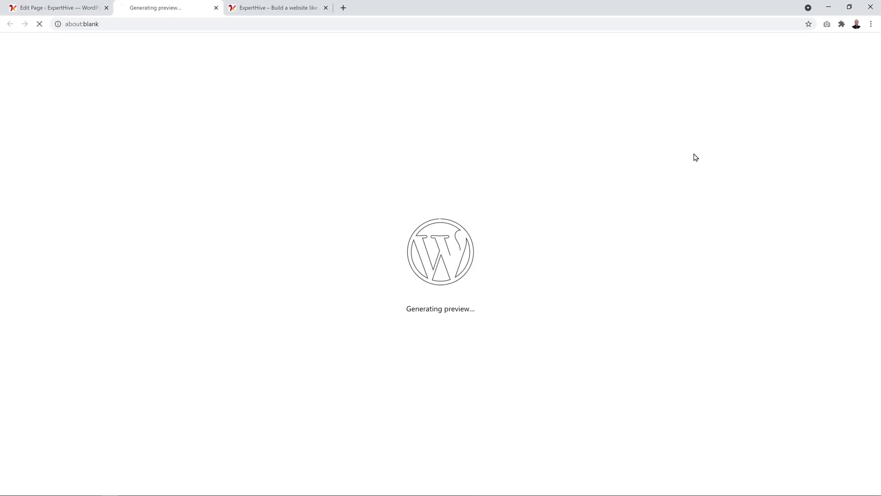
Examine how the Testimonials section is laid out in the homepage preview without the slider.
{"action": "scroll", "coordinate": [415, 187], "scroll_direction": "down", "scroll_amount": 10}
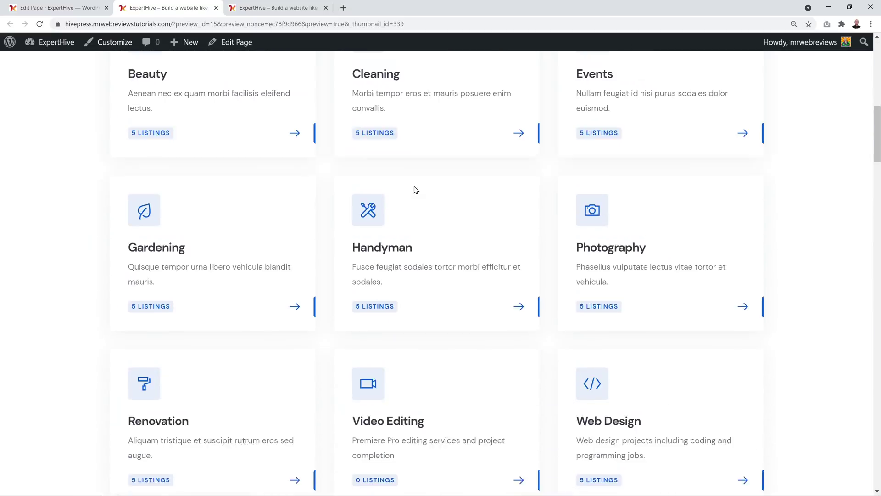
{"action": "scroll", "coordinate": [415, 190], "scroll_direction": "down", "scroll_amount": 15}
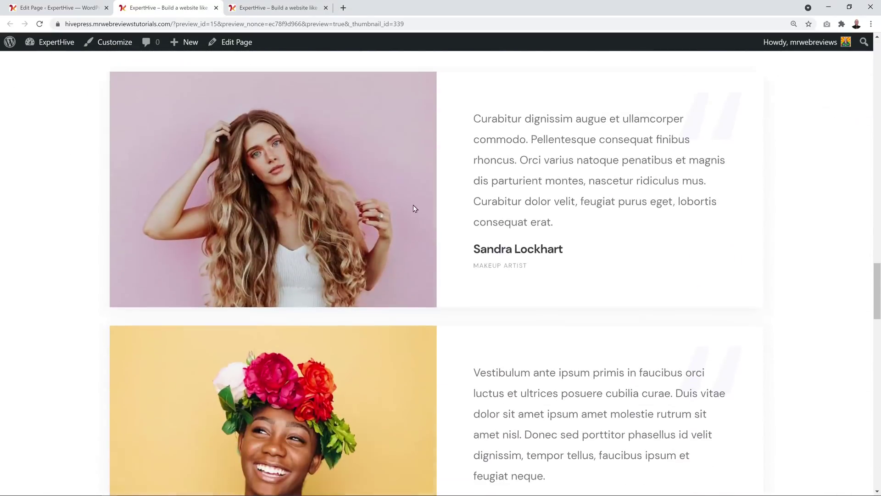
{"action": "scroll", "coordinate": [415, 292], "scroll_direction": "down", "scroll_amount": 10}
{"action": "scroll", "coordinate": [427, 315], "scroll_direction": "up", "scroll_amount": 13}
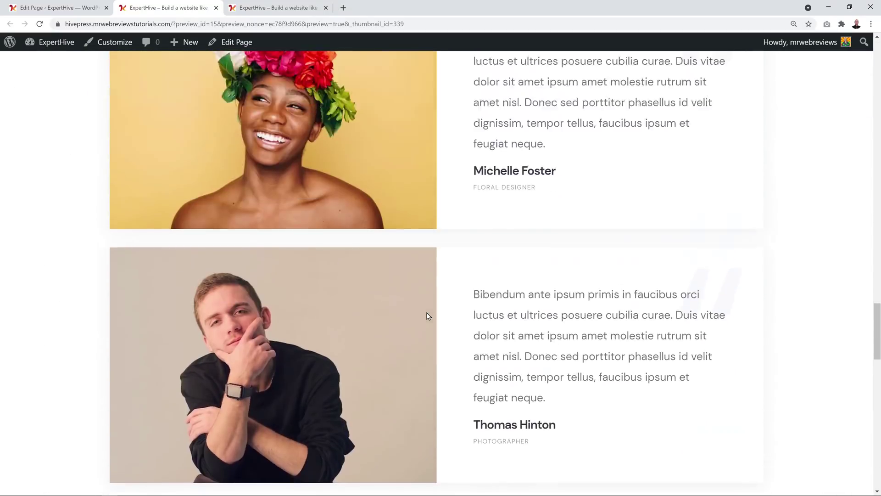
{"action": "scroll", "coordinate": [428, 315], "scroll_direction": "up", "scroll_amount": 2}
{"action": "scroll", "coordinate": [455, 381], "scroll_direction": "down", "scroll_amount": 7}
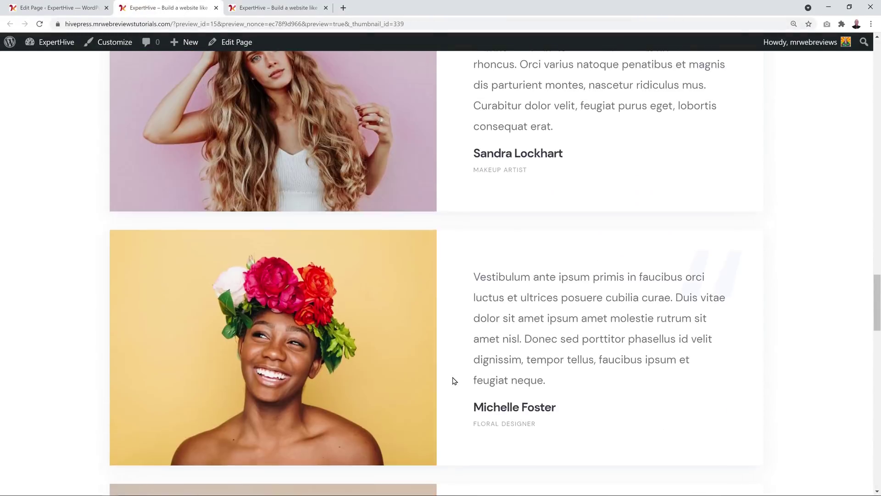
{"action": "scroll", "coordinate": [454, 380], "scroll_direction": "up", "scroll_amount": 7}
{"action": "scroll", "coordinate": [454, 381], "scroll_direction": "up", "scroll_amount": 3}
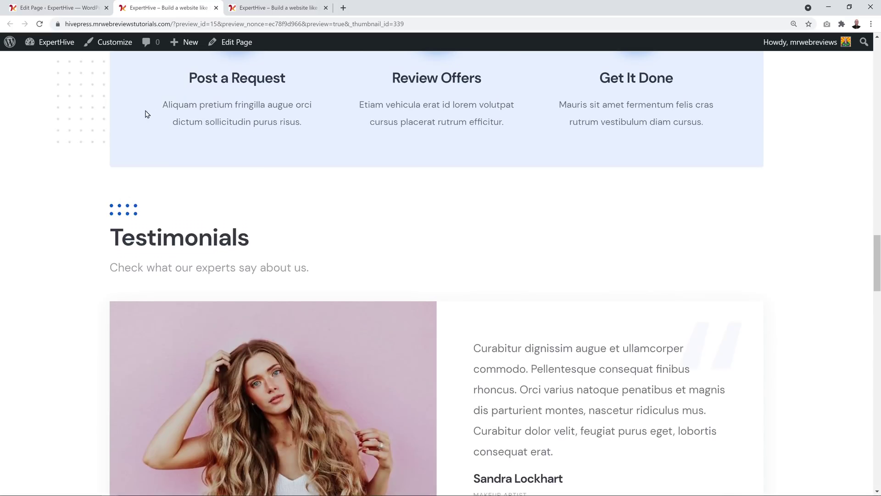
Back in the page editor, turn the Testimonials slider display on again and update the Home page.
{"action": "left_click", "coordinate": [74, 11]}
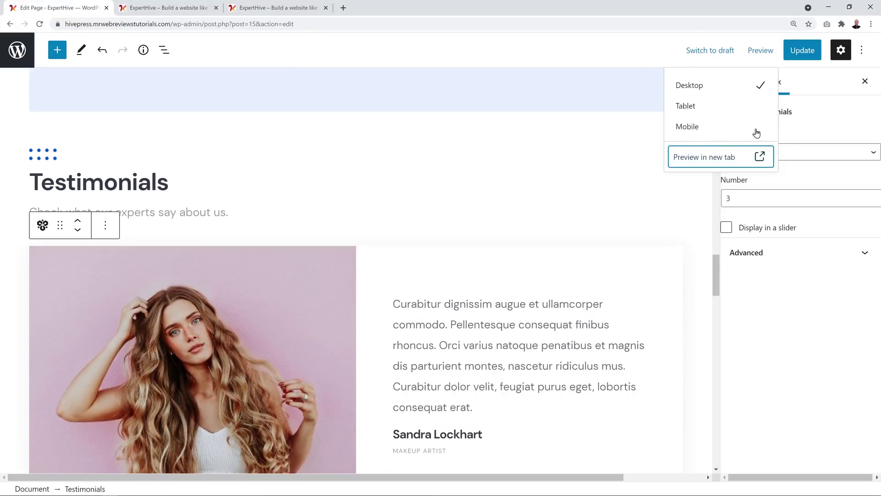
{"action": "left_click", "coordinate": [727, 228]}
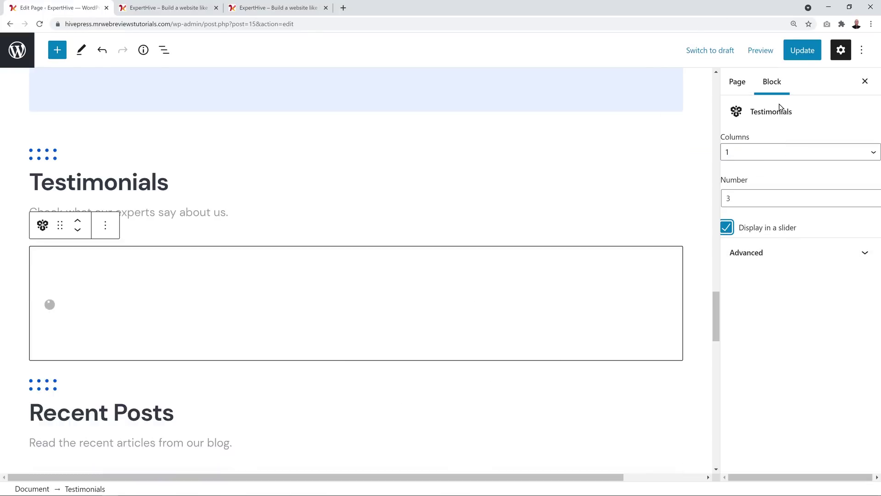
{"action": "left_click", "coordinate": [801, 54]}
Look over the Recent Posts section of the Home page and open the list of all posts in the dashboard.
{"action": "scroll", "coordinate": [506, 204], "scroll_direction": "down", "scroll_amount": 2}
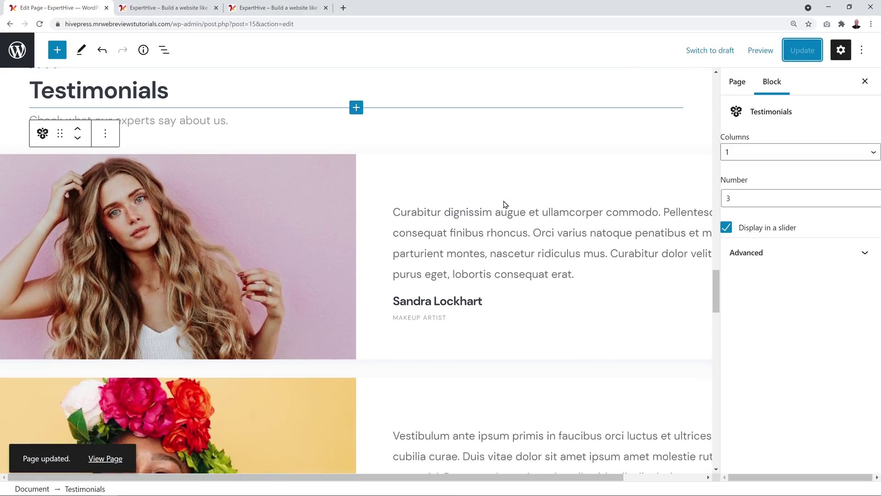
{"action": "scroll", "coordinate": [505, 204], "scroll_direction": "down", "scroll_amount": 10}
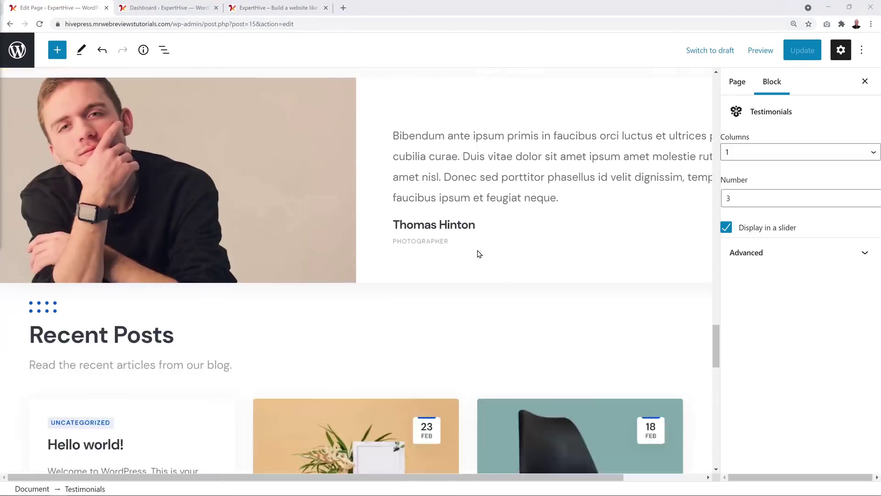
{"action": "scroll", "coordinate": [479, 254], "scroll_direction": "down", "scroll_amount": 4}
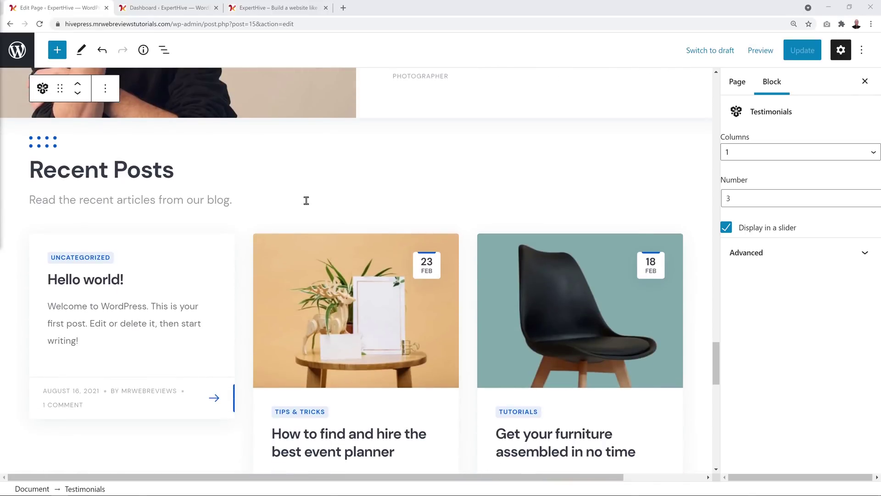
{"action": "scroll", "coordinate": [462, 252], "scroll_direction": "down", "scroll_amount": 1}
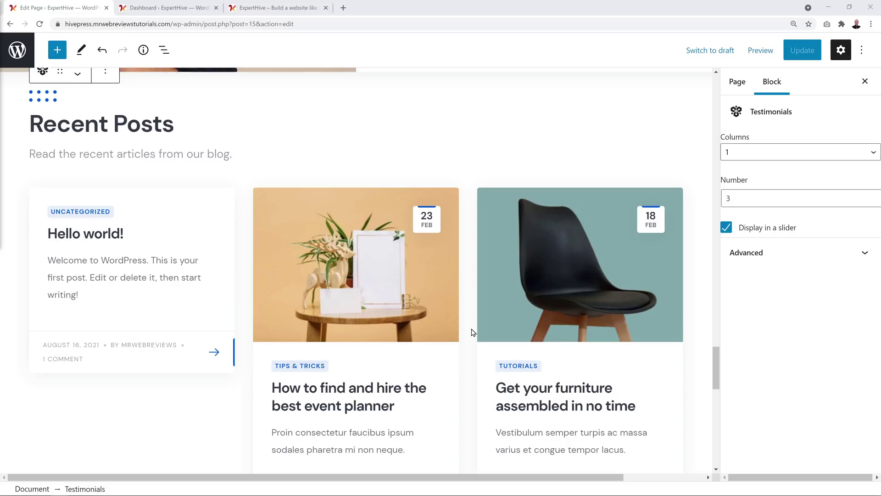
{"action": "left_click", "coordinate": [182, 14]}
{"action": "mouse_move", "coordinate": [32, 140]}
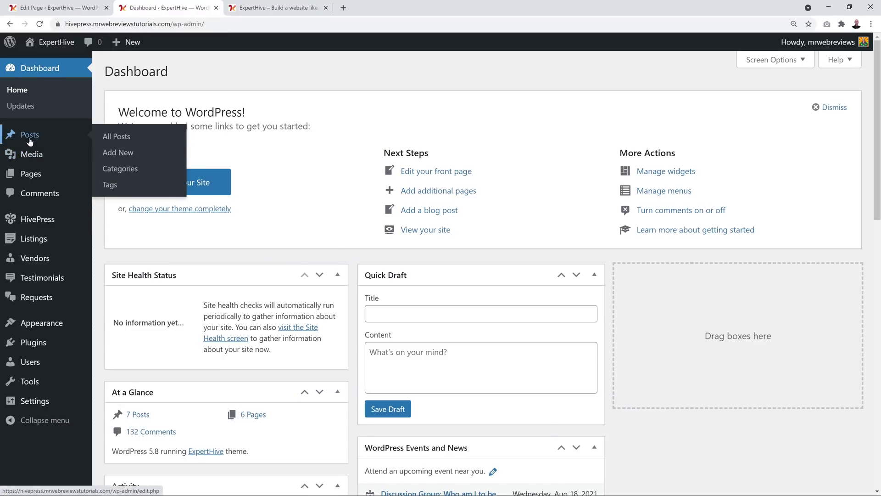
{"action": "left_click", "coordinate": [34, 138]}
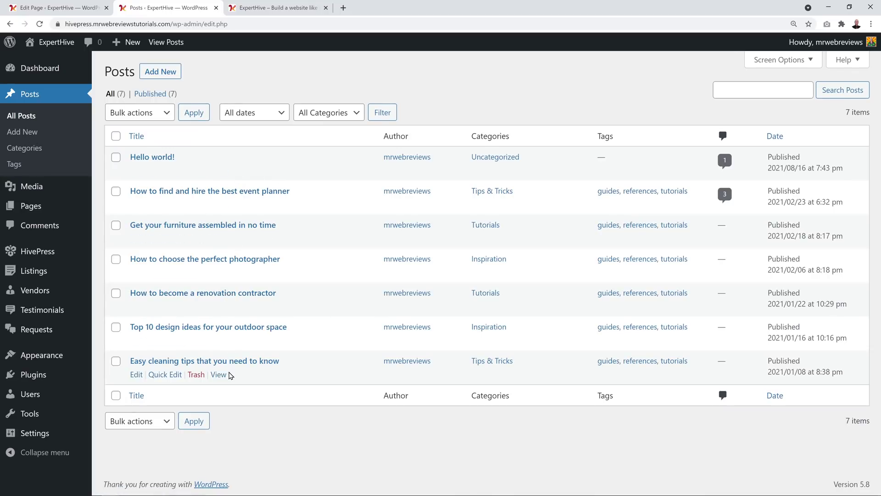
Compare the Recent Posts cards in the page editor with the dashboard's posts list, ending on the posts list.
{"action": "left_click", "coordinate": [61, 10]}
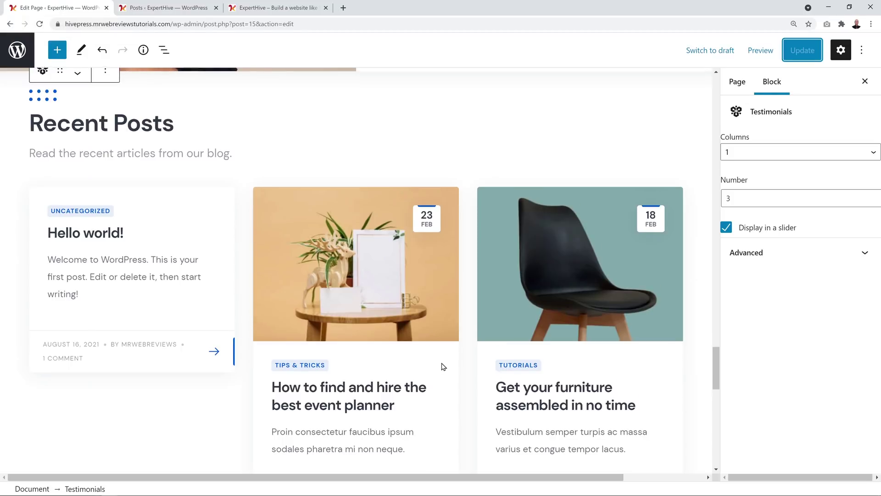
{"action": "scroll", "coordinate": [443, 366], "scroll_direction": "down", "scroll_amount": 1}
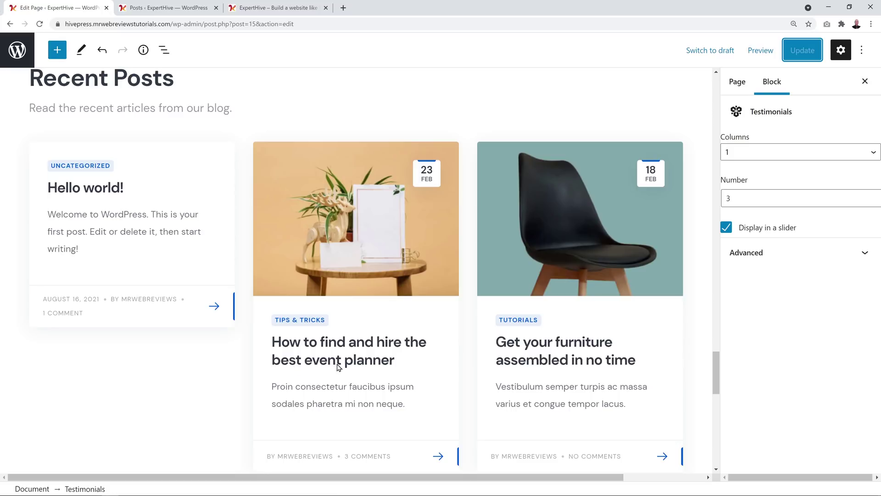
{"action": "left_click", "coordinate": [171, 9]}
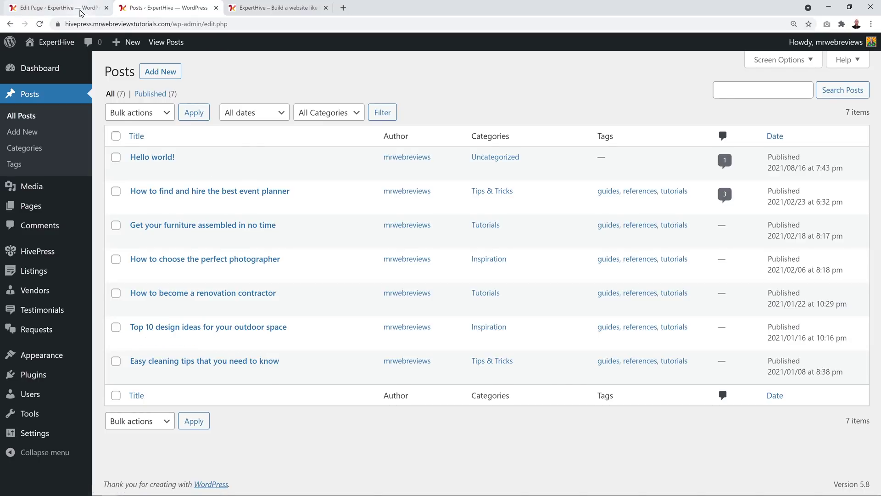
{"action": "left_click", "coordinate": [82, 9]}
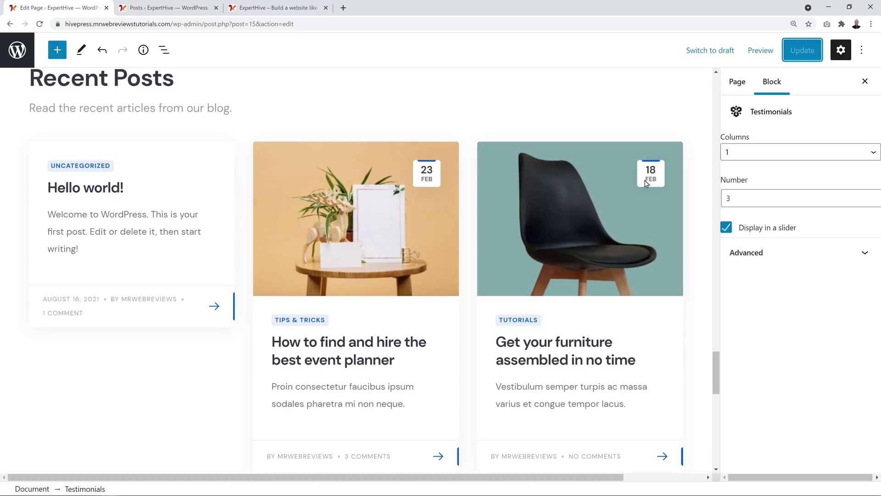
{"action": "left_click", "coordinate": [155, 11]}
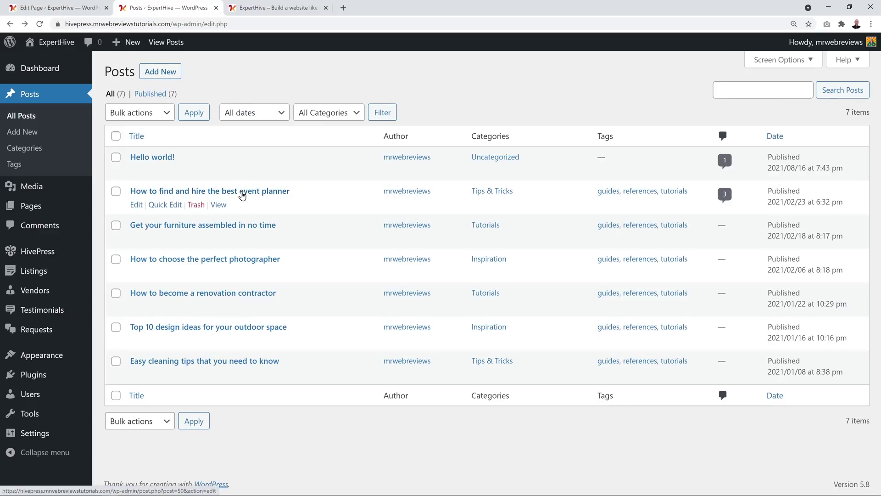
Open the post "How to find and hire the best event planner", compare its featured image with its Recent Posts card, and close the post.
{"action": "left_click", "coordinate": [242, 191]}
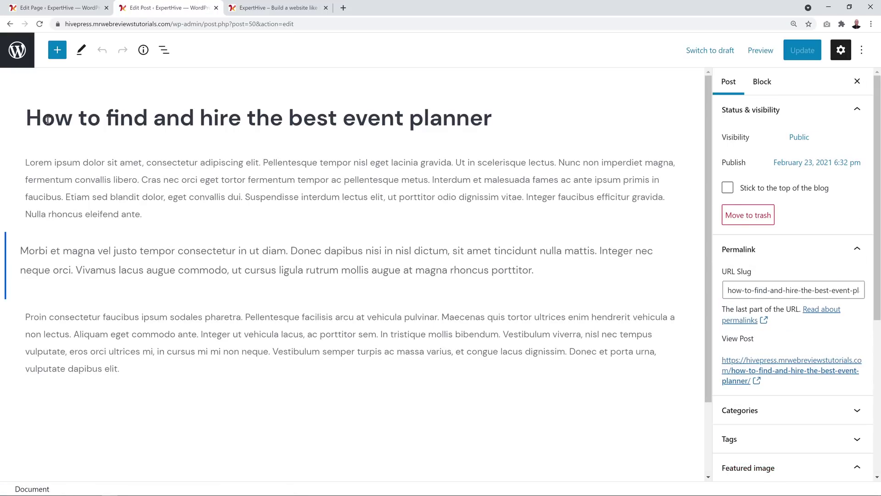
{"action": "left_click", "coordinate": [46, 120]}
{"action": "scroll", "coordinate": [808, 260], "scroll_direction": "down", "scroll_amount": 5}
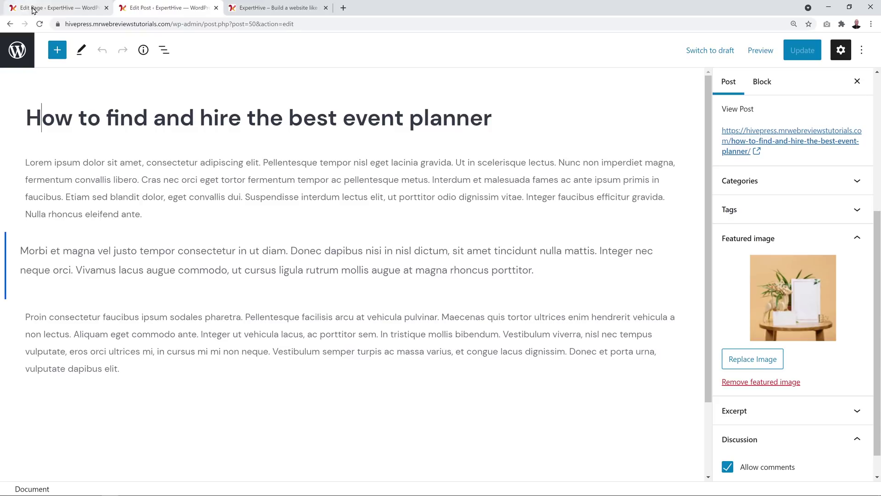
{"action": "left_click", "coordinate": [46, 8]}
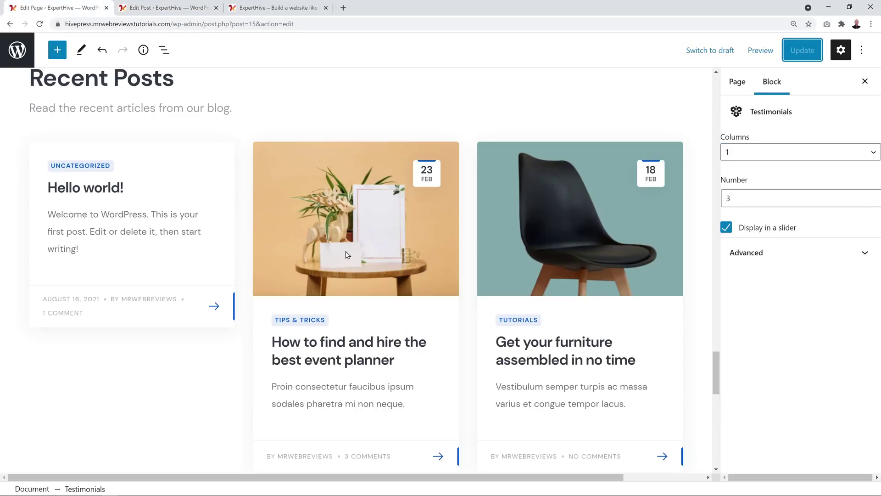
{"action": "left_click", "coordinate": [138, 7]}
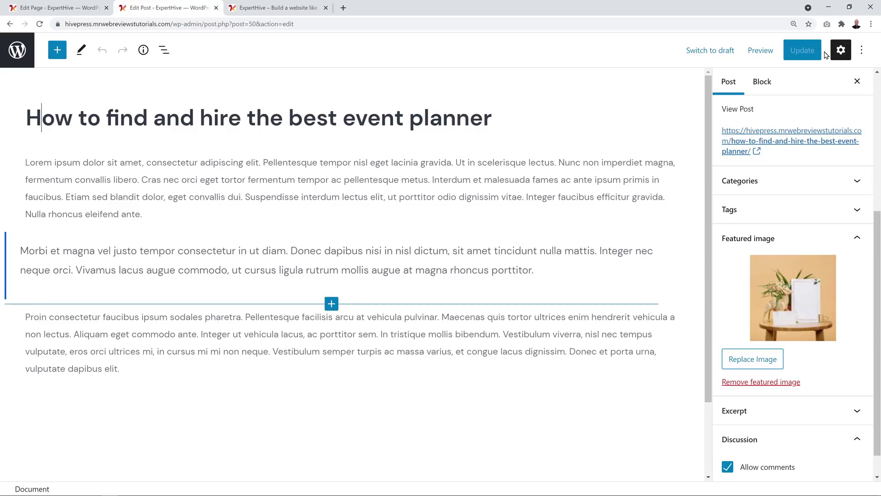
{"action": "left_click", "coordinate": [216, 7]}
{"action": "left_click", "coordinate": [31, 9]}
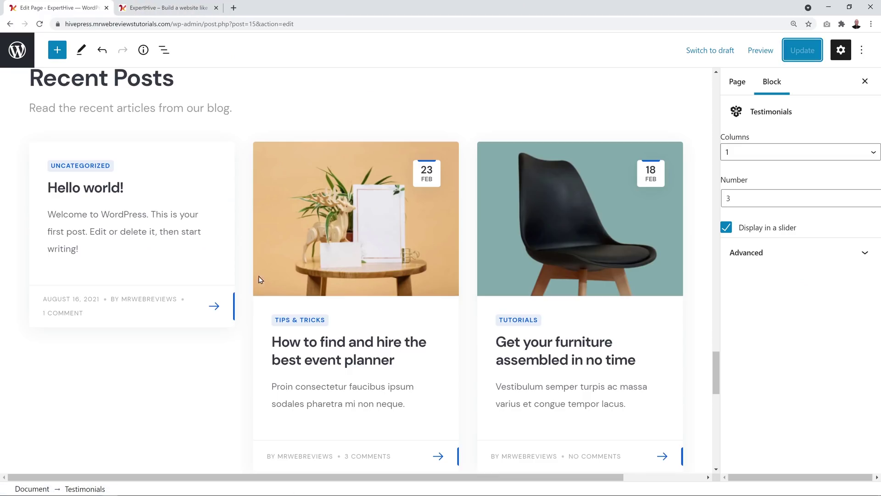
Select the Recent Posts block on the Home page to view its settings and undo the last page edit.
{"action": "left_click", "coordinate": [248, 257]}
{"action": "scroll", "coordinate": [250, 240], "scroll_direction": "down", "scroll_amount": 7}
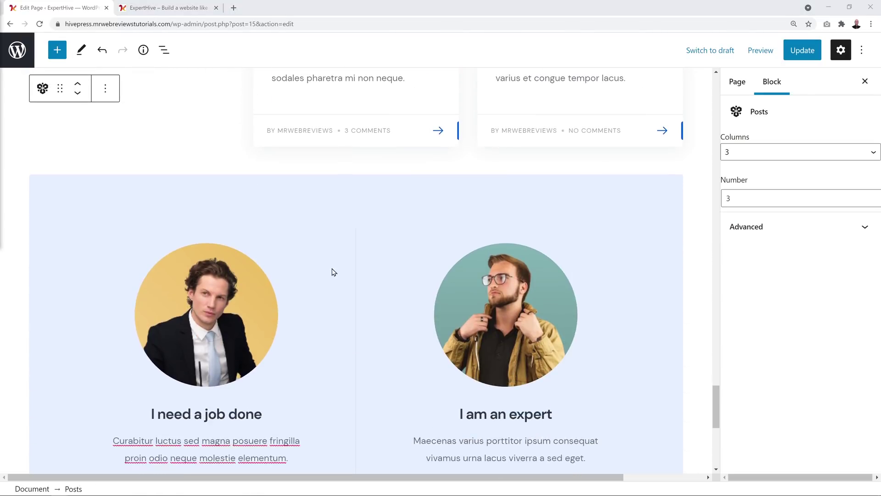
{"action": "scroll", "coordinate": [334, 272], "scroll_direction": "down", "scroll_amount": 3}
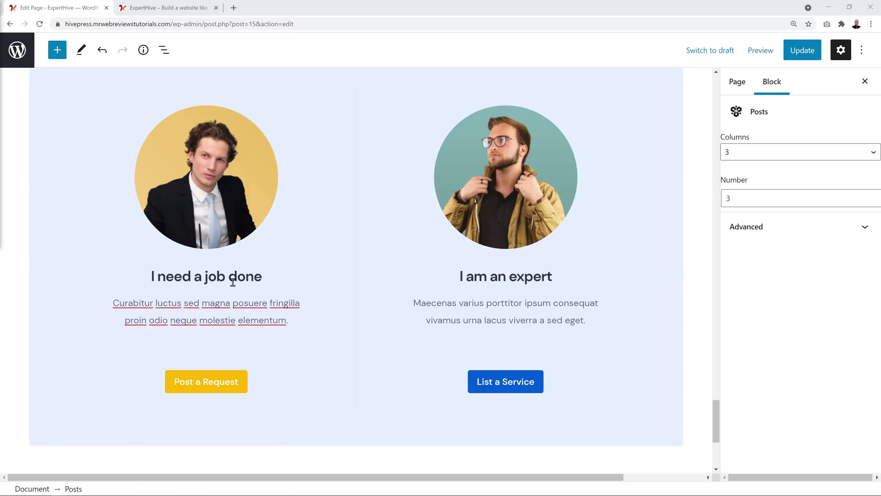
{"action": "key", "text": "ctrl+z"}
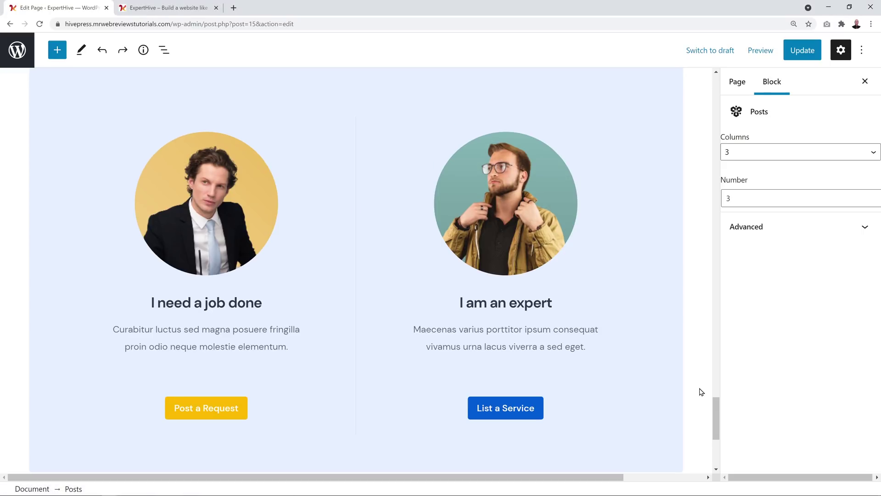
Select the wording of the "I need a job done" heading to examine its block options.
{"action": "left_click", "coordinate": [248, 305]}
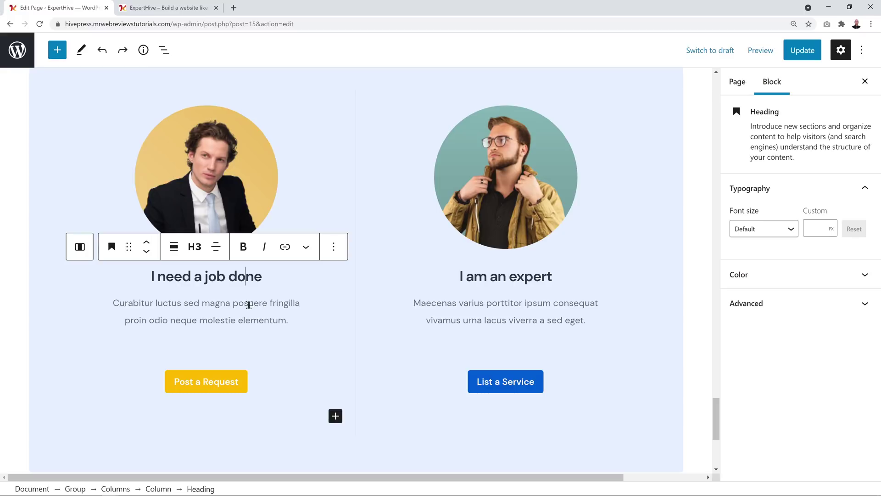
{"action": "left_click_drag", "start_coordinate": [156, 276], "coordinate": [272, 277]}
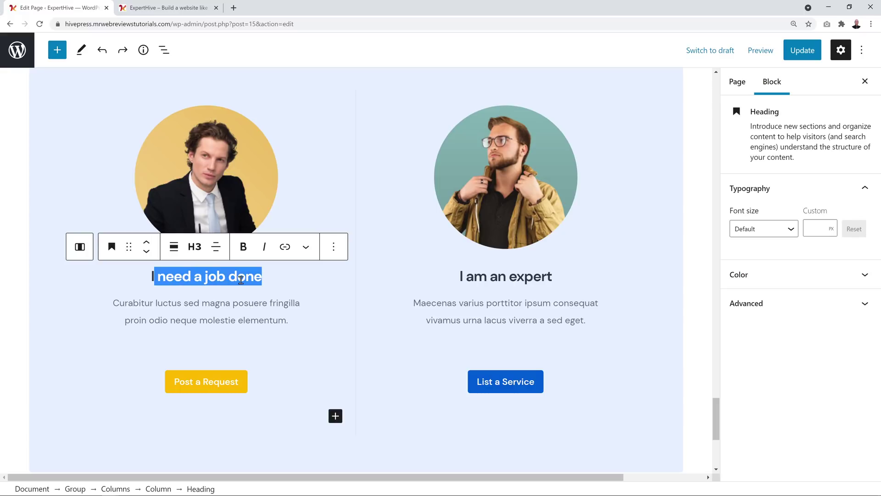
{"action": "left_click", "coordinate": [241, 280]}
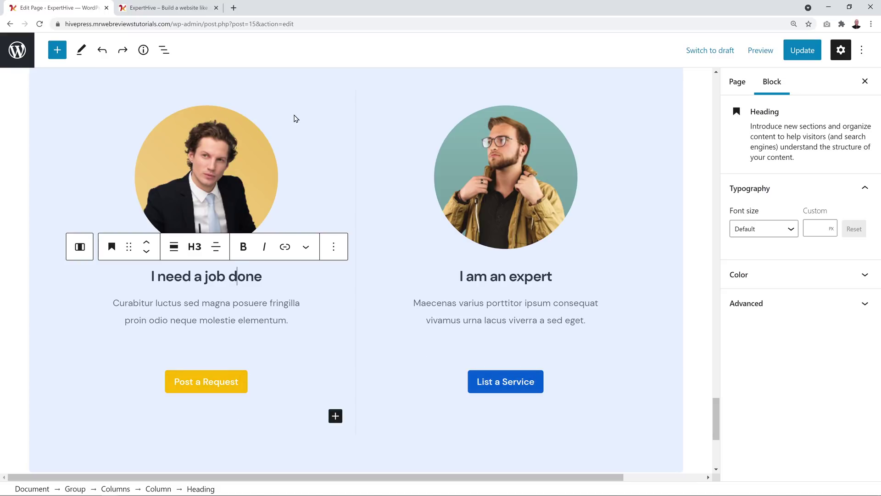
On the live homepage, open the Post a Request form from the "I need a job done" column and return to the homepage.
{"action": "left_click", "coordinate": [170, 8]}
{"action": "scroll", "coordinate": [448, 295], "scroll_direction": "down", "scroll_amount": 1}
{"action": "scroll", "coordinate": [447, 295], "scroll_direction": "down", "scroll_amount": 20}
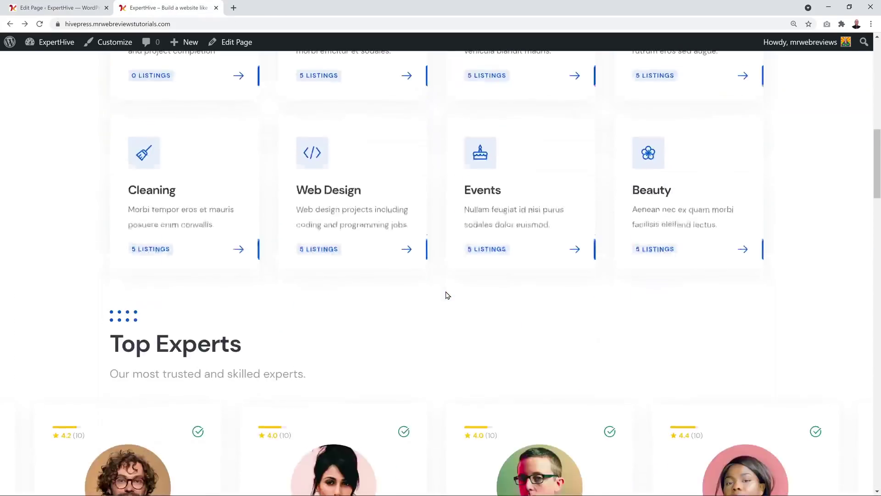
{"action": "scroll", "coordinate": [448, 295], "scroll_direction": "down", "scroll_amount": 11}
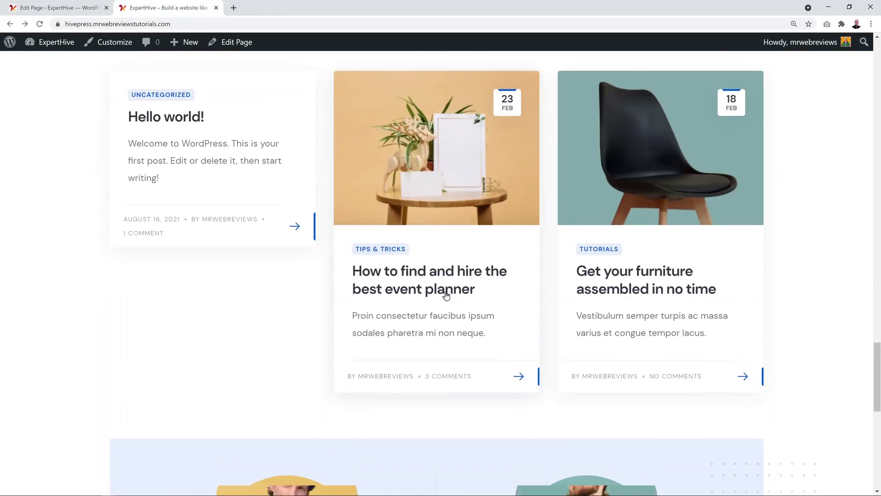
{"action": "scroll", "coordinate": [448, 295], "scroll_direction": "up", "scroll_amount": 1}
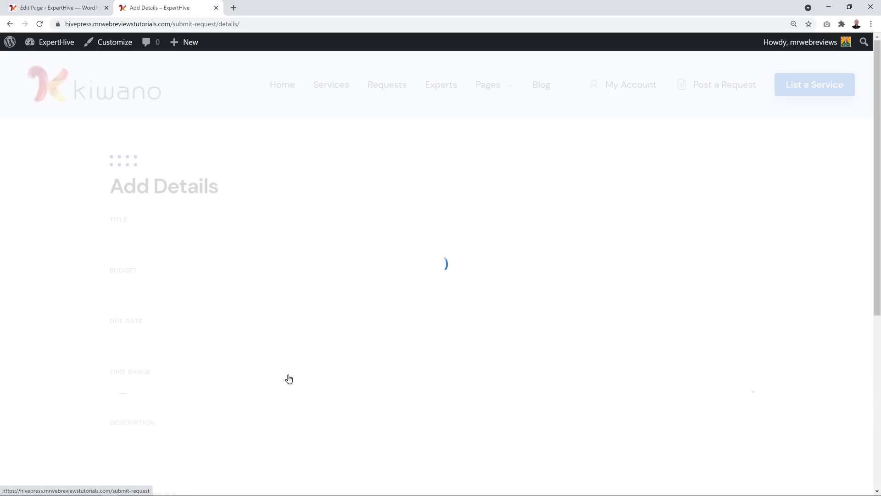
{"action": "mouse_move", "coordinate": [189, 41]}
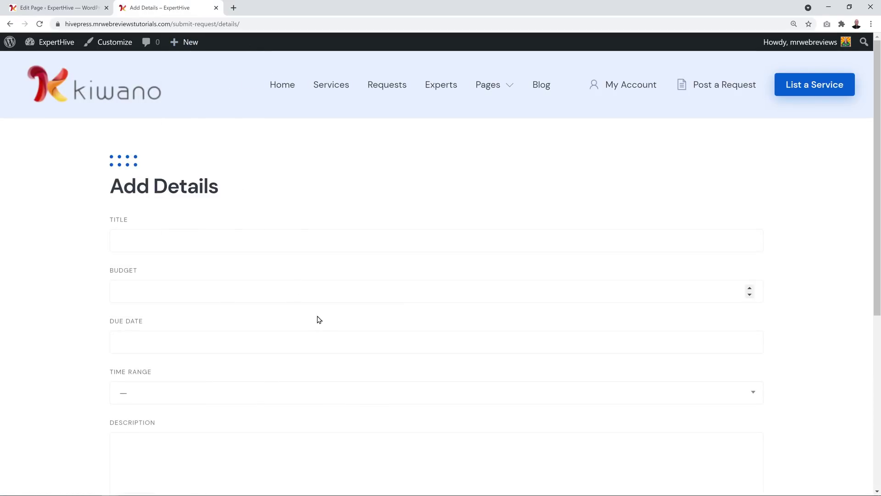
{"action": "left_click", "coordinate": [12, 24]}
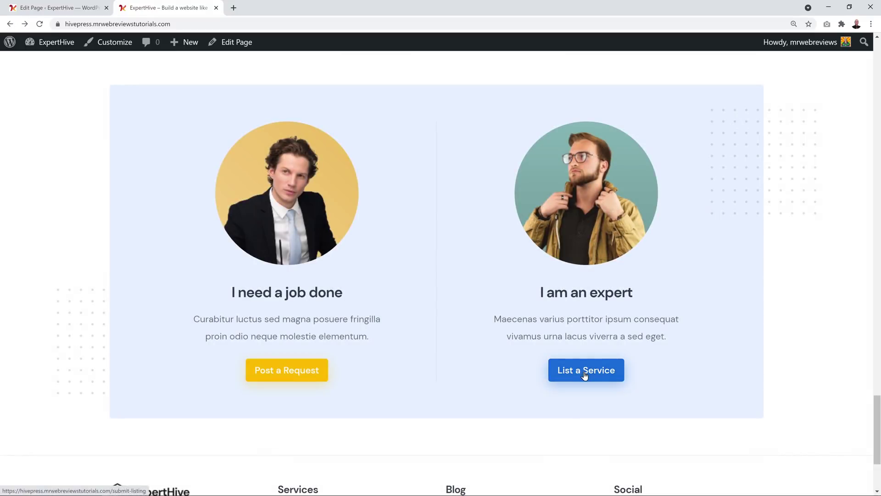
Start listing a service from the "I am an expert" column and choose the Video Editing category to view its details form.
{"action": "left_click", "coordinate": [588, 374]}
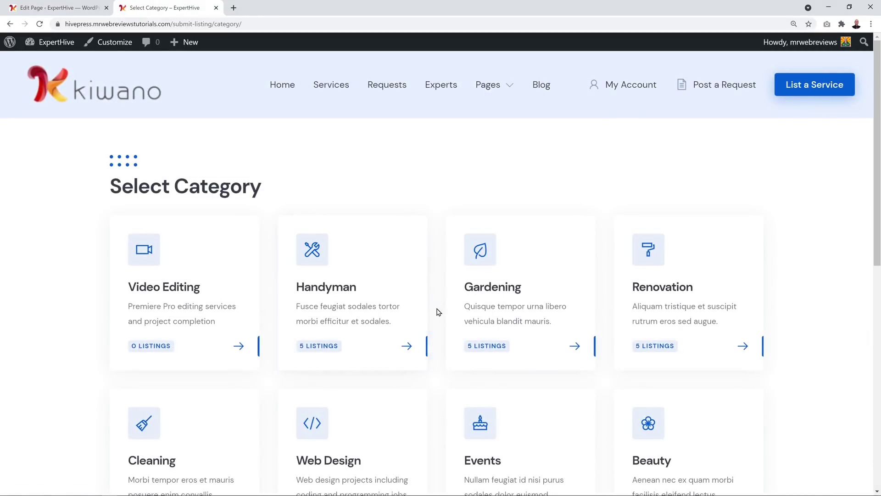
{"action": "scroll", "coordinate": [438, 312], "scroll_direction": "down", "scroll_amount": 1}
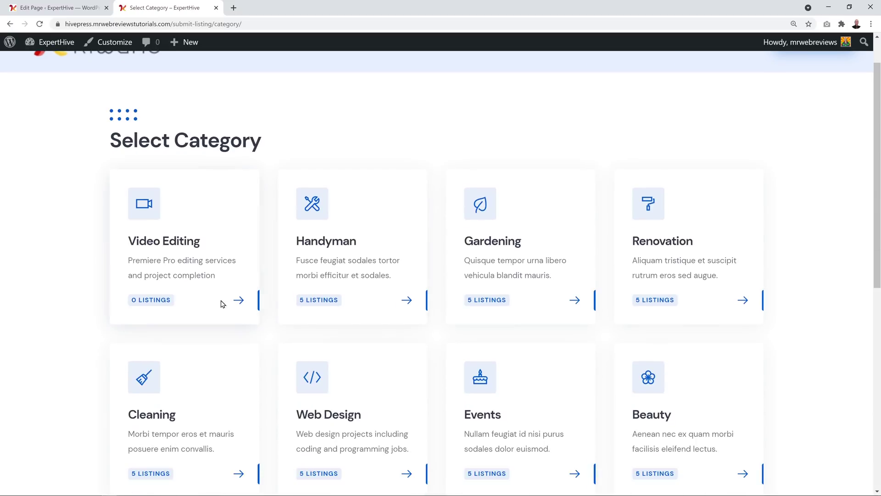
{"action": "left_click", "coordinate": [240, 303]}
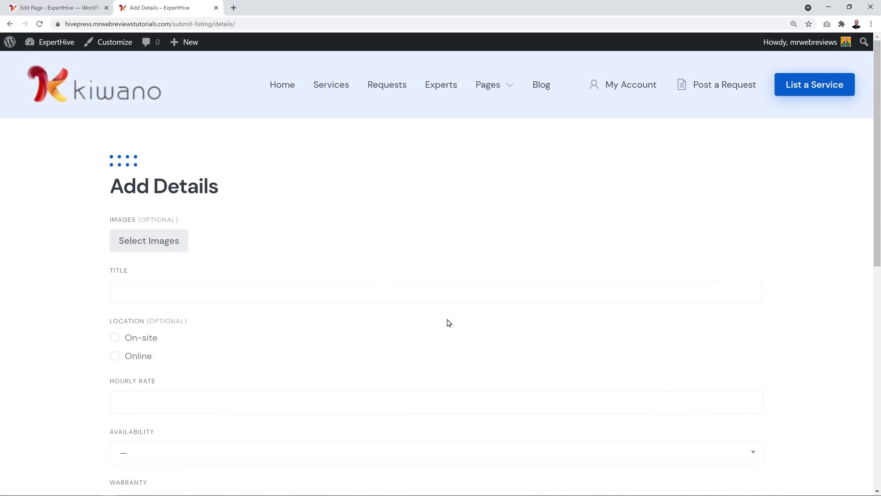
Return to the Home page editor and select the Post a Request button to view its link settings.
{"action": "left_click", "coordinate": [55, 8]}
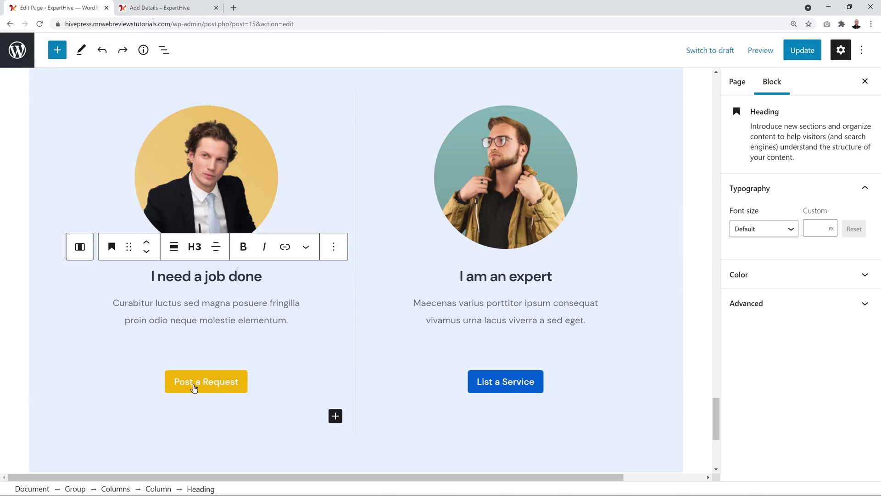
{"action": "left_click", "coordinate": [218, 387]}
{"action": "scroll", "coordinate": [309, 402], "scroll_direction": "down", "scroll_amount": 2}
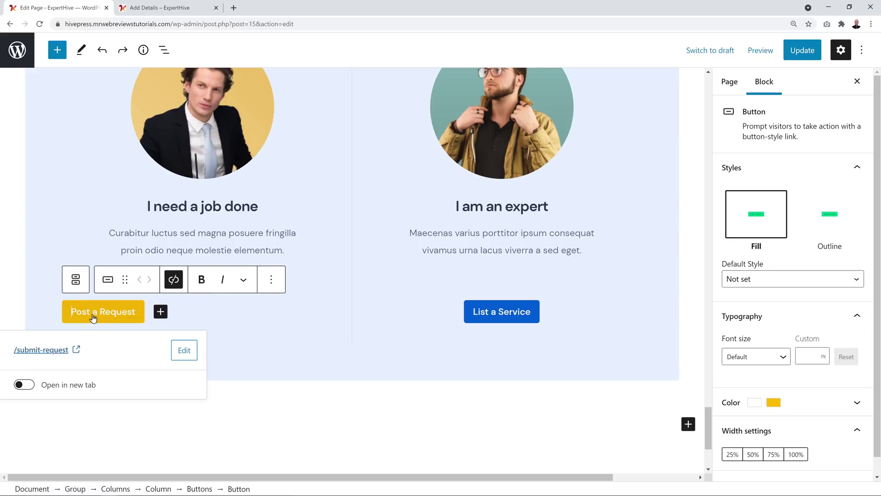
Try changing the button label to "EDIT a Request" and restore it to "Post a Request".
{"action": "double_click", "coordinate": [73, 315]}
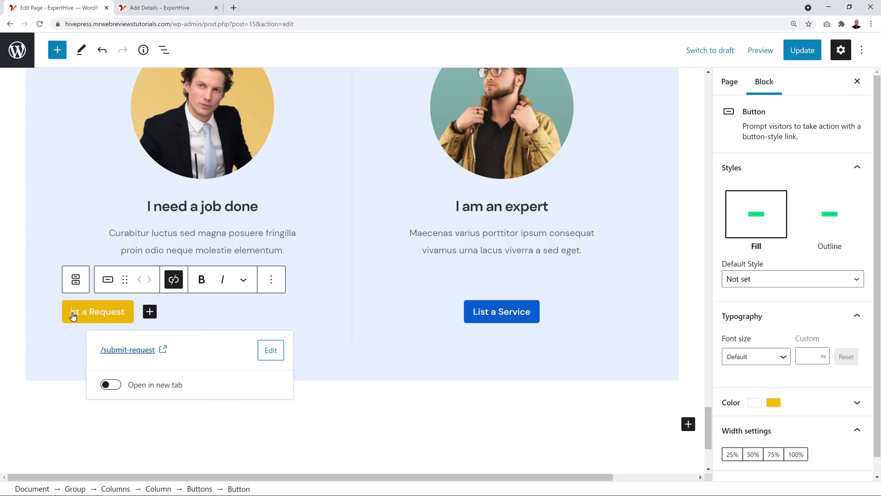
{"action": "type", "text": "EDIT"}
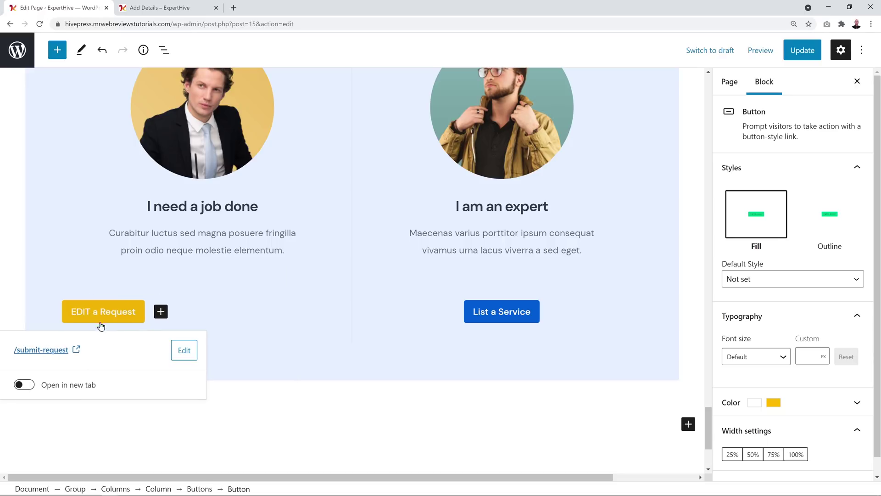
{"action": "key", "text": "BackSpace"}
{"action": "key", "text": "BackSpace"}
{"action": "key", "text": "BackSpace"}
{"action": "key", "text": "BackSpace"}
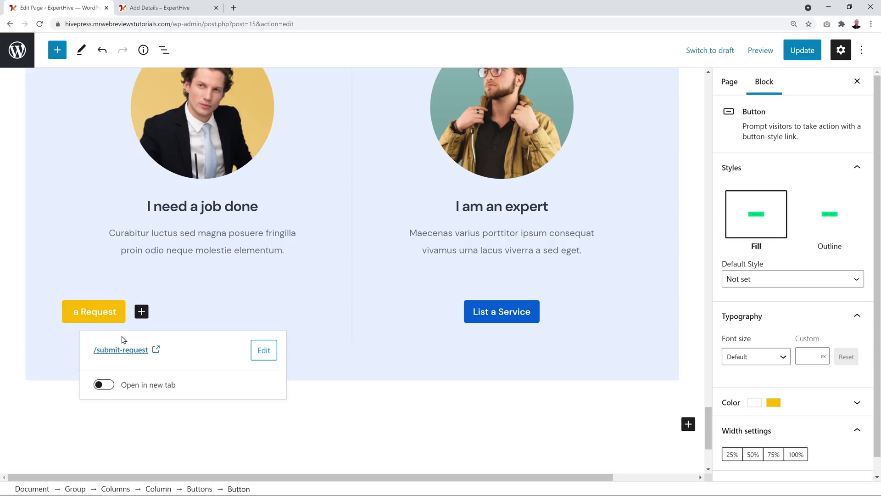
{"action": "type", "text": "Post"}
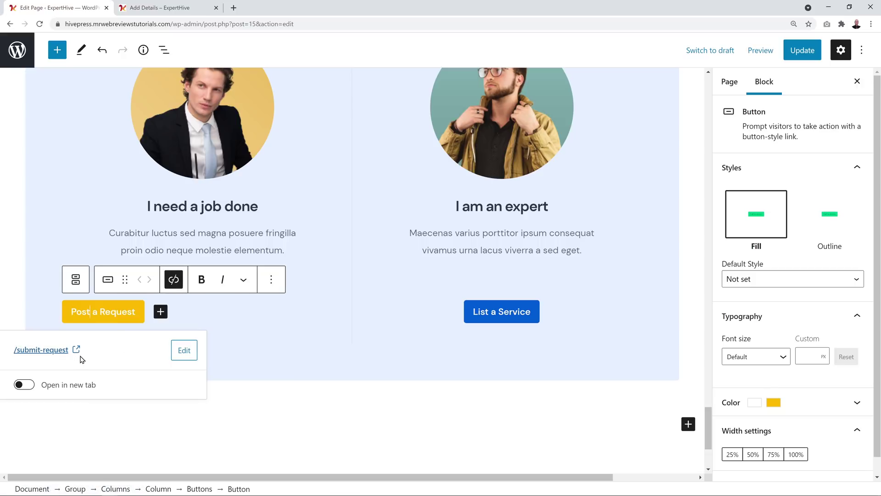
Finish with the call-to-action buttons and update the Home page.
{"action": "left_click", "coordinate": [489, 318]}
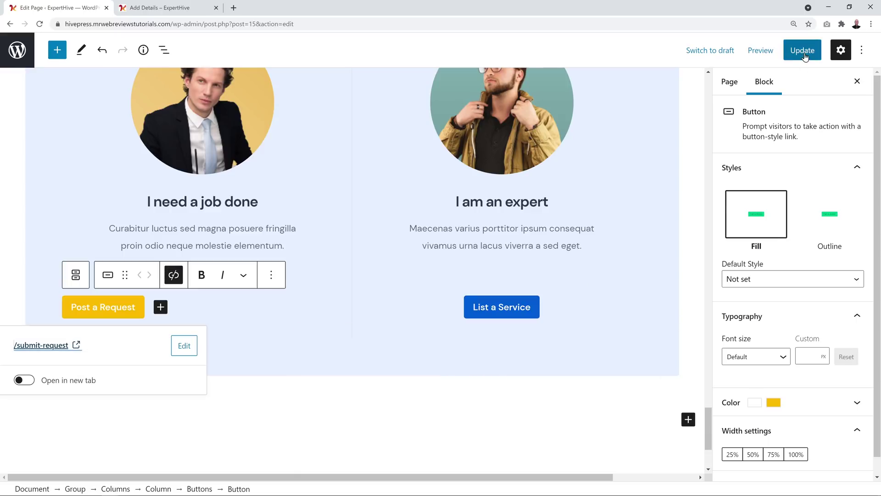
{"action": "left_click", "coordinate": [804, 53]}
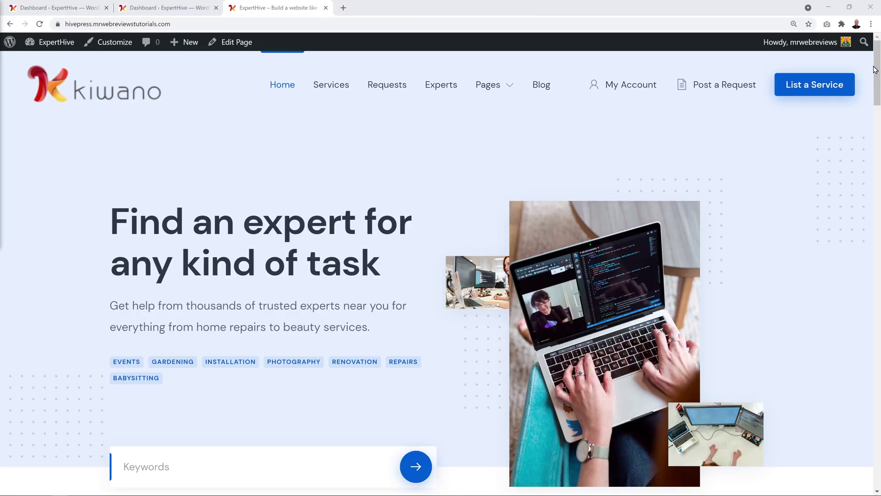
Look over the live homepage from its header down to the footer and return to the header.
{"action": "scroll", "coordinate": [871, 221], "scroll_direction": "down", "scroll_amount": 1}
{"action": "scroll", "coordinate": [871, 221], "scroll_direction": "down", "scroll_amount": 20}
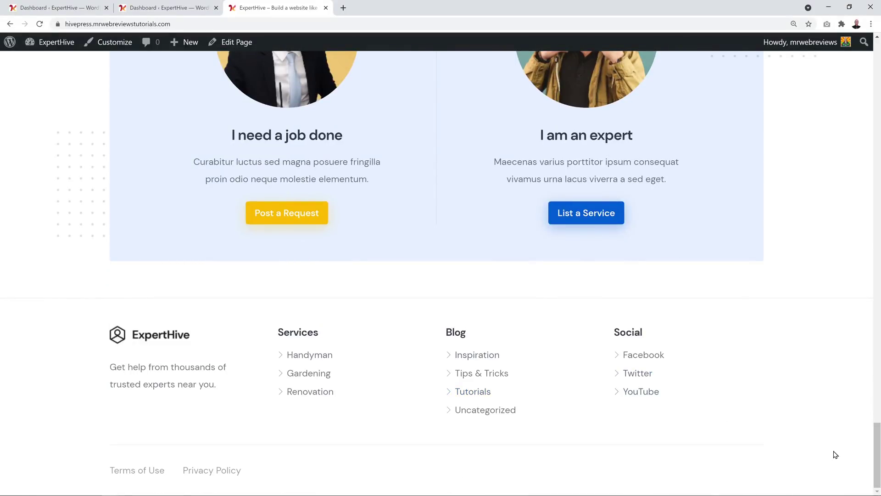
{"action": "left_click_drag", "start_coordinate": [875, 475], "coordinate": [875, 56]}
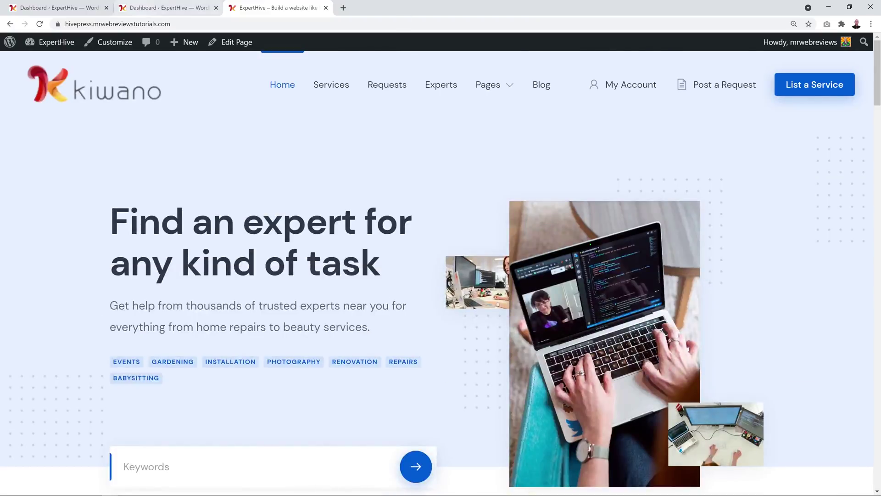
Open the menu settings in the WordPress dashboard and load the Header menu for editing.
{"action": "left_click", "coordinate": [41, 9]}
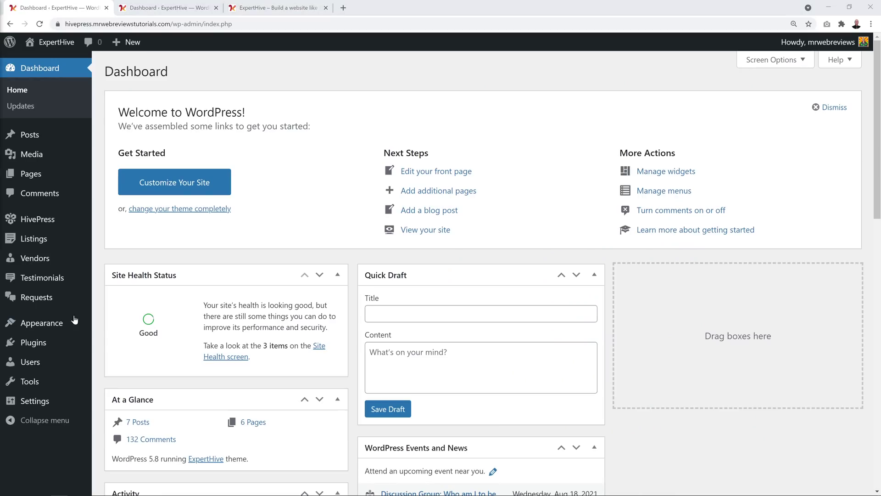
{"action": "mouse_move", "coordinate": [43, 323]}
{"action": "left_click", "coordinate": [122, 372]}
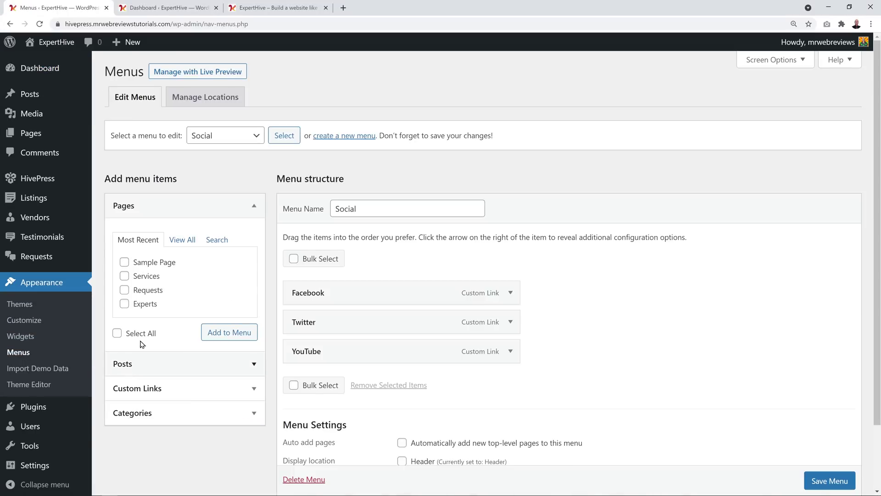
{"action": "left_click", "coordinate": [257, 136]}
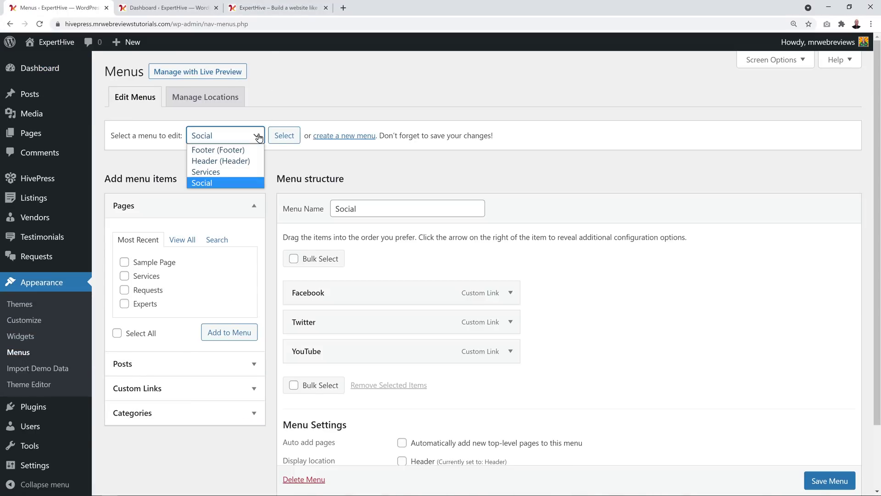
{"action": "left_click", "coordinate": [234, 160]}
{"action": "left_click", "coordinate": [287, 137]}
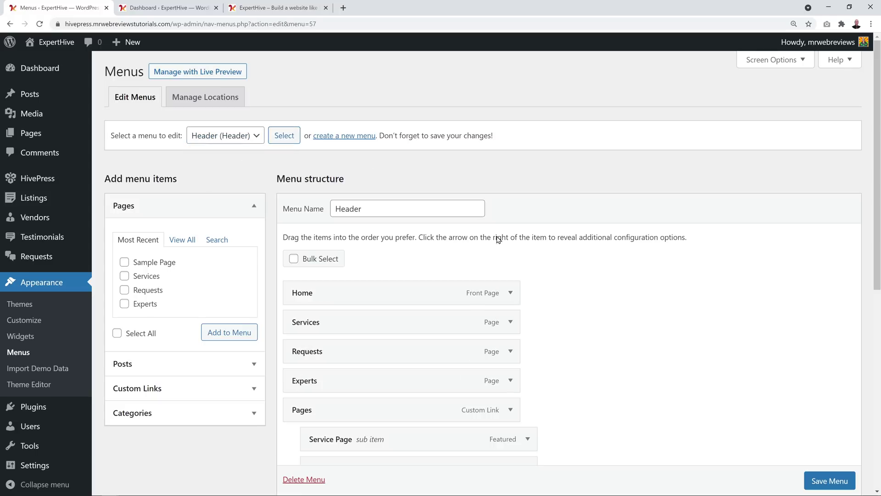
Compare the Header menu's structure with the navigation shown on the live homepage and return to the menu editor.
{"action": "scroll", "coordinate": [606, 261], "scroll_direction": "down", "scroll_amount": 3}
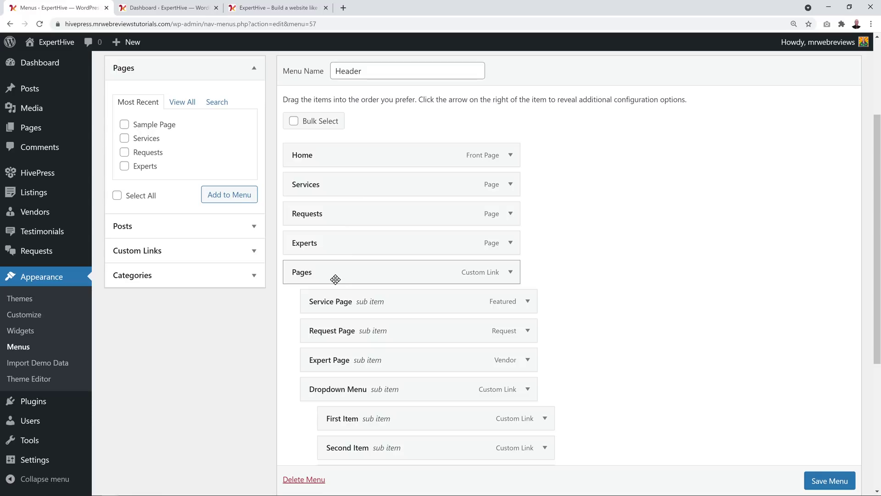
{"action": "left_click", "coordinate": [170, 8]}
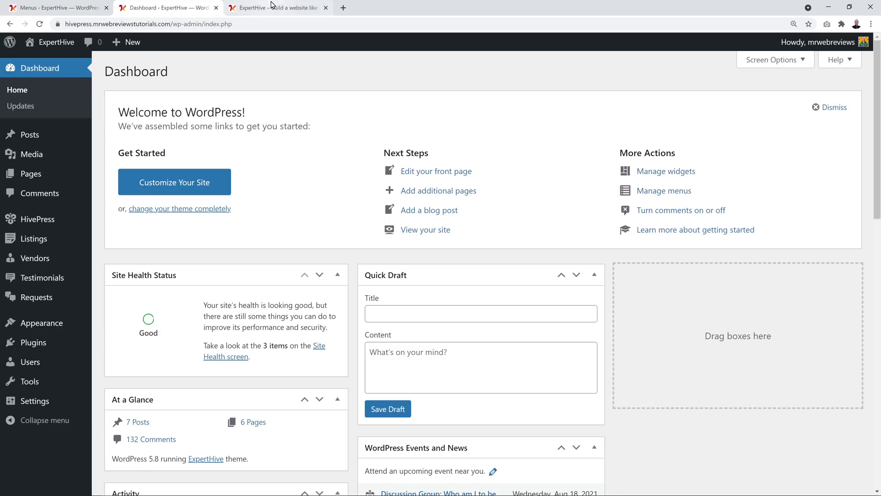
{"action": "left_click", "coordinate": [273, 8]}
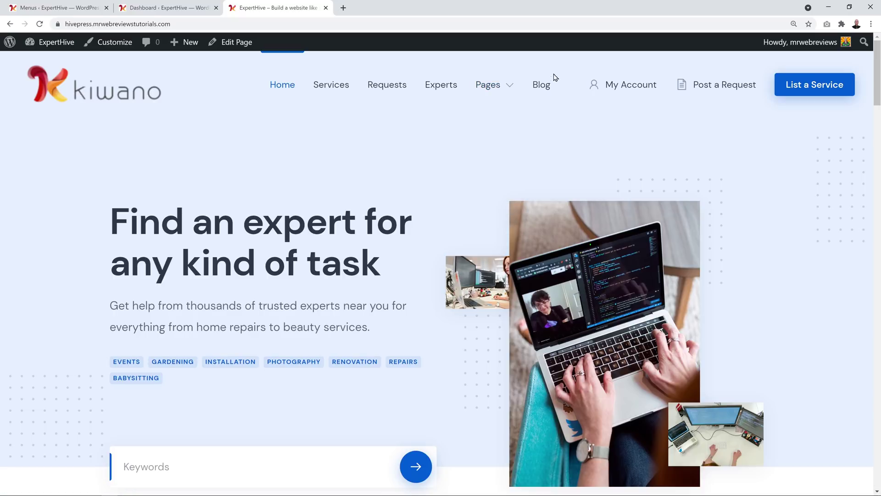
{"action": "left_click", "coordinate": [48, 8]}
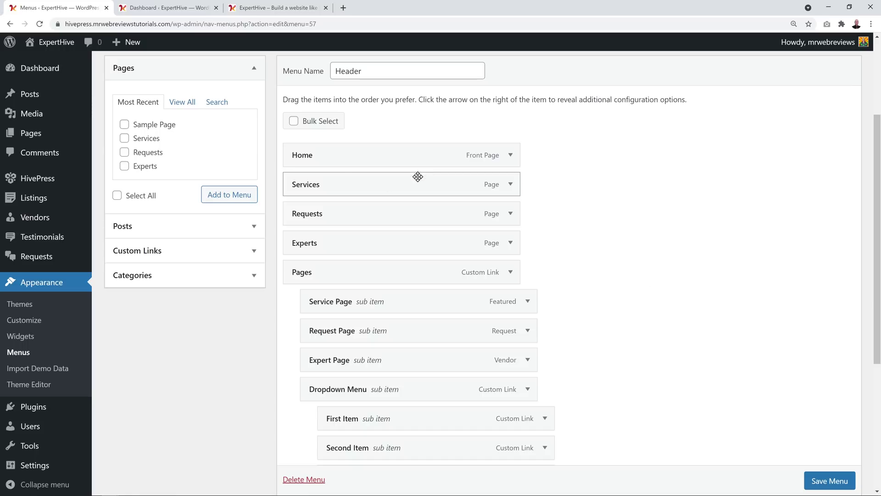
Bulk-remove the Blog item and the Pages item with all its sub items, including the Dropdown Menu items, from the Header menu.
{"action": "left_click", "coordinate": [294, 122]}
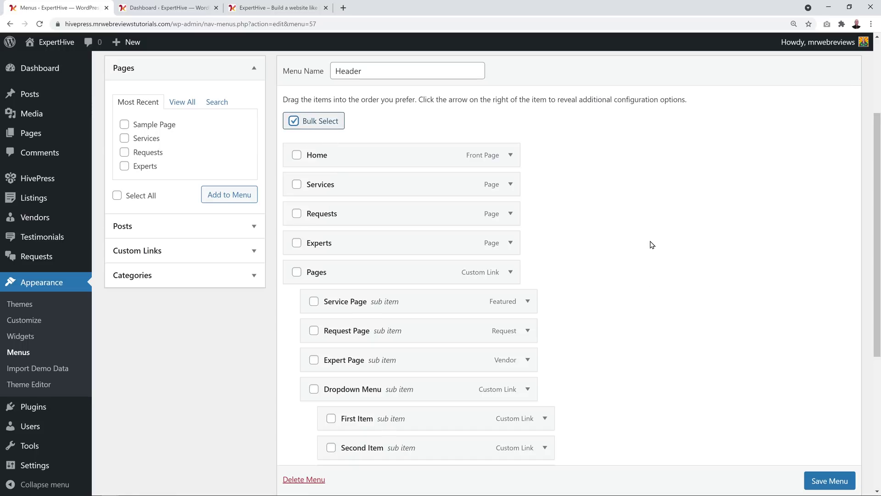
{"action": "scroll", "coordinate": [651, 244], "scroll_direction": "down", "scroll_amount": 2}
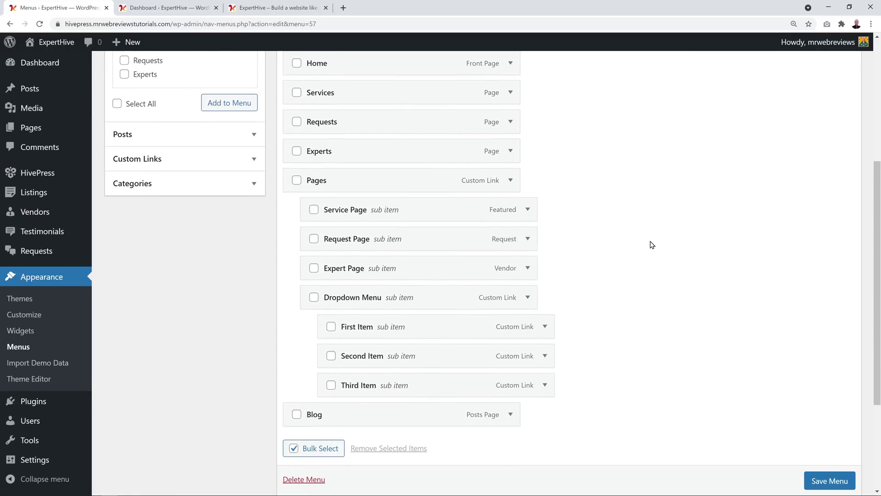
{"action": "left_click", "coordinate": [331, 385]}
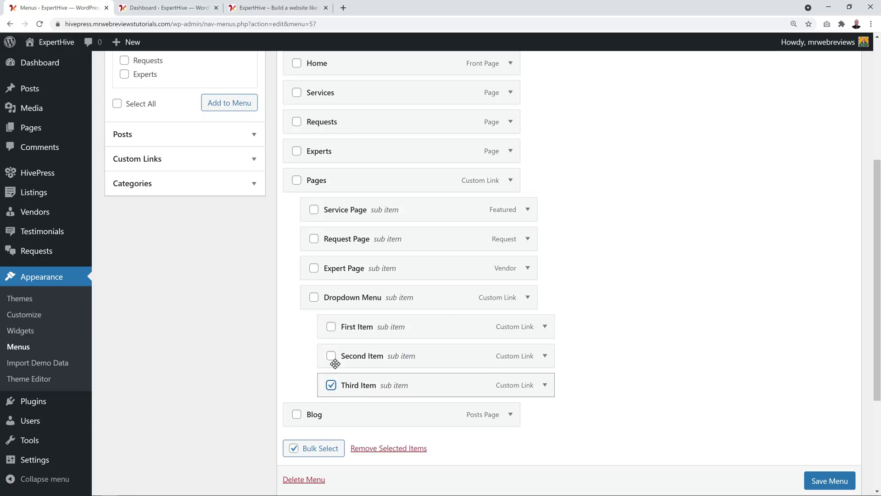
{"action": "left_click", "coordinate": [332, 357]}
{"action": "left_click", "coordinate": [331, 328]}
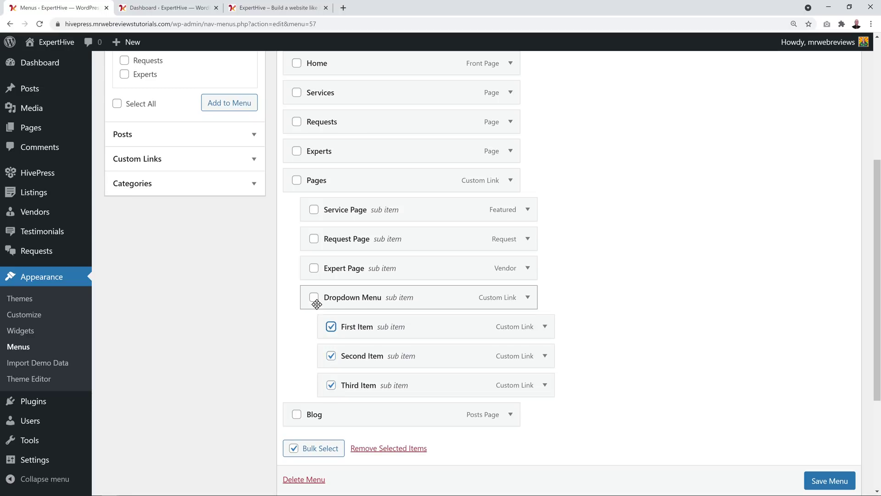
{"action": "left_click", "coordinate": [314, 298]}
{"action": "left_click", "coordinate": [314, 268]}
{"action": "left_click", "coordinate": [314, 238]}
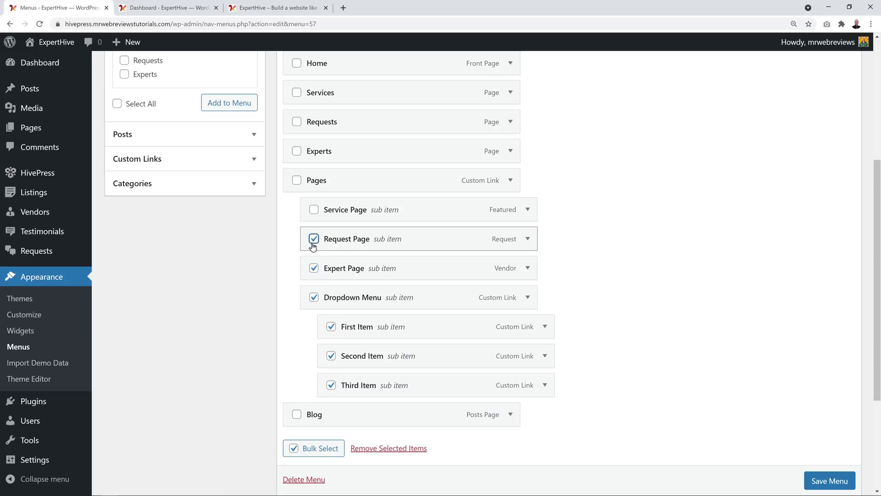
{"action": "left_click", "coordinate": [314, 209]}
{"action": "left_click", "coordinate": [297, 181]}
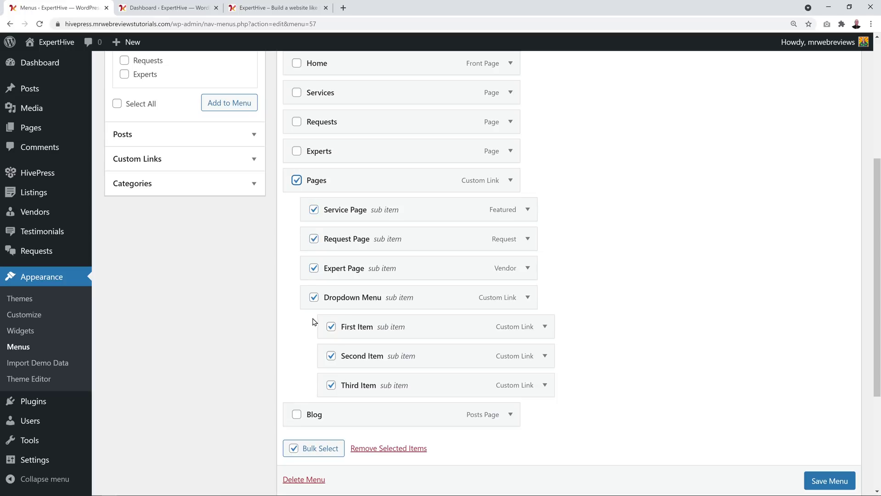
{"action": "left_click", "coordinate": [297, 414]}
{"action": "left_click", "coordinate": [415, 453]}
{"action": "scroll", "coordinate": [610, 315], "scroll_direction": "up", "scroll_amount": 2}
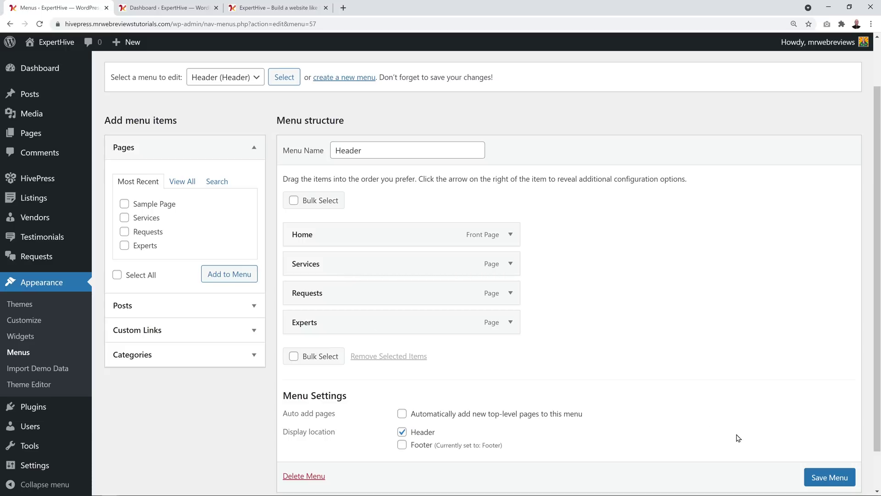
Save the Header menu, check the reloaded live homepage's navigation, and return to the menu editor.
{"action": "left_click", "coordinate": [836, 477]}
{"action": "scroll", "coordinate": [756, 423], "scroll_direction": "down", "scroll_amount": 1}
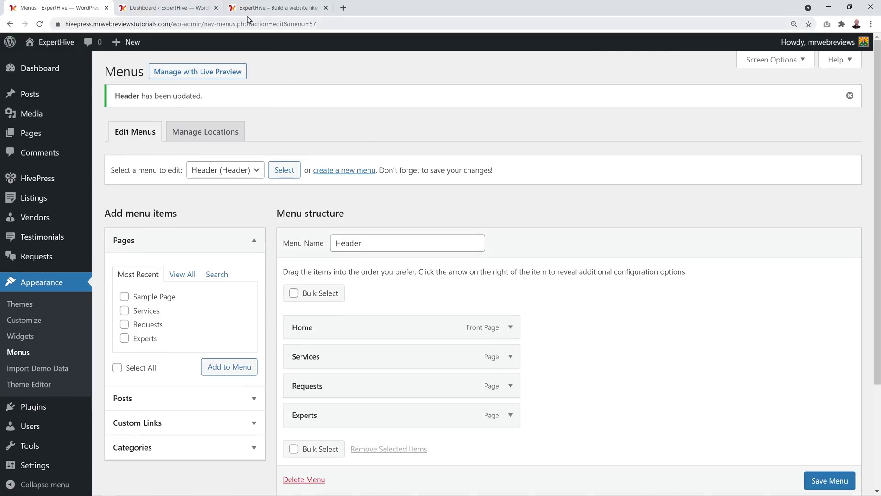
{"action": "left_click", "coordinate": [276, 8]}
{"action": "left_click", "coordinate": [40, 23]}
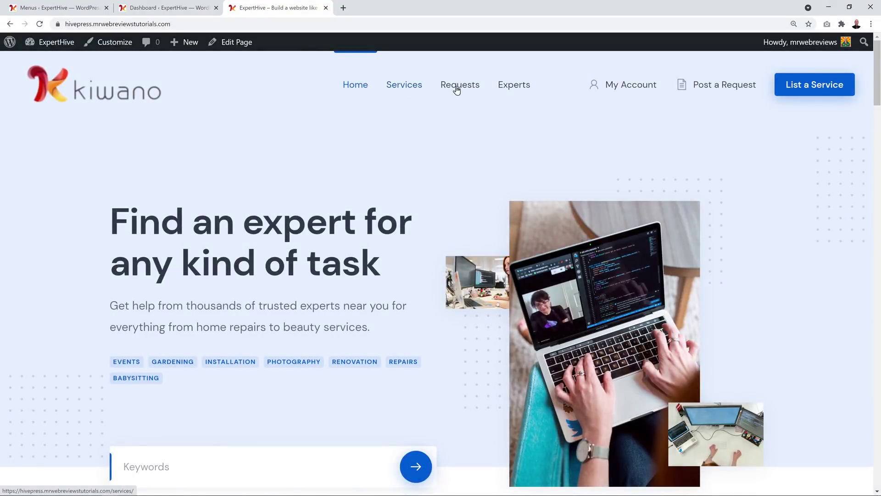
{"action": "left_click", "coordinate": [37, 7]}
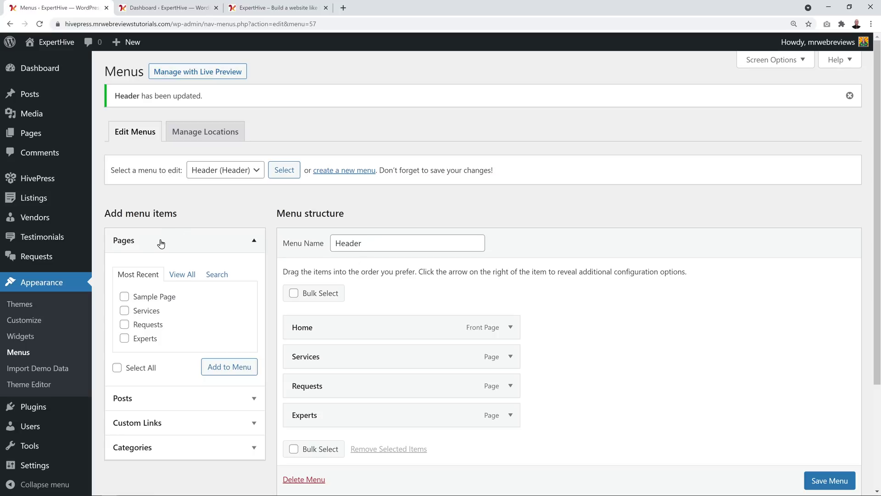
Look through all available pages, posts, custom links and categories that can be added as menu items.
{"action": "left_click", "coordinate": [183, 274]}
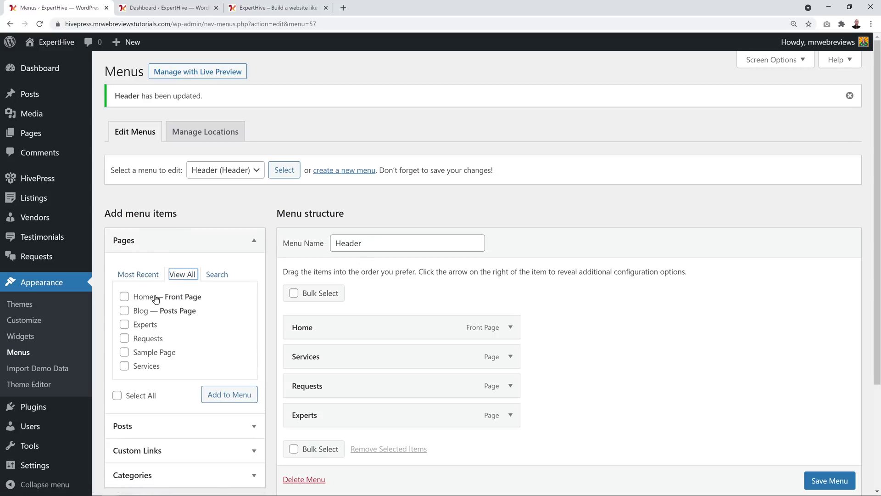
{"action": "scroll", "coordinate": [248, 399], "scroll_direction": "down", "scroll_amount": 1}
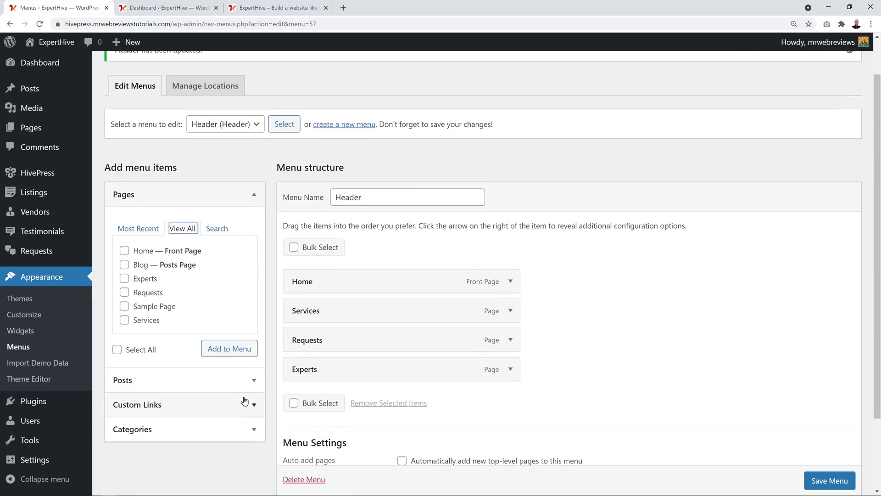
{"action": "left_click", "coordinate": [254, 381]}
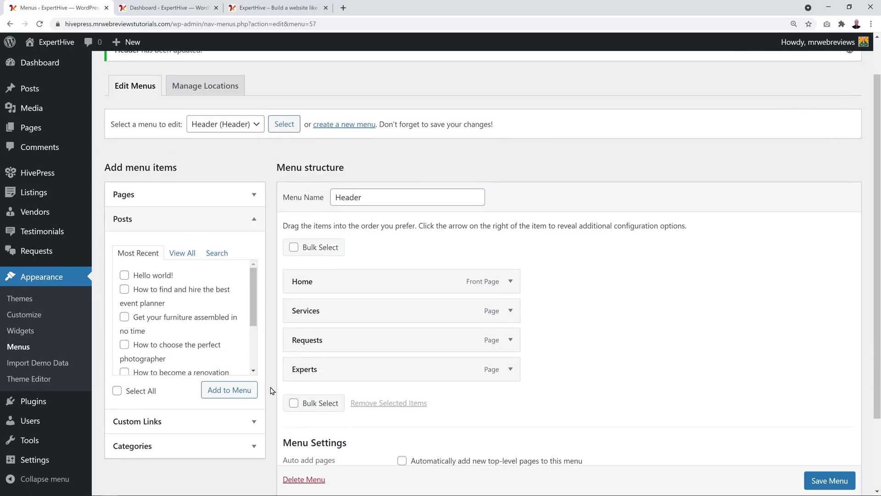
{"action": "left_click", "coordinate": [254, 421]}
{"action": "left_click", "coordinate": [254, 362]}
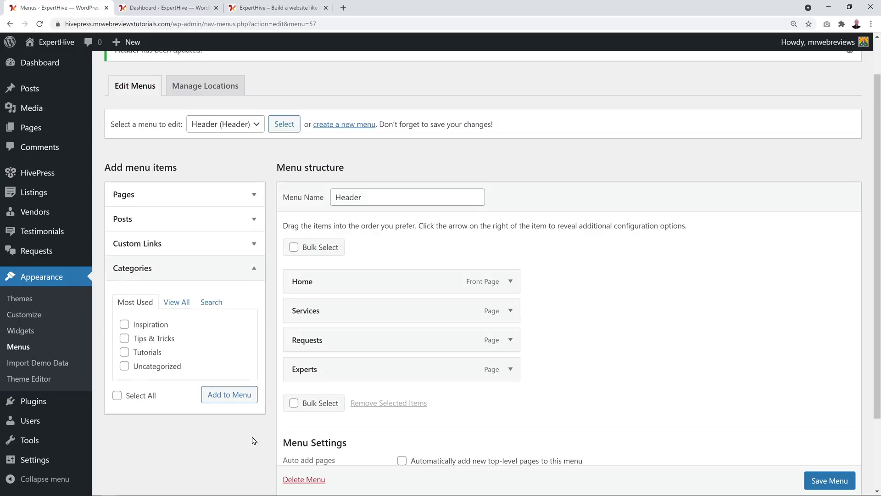
{"action": "left_click", "coordinate": [254, 195]}
{"action": "scroll", "coordinate": [271, 269], "scroll_direction": "up", "scroll_amount": 1}
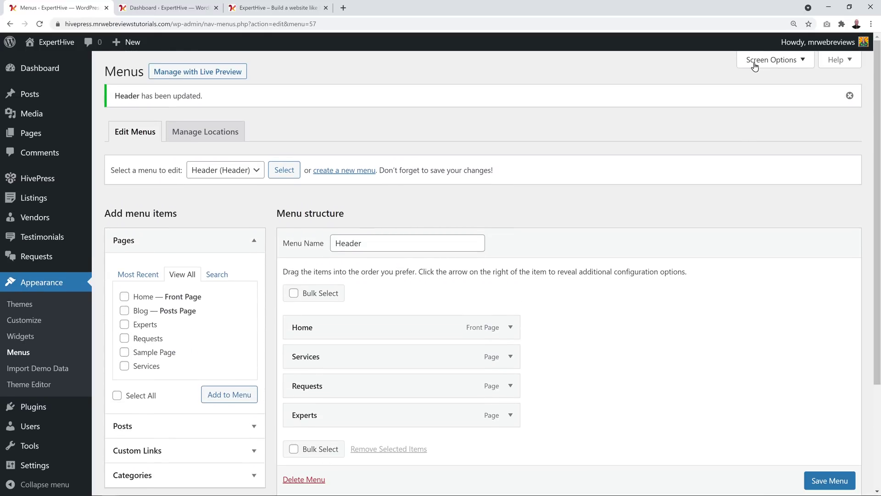
Enable Listings, Vendors, Requests, Tags and the second Categories as additional menu item sources in the screen options.
{"action": "left_click", "coordinate": [797, 67]}
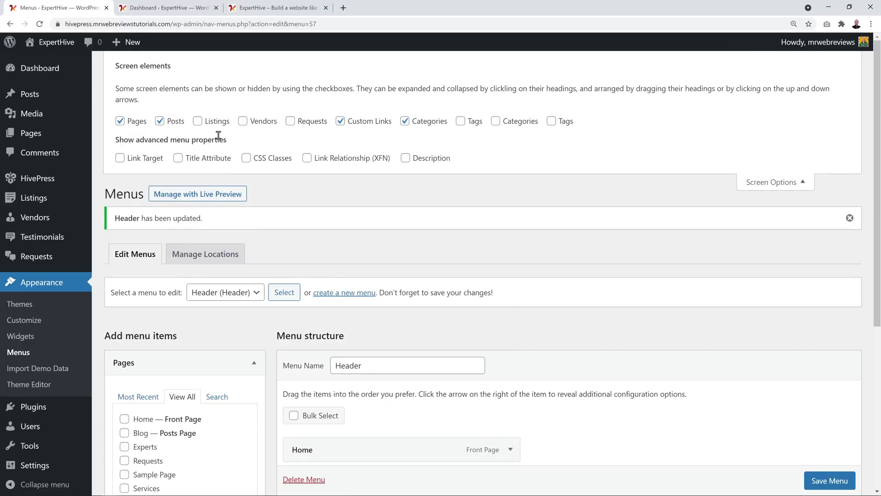
{"action": "left_click", "coordinate": [197, 121]}
{"action": "left_click", "coordinate": [242, 121]}
{"action": "left_click", "coordinate": [290, 121]}
{"action": "left_click", "coordinate": [460, 122]}
{"action": "left_click", "coordinate": [762, 182]}
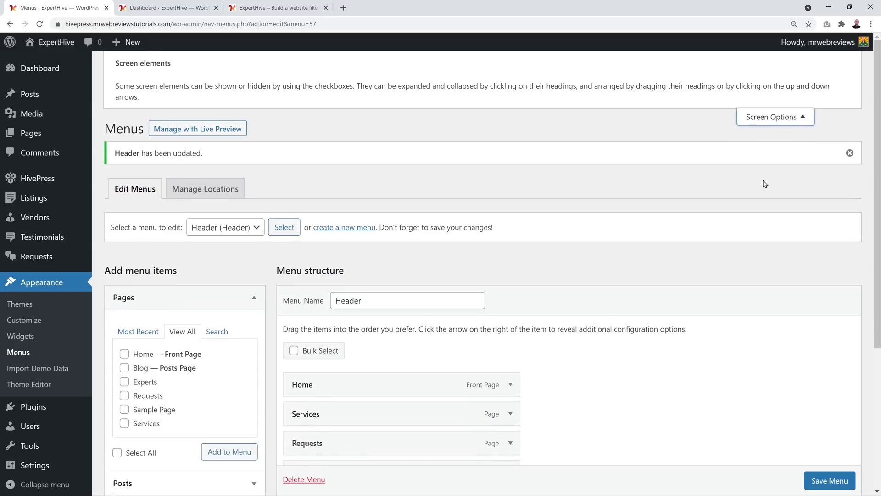
{"action": "scroll", "coordinate": [581, 221], "scroll_direction": "down", "scroll_amount": 2}
{"action": "scroll", "coordinate": [581, 222], "scroll_direction": "down", "scroll_amount": 2}
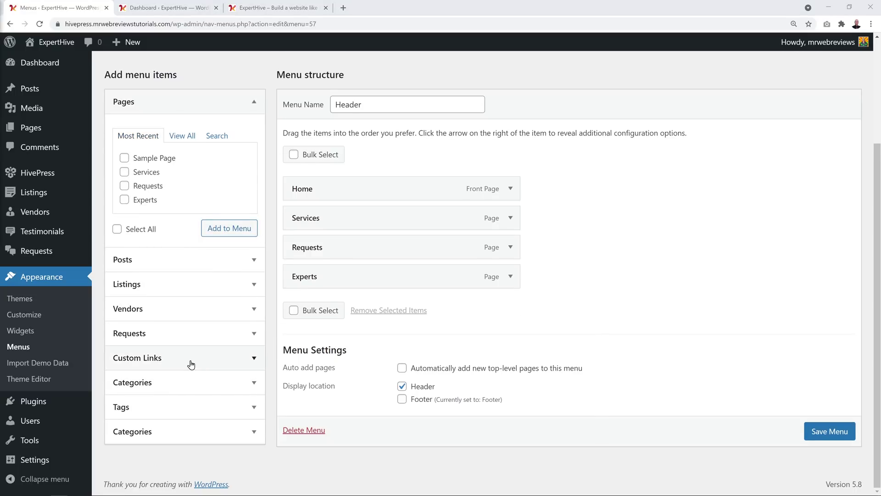
Add the Services page to the Header menu as a sub item of the existing Services item and save the menu.
{"action": "left_click", "coordinate": [186, 137]}
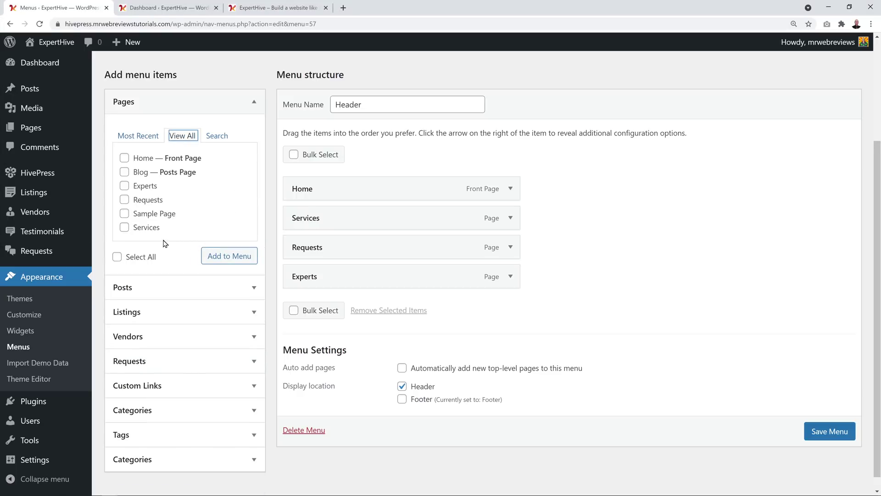
{"action": "left_click", "coordinate": [124, 228]}
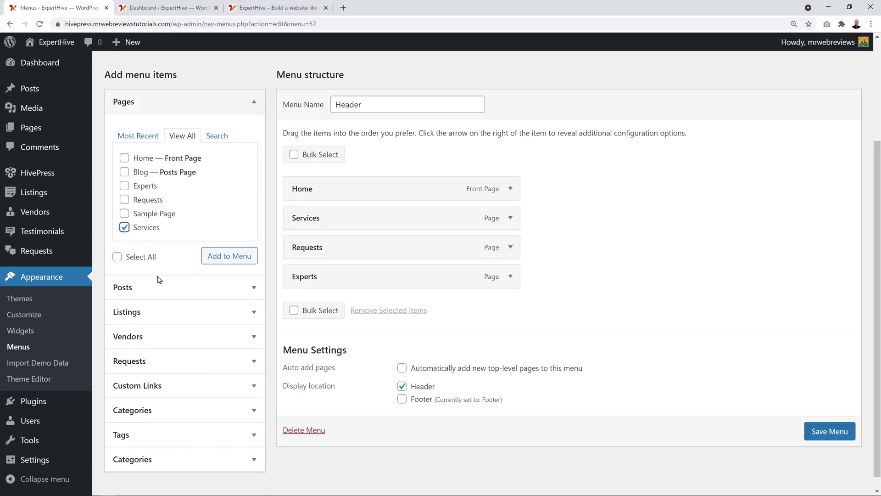
{"action": "left_click", "coordinate": [235, 257]}
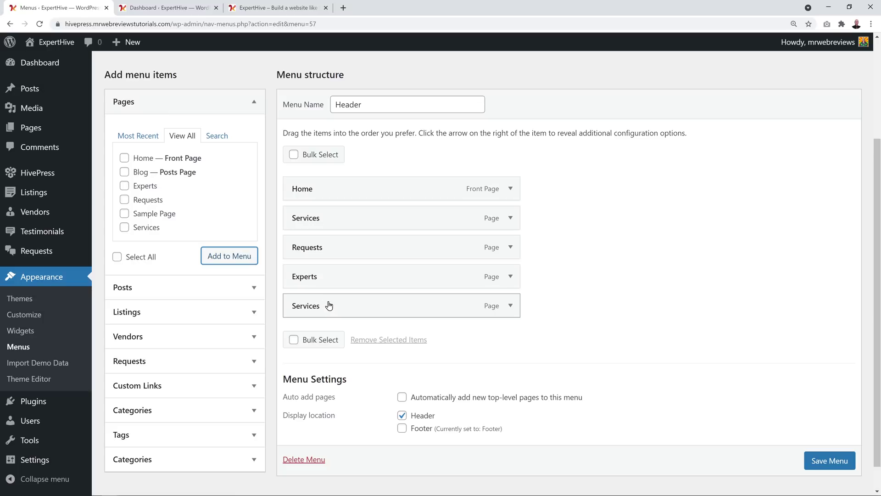
{"action": "left_click_drag", "start_coordinate": [327, 310], "coordinate": [335, 250]}
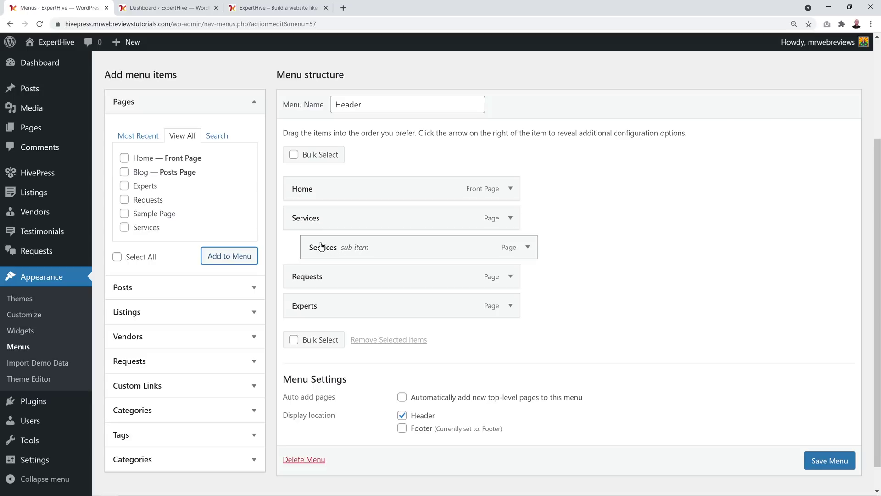
{"action": "left_click", "coordinate": [811, 461]}
{"action": "scroll", "coordinate": [812, 462], "scroll_direction": "down", "scroll_amount": 1}
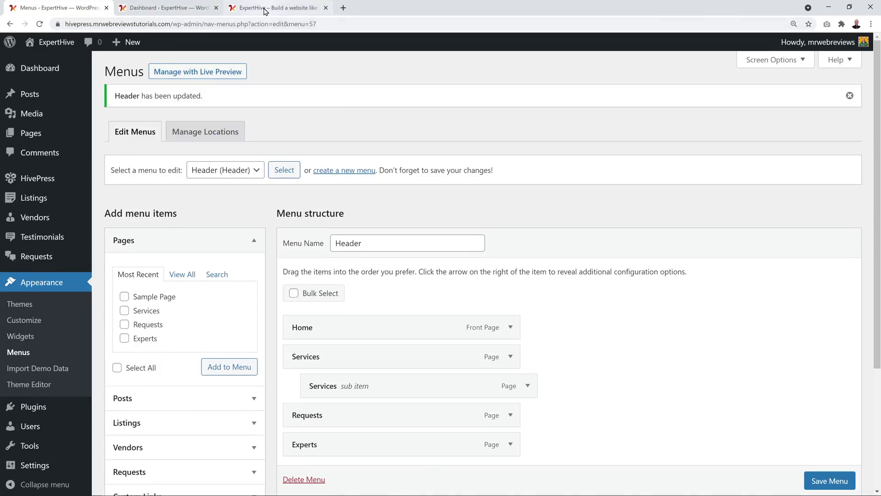
Reload the live homepage, inspect the dropdown under Services in the header, and return to the menu editor.
{"action": "left_click", "coordinate": [256, 8]}
{"action": "left_click", "coordinate": [39, 24]}
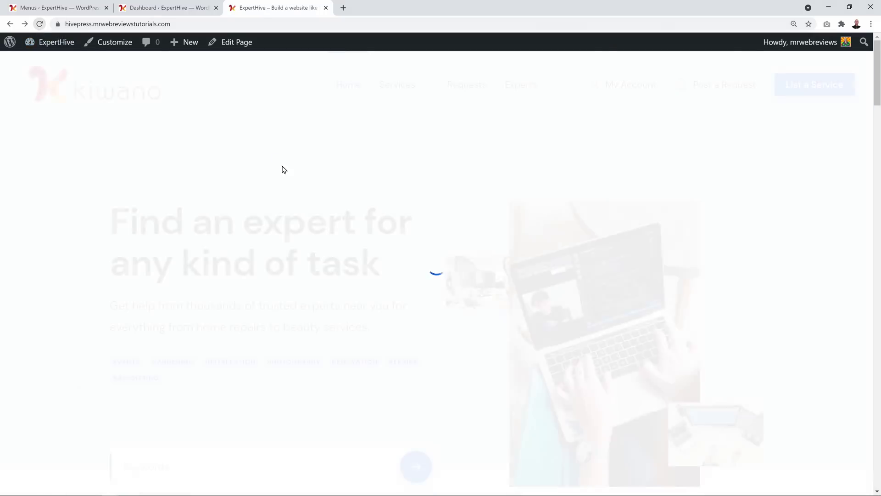
{"action": "mouse_move", "coordinate": [392, 87]}
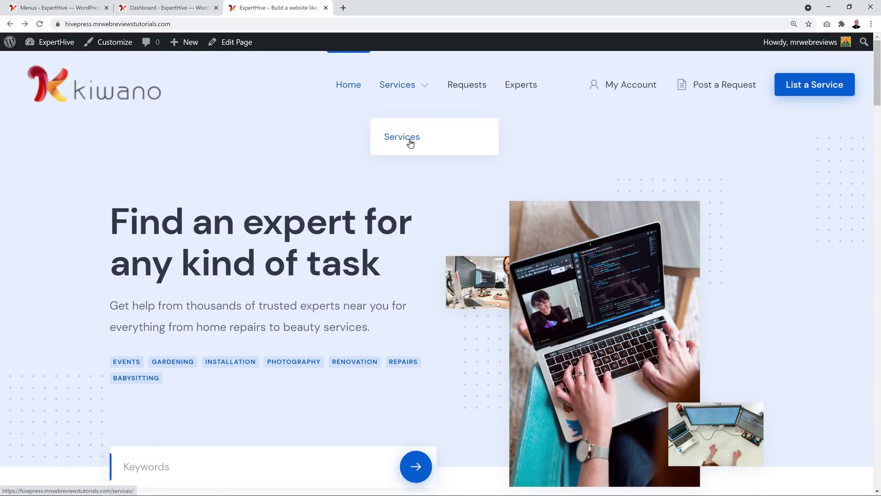
{"action": "left_click", "coordinate": [55, 7]}
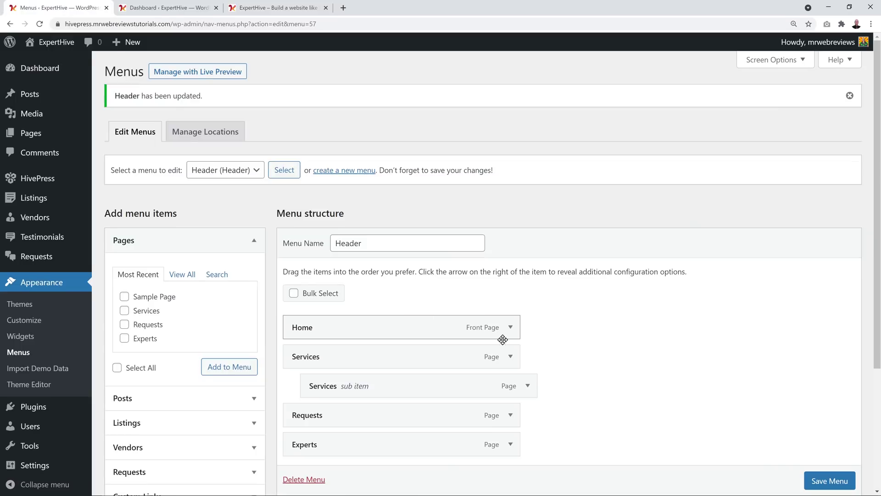
Remove the Services sub item from the Header menu and save the menu.
{"action": "scroll", "coordinate": [551, 340], "scroll_direction": "down", "scroll_amount": 2}
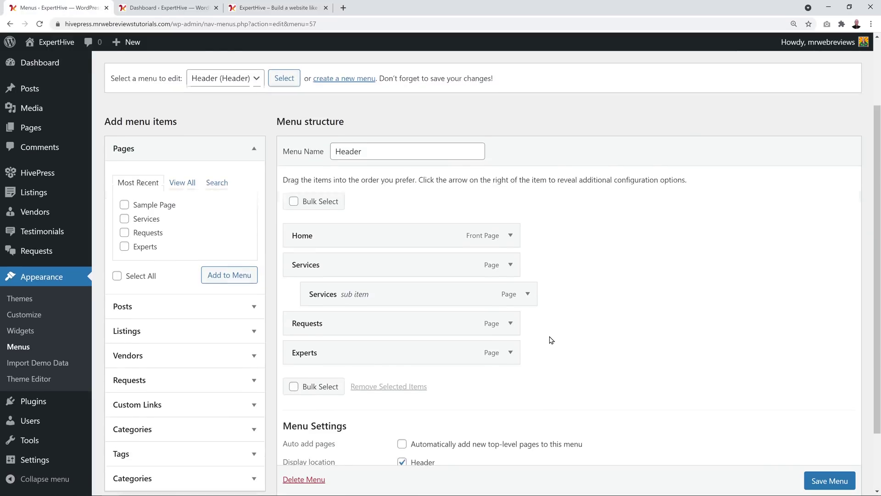
{"action": "left_click", "coordinate": [528, 294]}
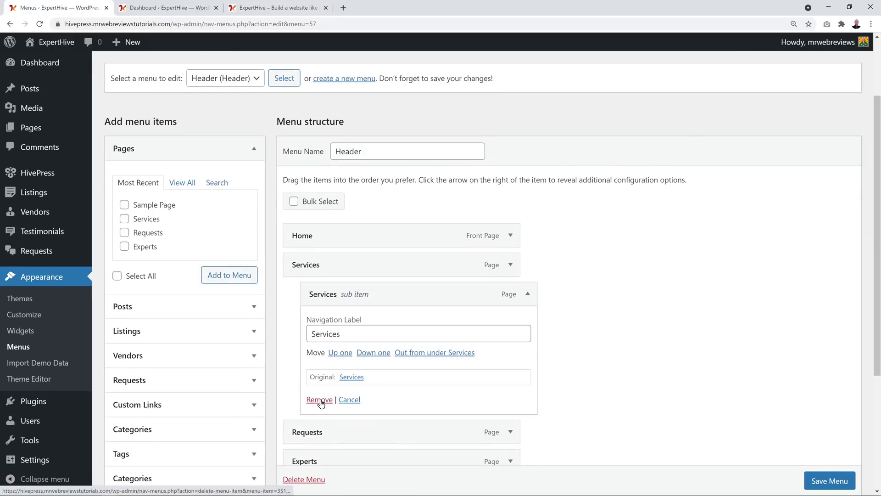
{"action": "left_click", "coordinate": [320, 400]}
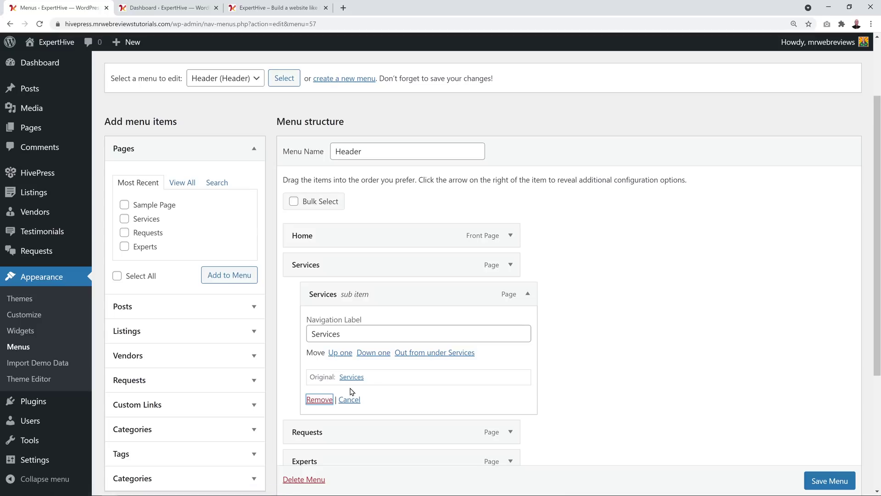
{"action": "left_click", "coordinate": [321, 400]}
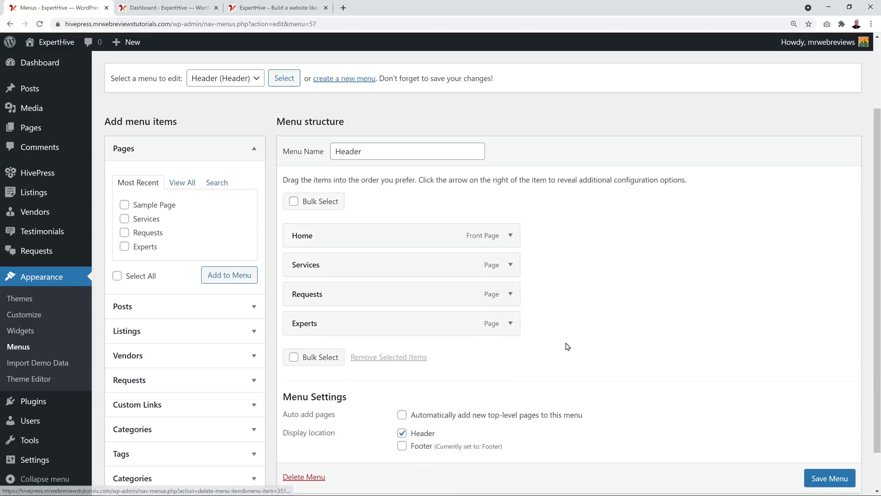
{"action": "left_click", "coordinate": [832, 480]}
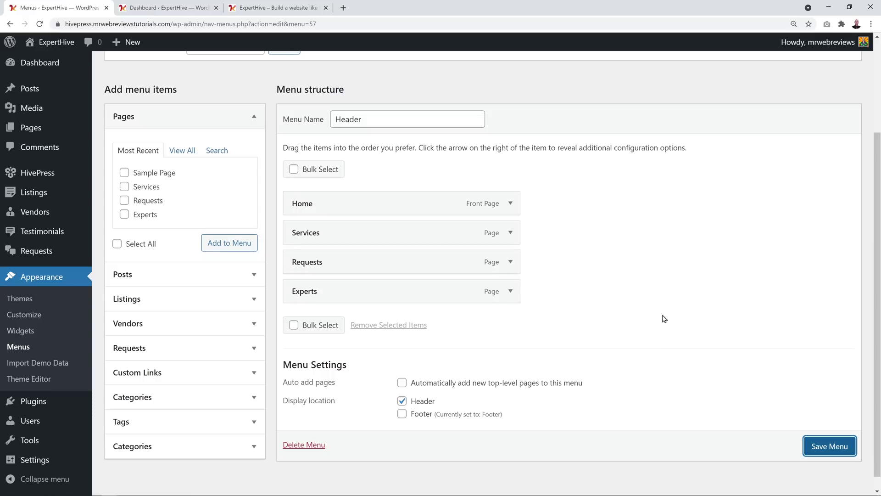
View the live homepage's footer and open the Site (footer) widget area for editing.
{"action": "left_click_drag", "start_coordinate": [878, 92], "coordinate": [878, 476]}
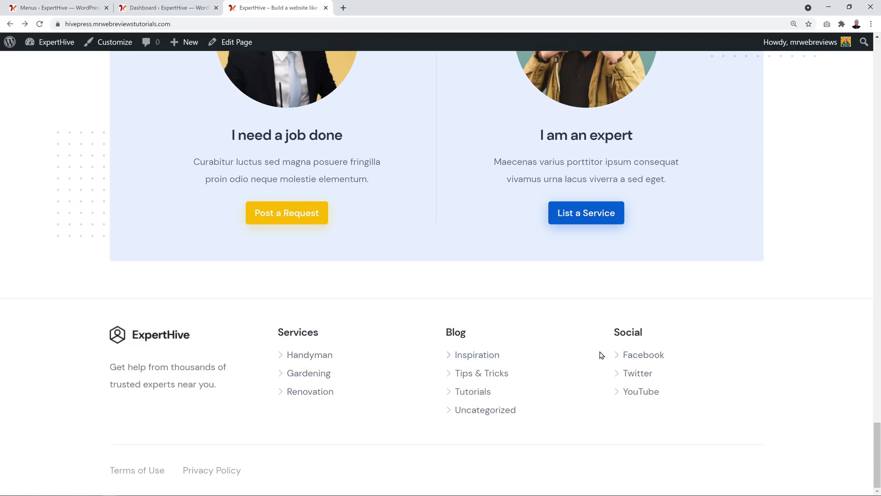
{"action": "left_click", "coordinate": [73, 8]}
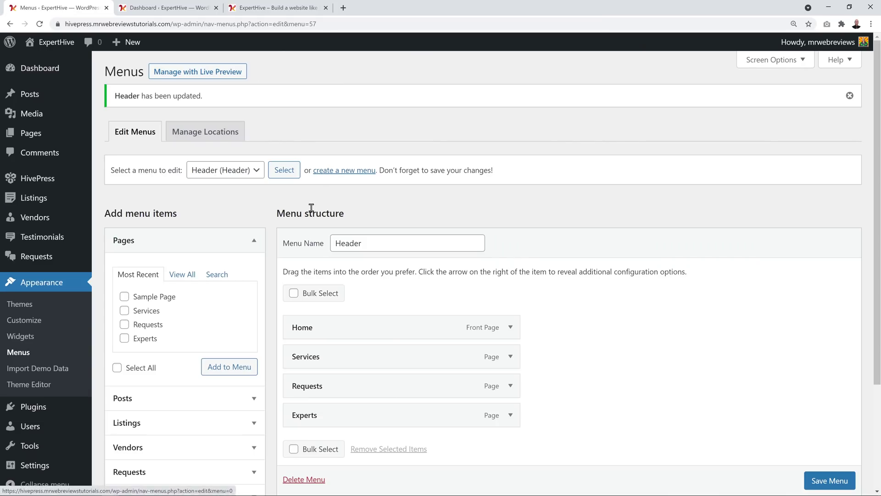
{"action": "left_click", "coordinate": [21, 338]}
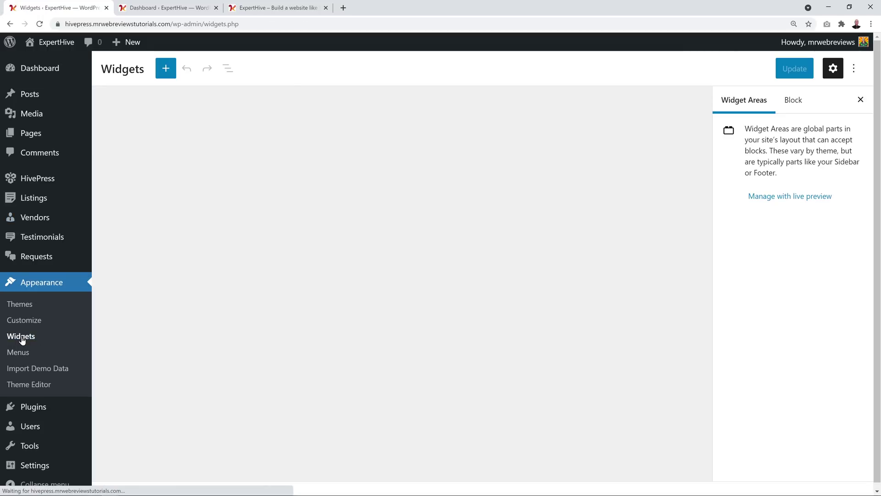
{"action": "scroll", "coordinate": [630, 292], "scroll_direction": "down", "scroll_amount": 1}
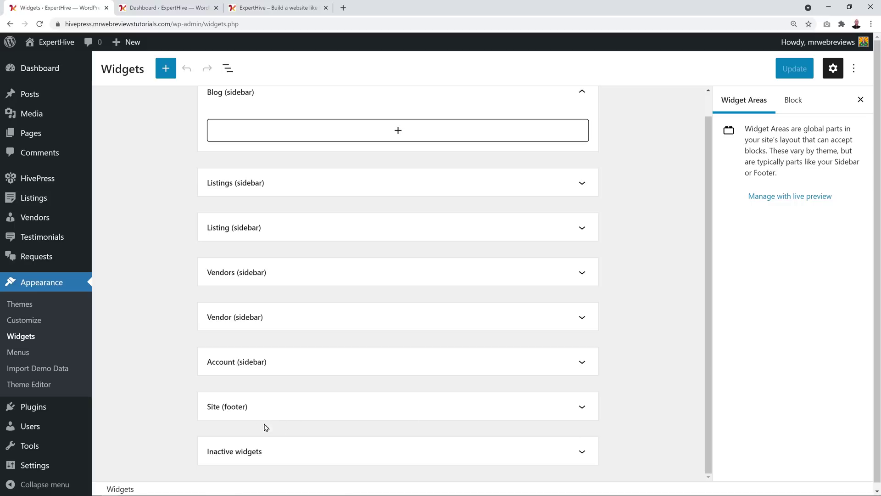
{"action": "scroll", "coordinate": [603, 422], "scroll_direction": "down", "scroll_amount": 1}
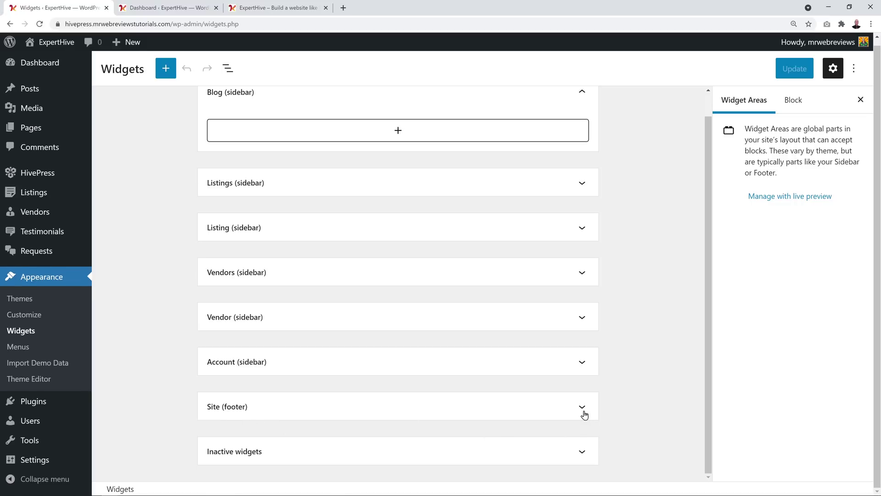
{"action": "left_click", "coordinate": [583, 410]}
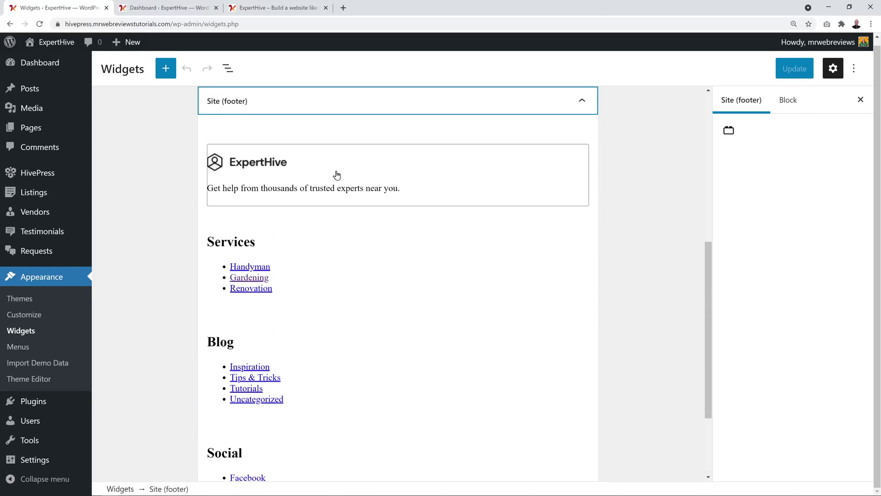
Compare the live footer with its widgets and remove the ExpertHive logo from the footer's text widget.
{"action": "left_click", "coordinate": [248, 7]}
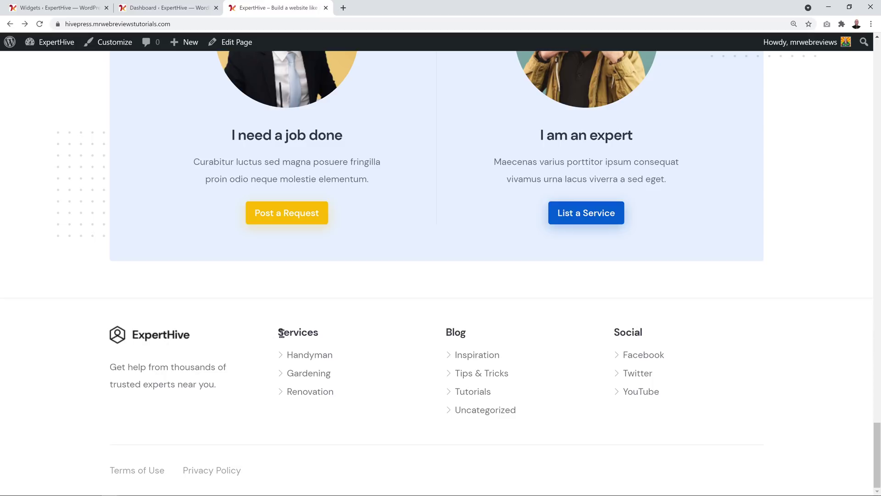
{"action": "left_click", "coordinate": [59, 7]}
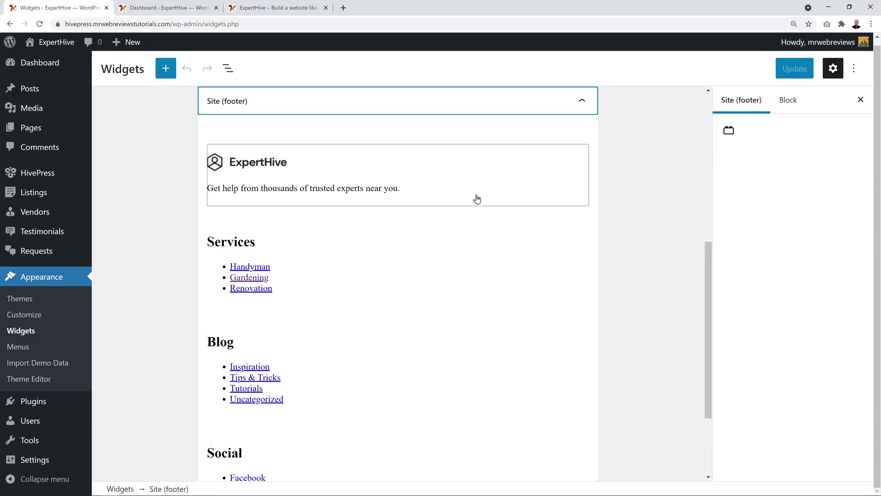
{"action": "left_click", "coordinate": [410, 183]}
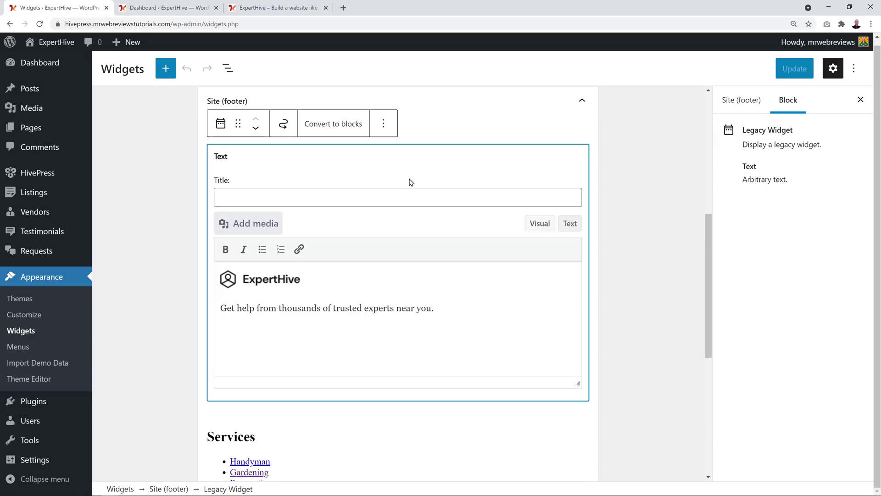
{"action": "left_click", "coordinate": [315, 285]}
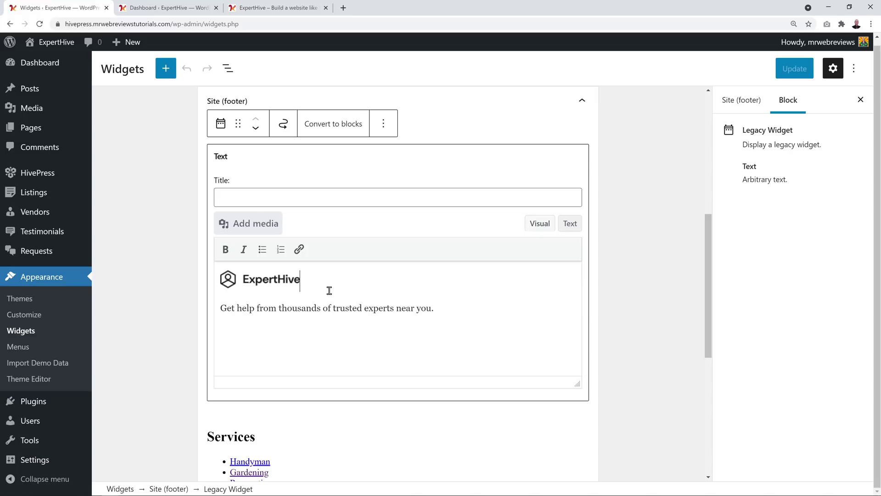
{"action": "left_click", "coordinate": [289, 279]}
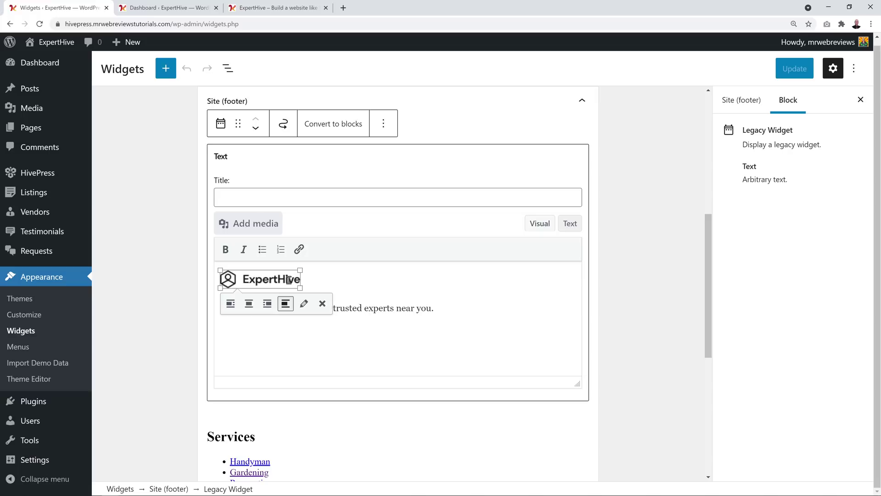
{"action": "left_click", "coordinate": [322, 305]}
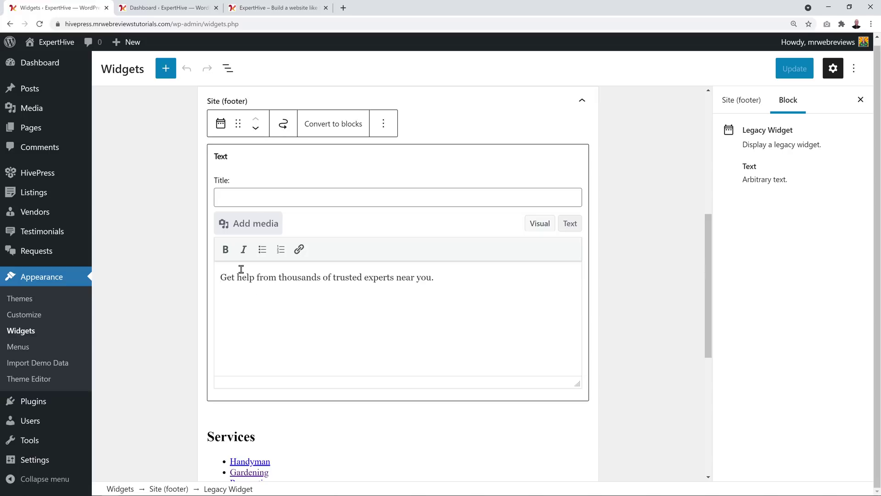
Insert the 264 by 85 pixel kiwano logo from the media library into the footer's text widget and update the widgets.
{"action": "left_click", "coordinate": [245, 228]}
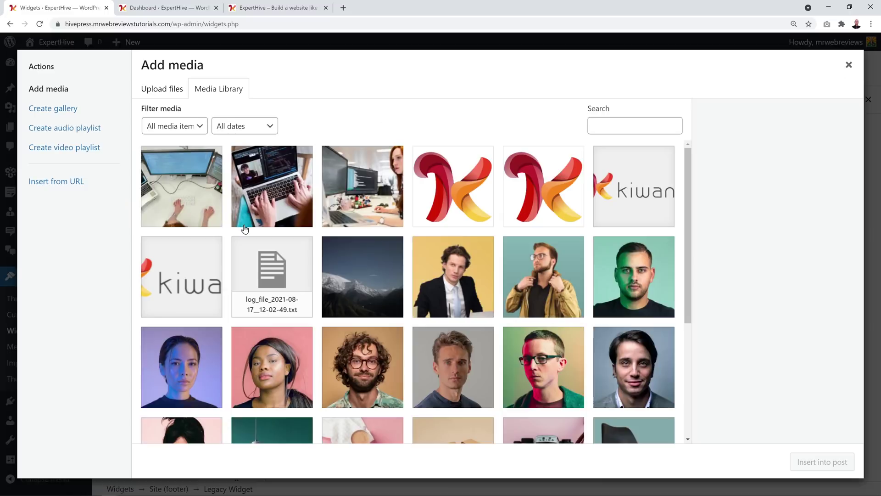
{"action": "left_click", "coordinate": [179, 282]}
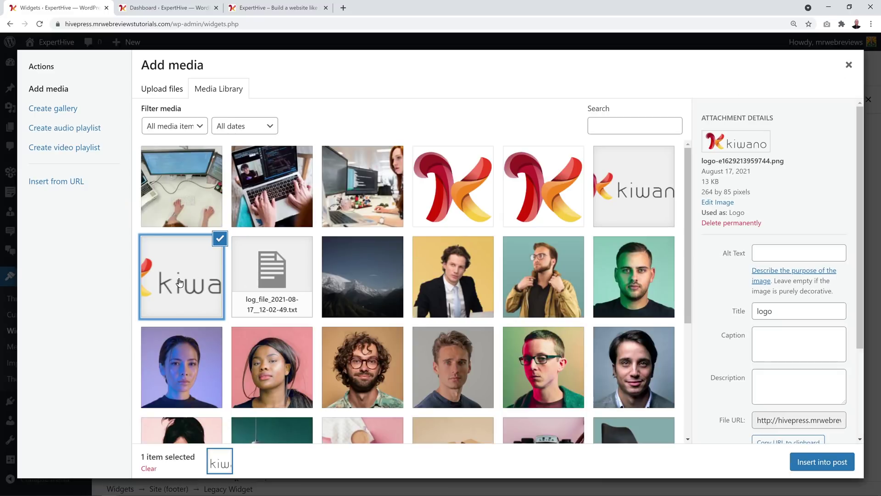
{"action": "left_click", "coordinate": [828, 460]}
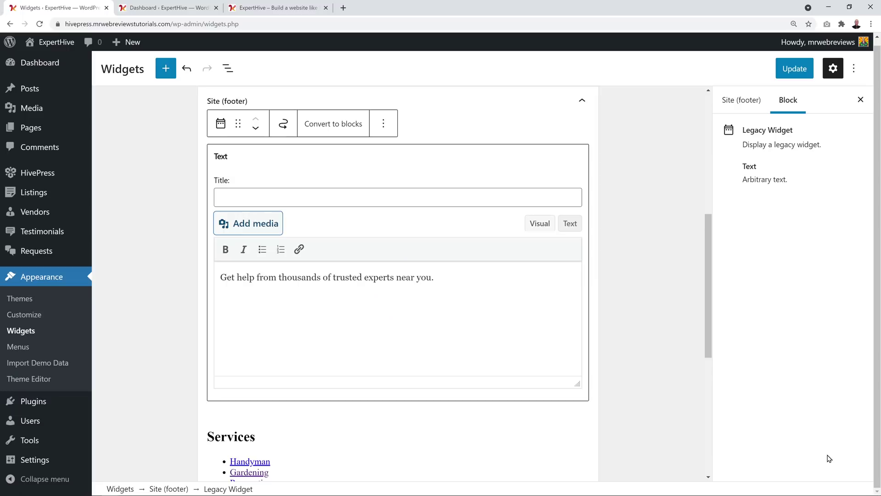
{"action": "left_click", "coordinate": [801, 74]}
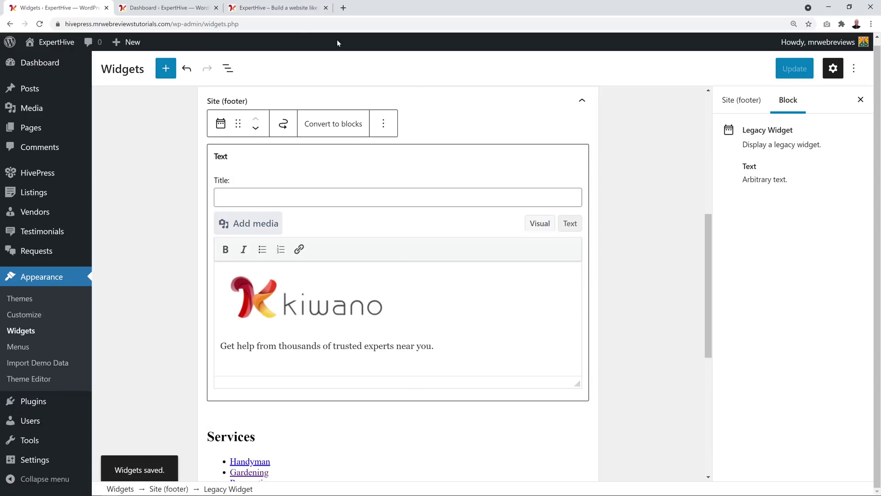
Check the logo in the live homepage's footer and compare its tagline and link columns with the footer widgets.
{"action": "left_click", "coordinate": [287, 8]}
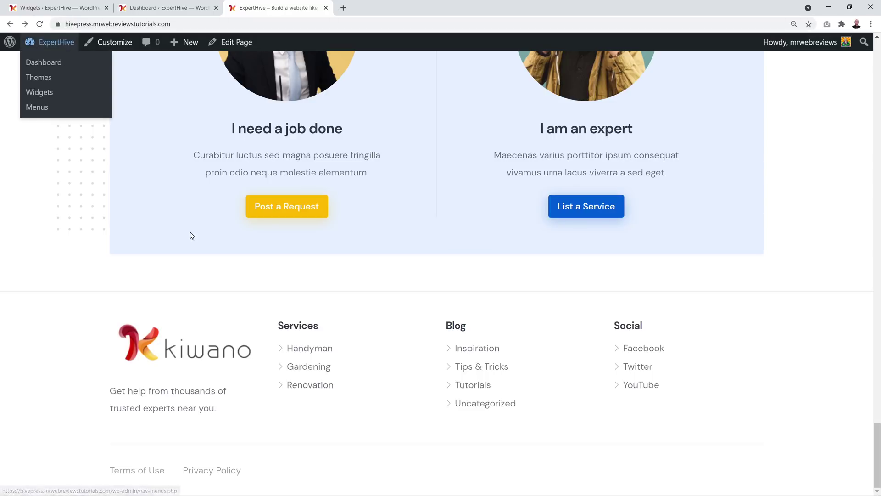
{"action": "left_click", "coordinate": [55, 8]}
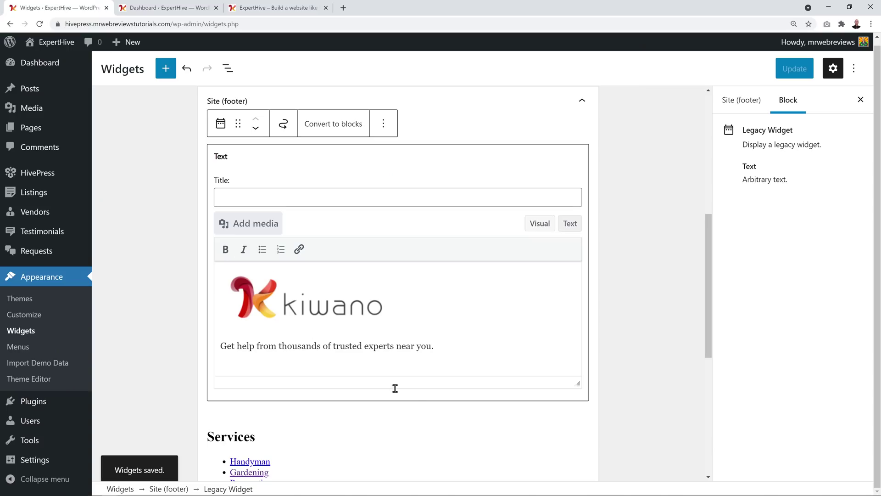
{"action": "triple_click", "coordinate": [321, 348]}
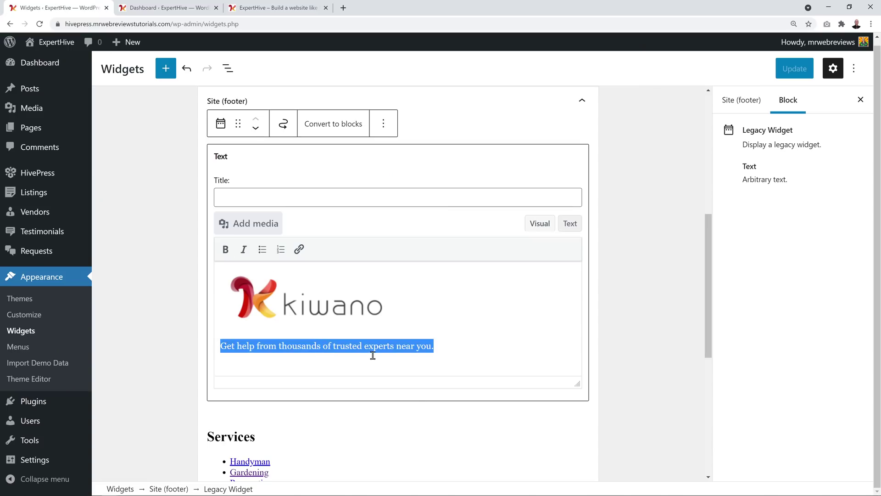
{"action": "left_click", "coordinate": [431, 351]}
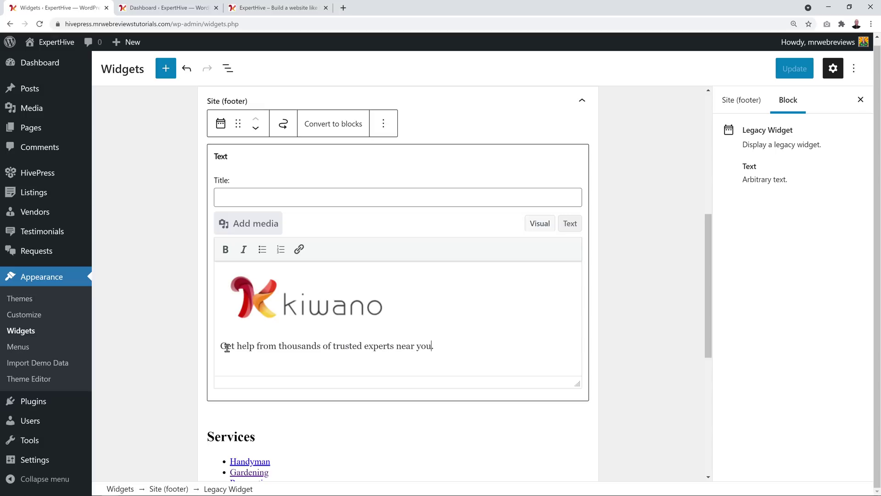
{"action": "scroll", "coordinate": [607, 355], "scroll_direction": "down", "scroll_amount": 5}
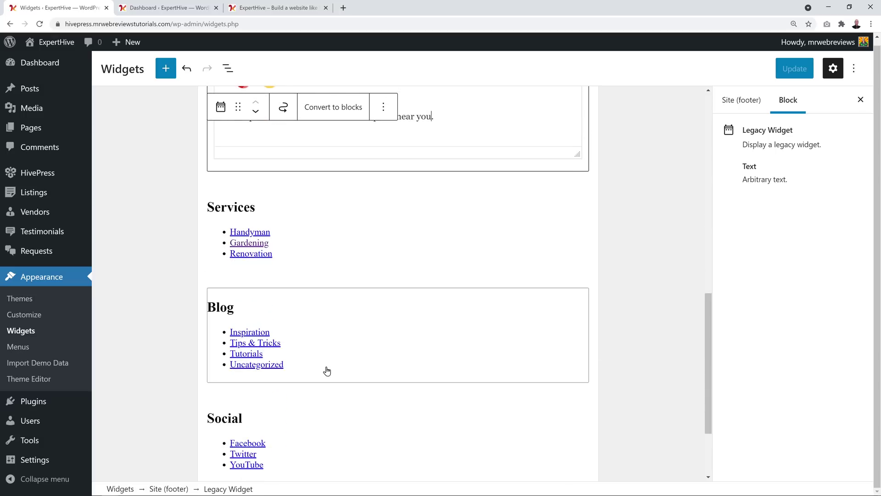
{"action": "scroll", "coordinate": [319, 399], "scroll_direction": "down", "scroll_amount": 1}
{"action": "left_click", "coordinate": [178, 239]}
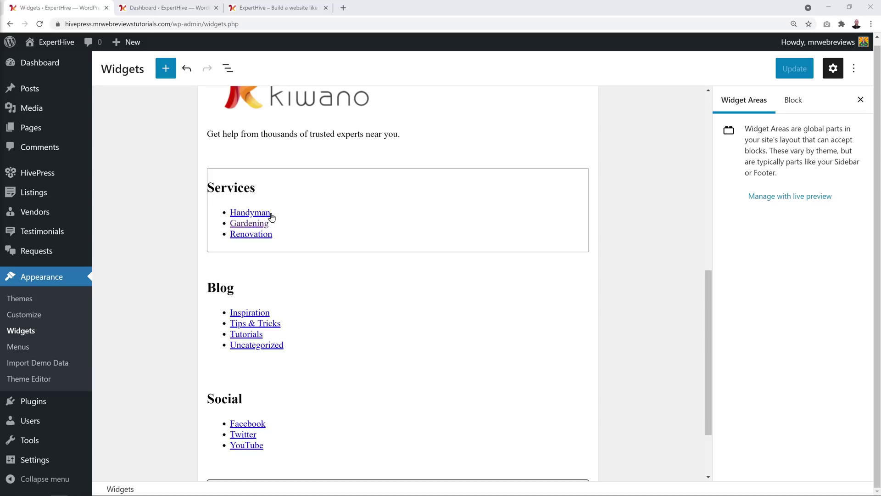
{"action": "left_click", "coordinate": [294, 7]}
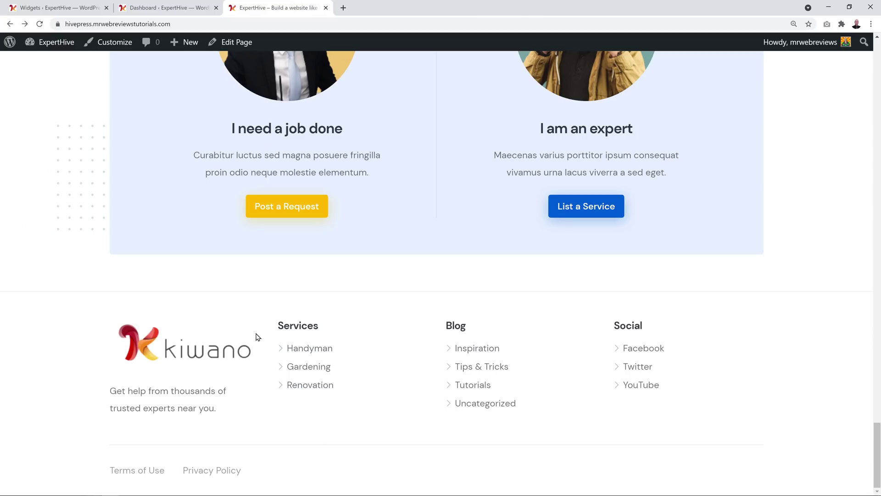
{"action": "left_click", "coordinate": [64, 7]}
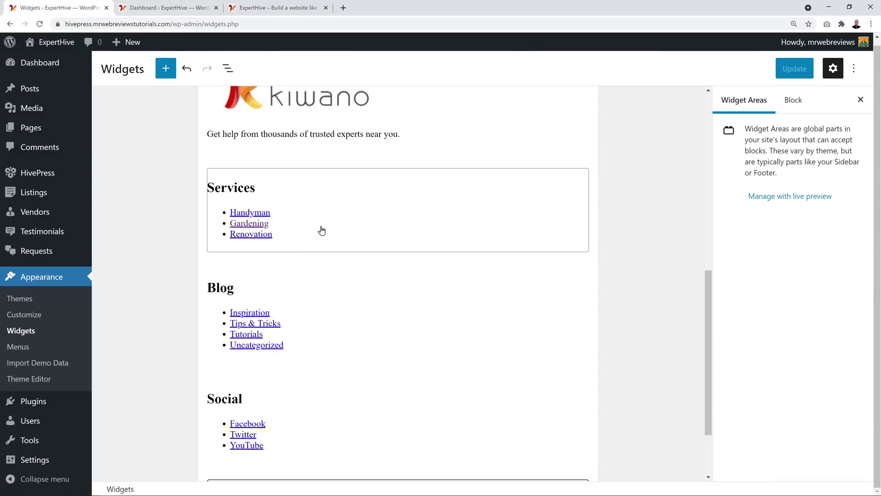
Inspect the menu assigned to the footer's Services widget and load the Services menu in the menu editor of the second admin tab.
{"action": "left_click", "coordinate": [401, 226]}
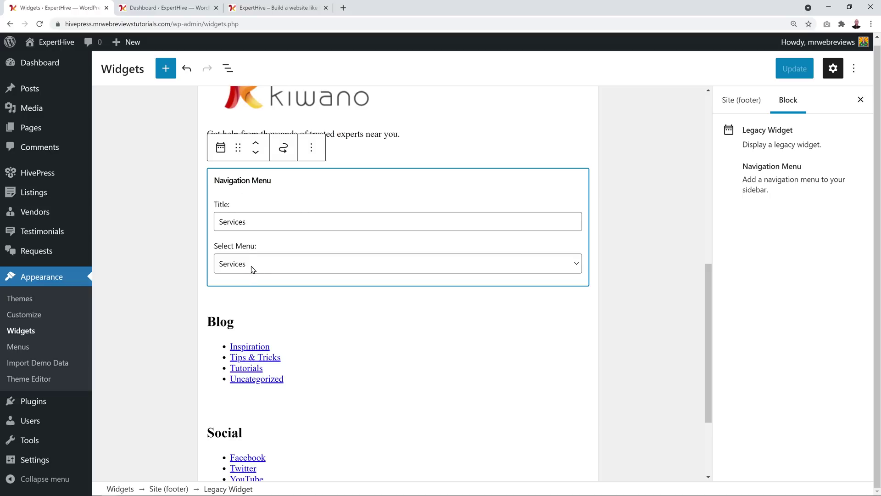
{"action": "left_click", "coordinate": [165, 9]}
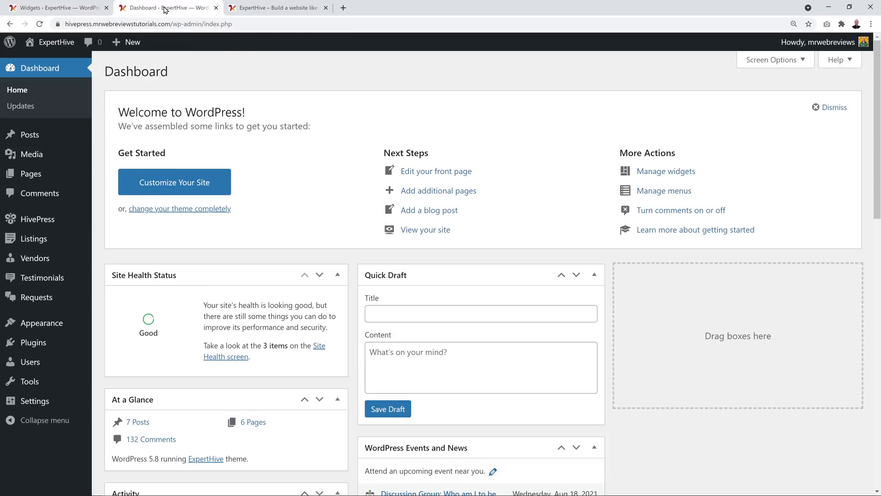
{"action": "mouse_move", "coordinate": [41, 324]}
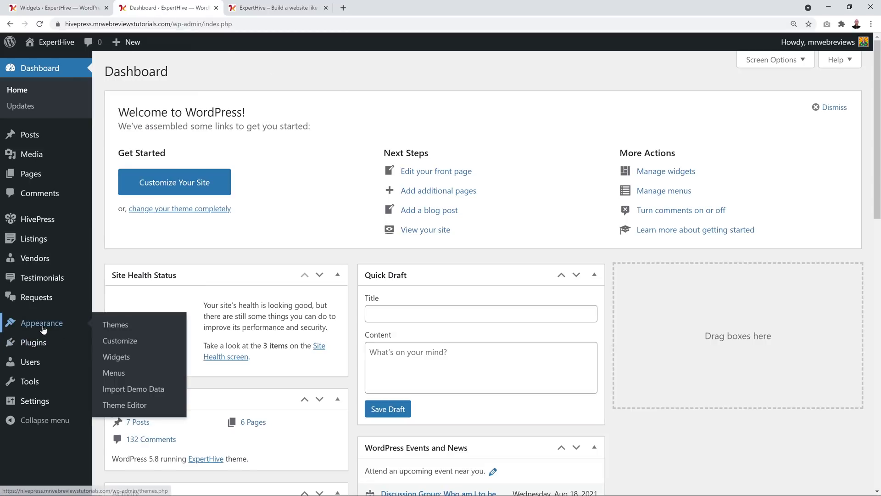
{"action": "left_click", "coordinate": [119, 374]}
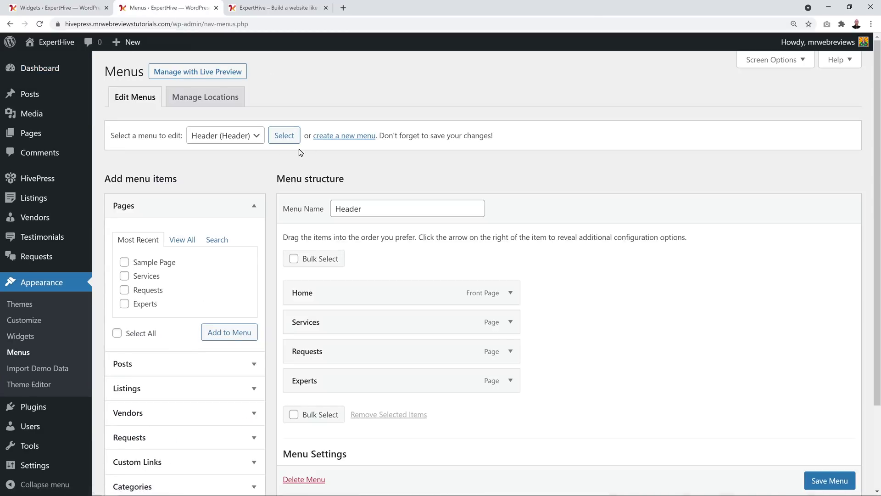
{"action": "left_click", "coordinate": [257, 137]}
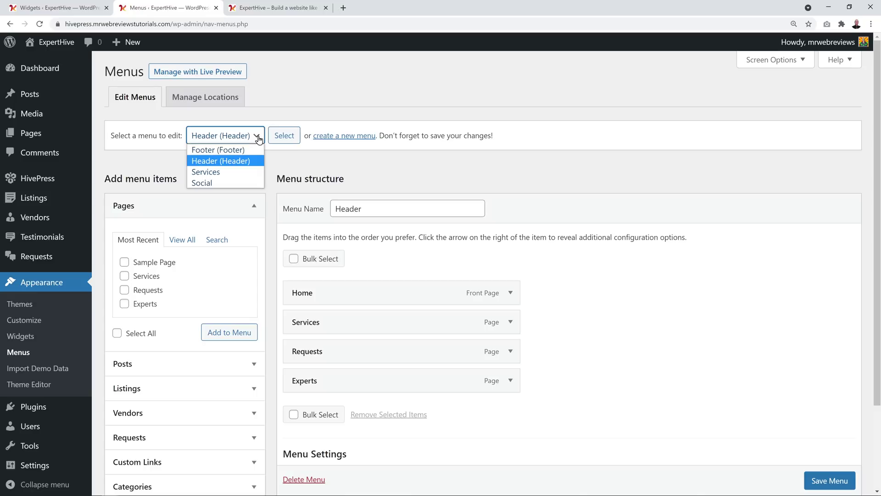
{"action": "left_click", "coordinate": [212, 172]}
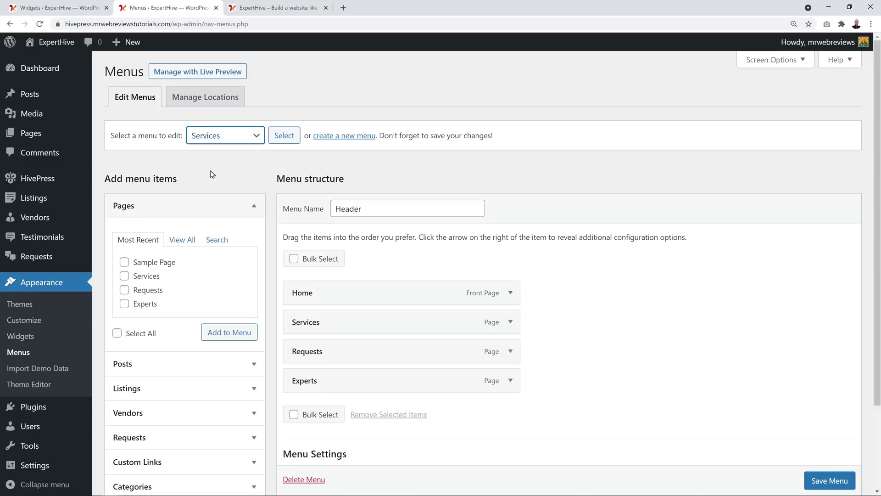
{"action": "left_click", "coordinate": [292, 136]}
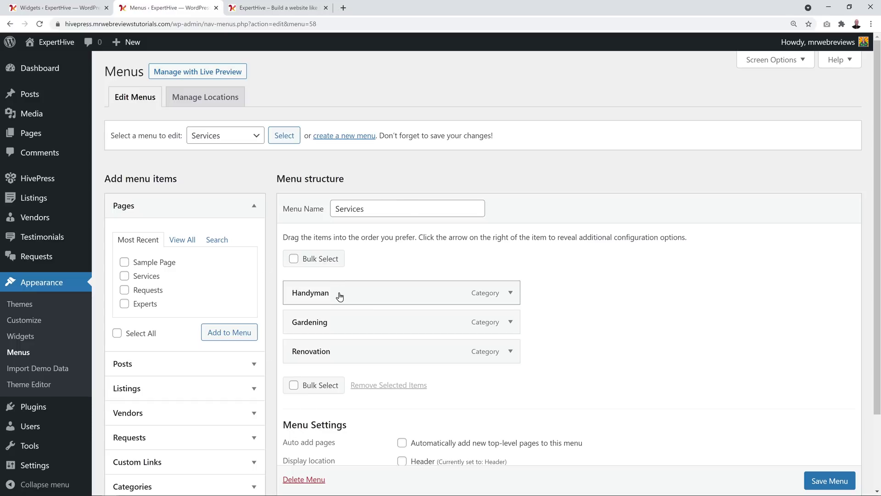
Add the Web Design category as the first item of the Services menu, save the menu and reload the live homepage.
{"action": "left_click", "coordinate": [258, 8]}
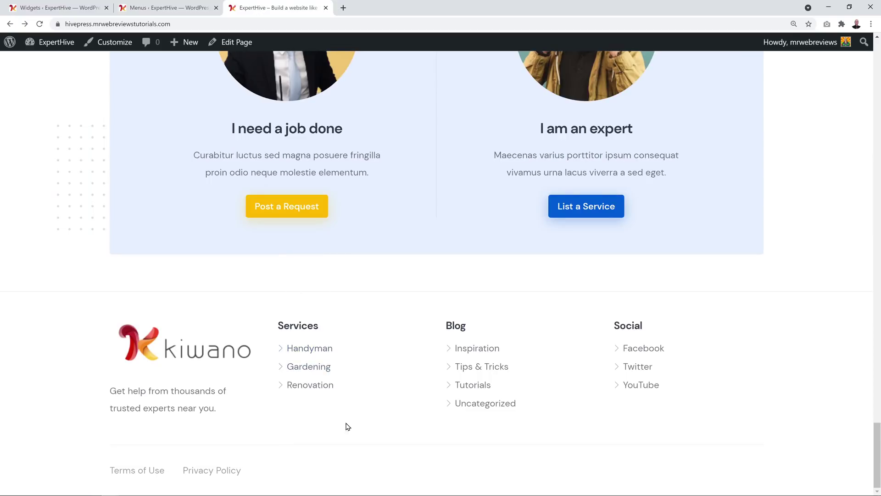
{"action": "left_click", "coordinate": [171, 7]}
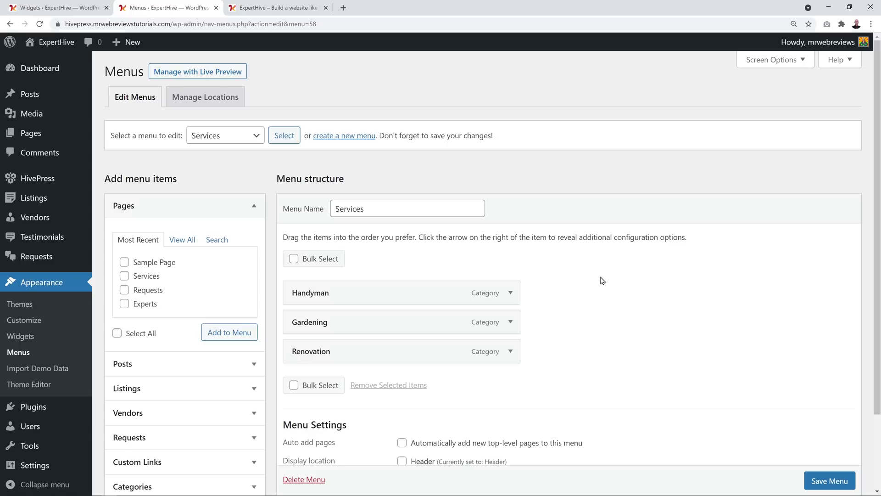
{"action": "scroll", "coordinate": [603, 281], "scroll_direction": "down", "scroll_amount": 3}
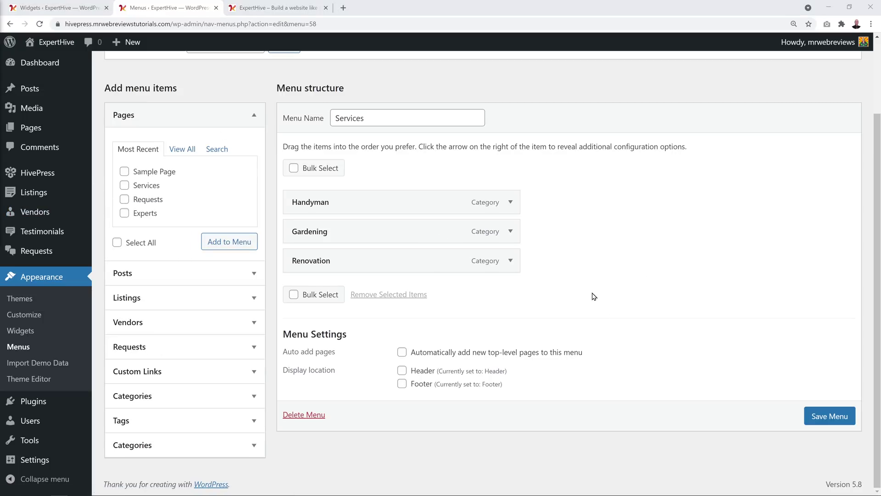
{"action": "left_click", "coordinate": [254, 445]}
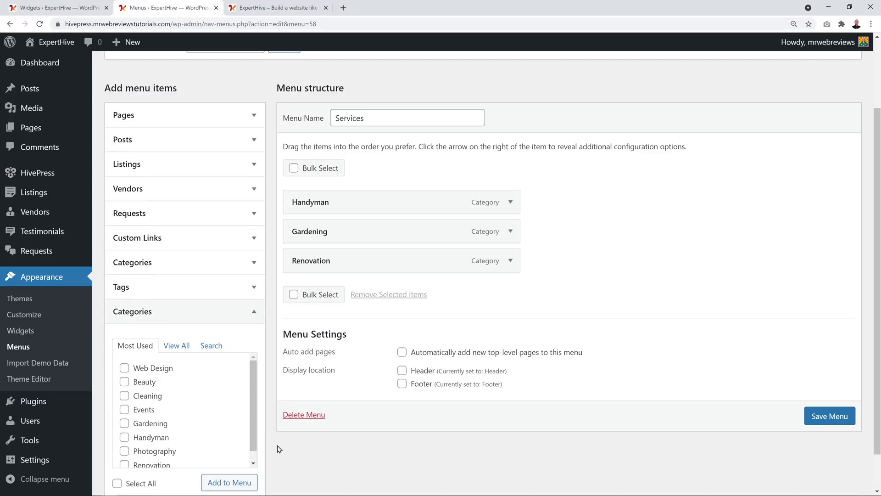
{"action": "left_click", "coordinate": [124, 367]}
{"action": "left_click", "coordinate": [233, 486]}
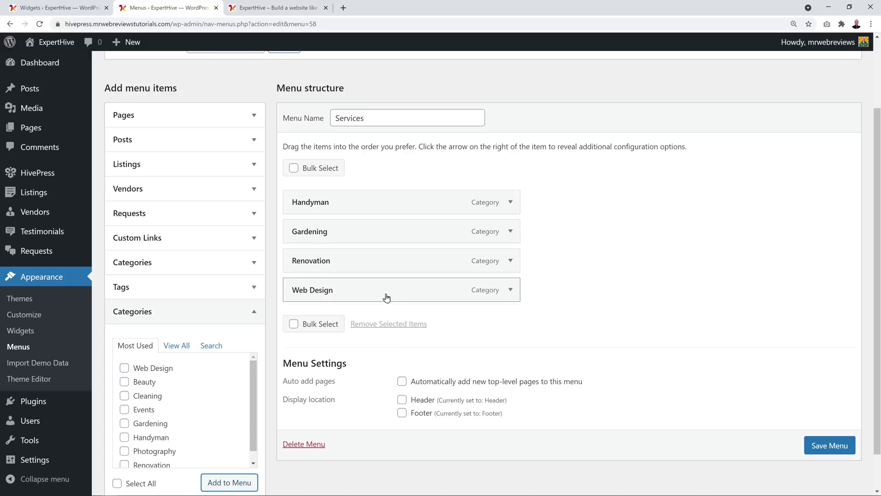
{"action": "left_click_drag", "start_coordinate": [360, 291], "coordinate": [359, 199]}
{"action": "left_click", "coordinate": [823, 439]}
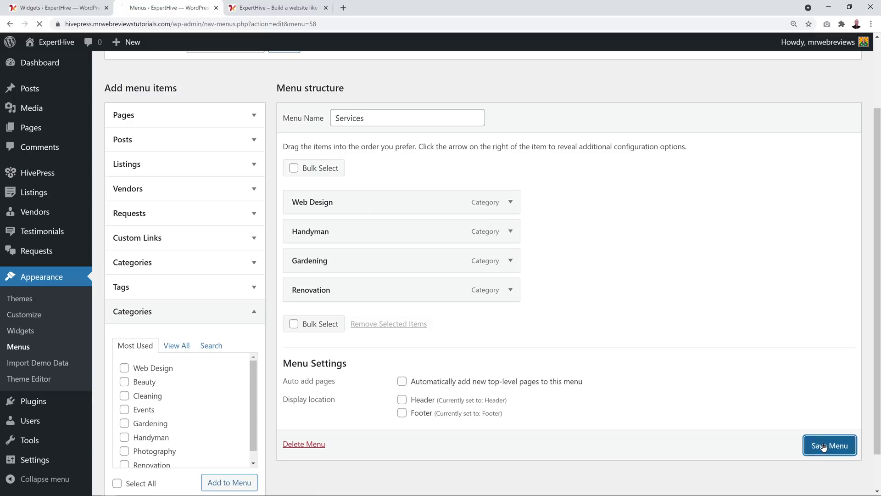
{"action": "left_click", "coordinate": [255, 9]}
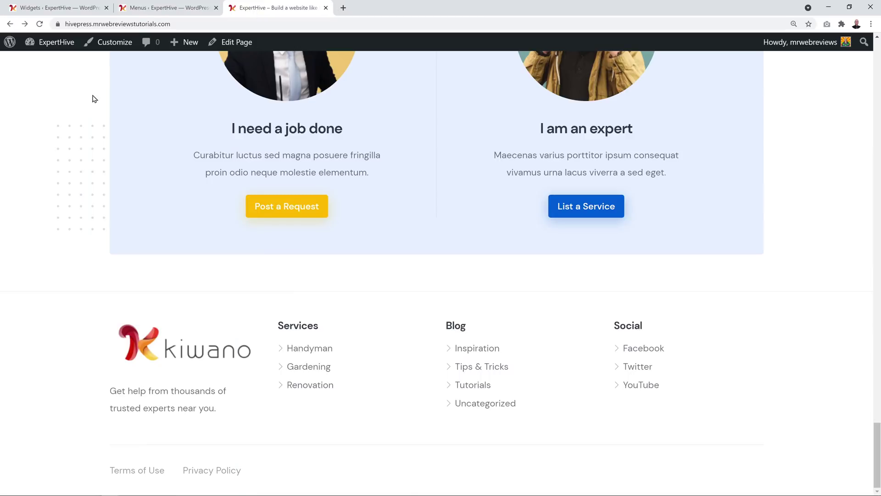
{"action": "key", "text": "F5"}
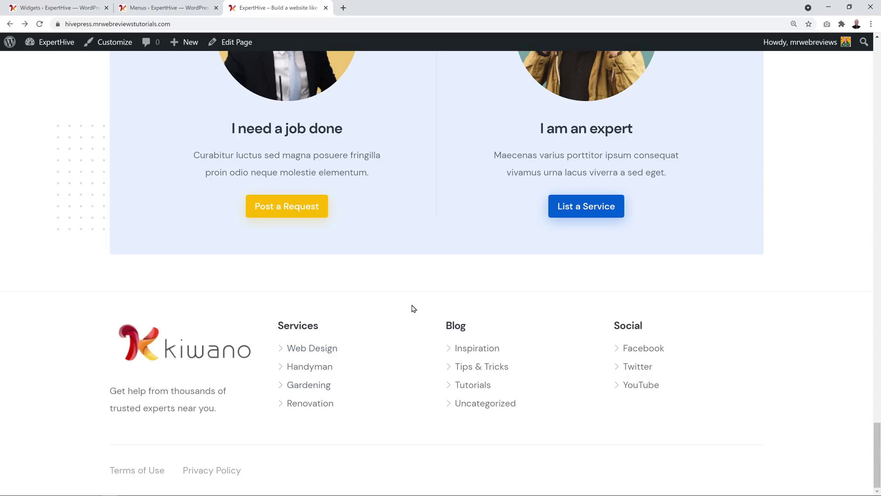
Inspect the footer's Blog categories widget against the live footer and examine which menu its Social widget uses.
{"action": "left_click", "coordinate": [59, 8]}
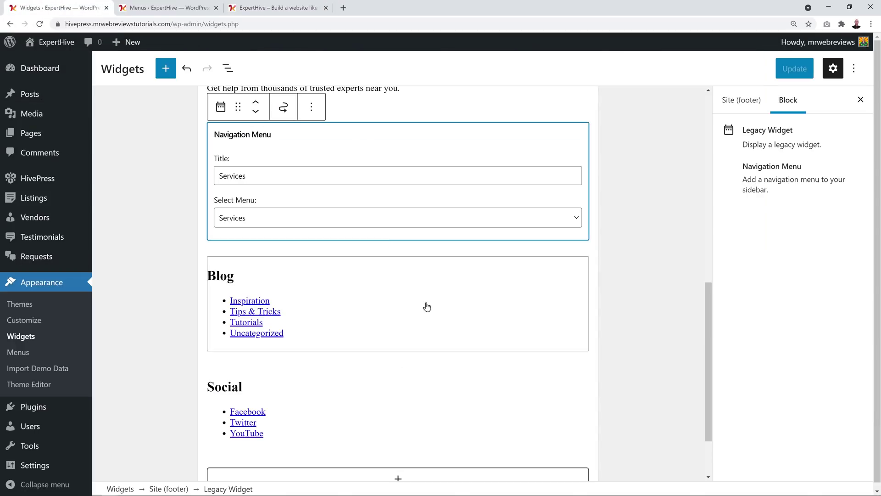
{"action": "left_click", "coordinate": [376, 305]}
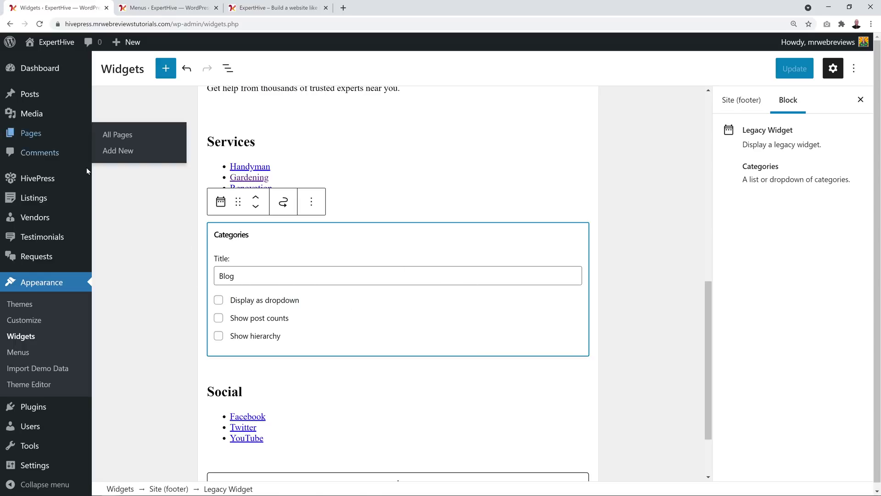
{"action": "mouse_move", "coordinate": [30, 99]}
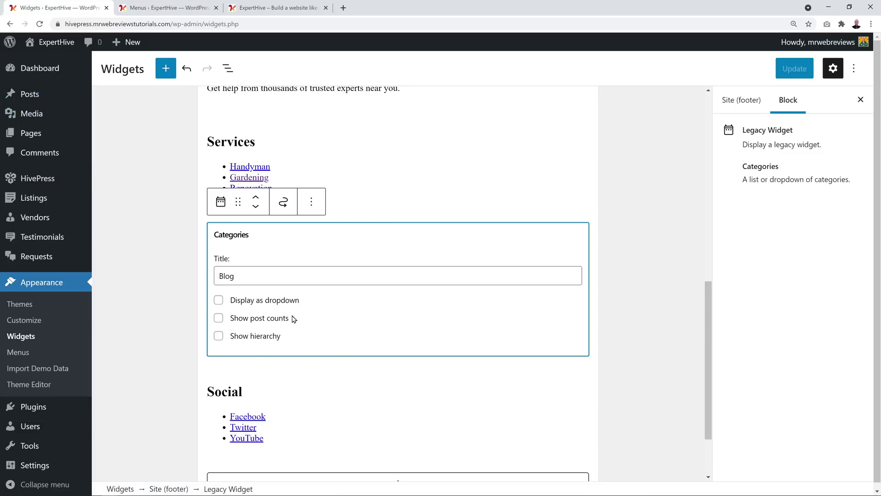
{"action": "left_click", "coordinate": [270, 8]}
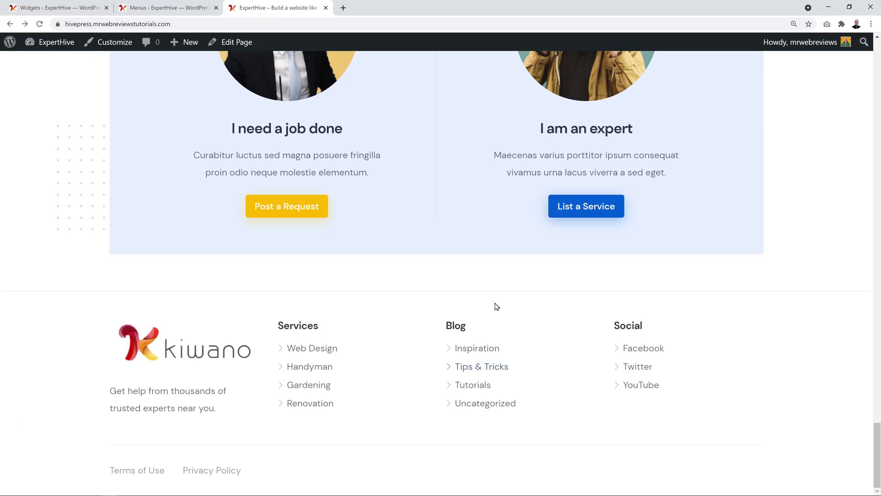
{"action": "left_click", "coordinate": [60, 8]}
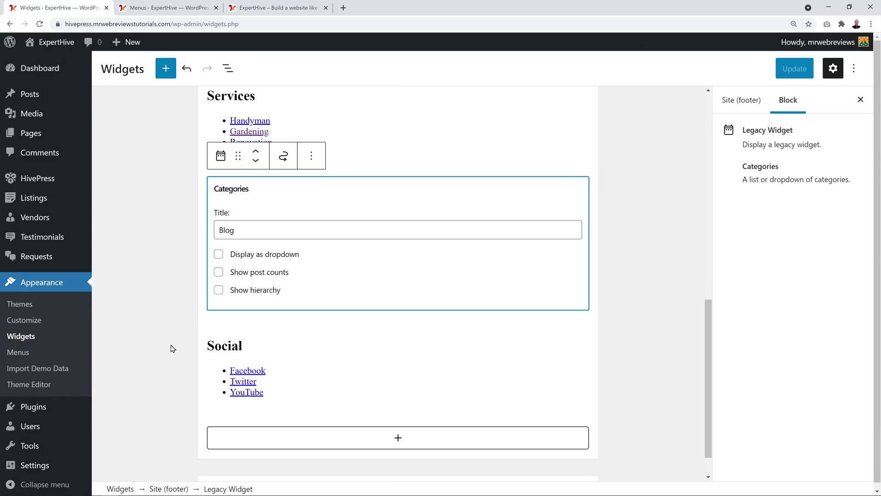
{"action": "left_click", "coordinate": [354, 386]}
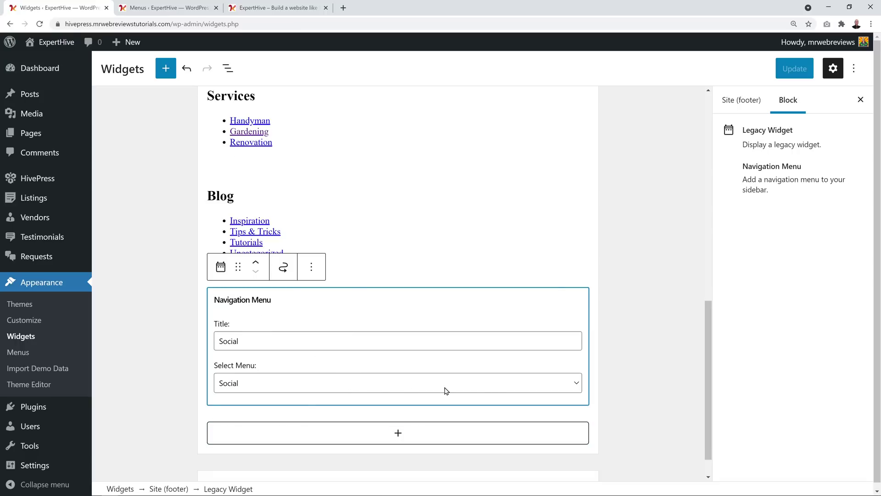
{"action": "left_click", "coordinate": [151, 7]}
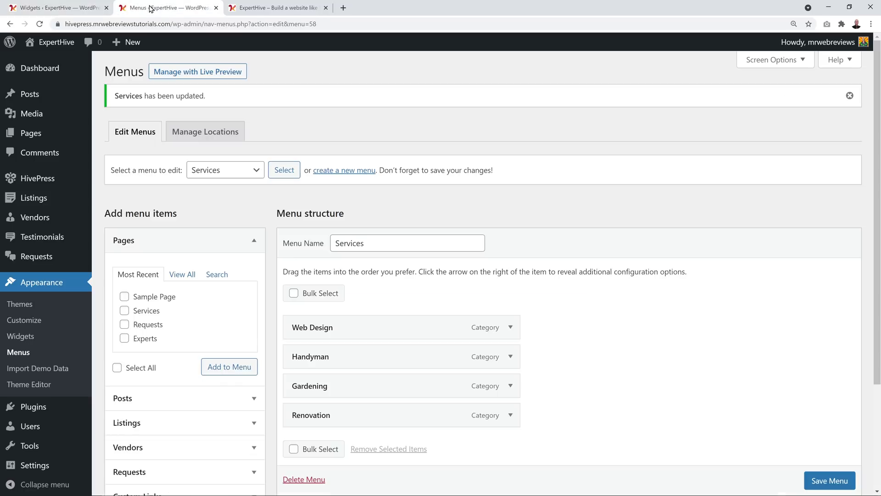
{"action": "left_click", "coordinate": [252, 174]}
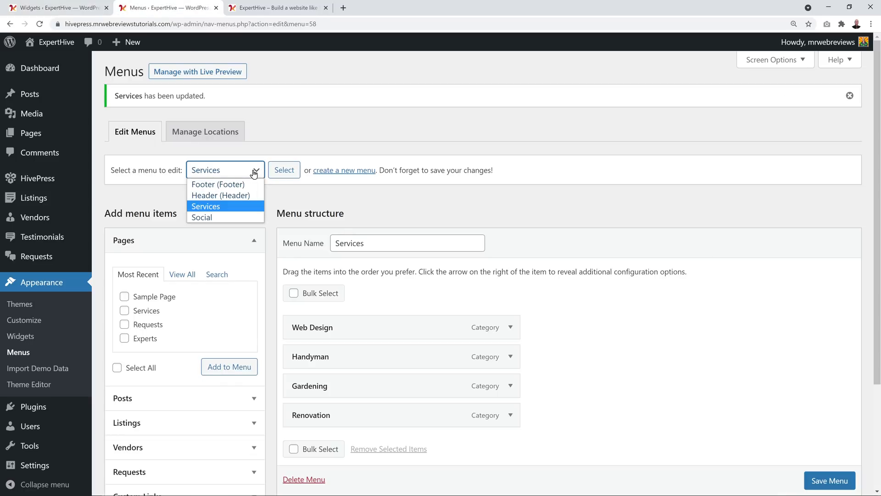
{"action": "left_click", "coordinate": [213, 219]}
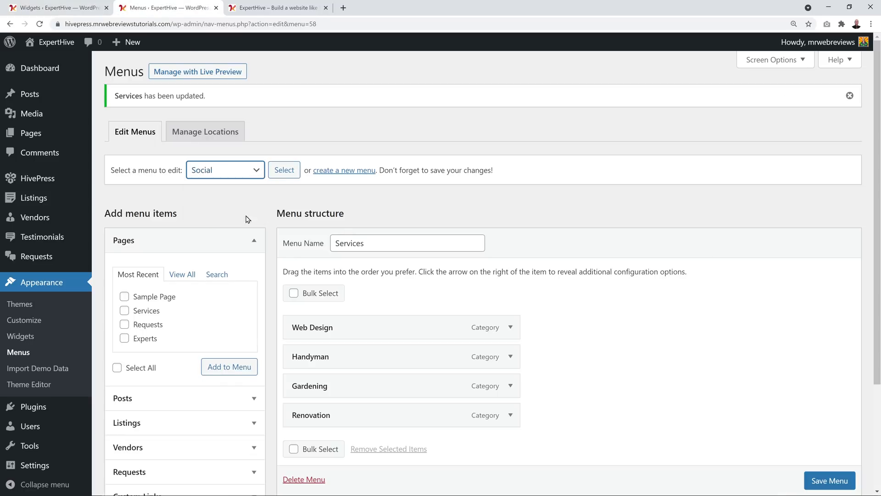
{"action": "left_click", "coordinate": [284, 171]}
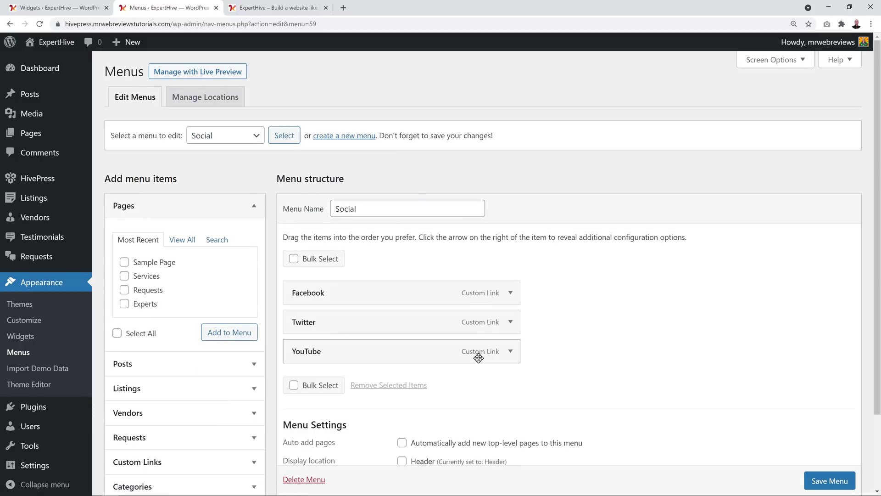
{"action": "left_click", "coordinate": [511, 353]}
{"action": "scroll", "coordinate": [628, 316], "scroll_direction": "down", "scroll_amount": 1}
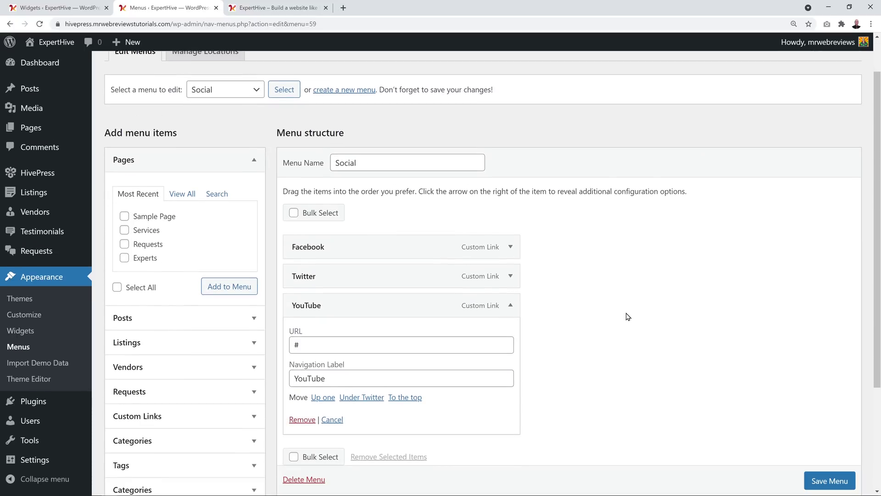
{"action": "left_click_drag", "start_coordinate": [289, 341], "coordinate": [336, 345]}
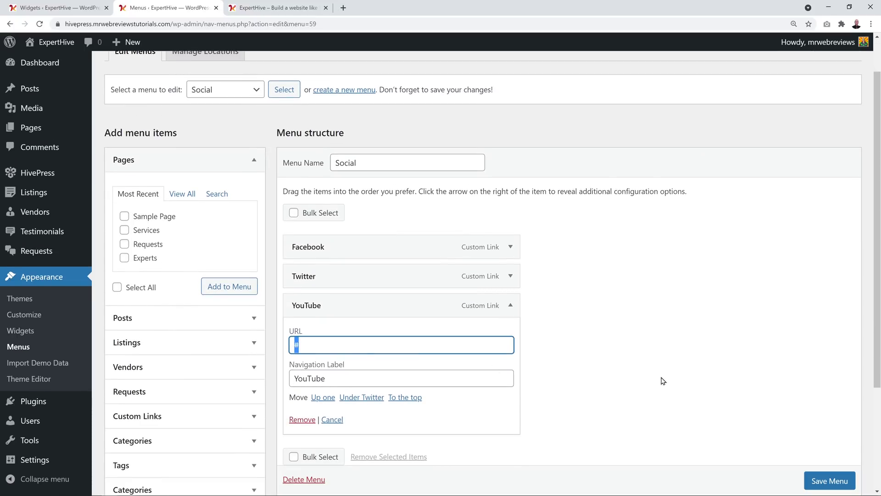
{"action": "type", "text": "https://www.youtube.com/c/MrWebReviews/videos"}
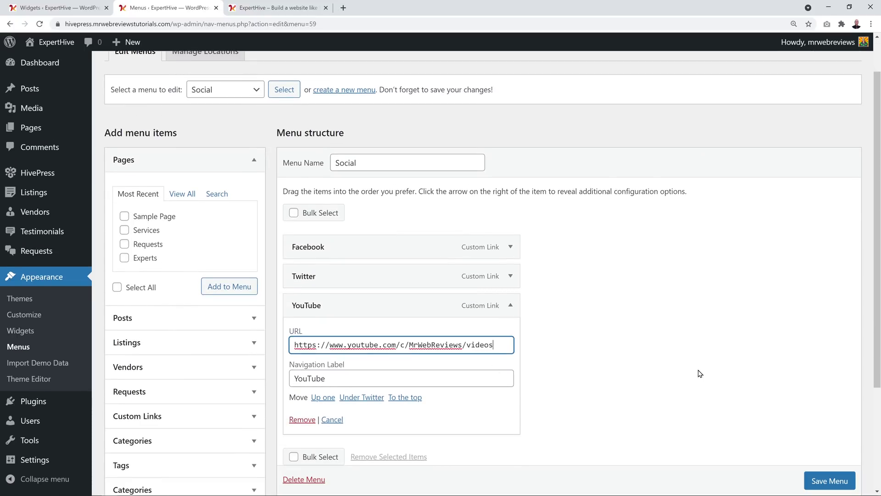
{"action": "left_click", "coordinate": [833, 477]}
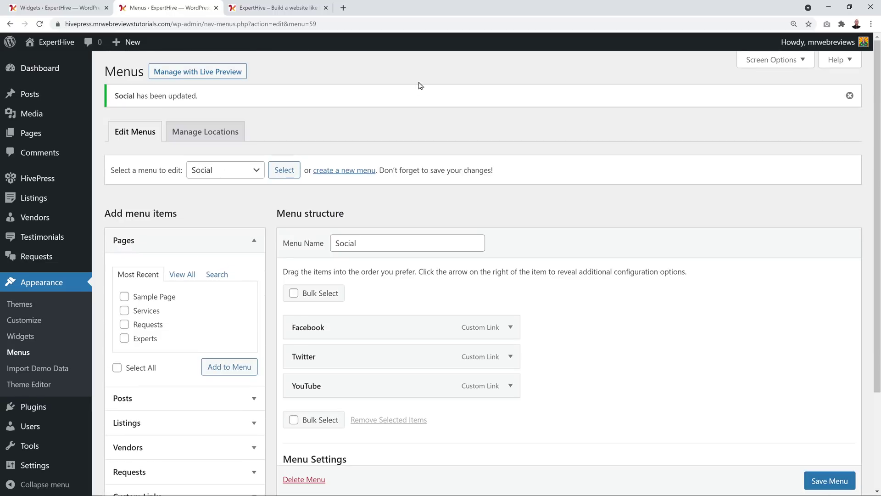
Reload the live homepage, test the footer's YouTube link and return to the homepage.
{"action": "left_click", "coordinate": [255, 9]}
{"action": "key", "text": "F5"}
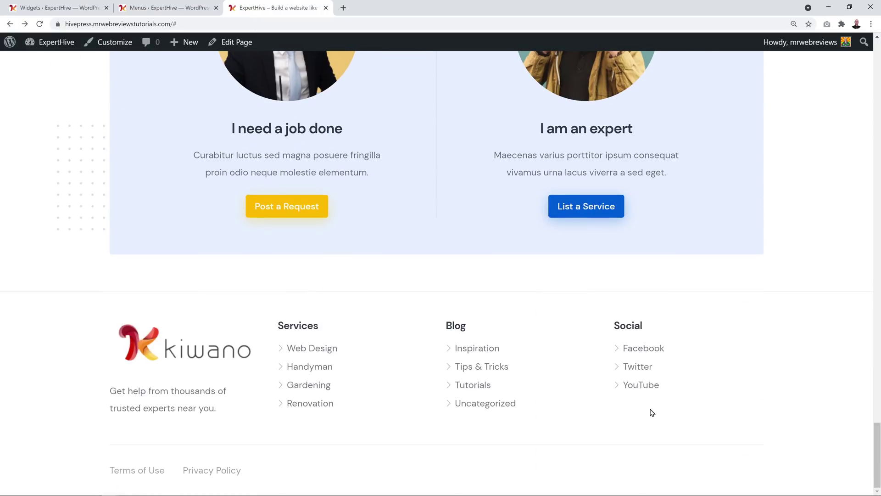
{"action": "left_click", "coordinate": [637, 389]}
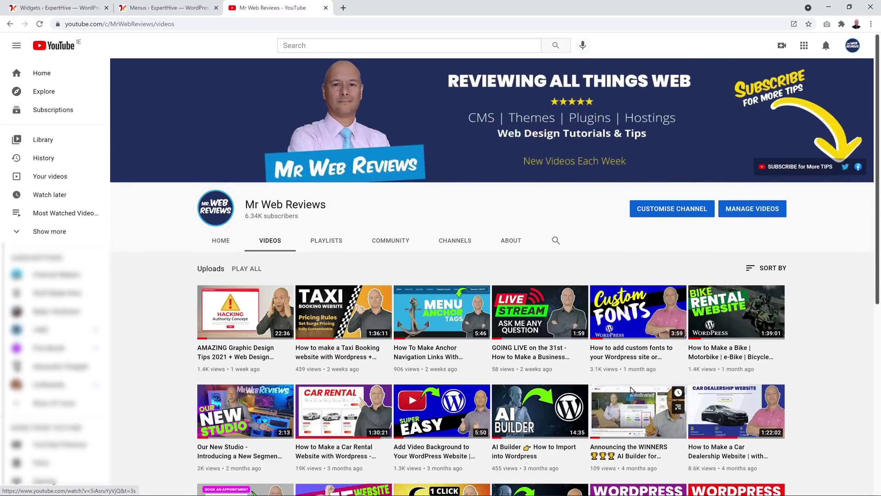
{"action": "left_click", "coordinate": [8, 27]}
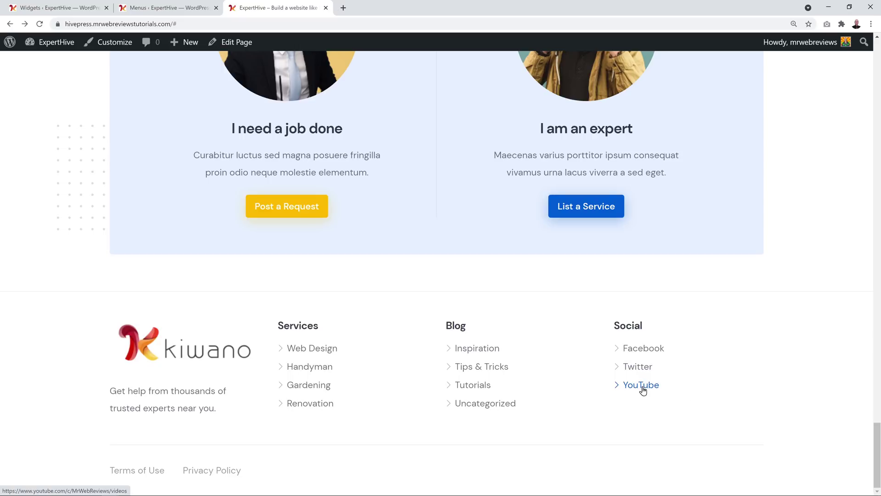
Enable the Link Target advanced property in the menu editor's screen options.
{"action": "left_click", "coordinate": [183, 9]}
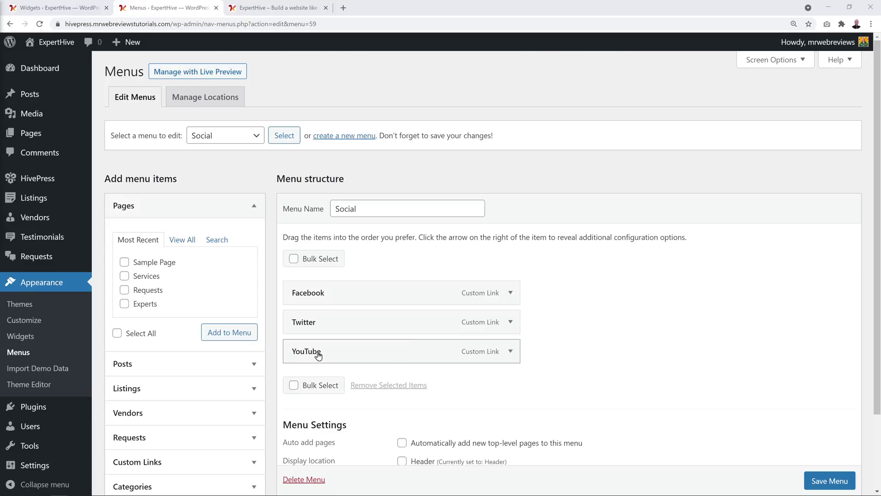
{"action": "left_click", "coordinate": [788, 64]}
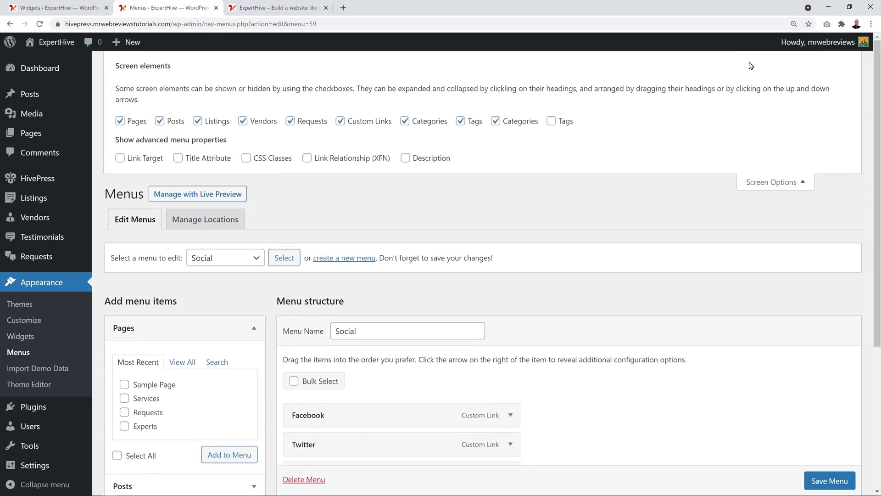
{"action": "left_click", "coordinate": [120, 159]}
{"action": "left_click", "coordinate": [783, 182]}
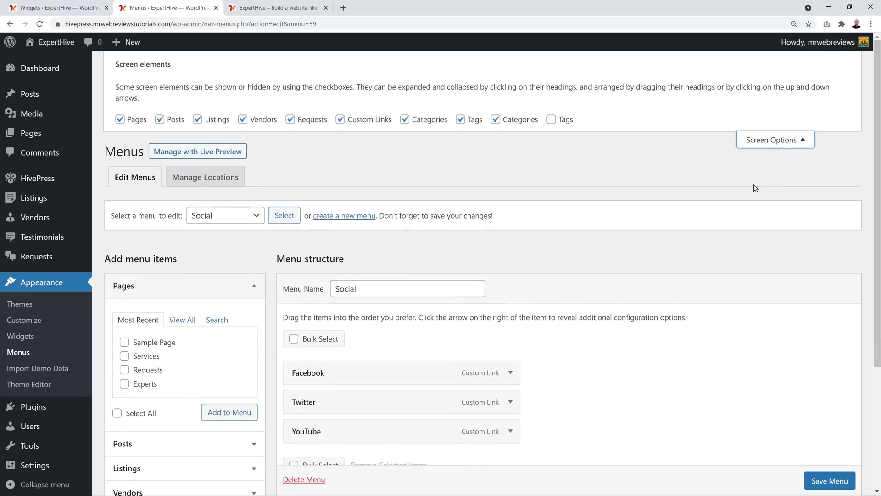
Set the Social menu's YouTube item to open its link in a new tab and save the menu.
{"action": "scroll", "coordinate": [639, 350], "scroll_direction": "down", "scroll_amount": 2}
{"action": "left_click", "coordinate": [510, 260]}
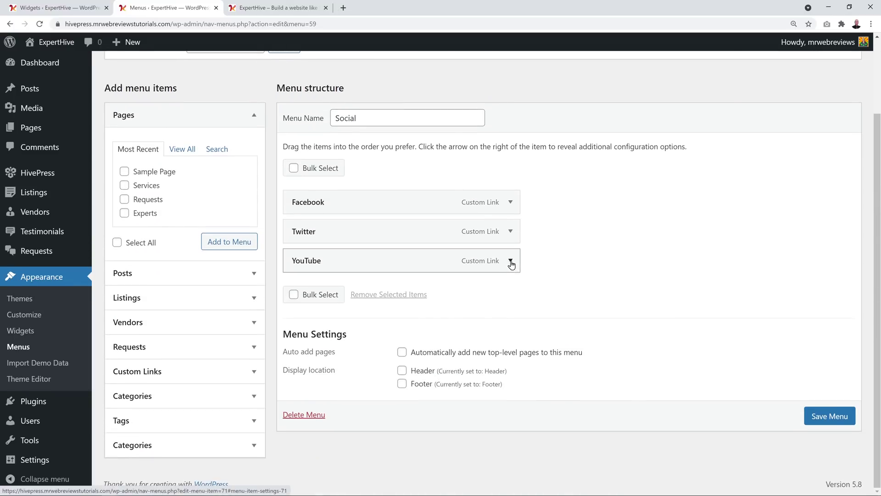
{"action": "scroll", "coordinate": [615, 274], "scroll_direction": "down", "scroll_amount": 1}
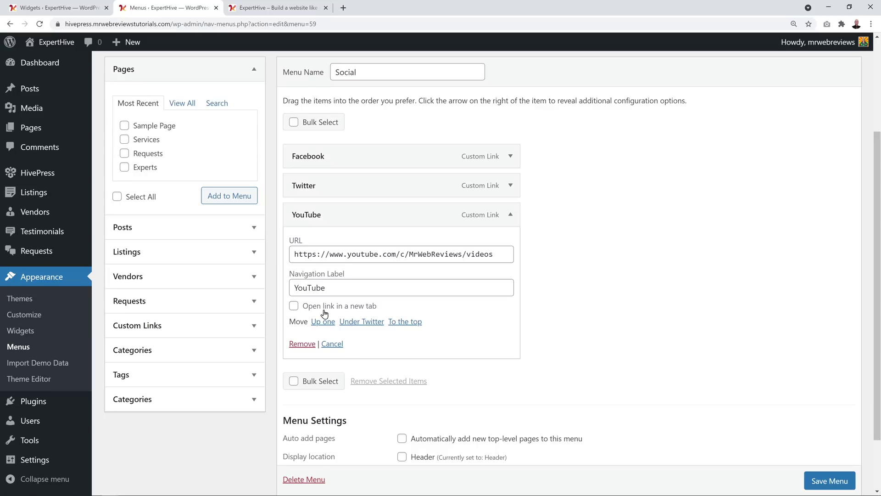
{"action": "left_click", "coordinate": [293, 306]}
{"action": "scroll", "coordinate": [833, 480], "scroll_direction": "down", "scroll_amount": 1}
{"action": "left_click", "coordinate": [831, 471]}
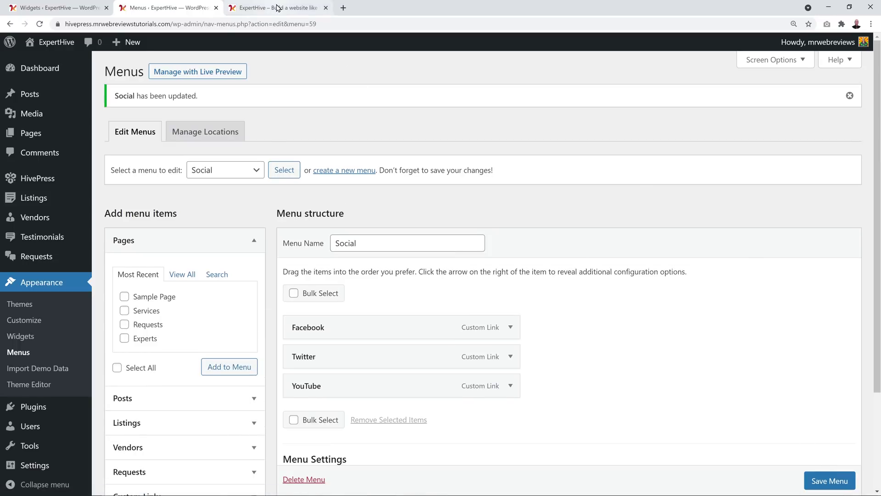
Refresh the live homepage, check that the footer's YouTube link opens in a separate tab, and switch back to the homepage.
{"action": "left_click", "coordinate": [276, 8]}
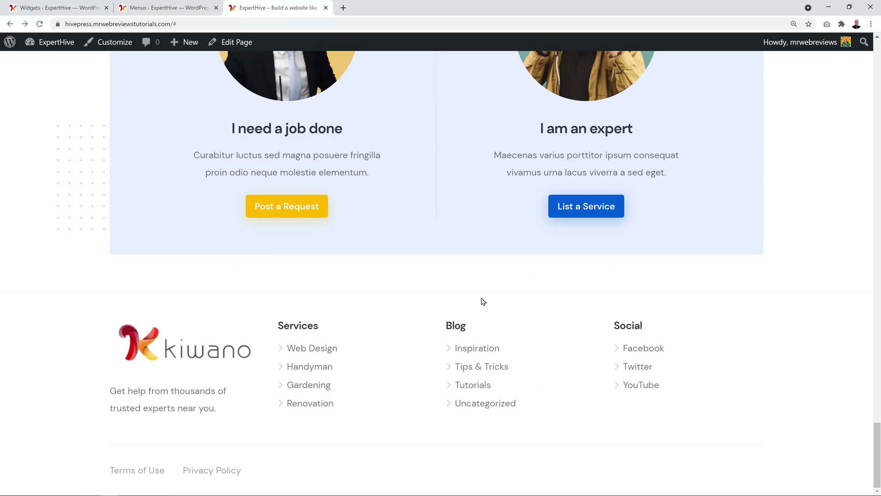
{"action": "key", "text": "F5"}
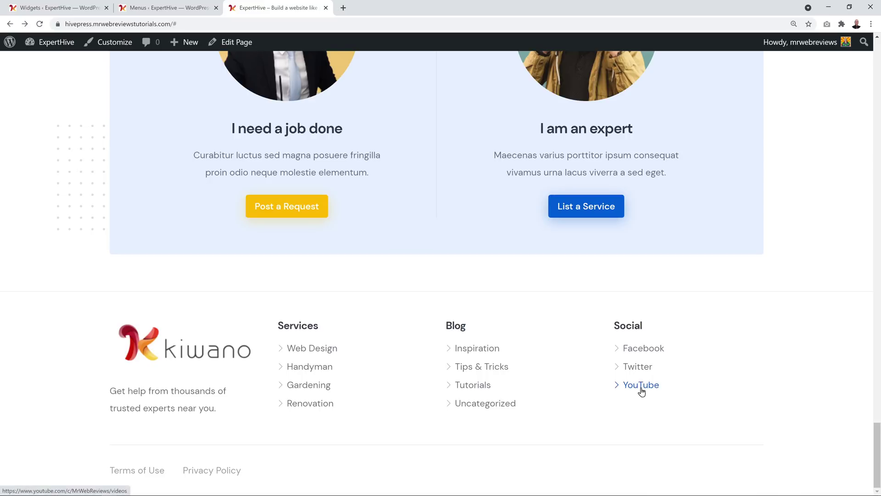
{"action": "left_click", "coordinate": [641, 392]}
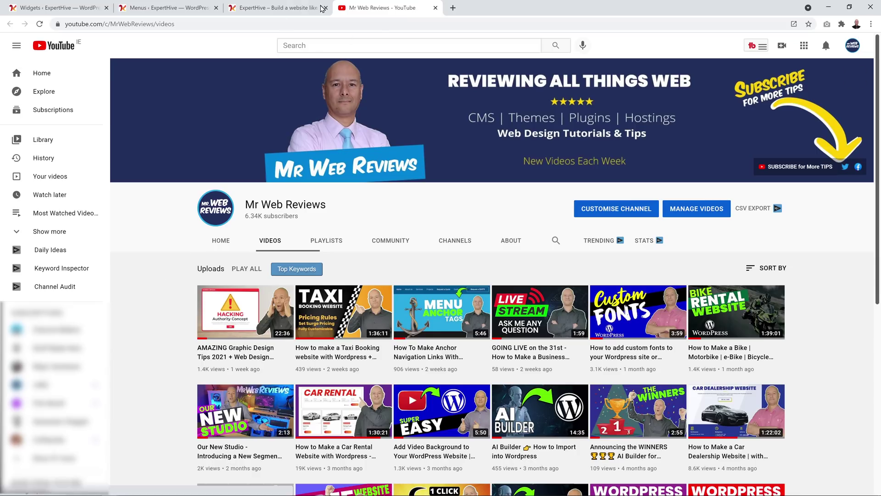
{"action": "left_click", "coordinate": [281, 10]}
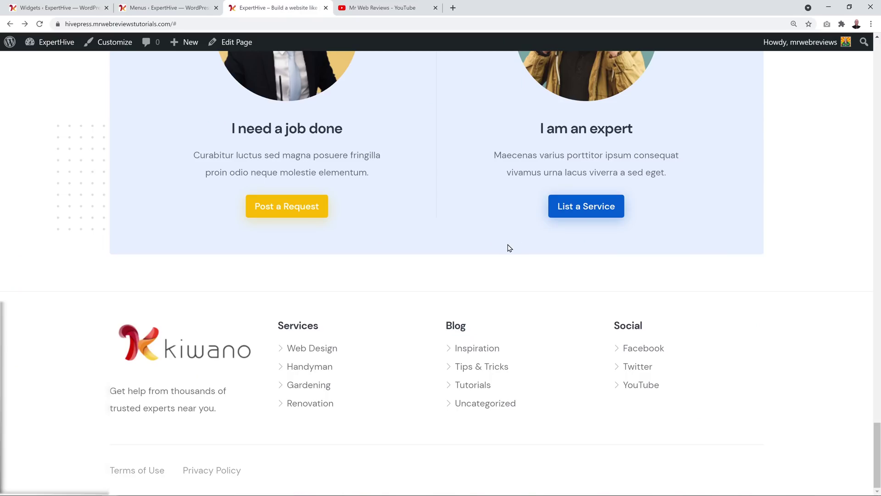
Close the YouTube page and load the Footer menu for editing.
{"action": "left_click", "coordinate": [437, 8]}
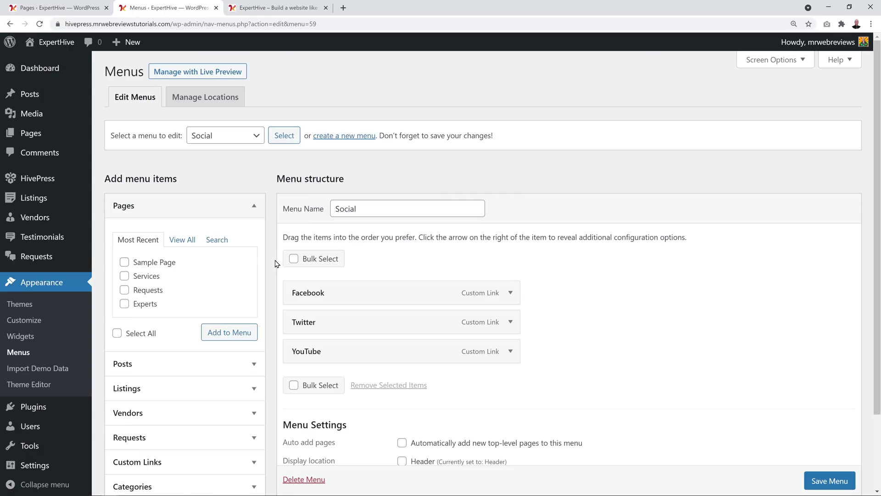
{"action": "left_click", "coordinate": [256, 145]}
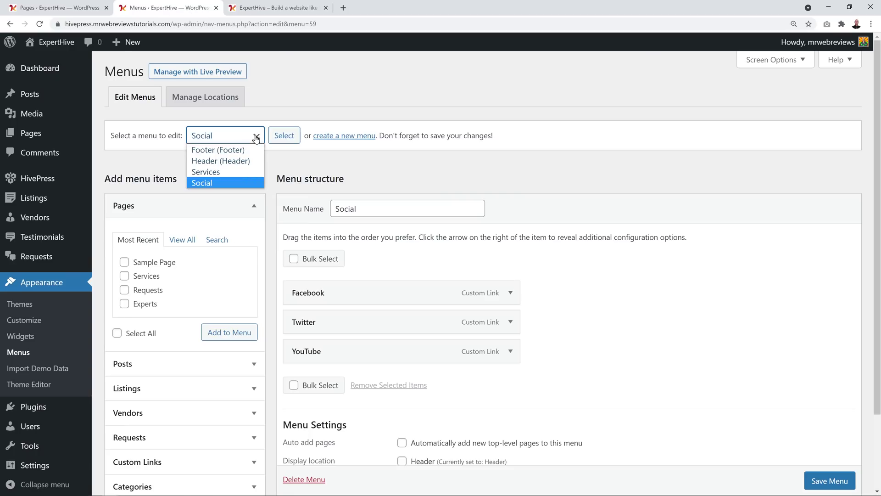
{"action": "left_click", "coordinate": [226, 150]}
{"action": "left_click", "coordinate": [284, 138]}
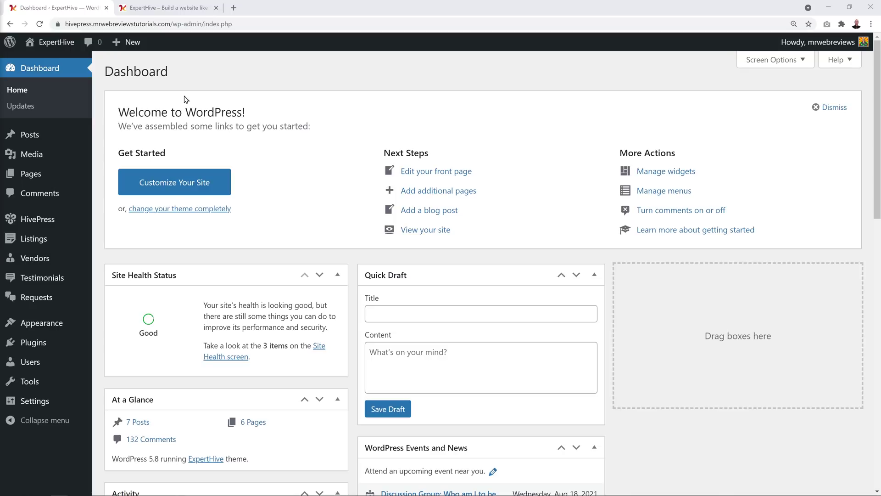
Find the WooCommerce plugin by searching for "woocommerce", install it and activate it.
{"action": "mouse_move", "coordinate": [36, 349]}
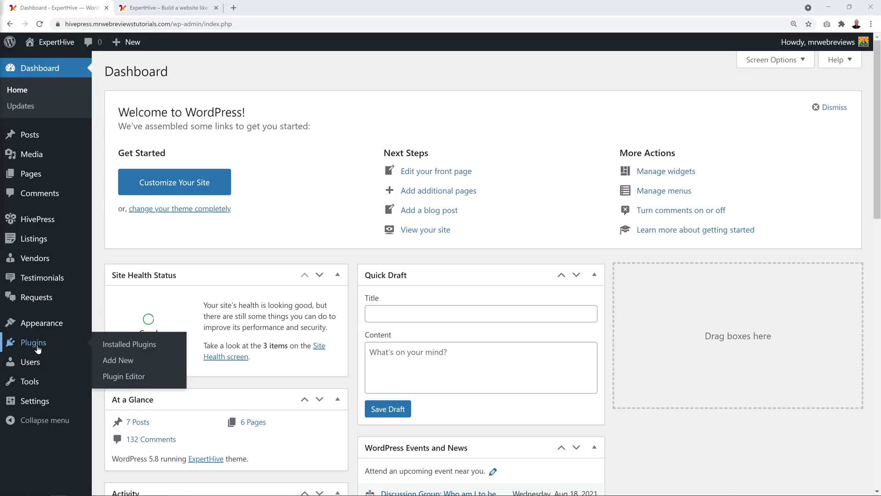
{"action": "left_click", "coordinate": [123, 363]}
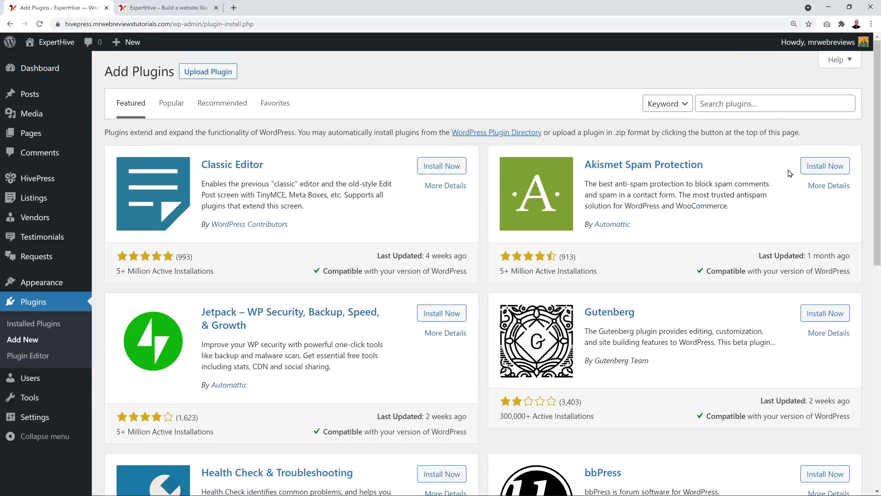
{"action": "left_click", "coordinate": [775, 108]}
{"action": "type", "text": "woocommerce"}
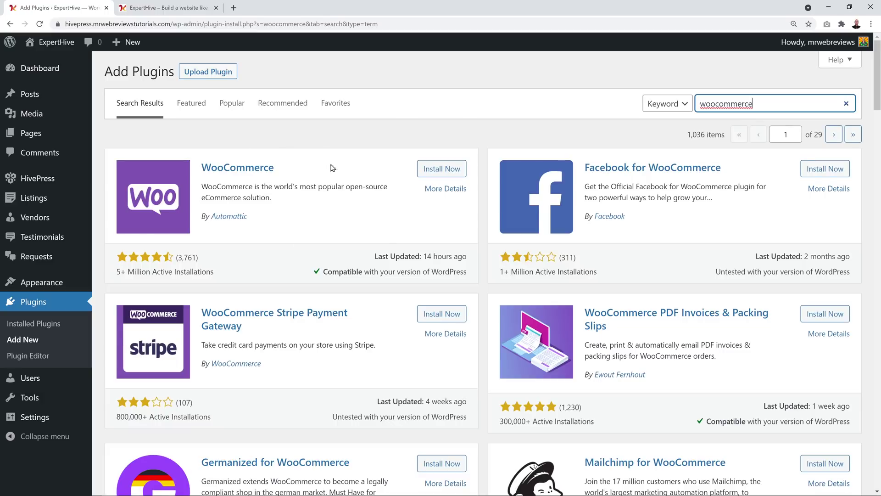
{"action": "left_click", "coordinate": [442, 169]}
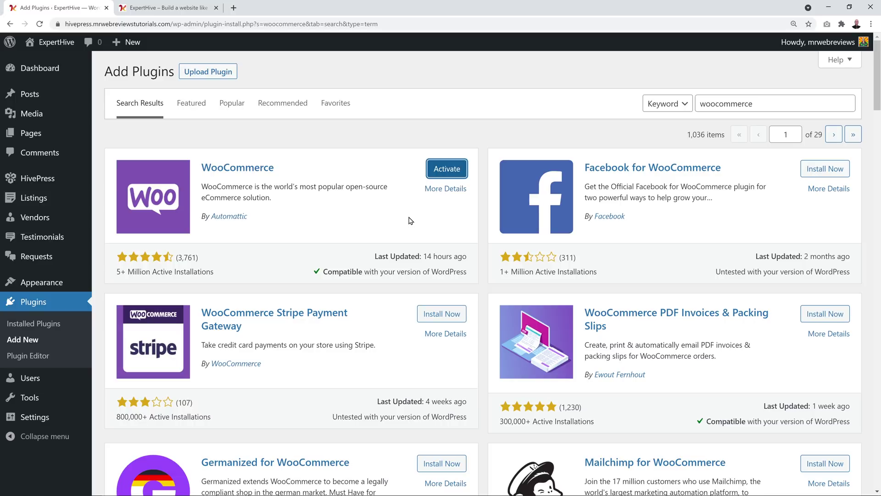
{"action": "left_click", "coordinate": [462, 169]}
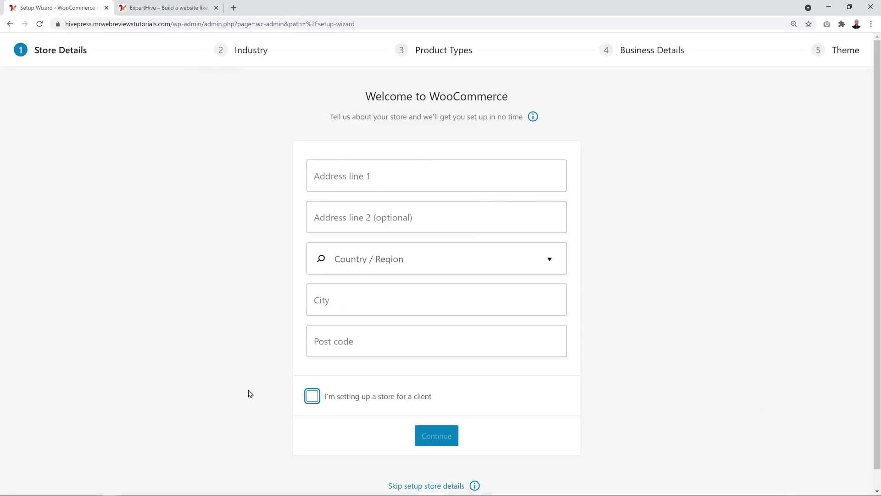
Skip the WooCommerce store details setup, decline usage tracking and dismiss the welcome introduction.
{"action": "left_click", "coordinate": [250, 394]}
{"action": "left_click", "coordinate": [432, 486]}
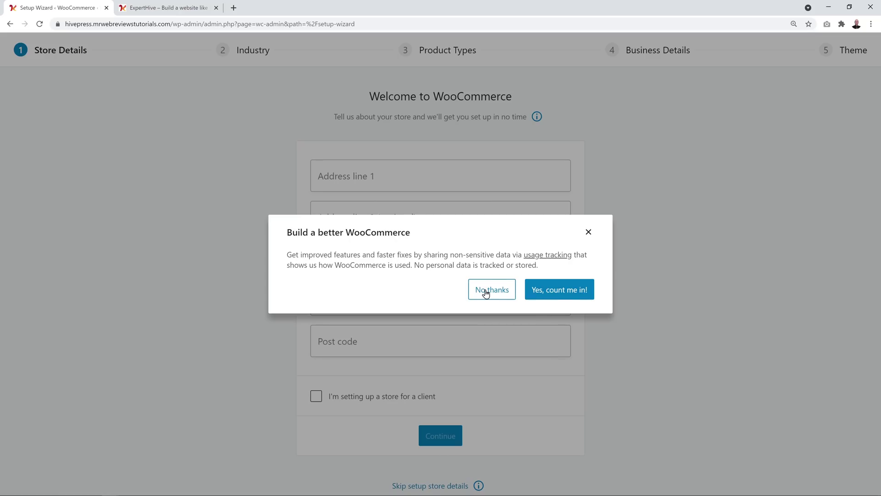
{"action": "left_click", "coordinate": [484, 287]}
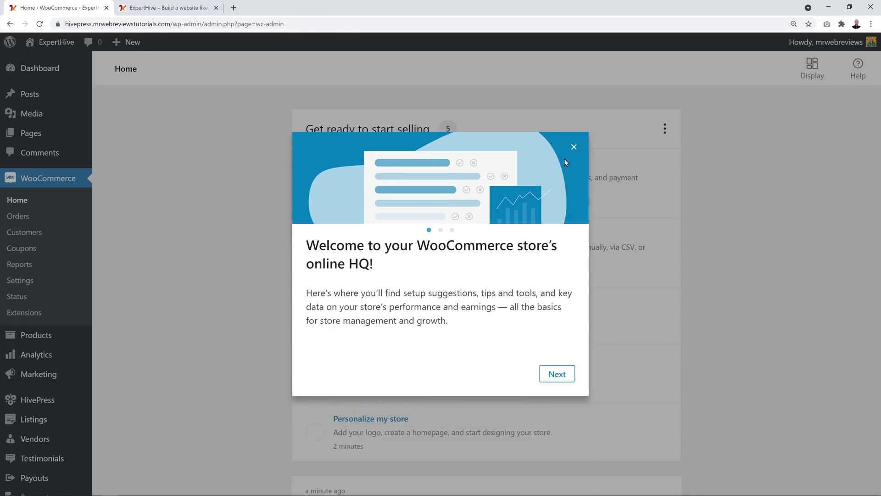
{"action": "left_click", "coordinate": [574, 147]}
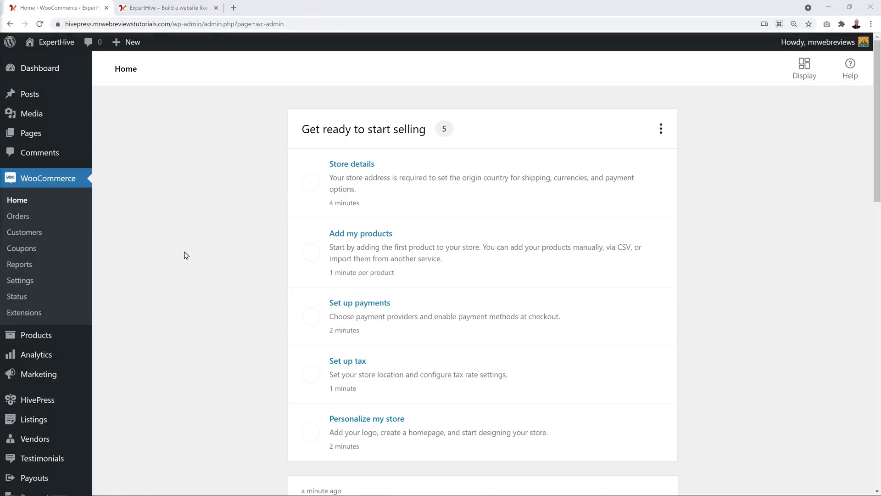
Set the vendors' selling commission rate to 7.5 in the HivePress settings and save the changes.
{"action": "scroll", "coordinate": [206, 247], "scroll_direction": "down", "scroll_amount": 5}
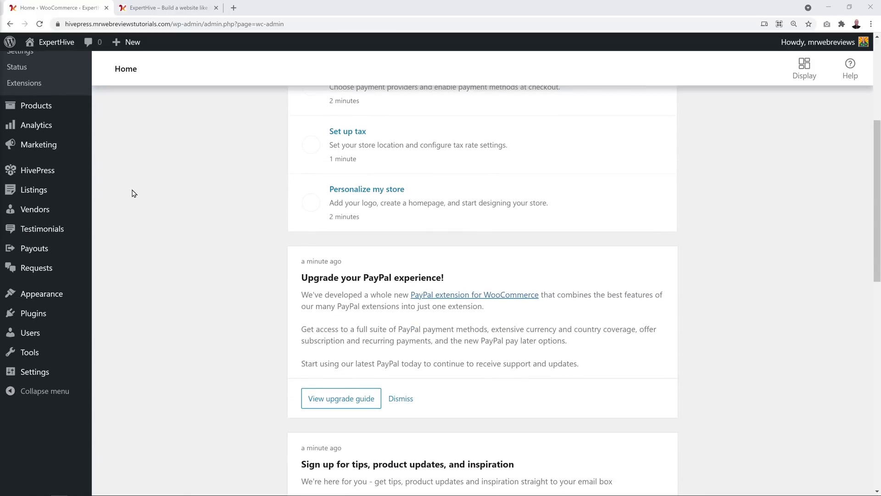
{"action": "mouse_move", "coordinate": [69, 172]}
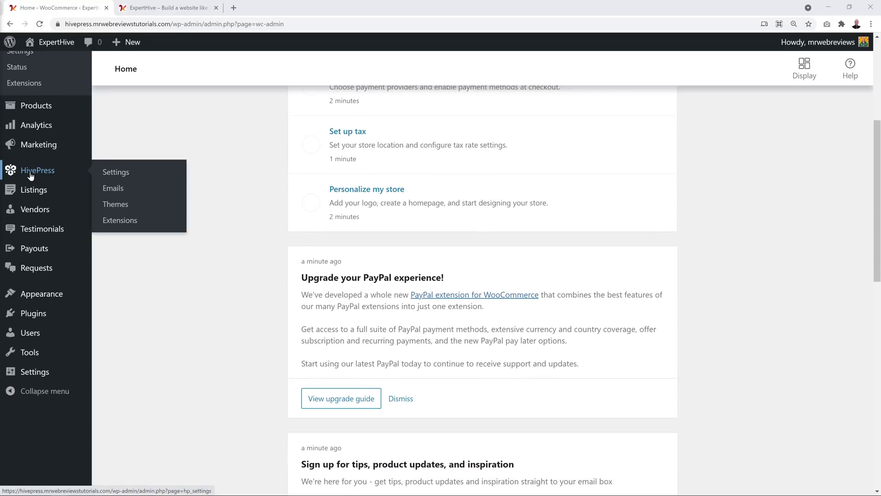
{"action": "left_click", "coordinate": [122, 176]}
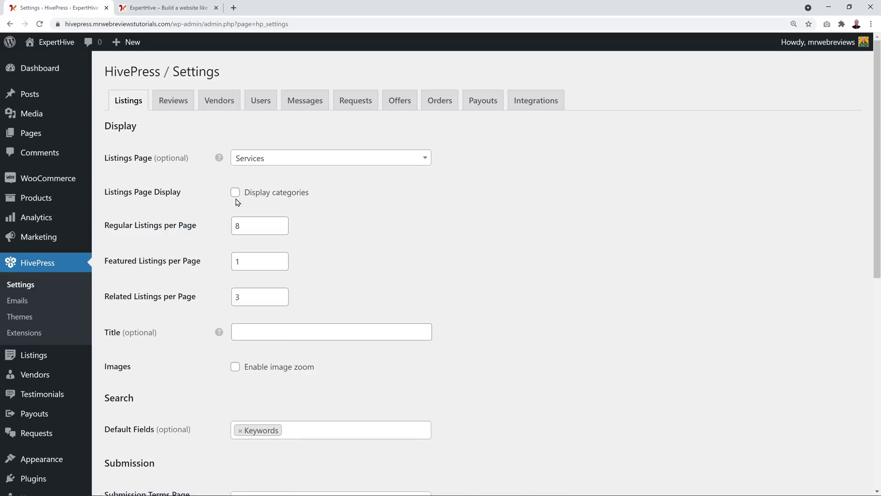
{"action": "left_click", "coordinate": [219, 102]}
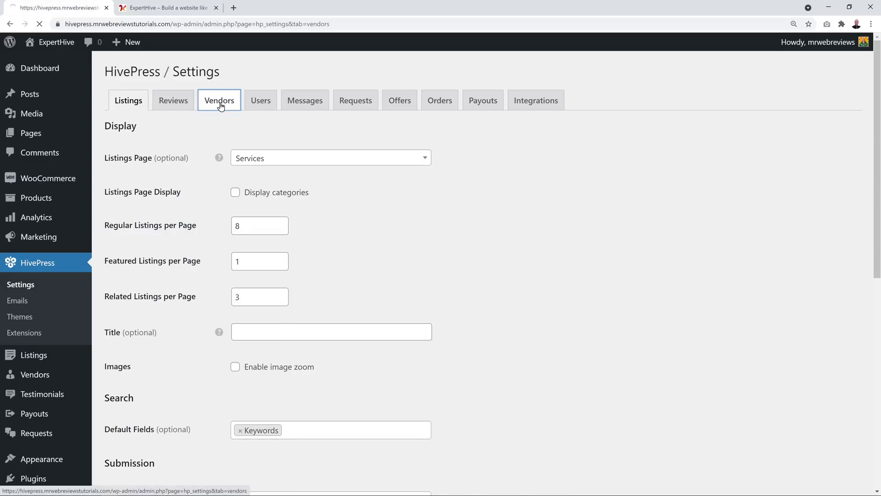
{"action": "scroll", "coordinate": [455, 323], "scroll_direction": "down", "scroll_amount": 2}
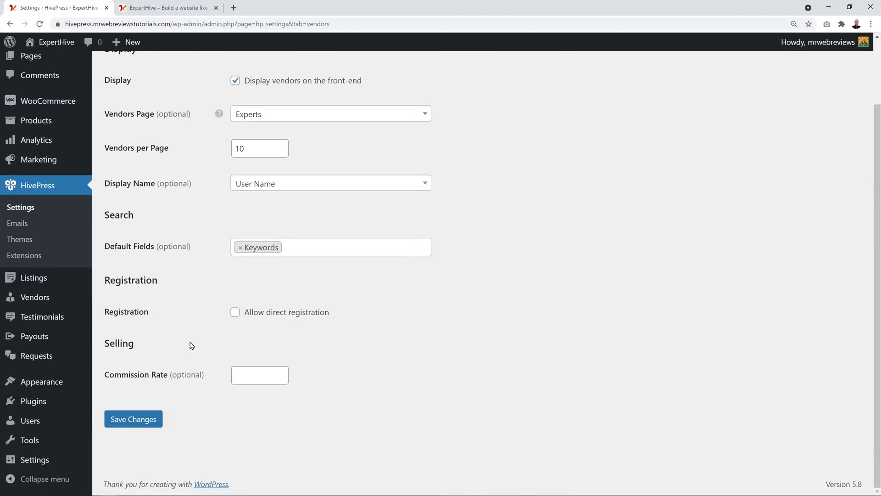
{"action": "left_click", "coordinate": [256, 377]}
{"action": "left_click", "coordinate": [256, 374]}
{"action": "left_click", "coordinate": [323, 368]}
{"action": "left_click", "coordinate": [155, 421]}
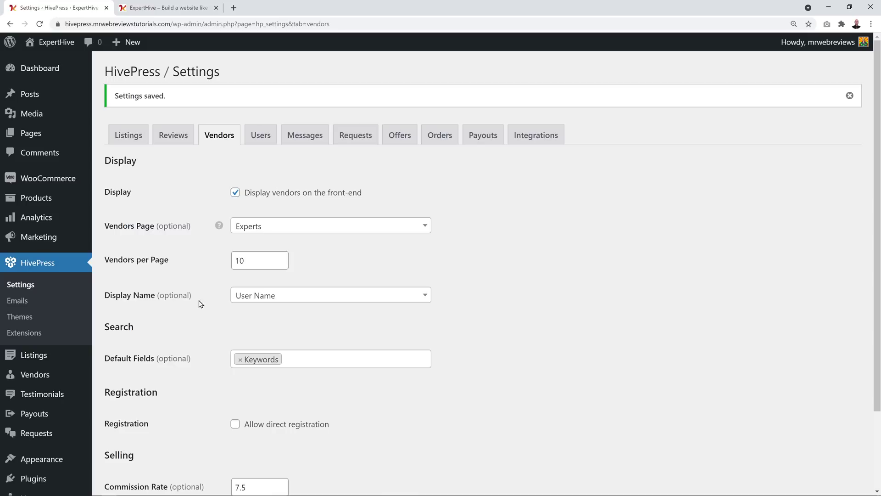
Set an individual commission rate of 12.5 for the first listed vendor, update the vendor and review its order and revenue statistics.
{"action": "left_click", "coordinate": [44, 377]}
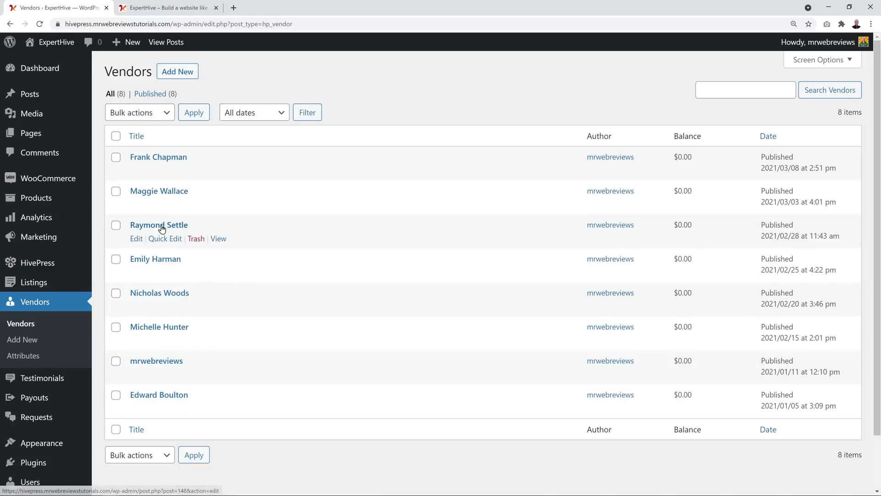
{"action": "left_click", "coordinate": [160, 158]}
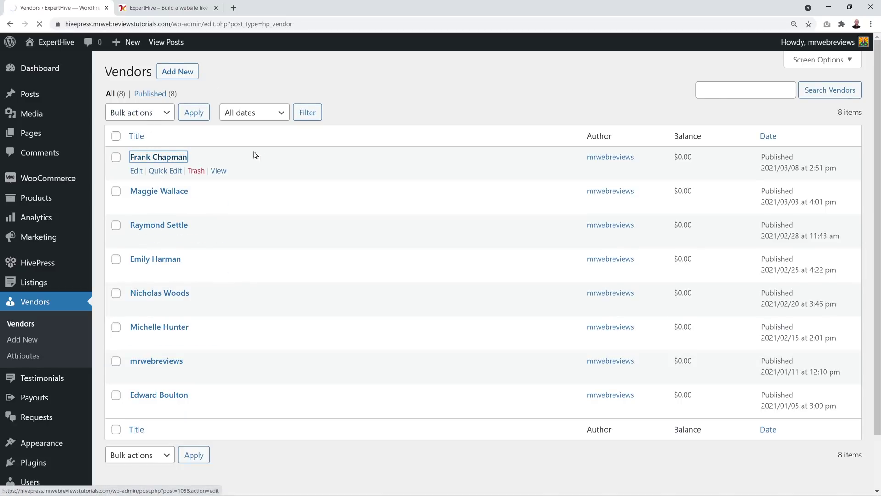
{"action": "scroll", "coordinate": [487, 193], "scroll_direction": "down", "scroll_amount": 8}
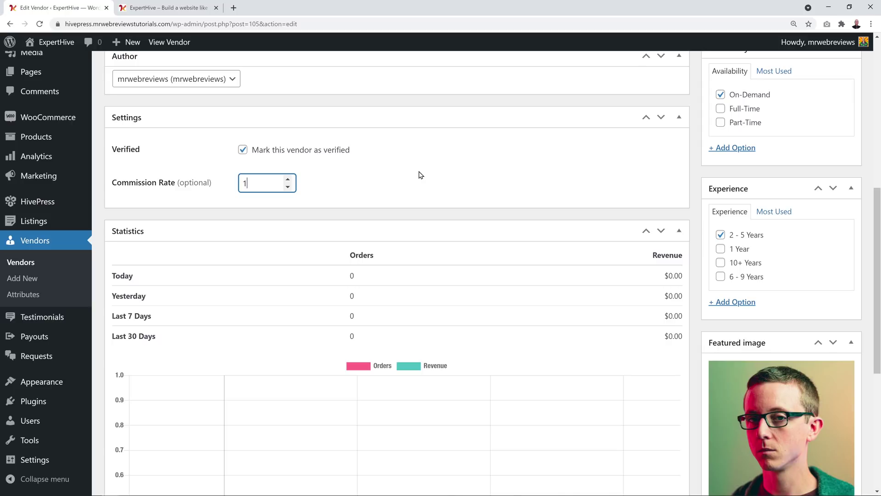
{"action": "type", "text": "2.5"}
{"action": "scroll", "coordinate": [556, 213], "scroll_direction": "up", "scroll_amount": 8}
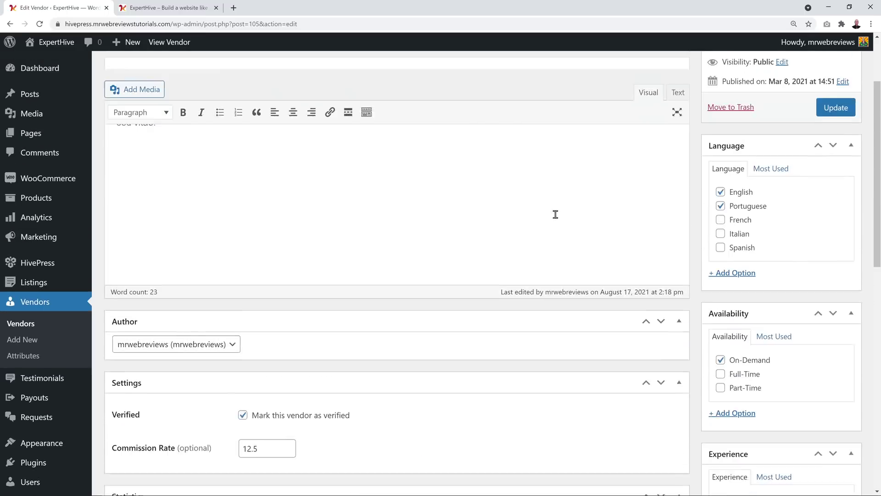
{"action": "left_click", "coordinate": [835, 210]}
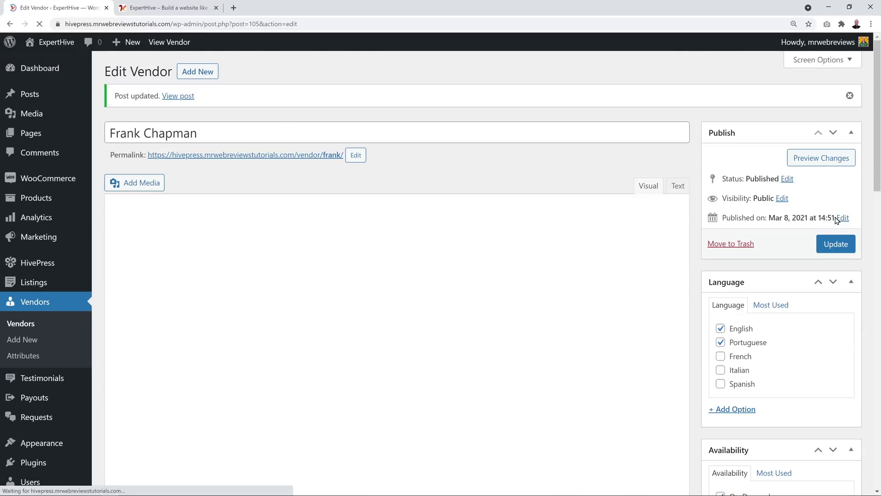
{"action": "scroll", "coordinate": [441, 230], "scroll_direction": "down", "scroll_amount": 6}
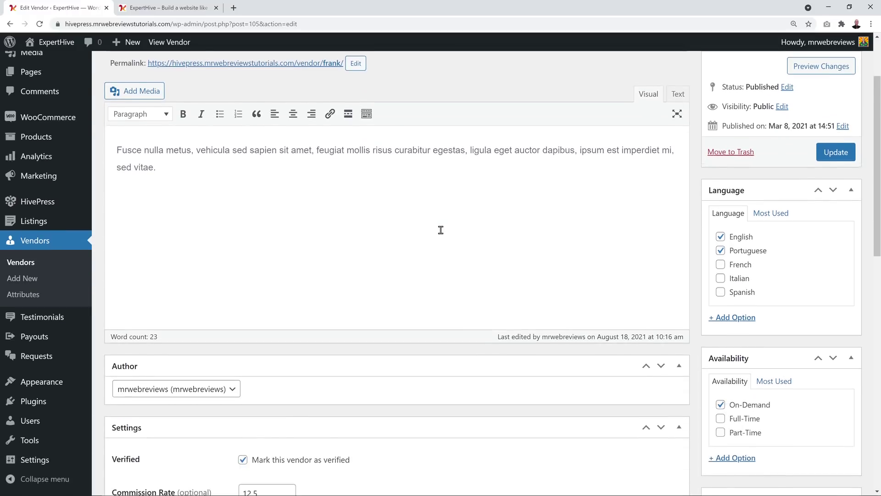
{"action": "scroll", "coordinate": [442, 234], "scroll_direction": "down", "scroll_amount": 5}
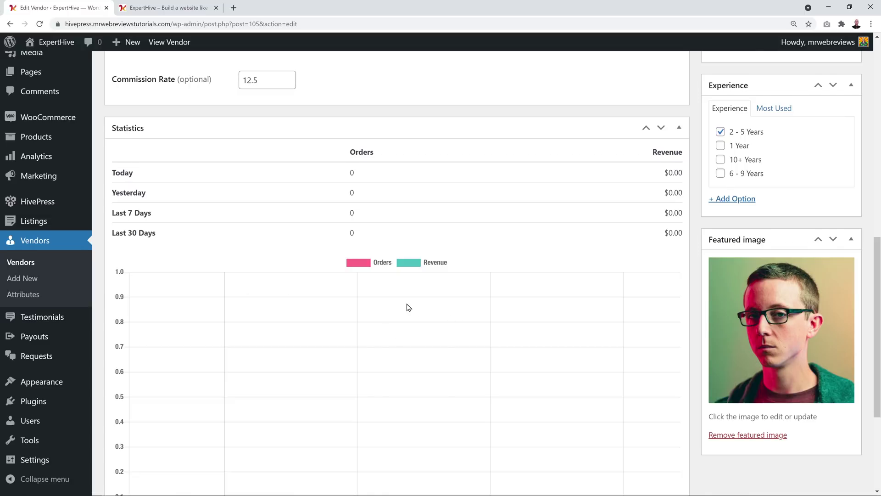
{"action": "scroll", "coordinate": [408, 306], "scroll_direction": "up", "scroll_amount": 2}
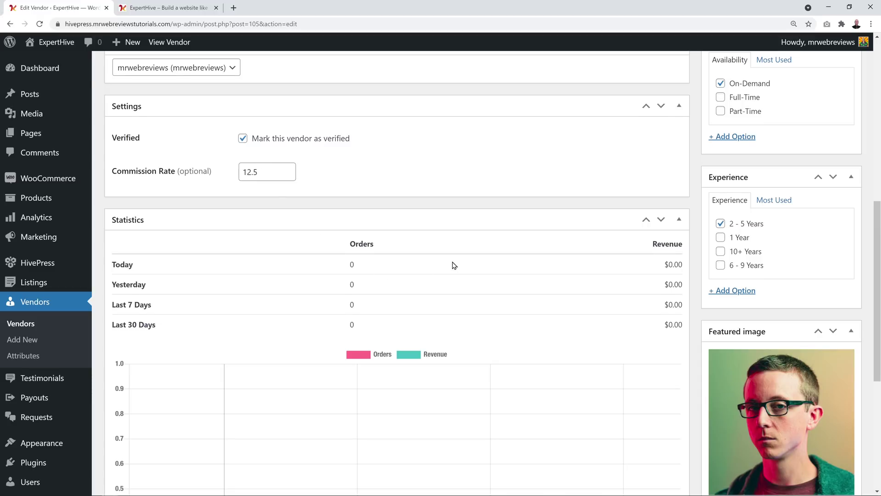
{"action": "scroll", "coordinate": [248, 286], "scroll_direction": "down", "scroll_amount": 1}
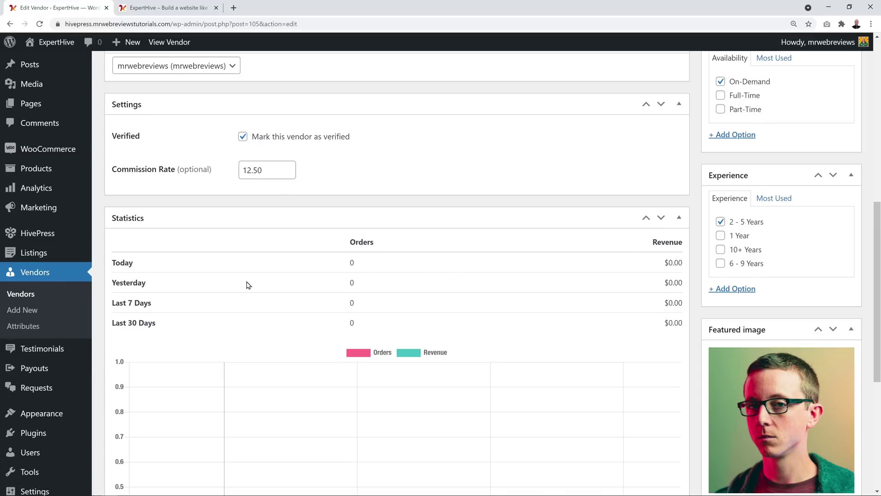
Add a payout method named Paypal with a minimum amount of 100.
{"action": "mouse_move", "coordinate": [36, 374]}
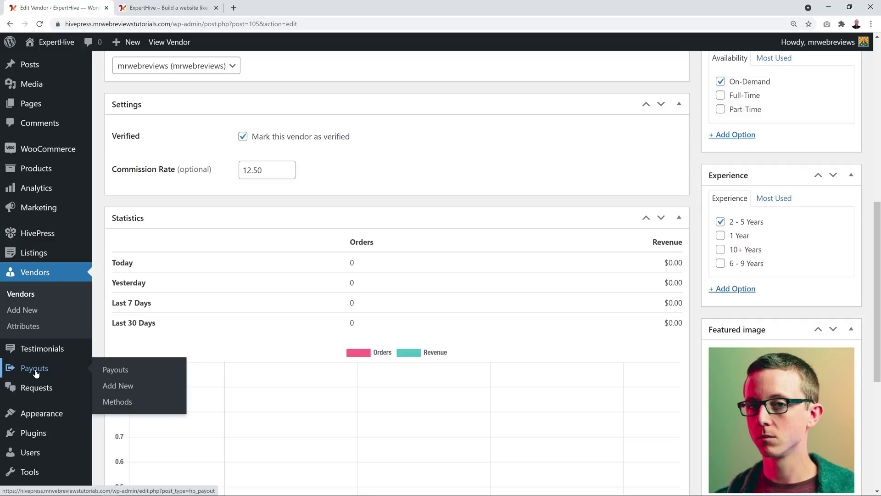
{"action": "left_click", "coordinate": [124, 406]}
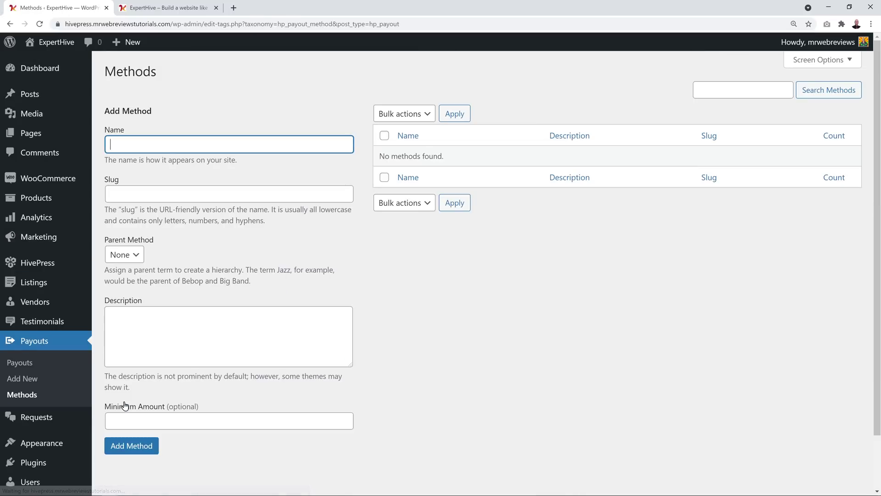
{"action": "left_click", "coordinate": [226, 148]}
{"action": "type", "text": "Paypal"}
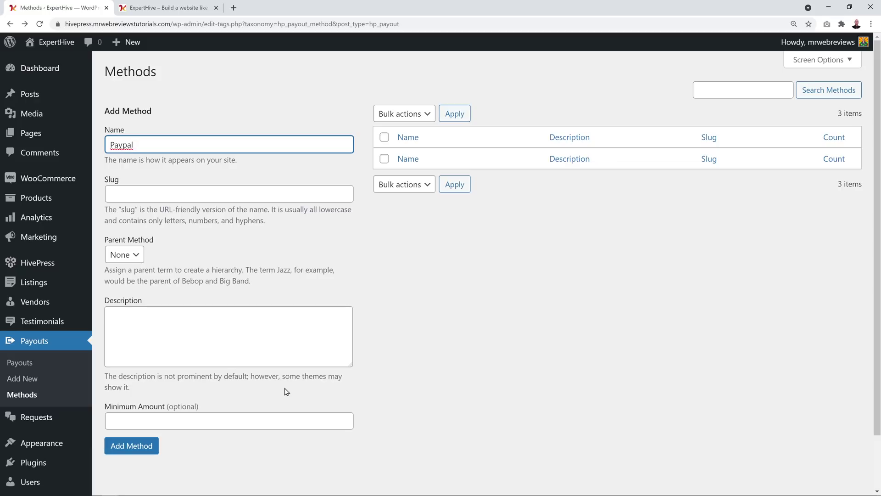
{"action": "left_click", "coordinate": [238, 419]}
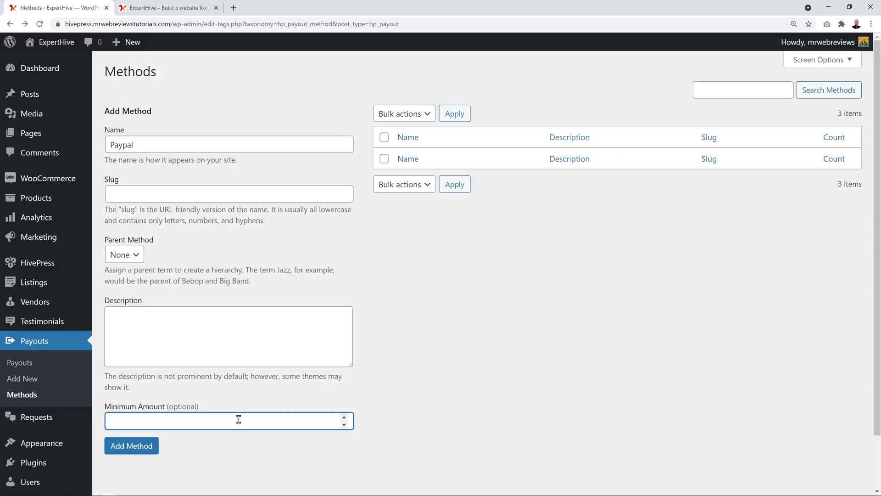
{"action": "type", "text": "100"}
{"action": "left_click", "coordinate": [143, 449]}
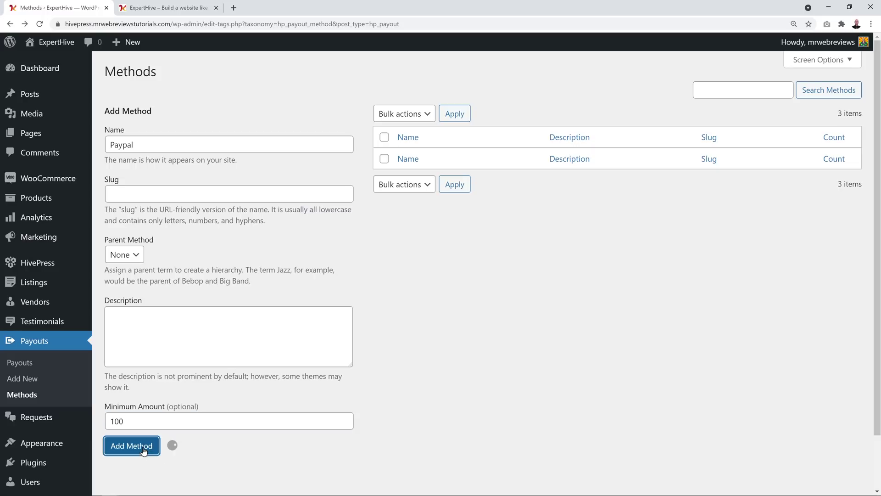
Add a second payout method named Stripe, keeping the minimum amount of 100.
{"action": "left_click", "coordinate": [187, 146]}
{"action": "type", "text": "Stripe"}
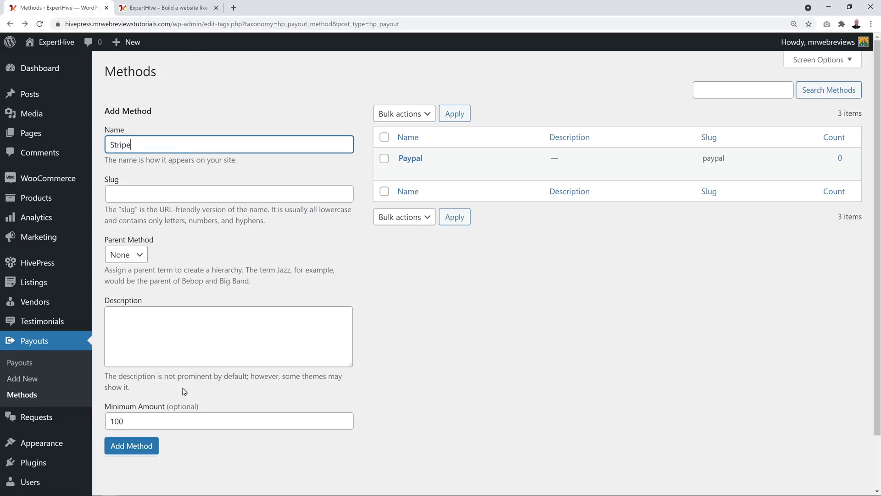
{"action": "left_click", "coordinate": [138, 449]}
Add a third payout method named Bank Transfer with a minimum amount of 350.
{"action": "left_click", "coordinate": [205, 146]}
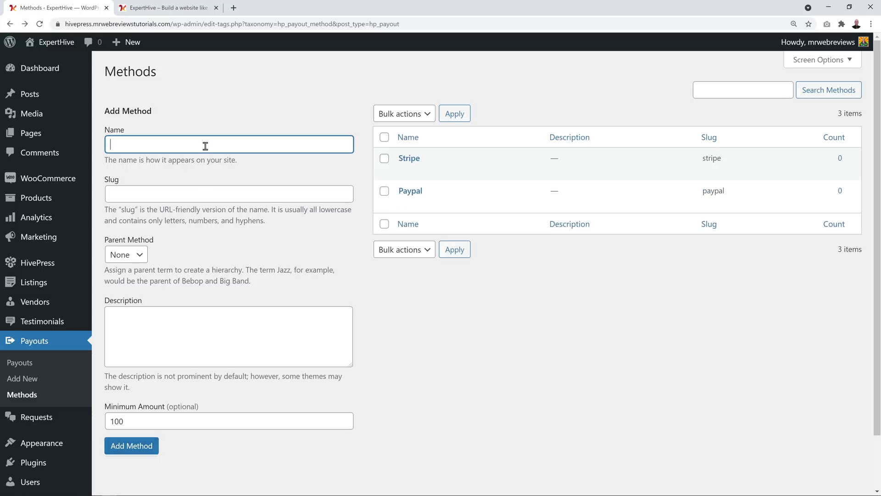
{"action": "type", "text": "Bank Transfer"}
{"action": "left_click_drag", "start_coordinate": [144, 426], "coordinate": [105, 421]}
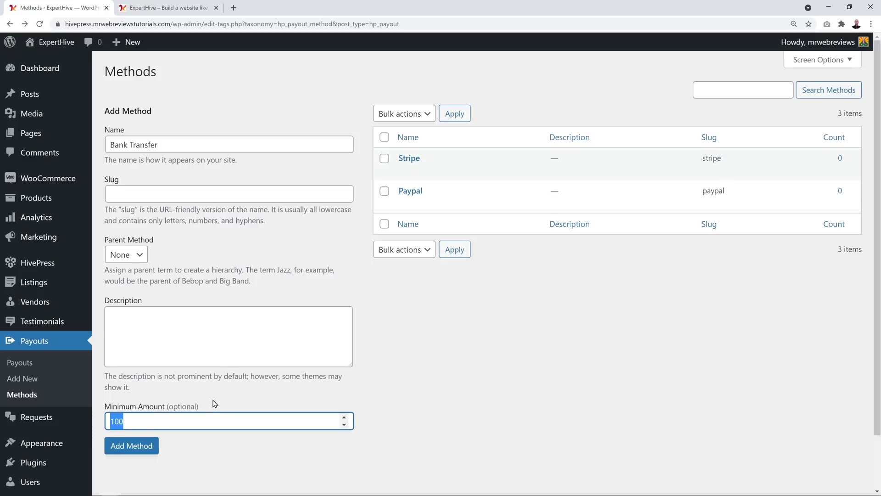
{"action": "type", "text": "350"}
{"action": "left_click", "coordinate": [374, 402]}
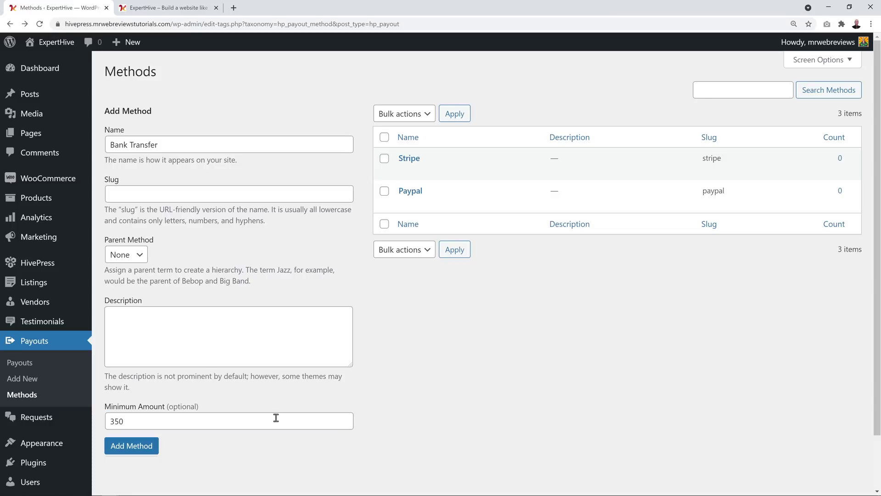
{"action": "left_click", "coordinate": [143, 448]}
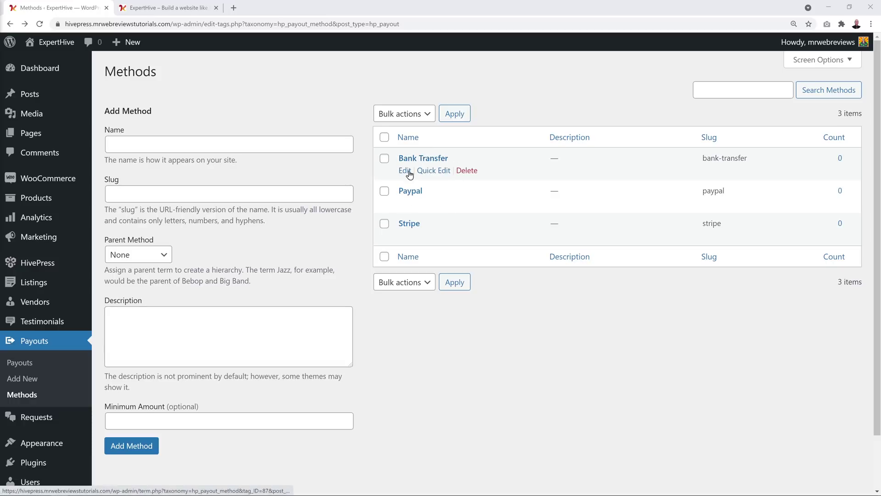
Edit the Bank Transfer payout method, set its minimum amount to 500, update it and return to the methods list.
{"action": "left_click", "coordinate": [406, 170]}
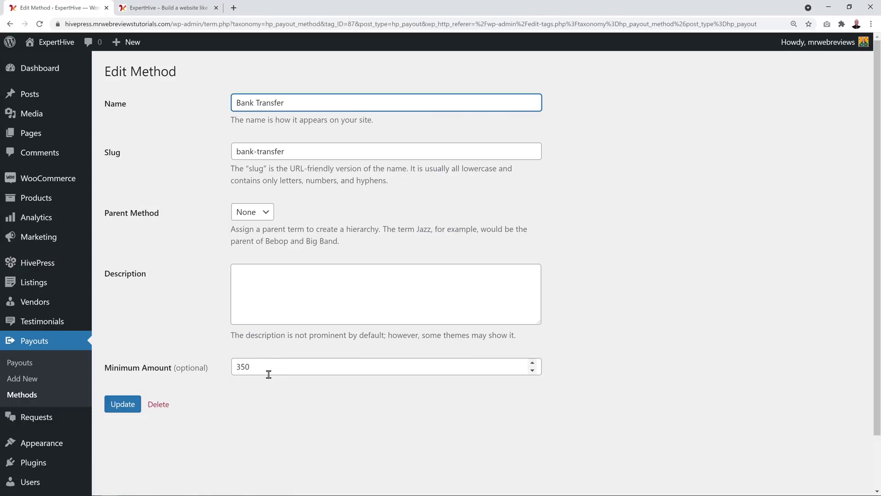
{"action": "left_click_drag", "start_coordinate": [236, 369], "coordinate": [279, 368]}
{"action": "type", "text": "5"}
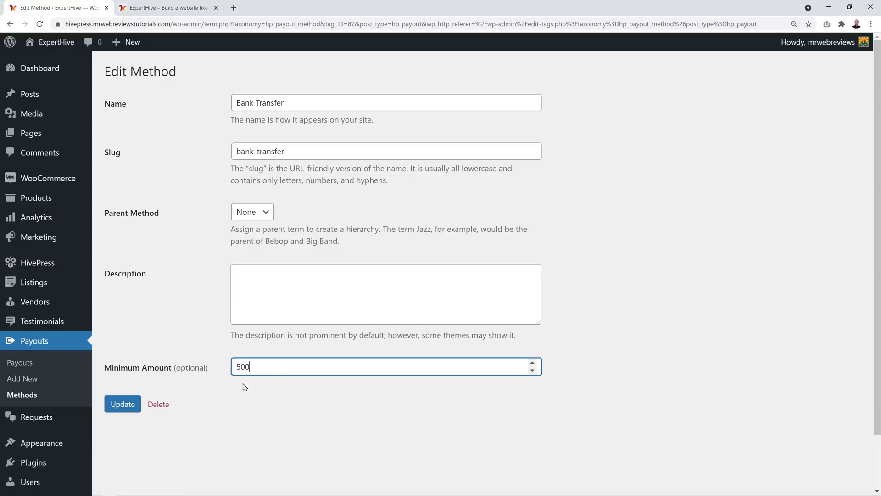
{"action": "left_click", "coordinate": [130, 406]}
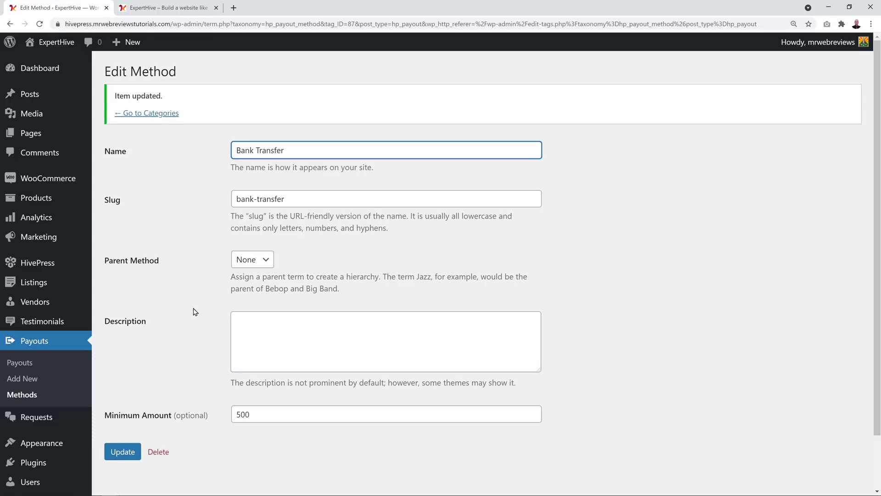
{"action": "left_click", "coordinate": [144, 113]}
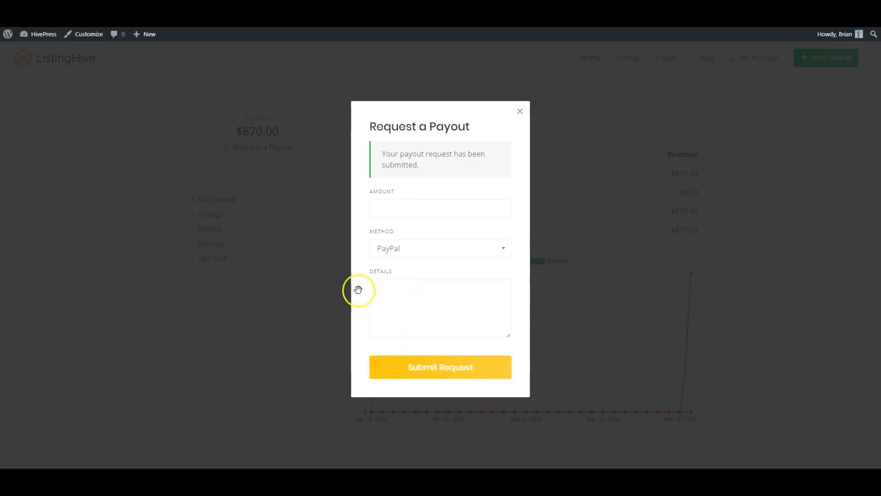
Check the submitted request among the vendor account's payouts, and publish the pending PayPal payout in the site's admin area.
{"action": "left_click", "coordinate": [225, 198]}
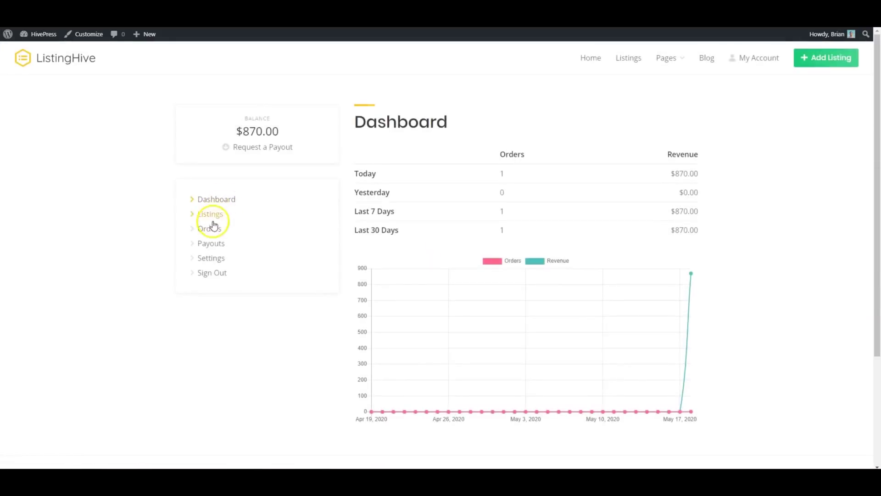
{"action": "left_click", "coordinate": [211, 245]}
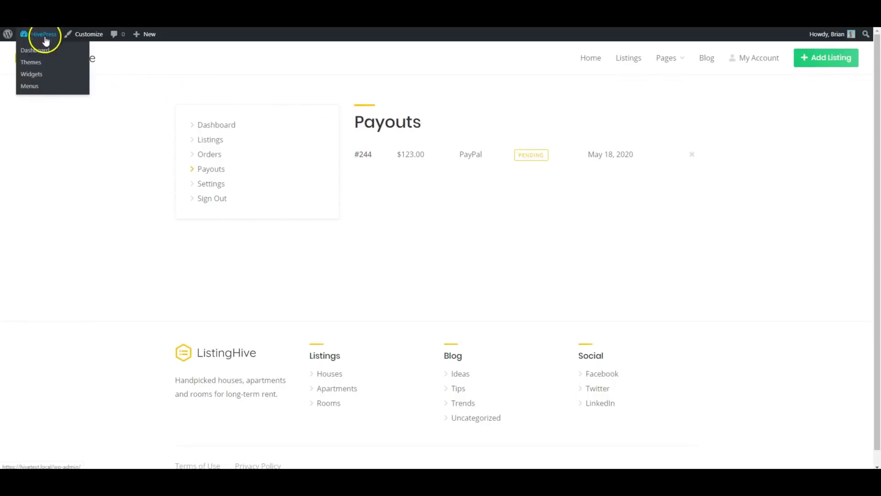
{"action": "left_click", "coordinate": [44, 52]}
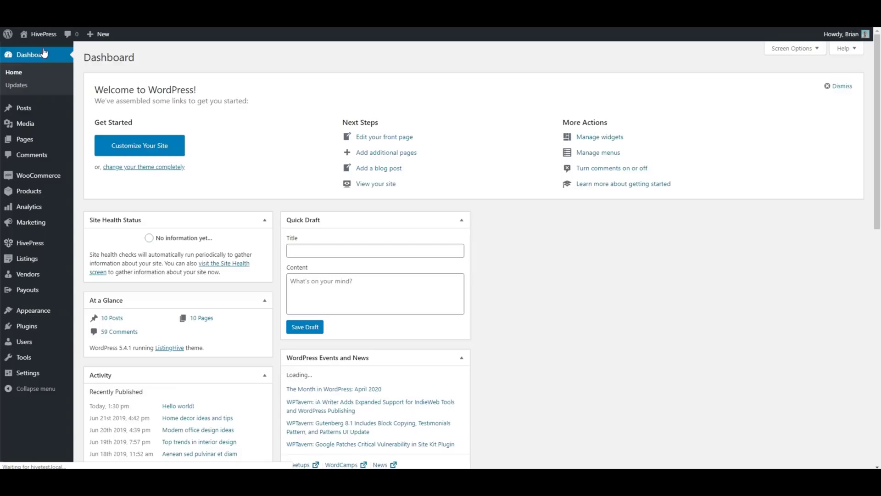
{"action": "left_click", "coordinate": [39, 289]}
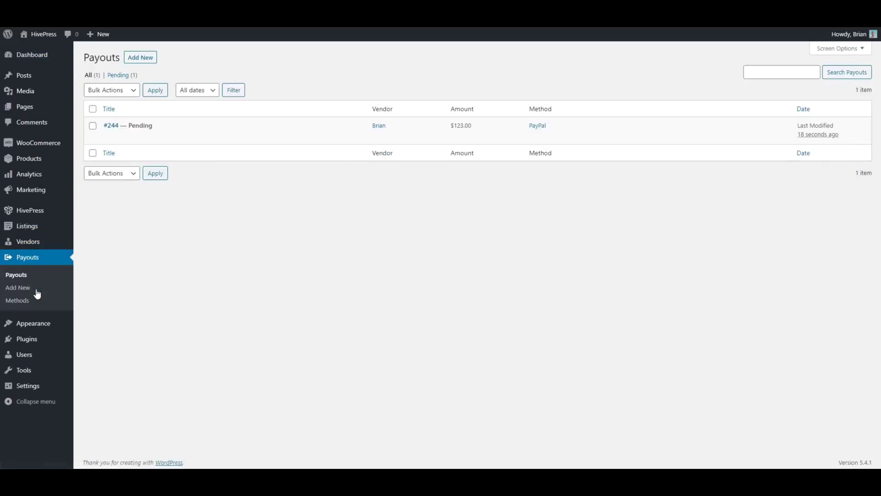
{"action": "left_click", "coordinate": [112, 126]}
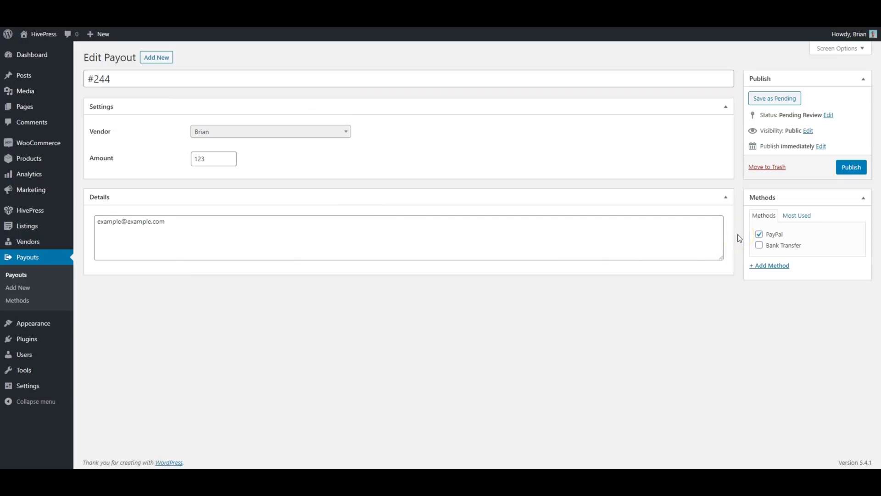
{"action": "left_click", "coordinate": [853, 168]}
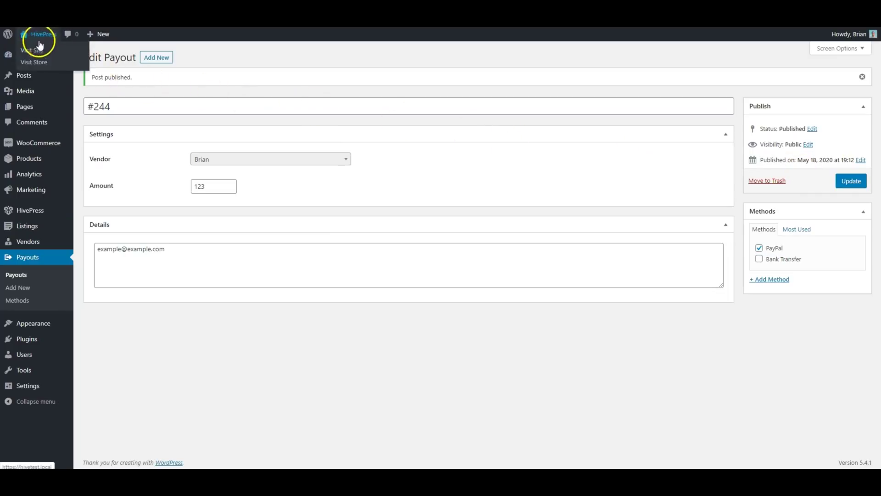
Return to the public site and check the account's balance and the payout's status in the vendor's payouts list.
{"action": "left_click", "coordinate": [39, 50]}
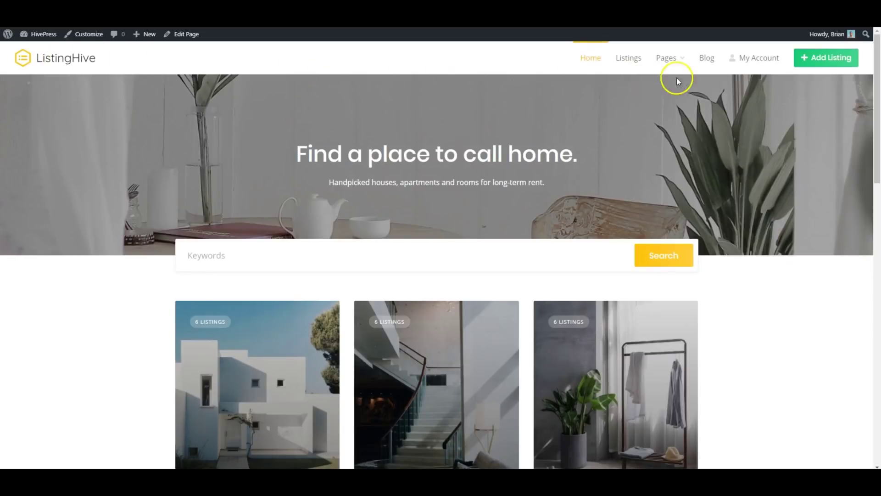
{"action": "left_click", "coordinate": [758, 62]}
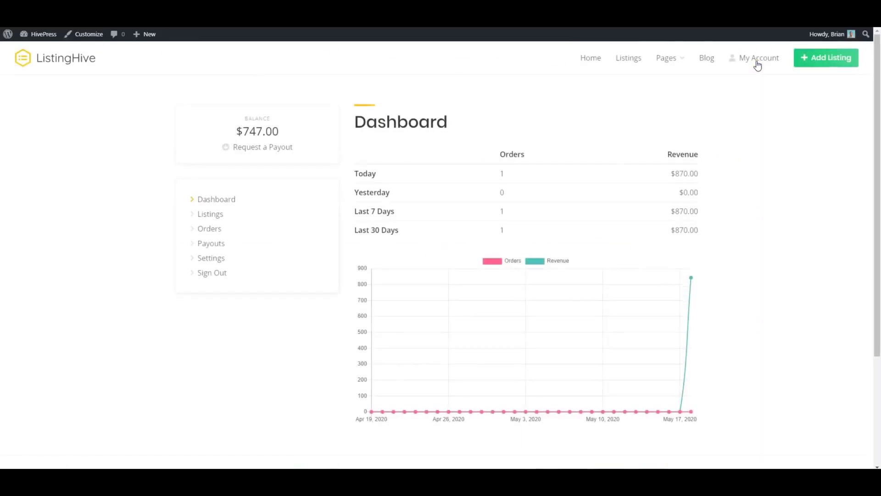
{"action": "left_click", "coordinate": [213, 246]}
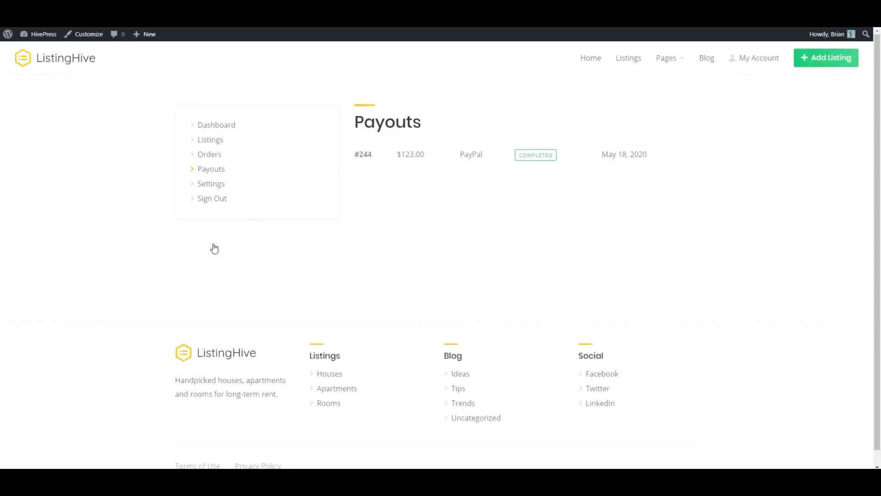